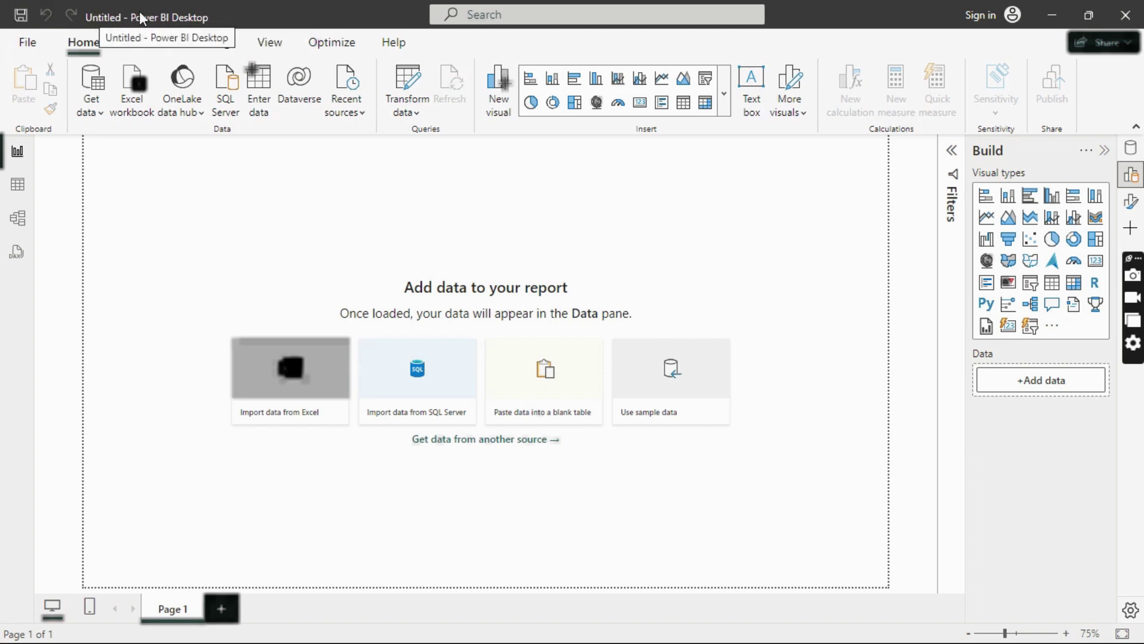
Step: Examine the search suggestions, the file options and the Insert, Modeling, View, Optimize and Help commands, ending on the Home commands
{"action": "left_click", "coordinate": [501, 14]}
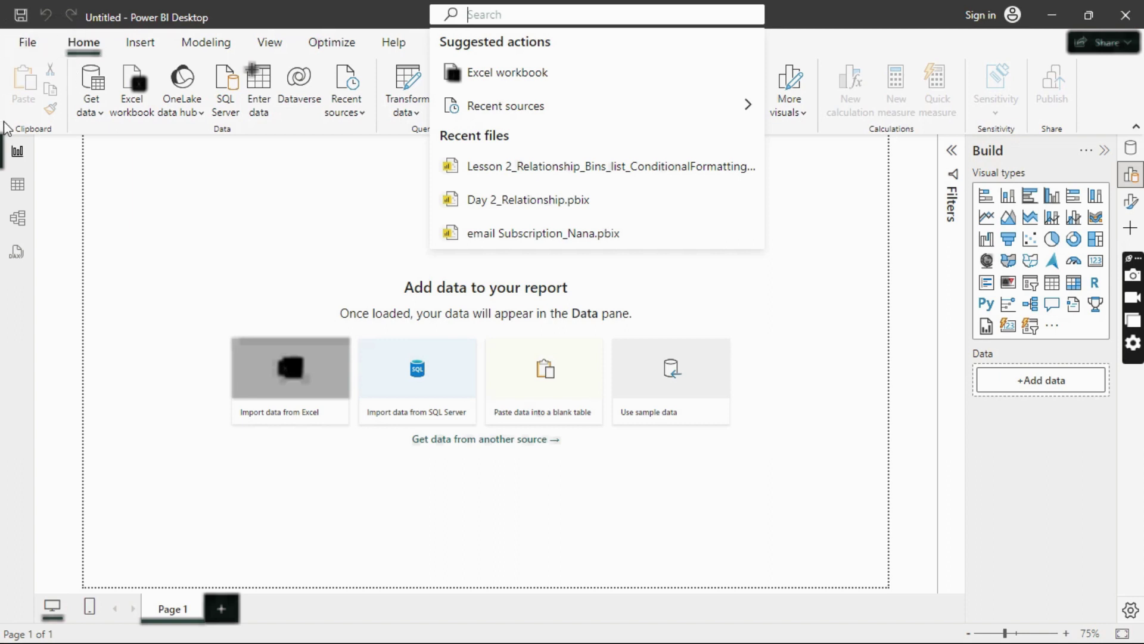
{"action": "left_click", "coordinate": [828, 266]}
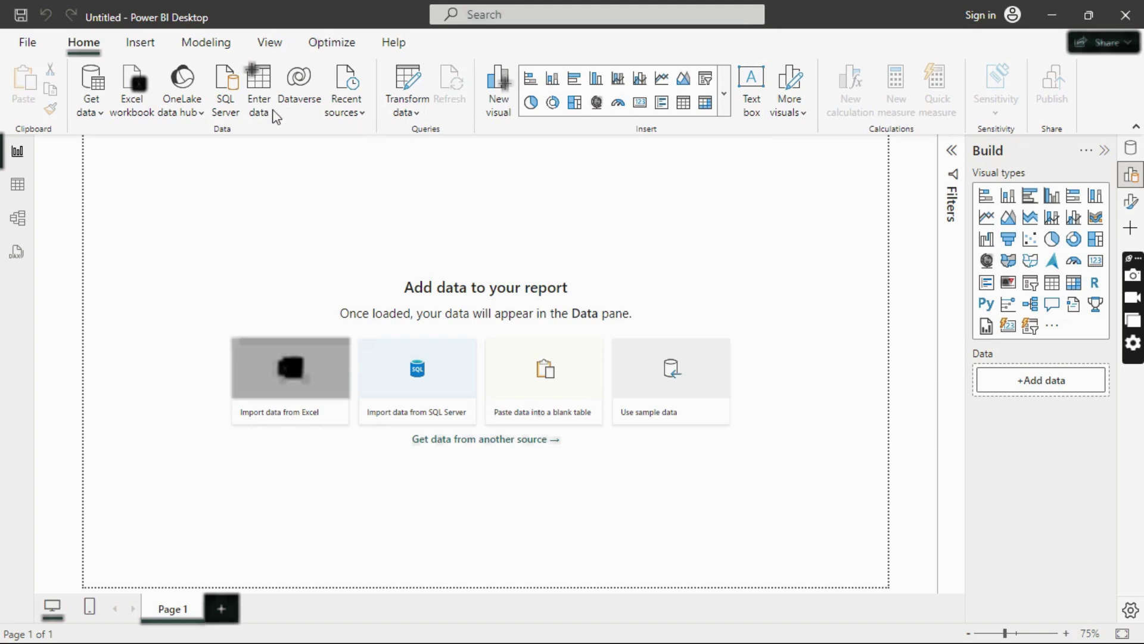
{"action": "left_click", "coordinate": [27, 45]}
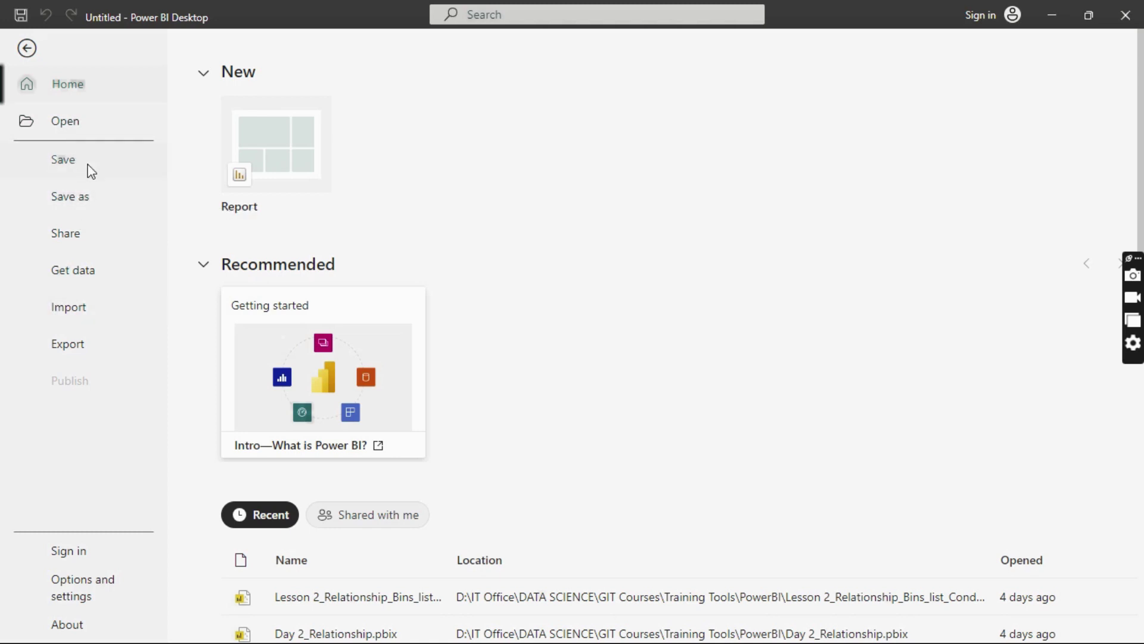
{"action": "left_click", "coordinate": [26, 48]}
{"action": "left_click", "coordinate": [82, 52]}
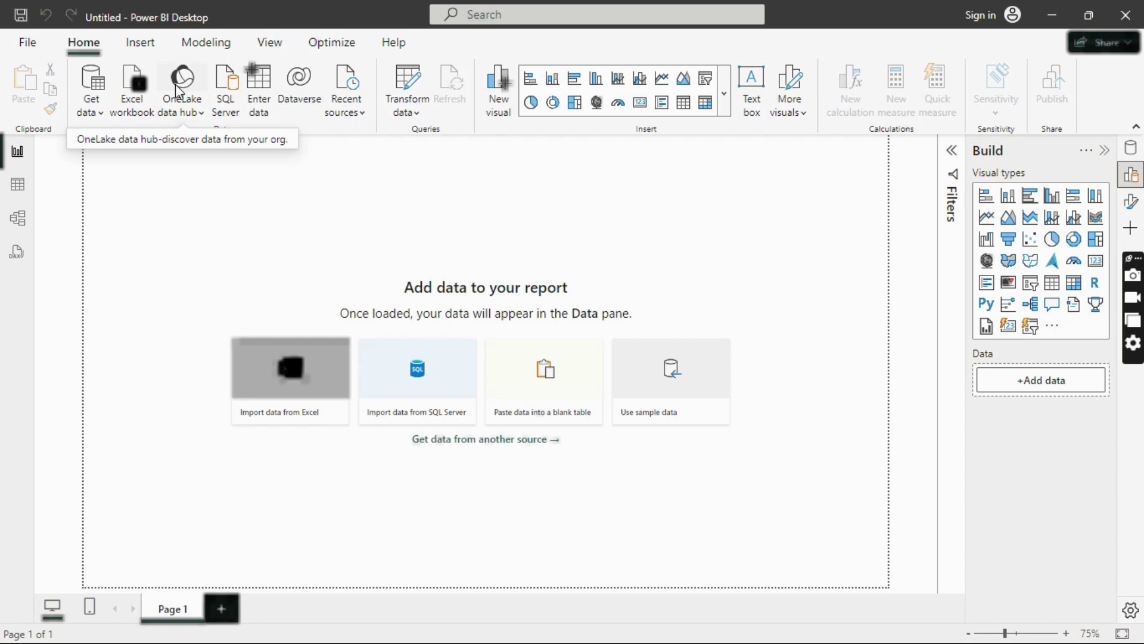
{"action": "left_click", "coordinate": [139, 43]}
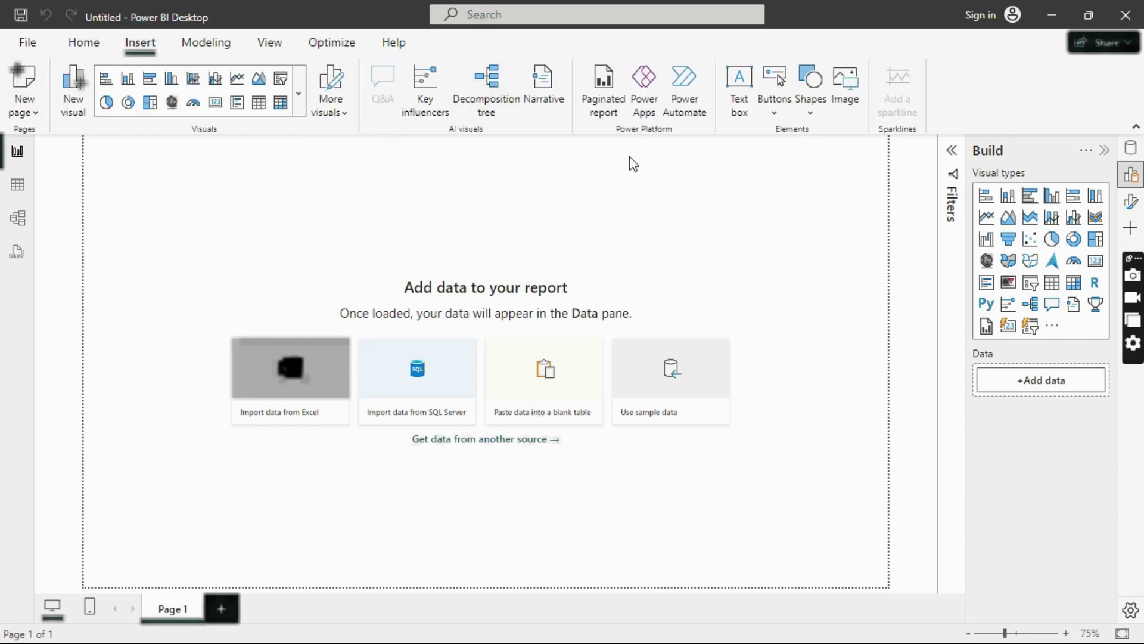
{"action": "left_click", "coordinate": [225, 43]}
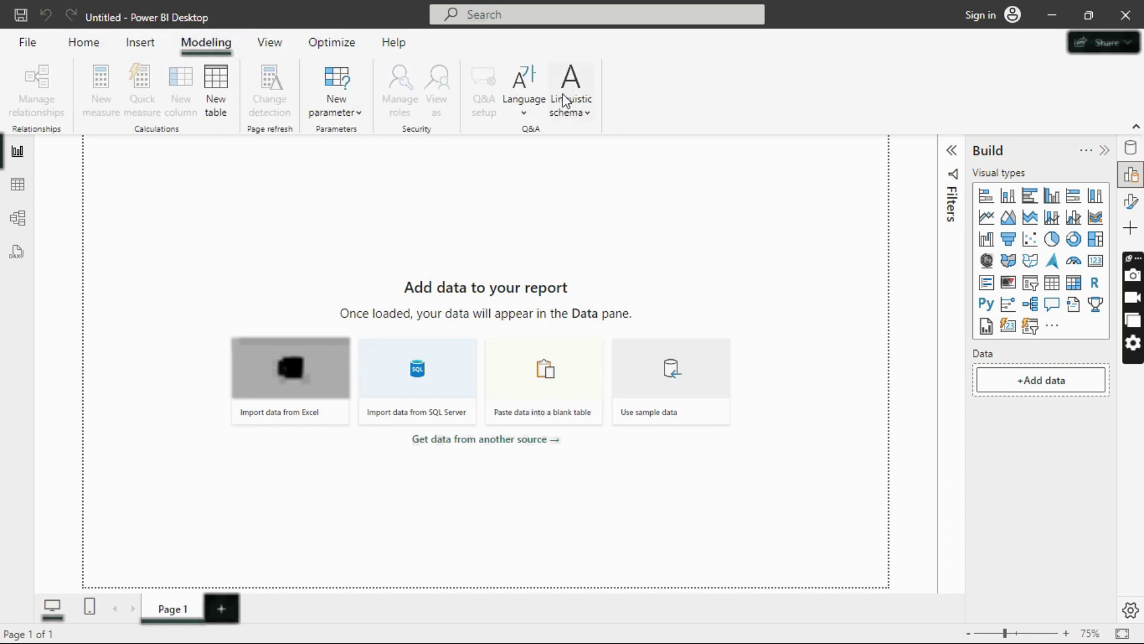
{"action": "left_click", "coordinate": [275, 52]}
{"action": "left_click", "coordinate": [347, 46]}
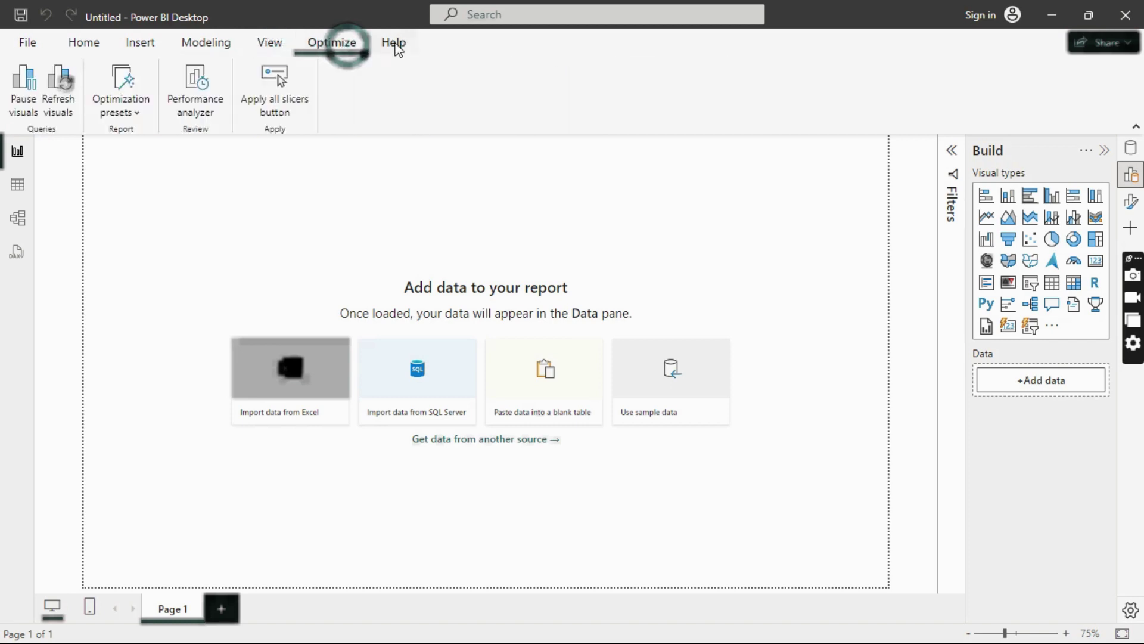
{"action": "left_click", "coordinate": [403, 42]}
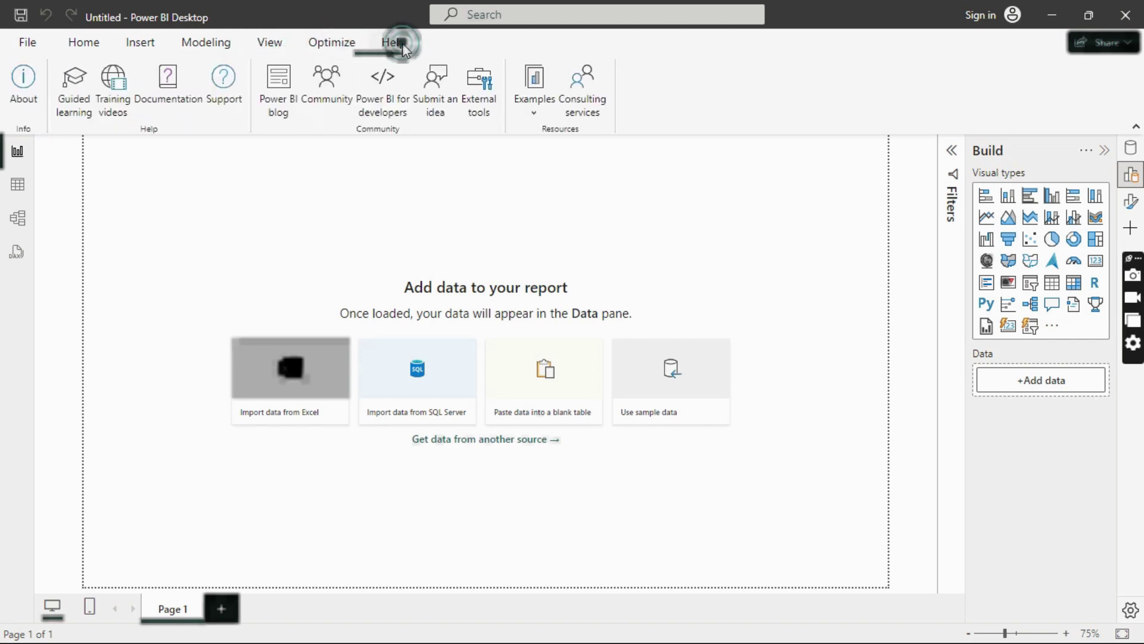
{"action": "left_click", "coordinate": [94, 47]}
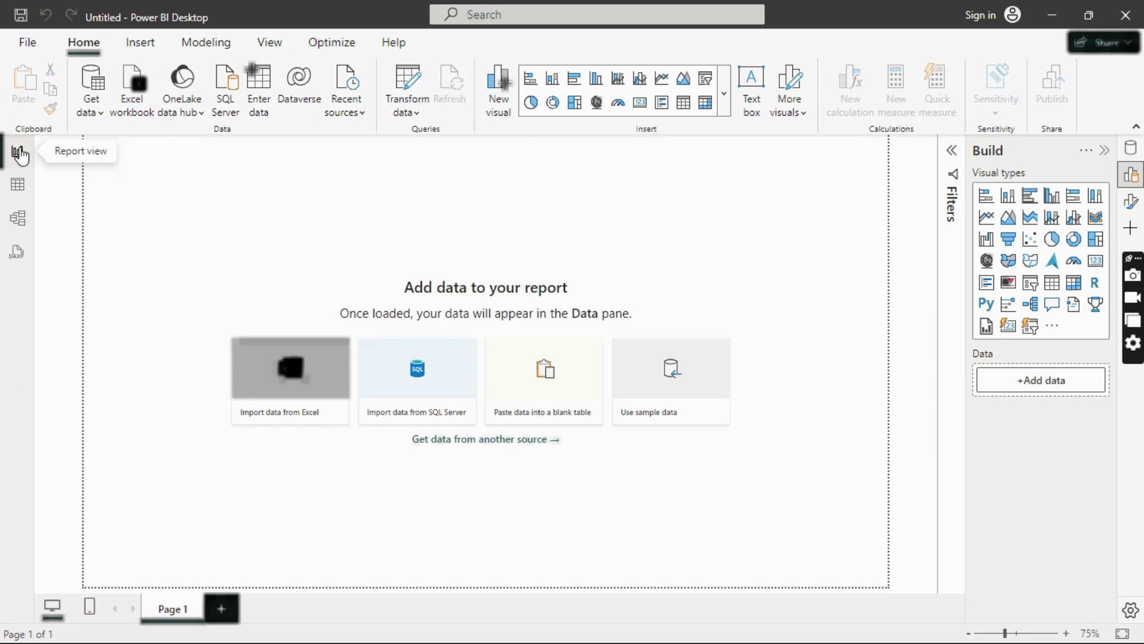
Step: Look through the table, model and DAX query views, dismissing the DAX introduction, and return to the report view
{"action": "left_click", "coordinate": [23, 196]}
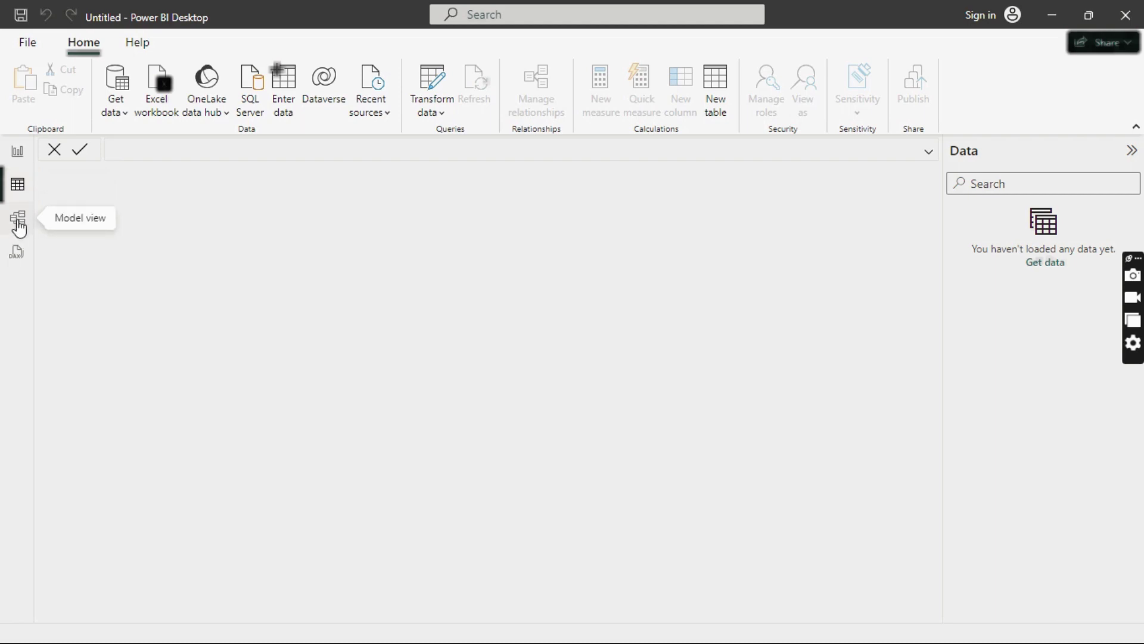
{"action": "left_click", "coordinate": [18, 219]}
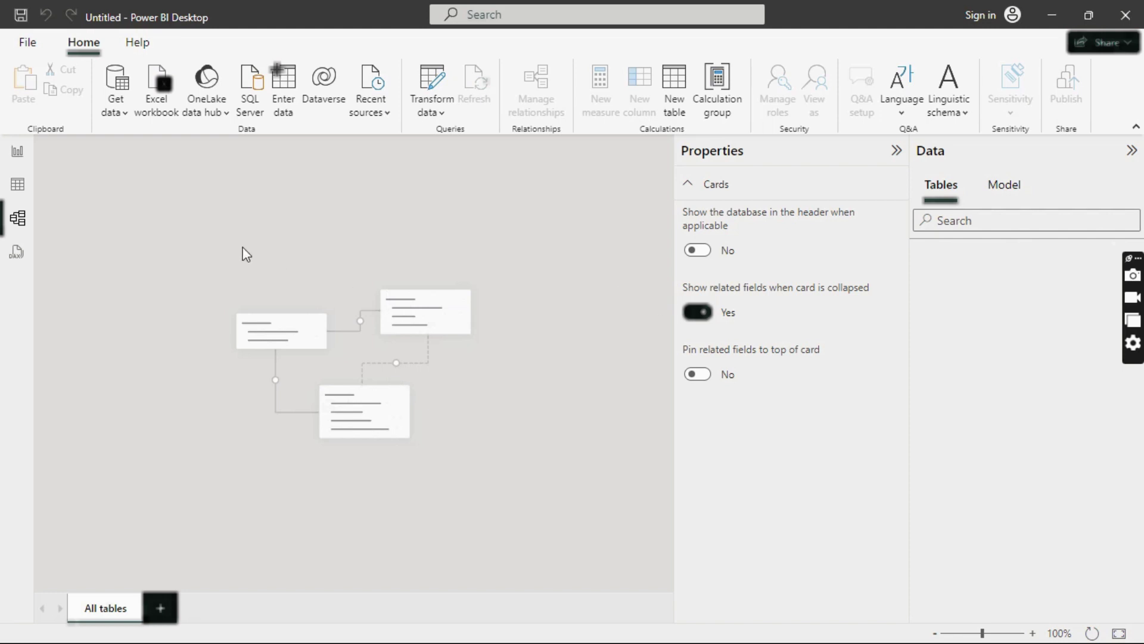
{"action": "left_click", "coordinate": [17, 255]}
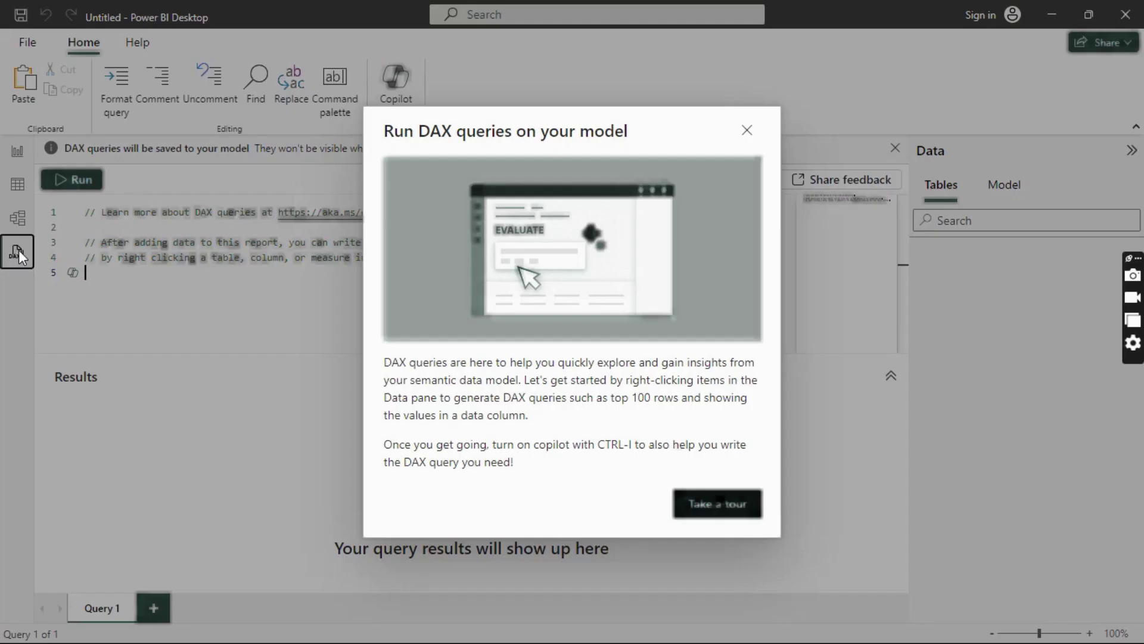
{"action": "left_click", "coordinate": [747, 130]}
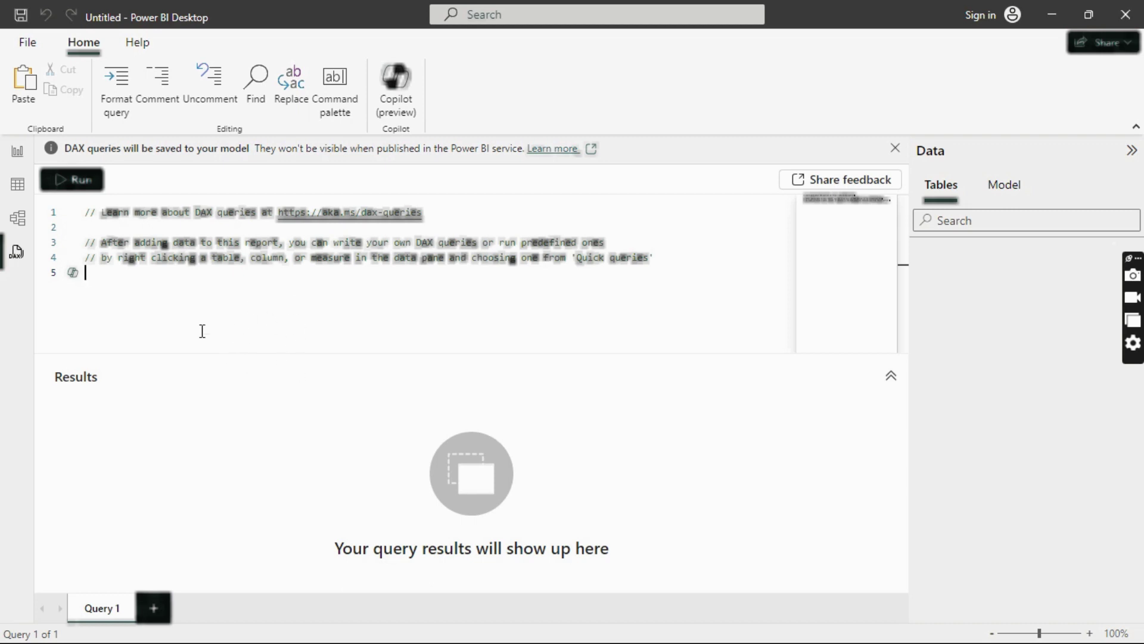
{"action": "left_click", "coordinate": [17, 153]}
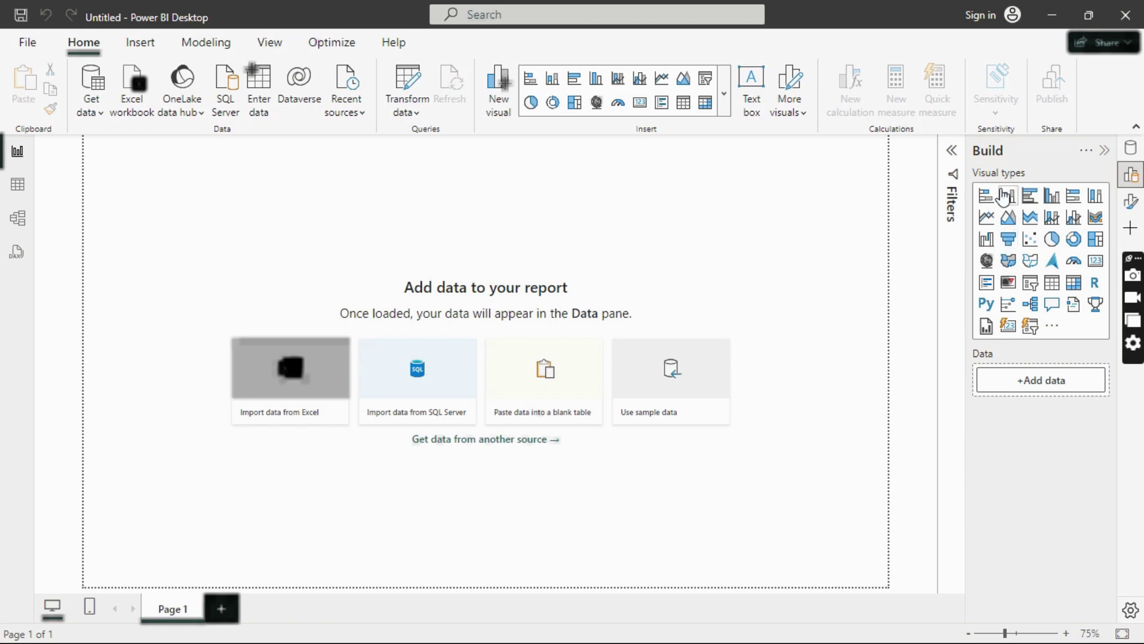
Step: Show the Filters, Format and Data panes beside the report canvas to examine their contents, and collapse them again
{"action": "left_click", "coordinate": [952, 150]}
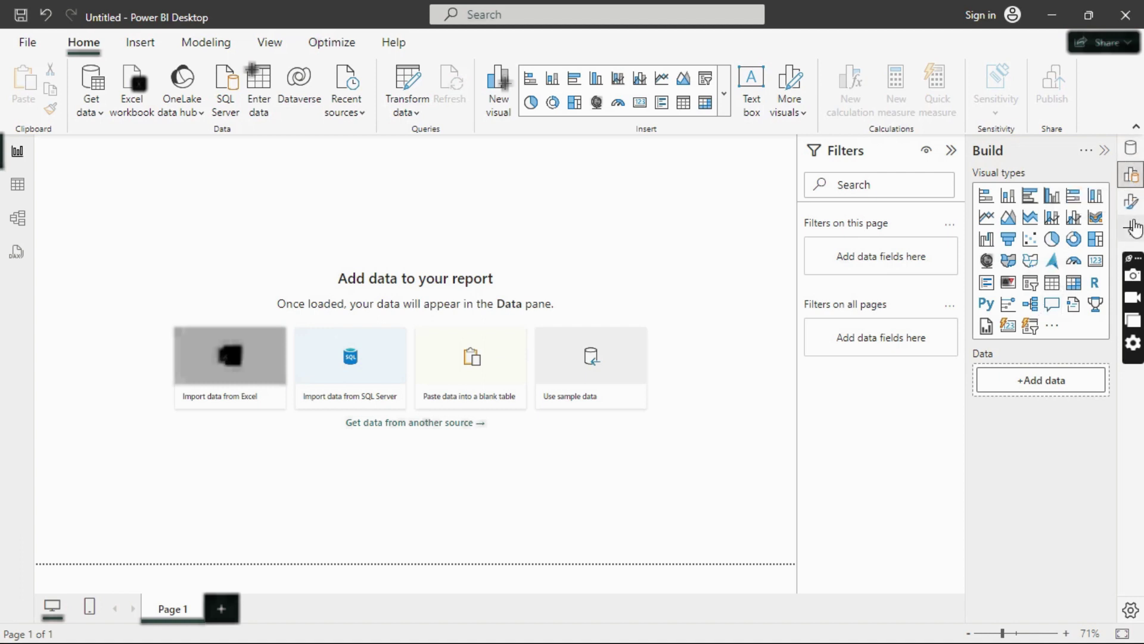
{"action": "left_click", "coordinate": [1134, 202]}
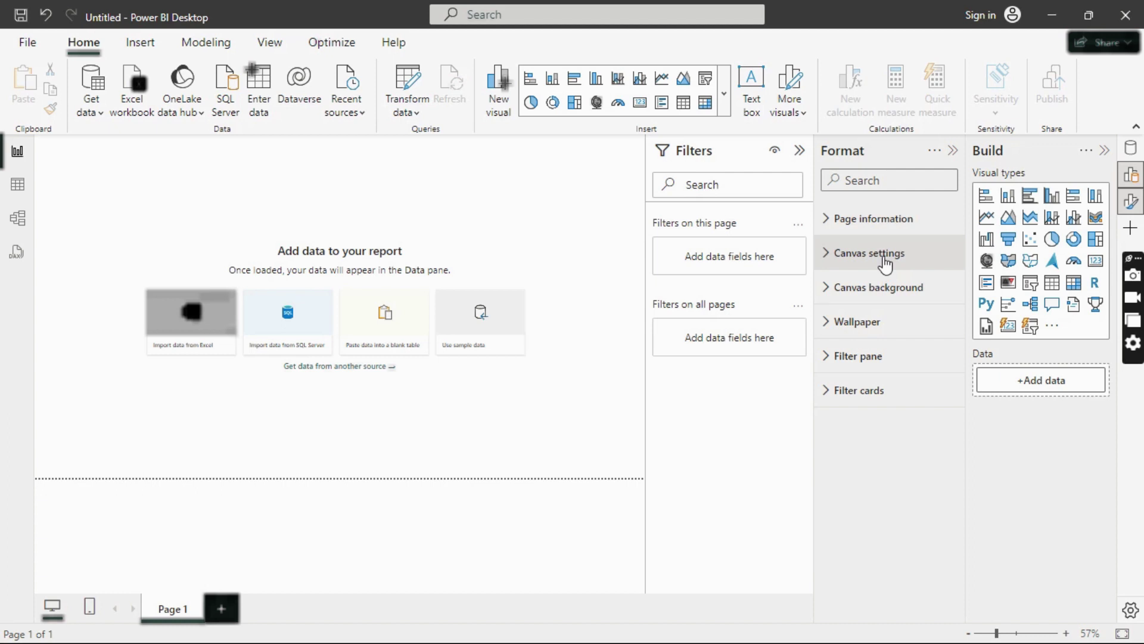
{"action": "left_click", "coordinate": [1133, 152]}
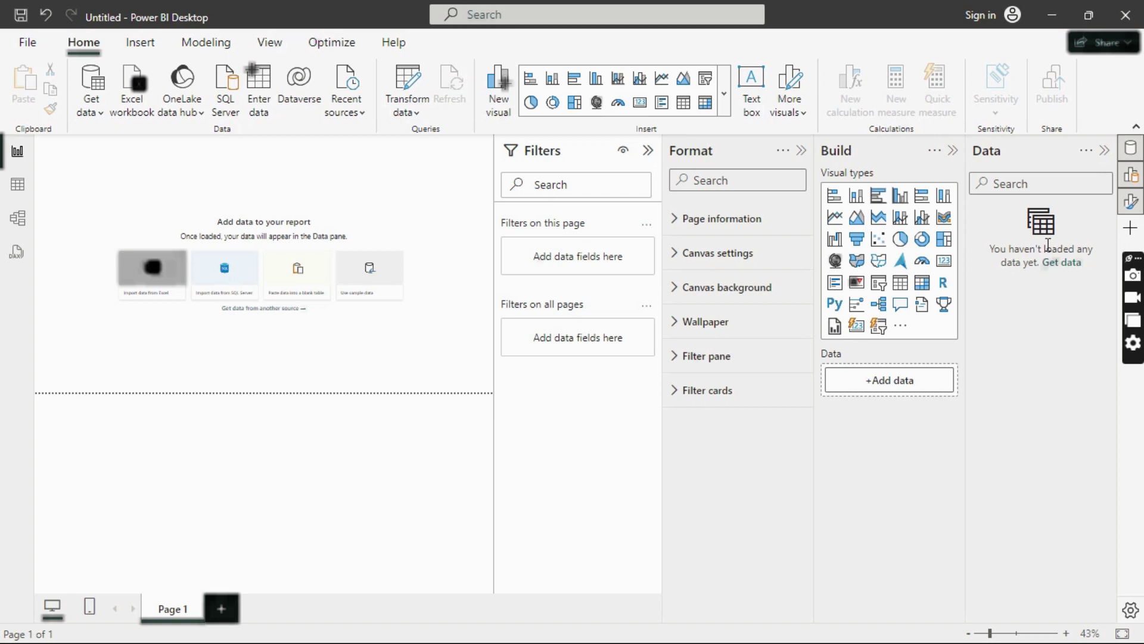
{"action": "left_click", "coordinate": [1106, 154]}
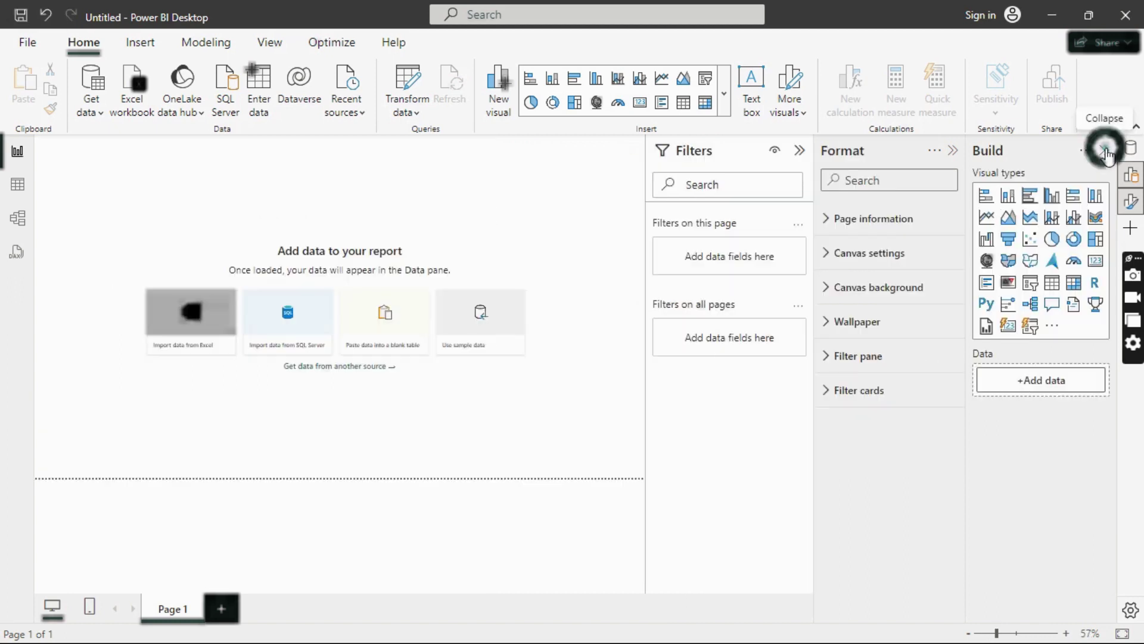
{"action": "left_click", "coordinate": [953, 154]}
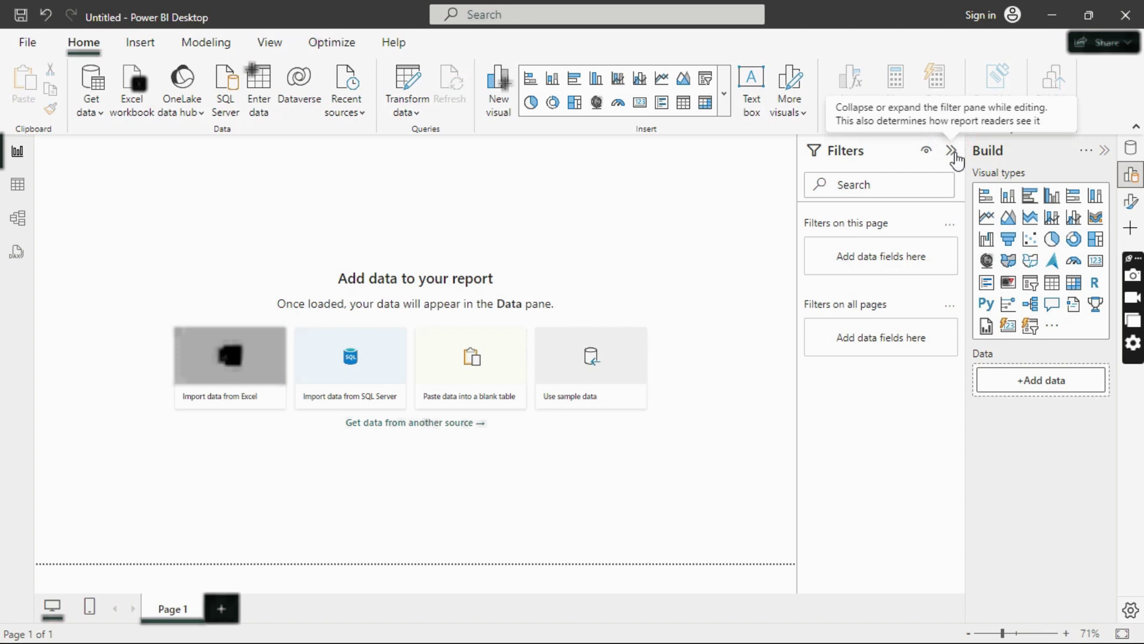
{"action": "left_click", "coordinate": [952, 152]}
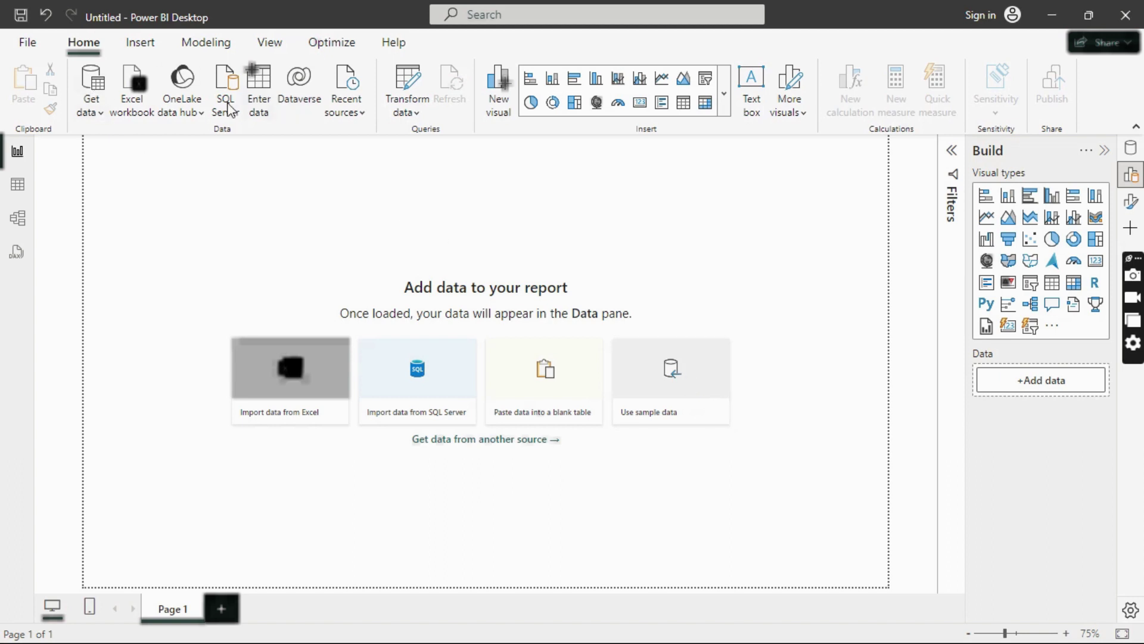
Step: Browse the complete list of available data source connectors and leave it without connecting to any source
{"action": "left_click", "coordinate": [99, 110]}
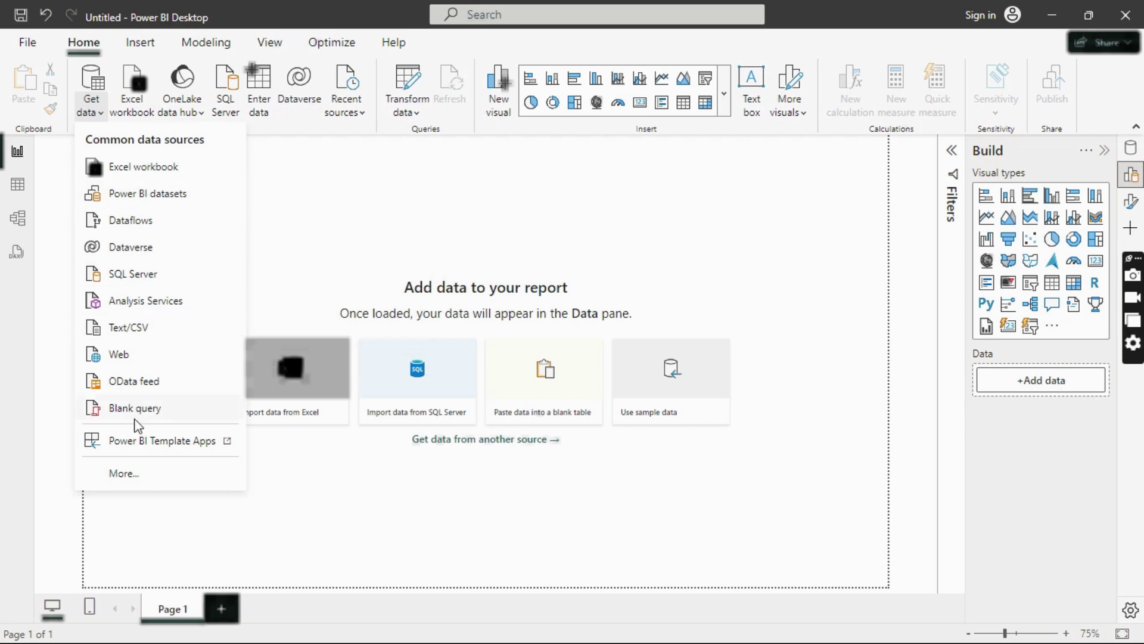
{"action": "left_click", "coordinate": [121, 476]}
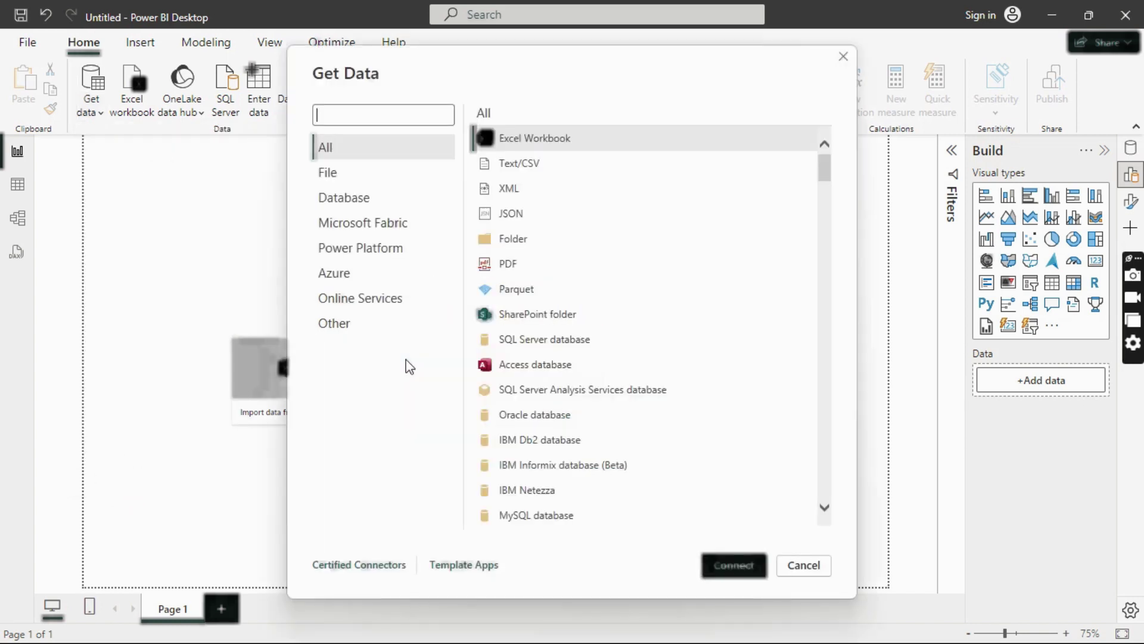
{"action": "scroll", "coordinate": [572, 371], "scroll_direction": "down", "scroll_amount": 2}
{"action": "scroll", "coordinate": [572, 371], "scroll_direction": "down", "scroll_amount": 20}
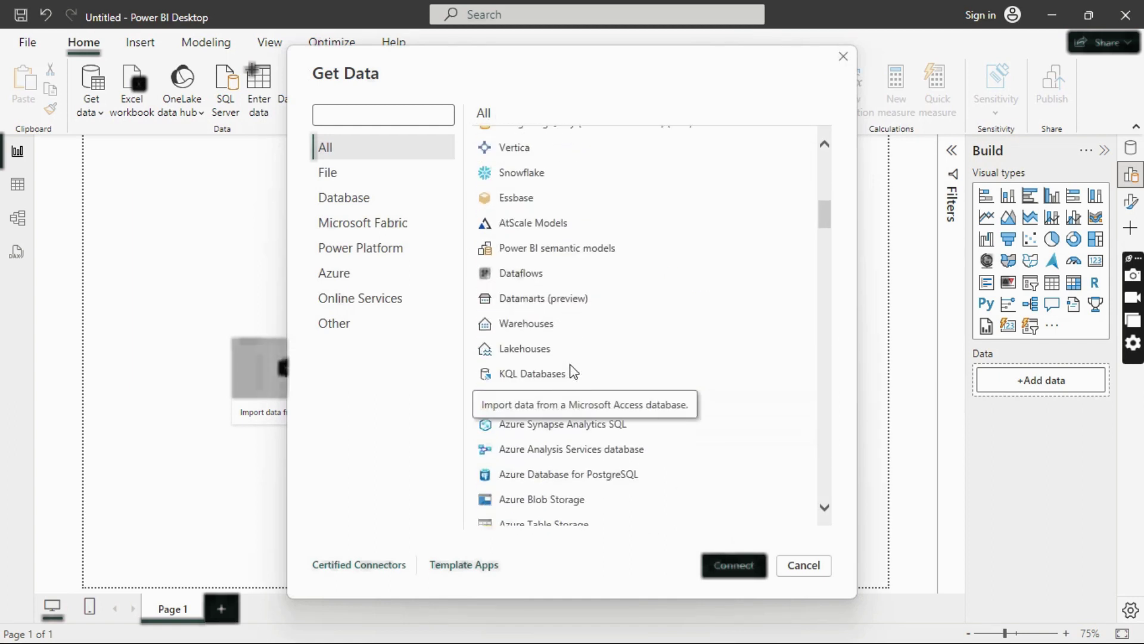
{"action": "scroll", "coordinate": [571, 366], "scroll_direction": "down", "scroll_amount": 20}
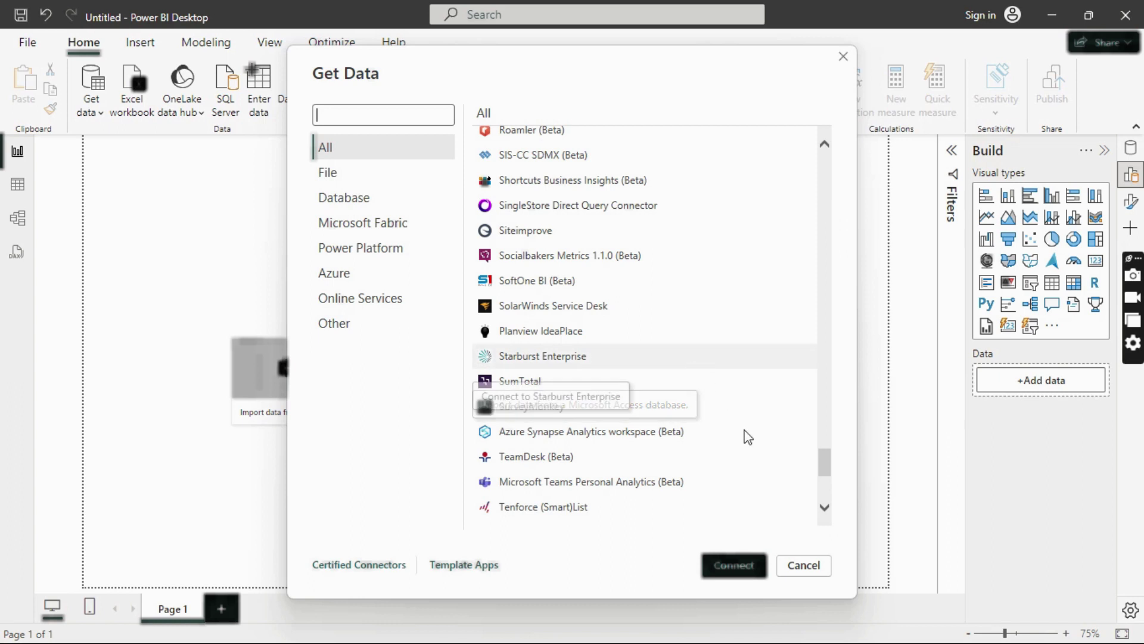
{"action": "left_click", "coordinate": [803, 566]}
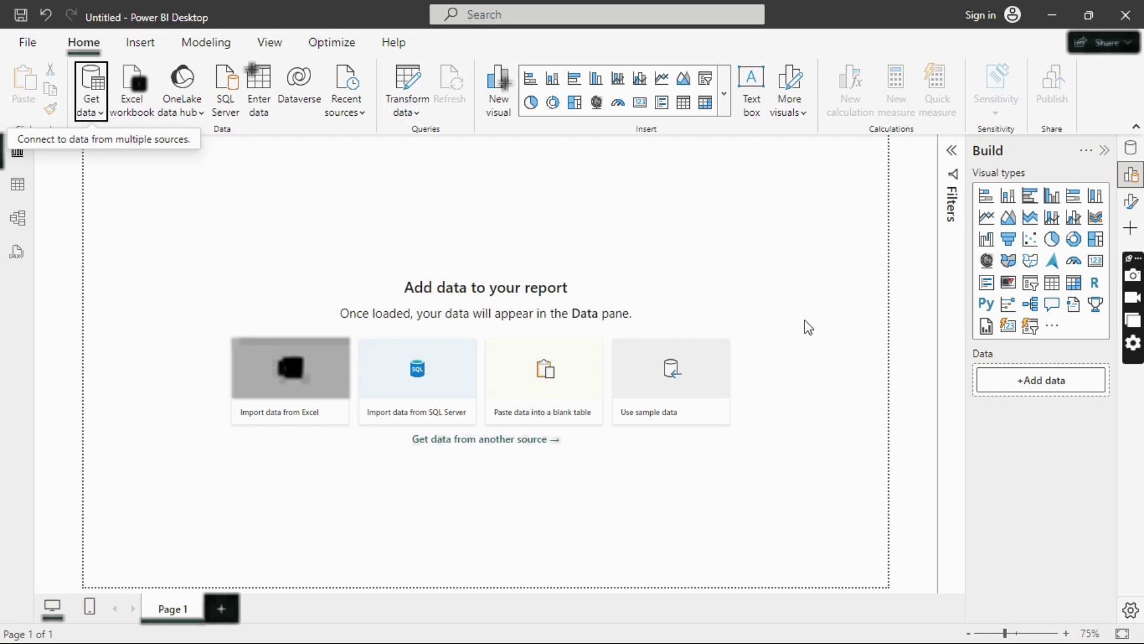
Step: Load the locations, Products and sales tables from the salesDataset Excel workbook into the report
{"action": "left_click", "coordinate": [307, 376]}
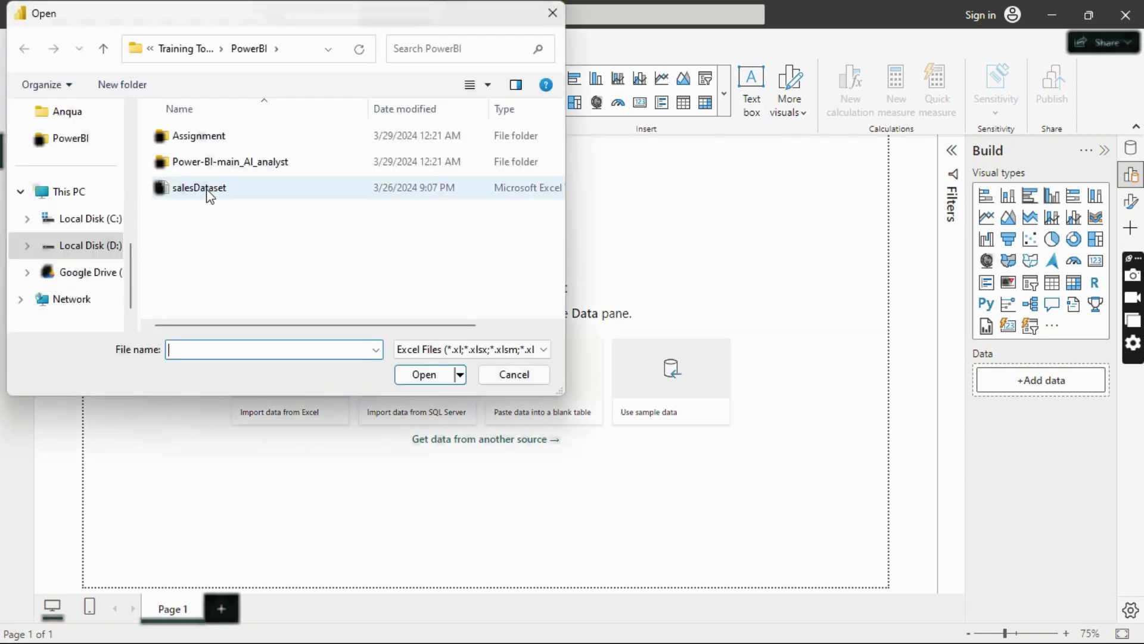
{"action": "double_click", "coordinate": [199, 188]}
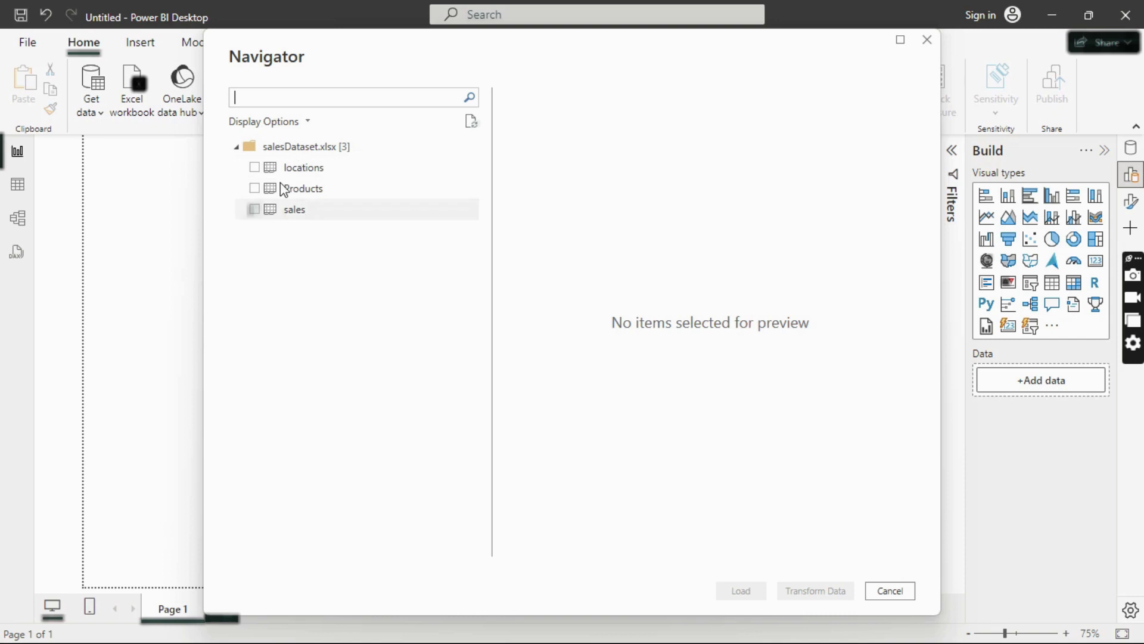
{"action": "left_click", "coordinate": [254, 167]}
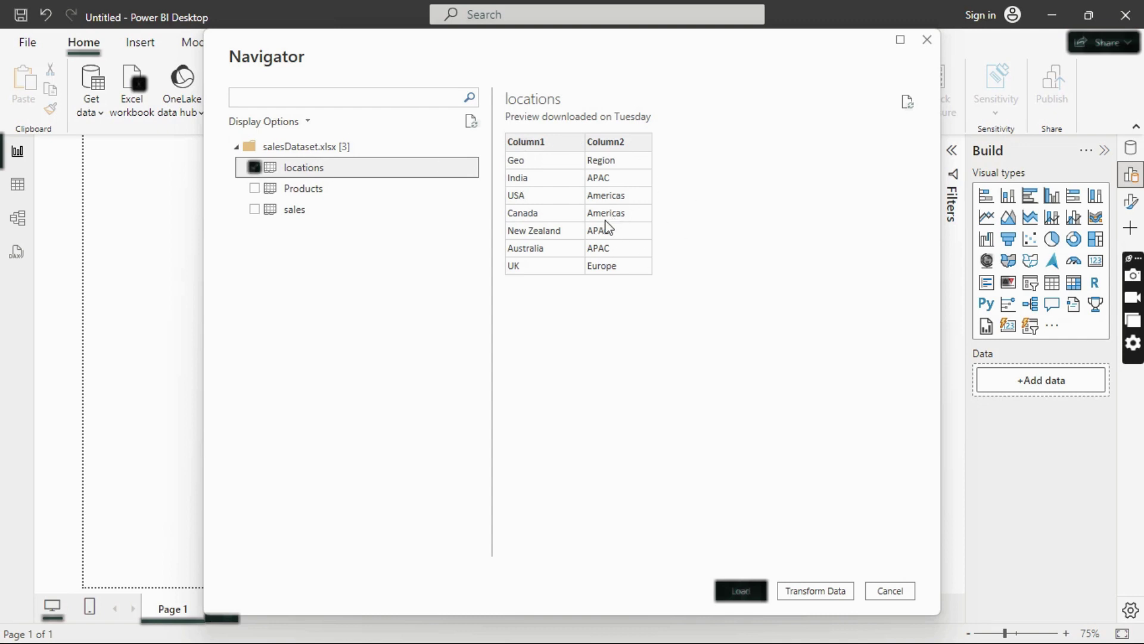
{"action": "left_click", "coordinate": [255, 191]}
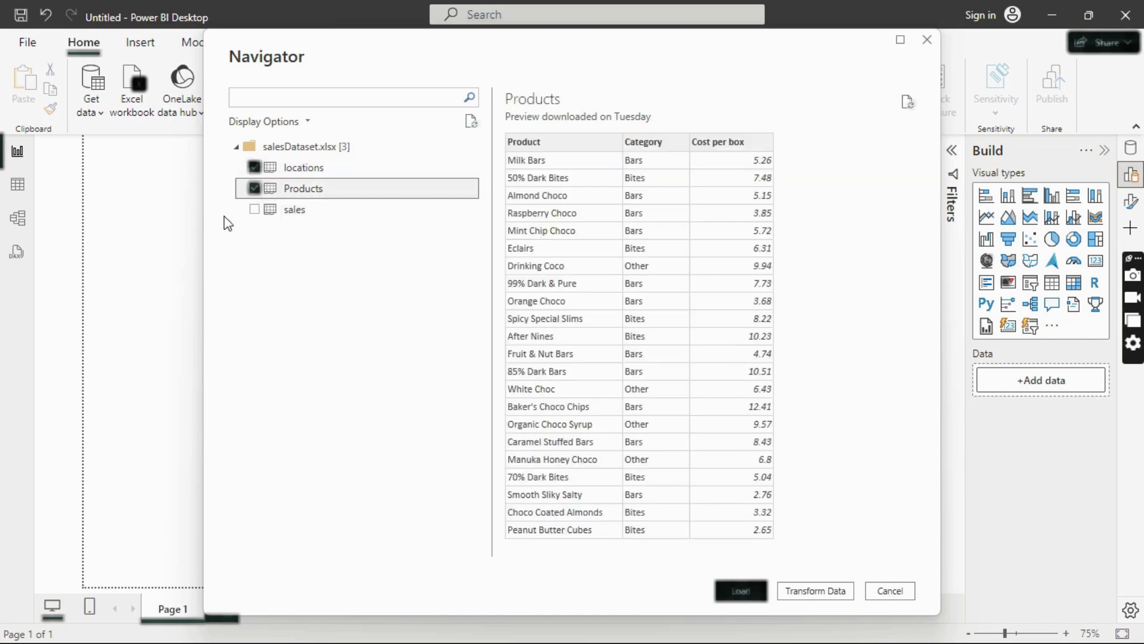
{"action": "left_click", "coordinate": [255, 210]}
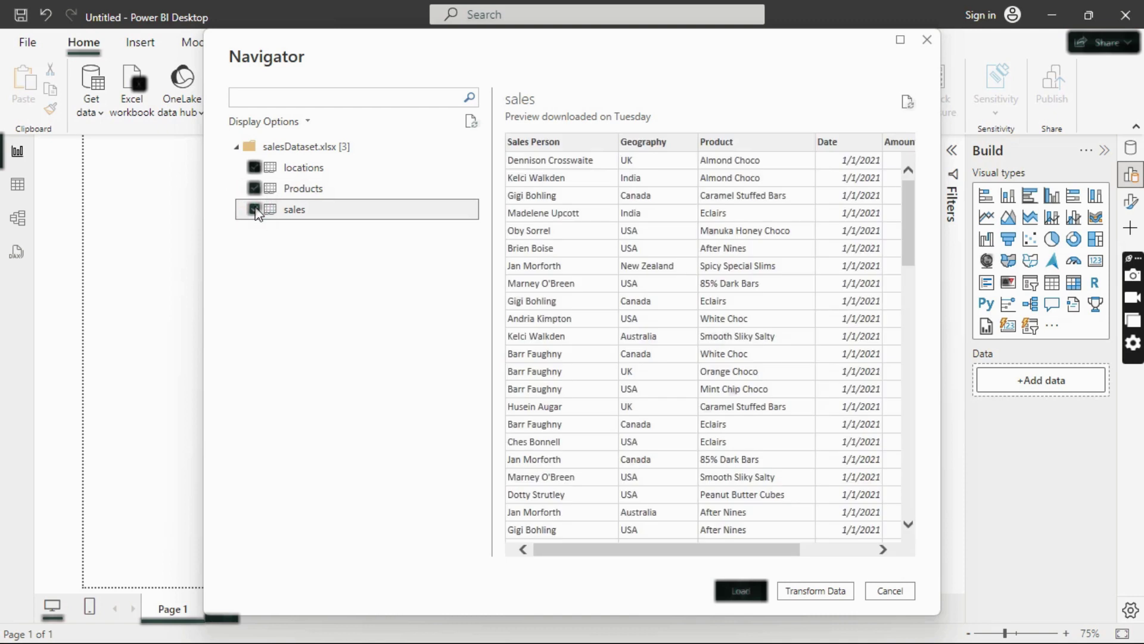
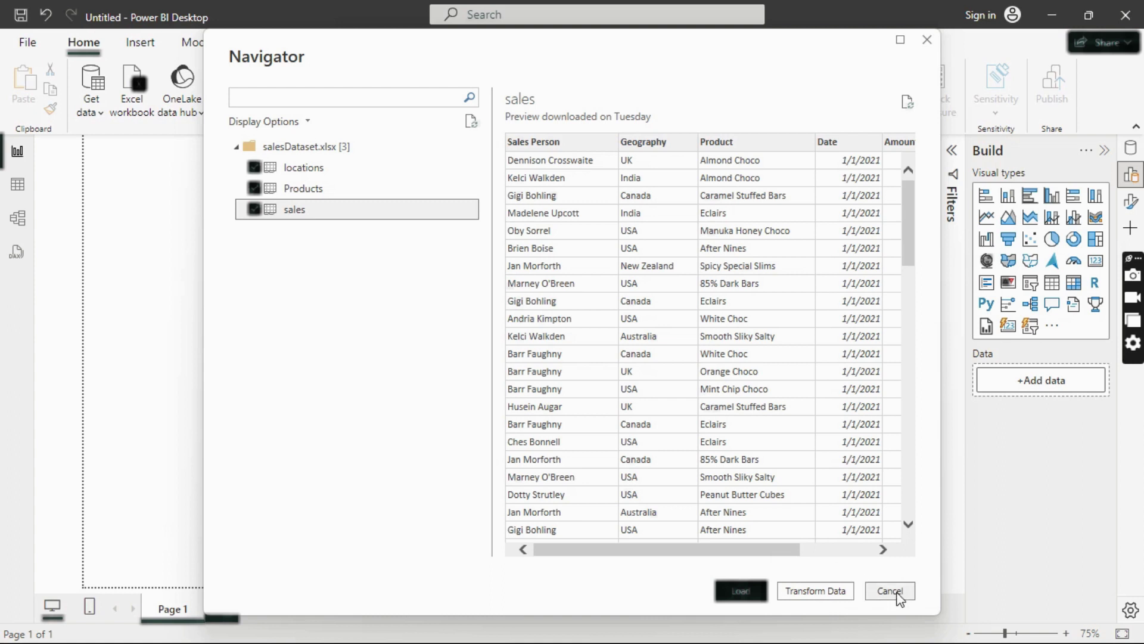
{"action": "left_click", "coordinate": [742, 592]}
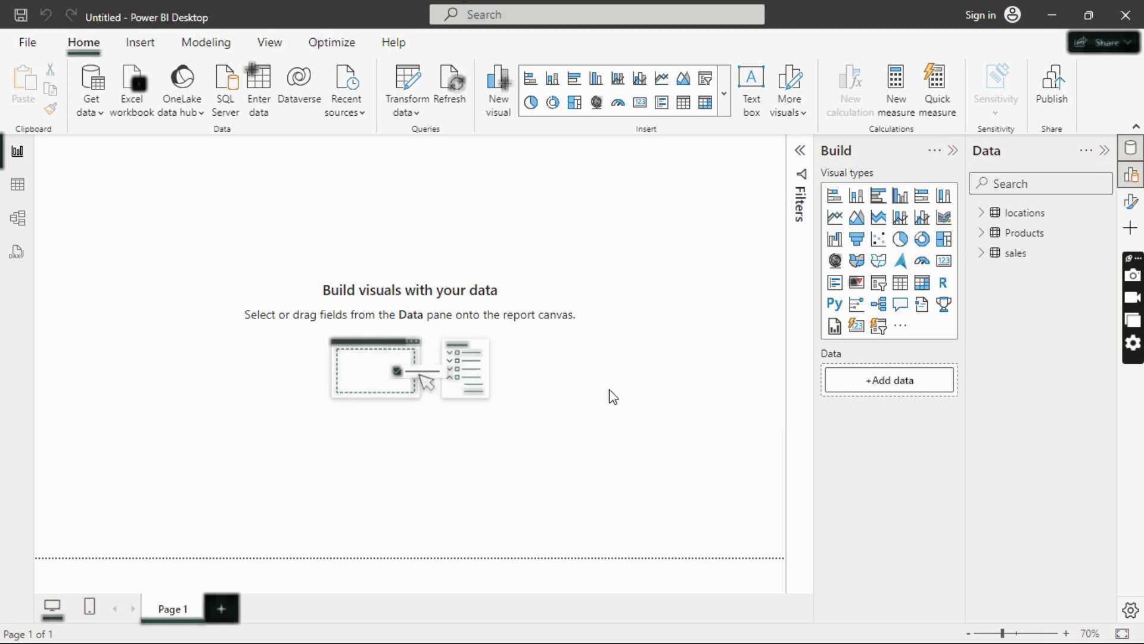
Step: Expand the locations, Products and sales tables to examine the fields each one contains
{"action": "mouse_move", "coordinate": [1040, 240]}
{"action": "mouse_move", "coordinate": [1047, 217]}
{"action": "left_click", "coordinate": [982, 213]}
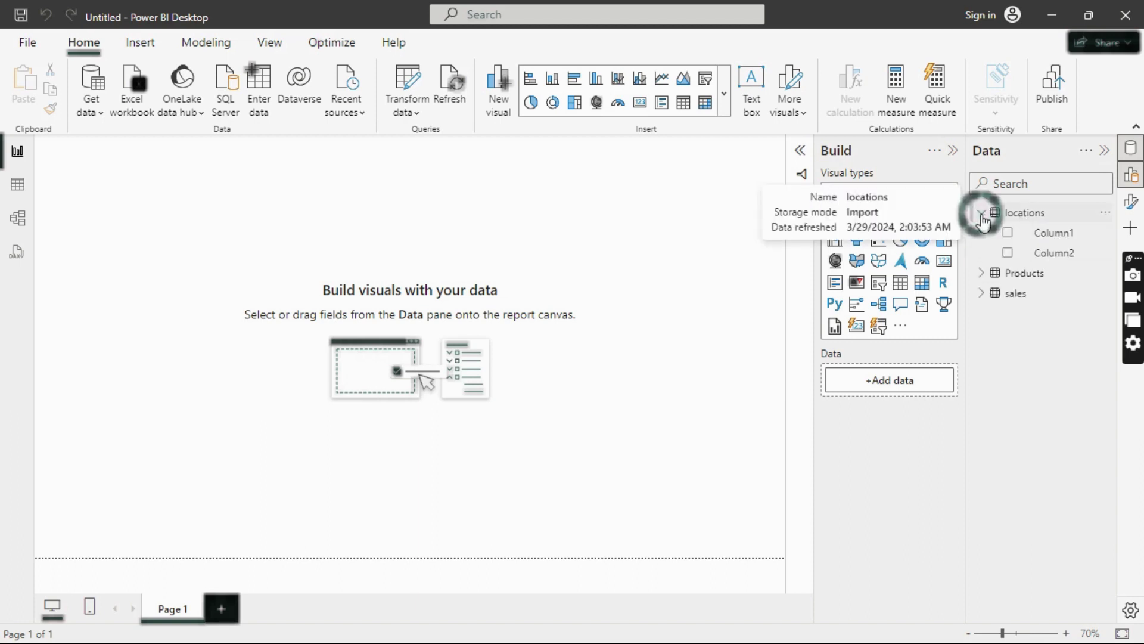
{"action": "left_click", "coordinate": [983, 274]}
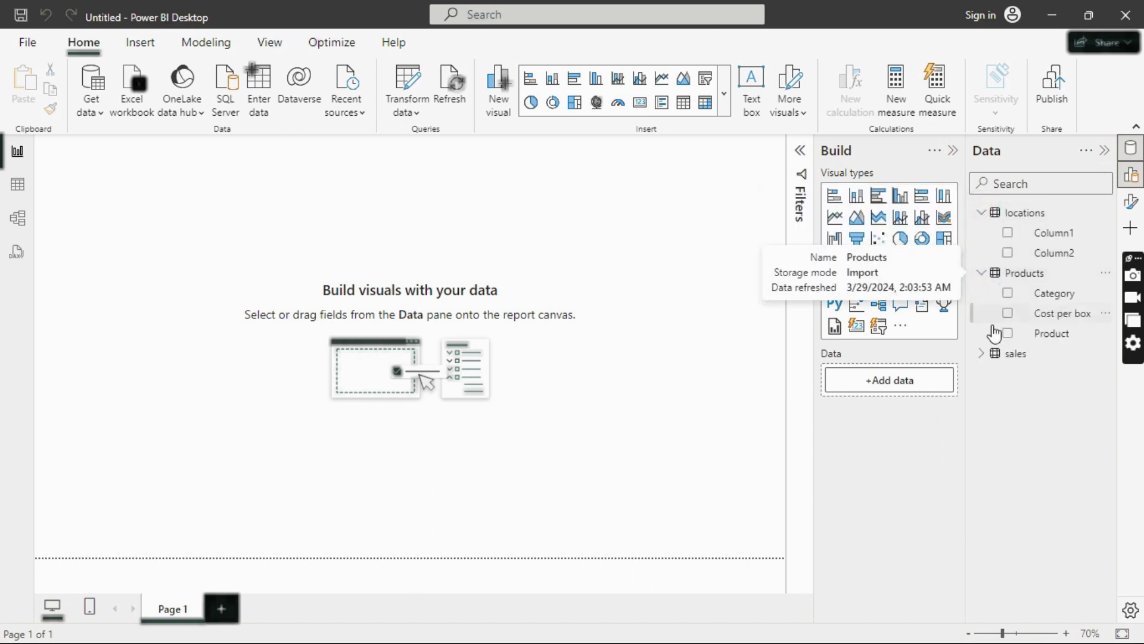
{"action": "left_click", "coordinate": [985, 352]}
{"action": "mouse_move", "coordinate": [987, 354]}
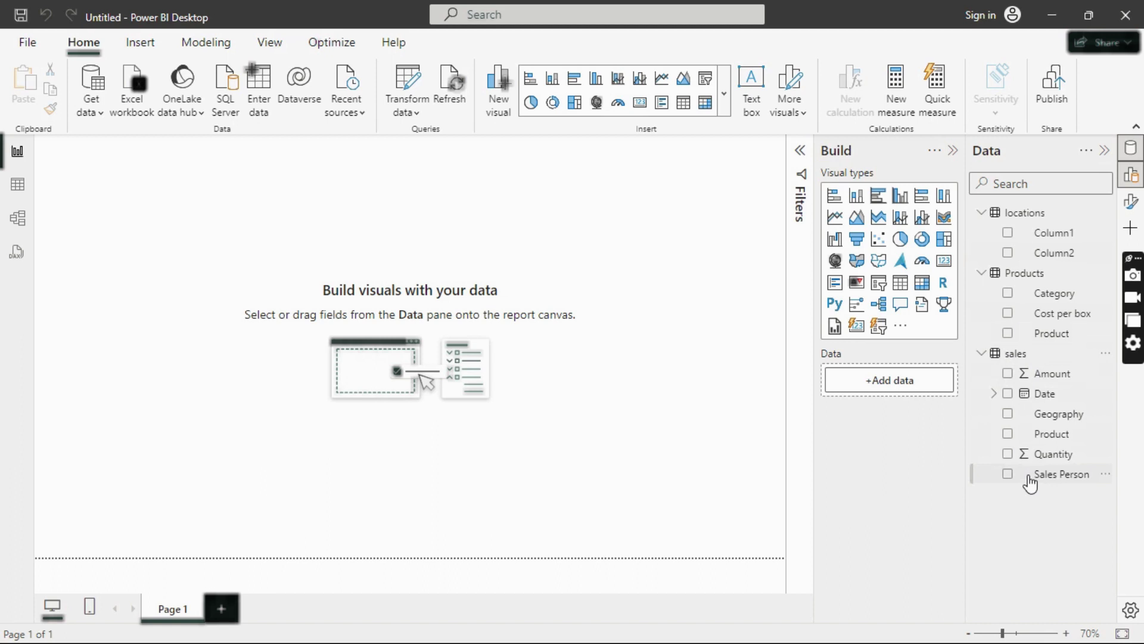
Step: Show the data model diagram, collapse its Properties pane, and spread the sales and Products tables farther apart
{"action": "mouse_move", "coordinate": [1011, 224]}
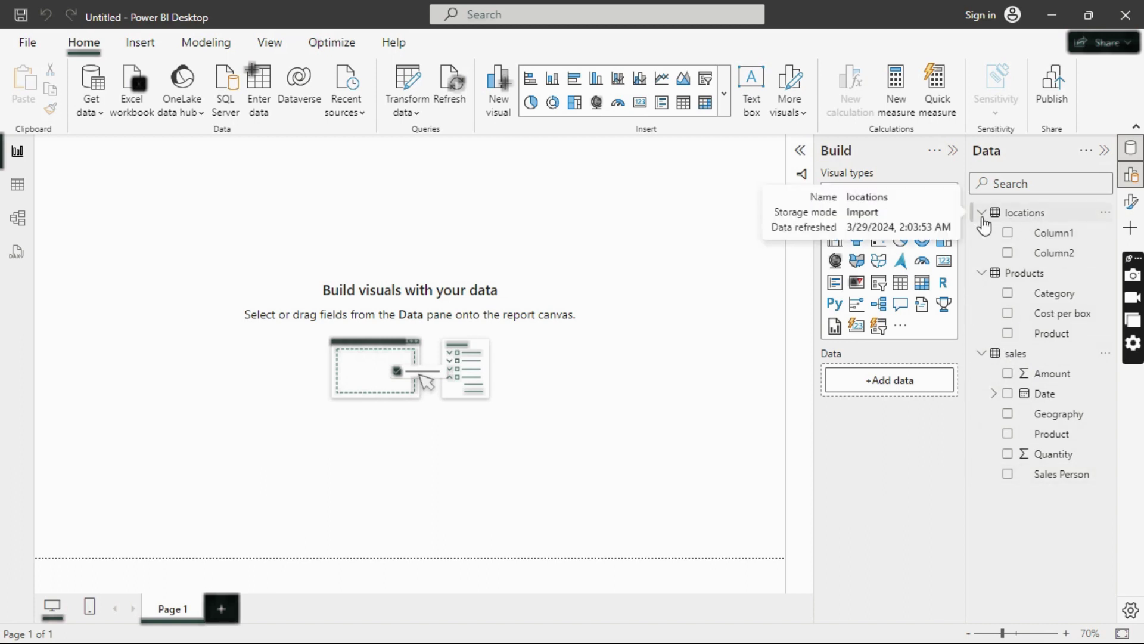
{"action": "left_click", "coordinate": [18, 219]}
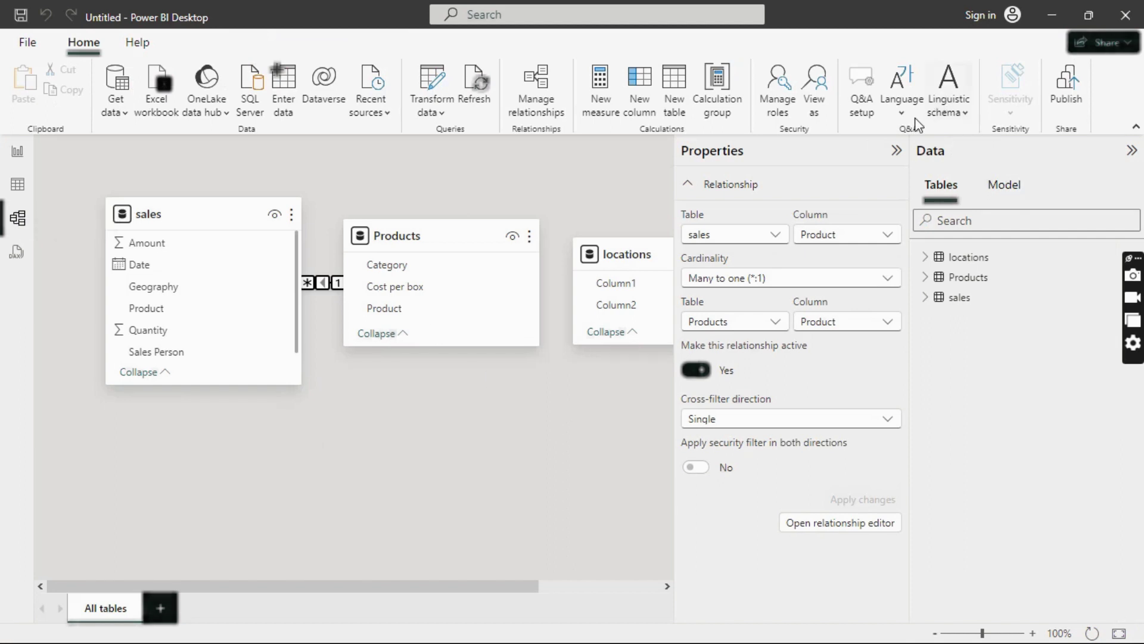
{"action": "left_click", "coordinate": [896, 151]}
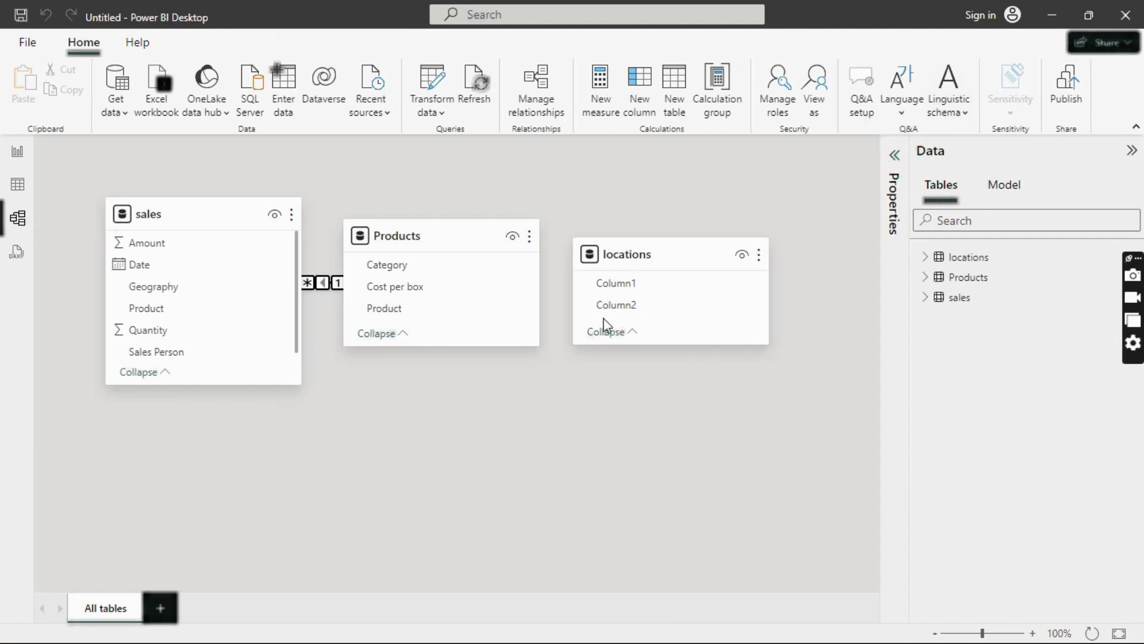
{"action": "mouse_move", "coordinate": [422, 235]}
{"action": "left_click_drag", "start_coordinate": [422, 236], "coordinate": [497, 212]}
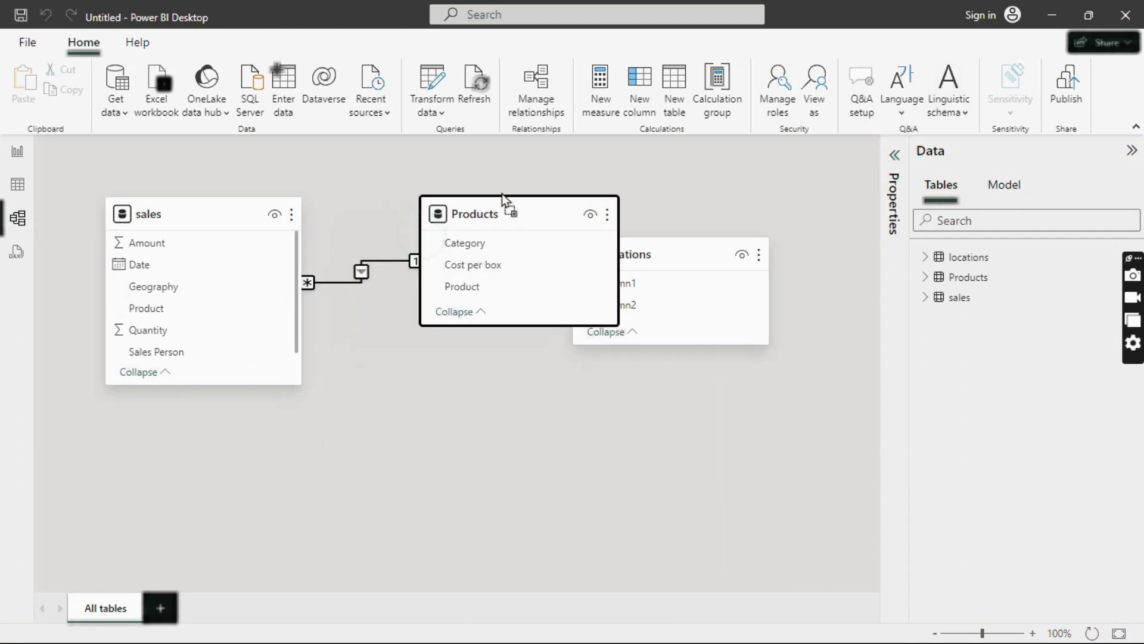
{"action": "mouse_move", "coordinate": [171, 216]}
{"action": "left_click_drag", "start_coordinate": [170, 216], "coordinate": [160, 217]}
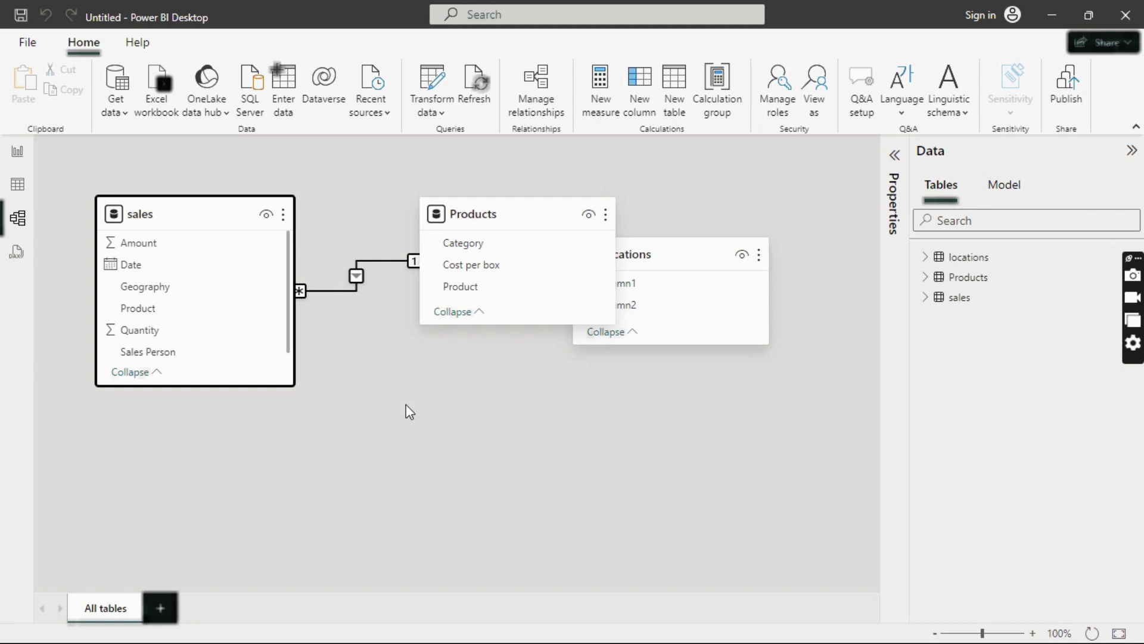
Step: Enlarge the sales and Products tables in the model diagram and move the locations table clear of Products
{"action": "left_click_drag", "start_coordinate": [292, 384], "coordinate": [327, 456]}
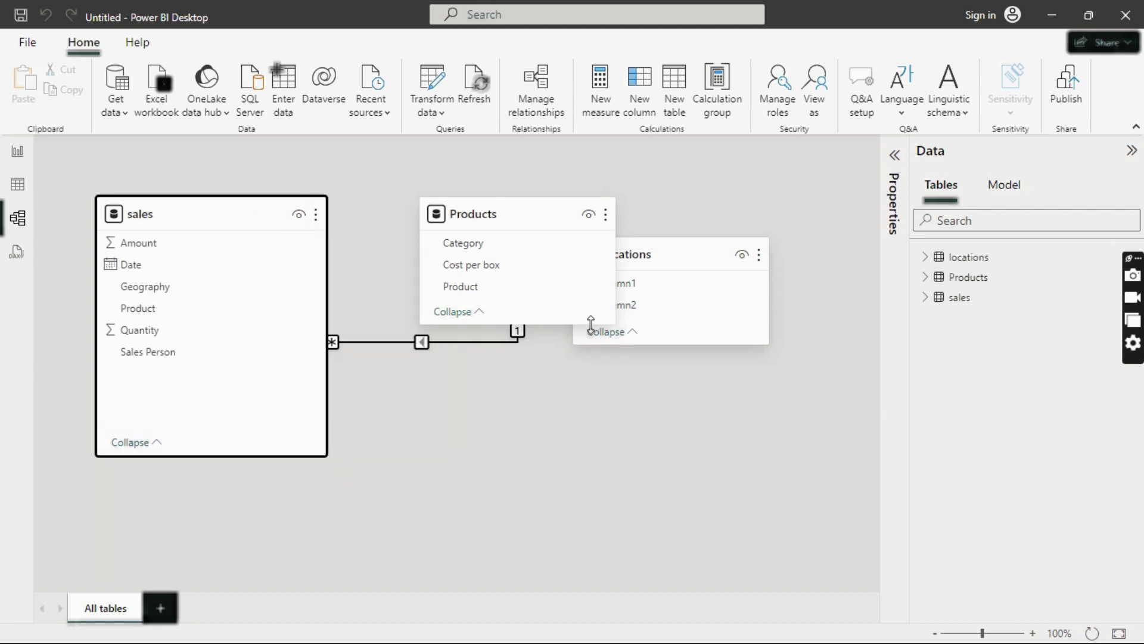
{"action": "left_click_drag", "start_coordinate": [612, 324], "coordinate": [651, 453]}
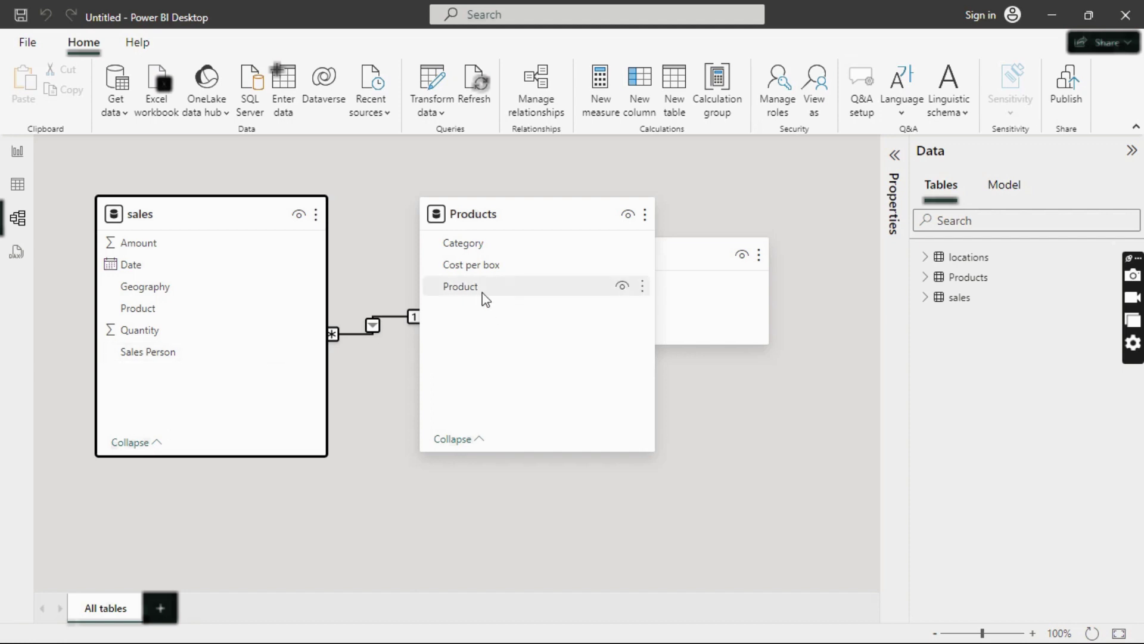
{"action": "left_click_drag", "start_coordinate": [687, 262], "coordinate": [779, 242]}
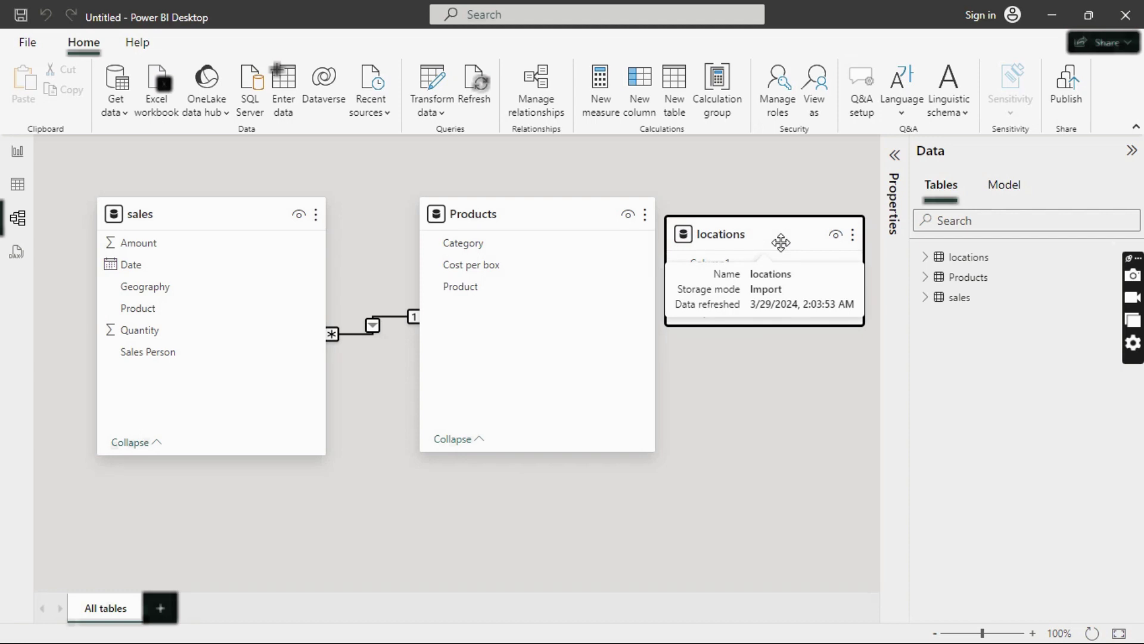
Step: Add a compact card visual near the top of the report page, showing the Amount field from the sales table
{"action": "left_click", "coordinate": [17, 154]}
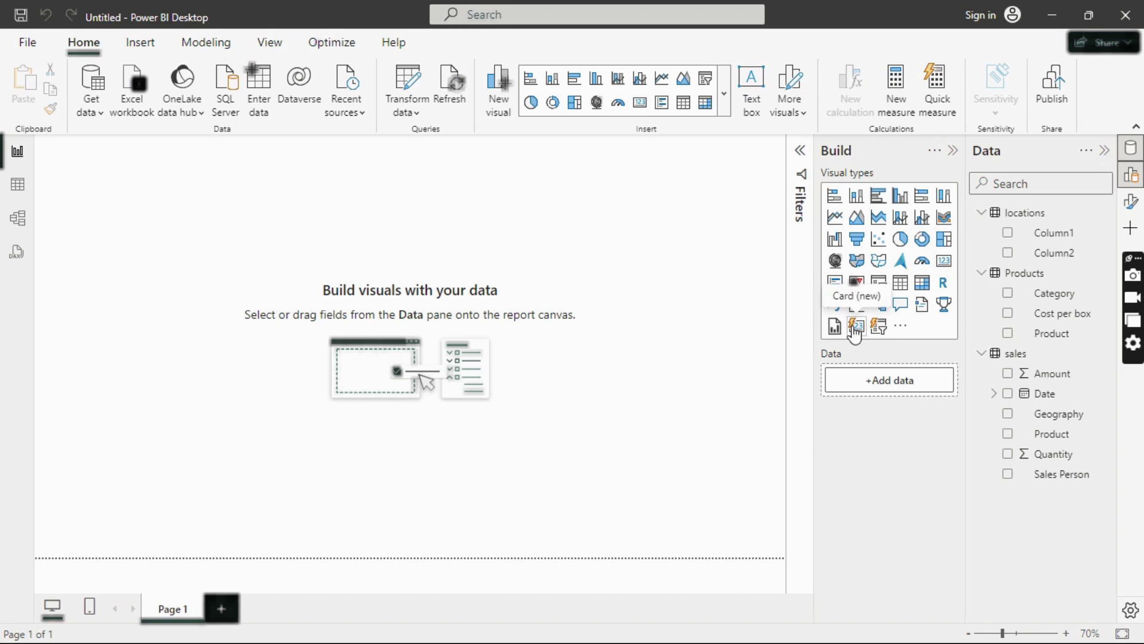
{"action": "left_click", "coordinate": [943, 263]}
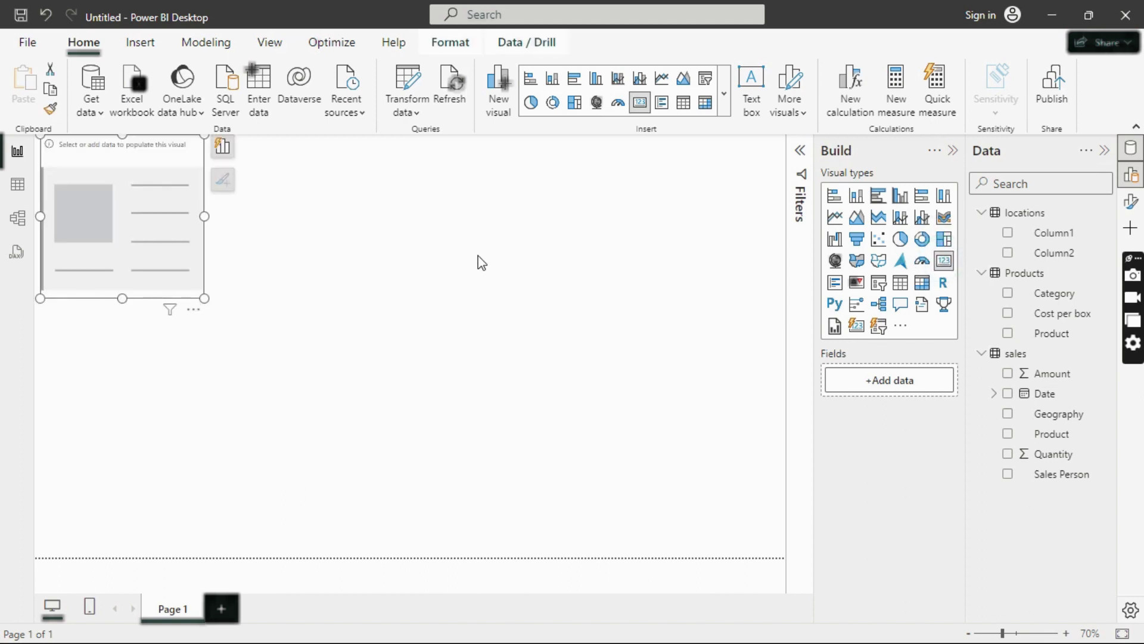
{"action": "left_click_drag", "start_coordinate": [202, 298], "coordinate": [254, 217]}
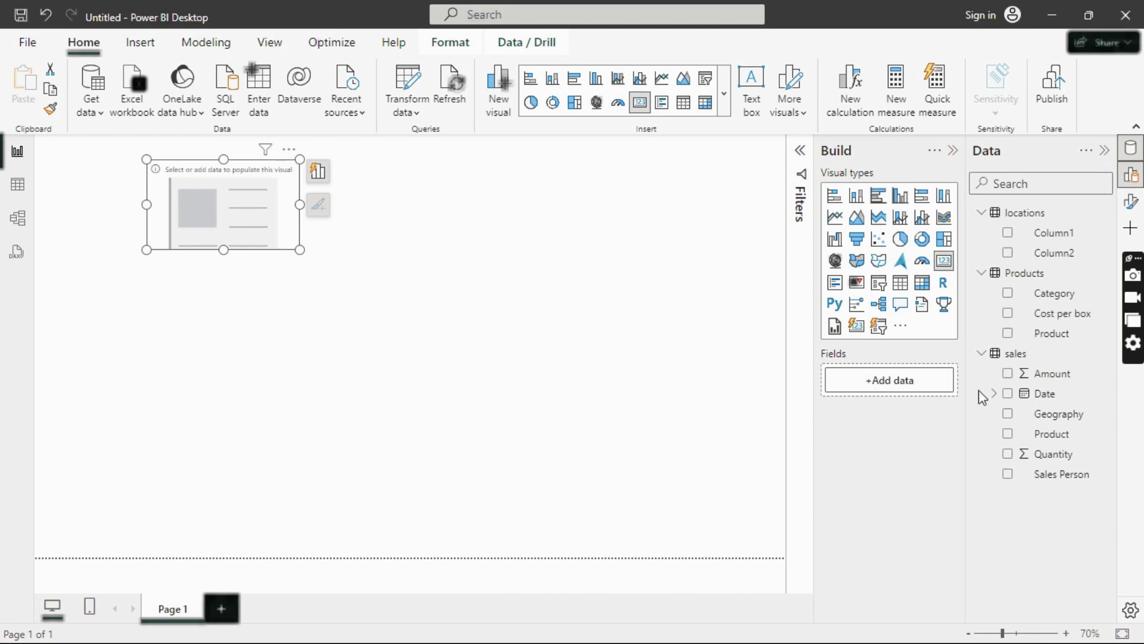
{"action": "left_click", "coordinate": [1008, 377]}
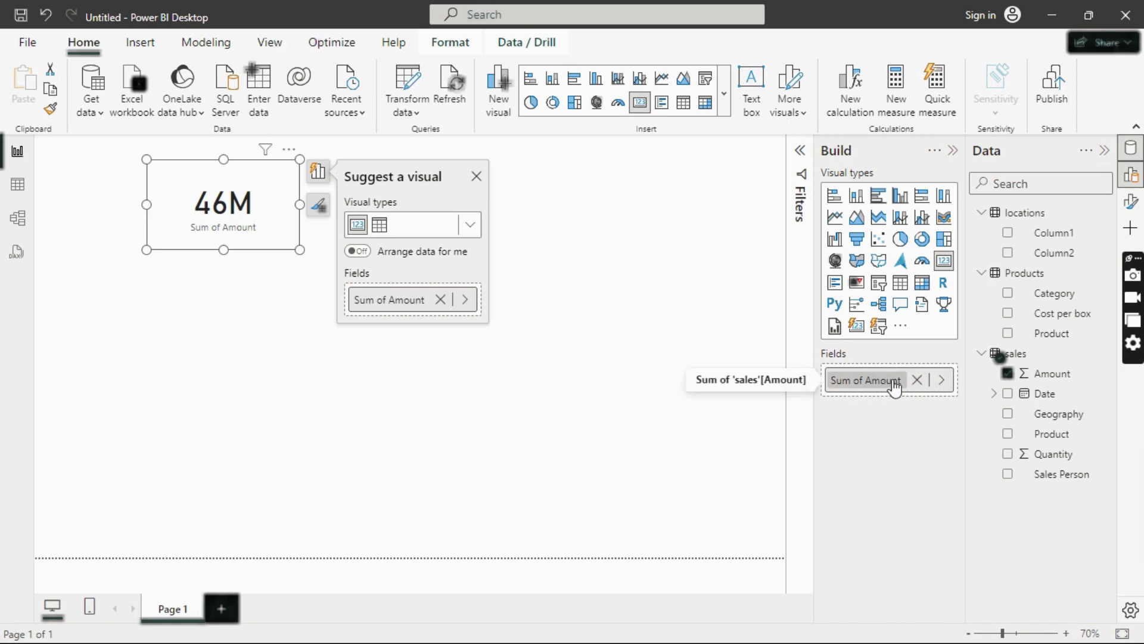
Step: Try the Average and Minimum summarizations for the card's Amount field
{"action": "left_click", "coordinate": [942, 381]}
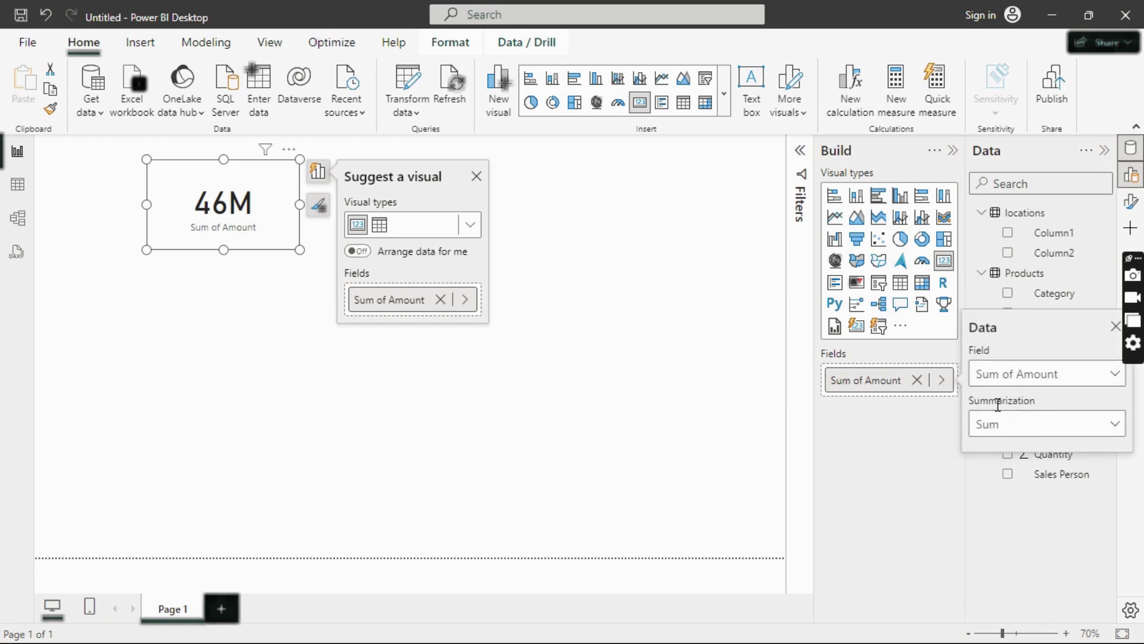
{"action": "left_click", "coordinate": [1109, 428]}
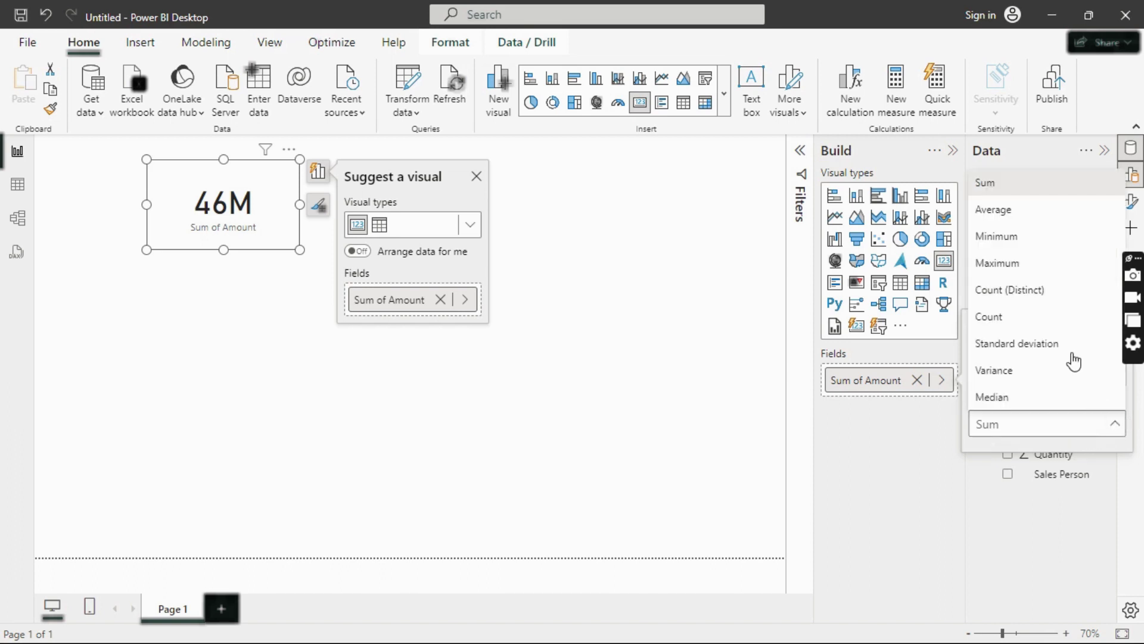
{"action": "left_click", "coordinate": [1017, 213]}
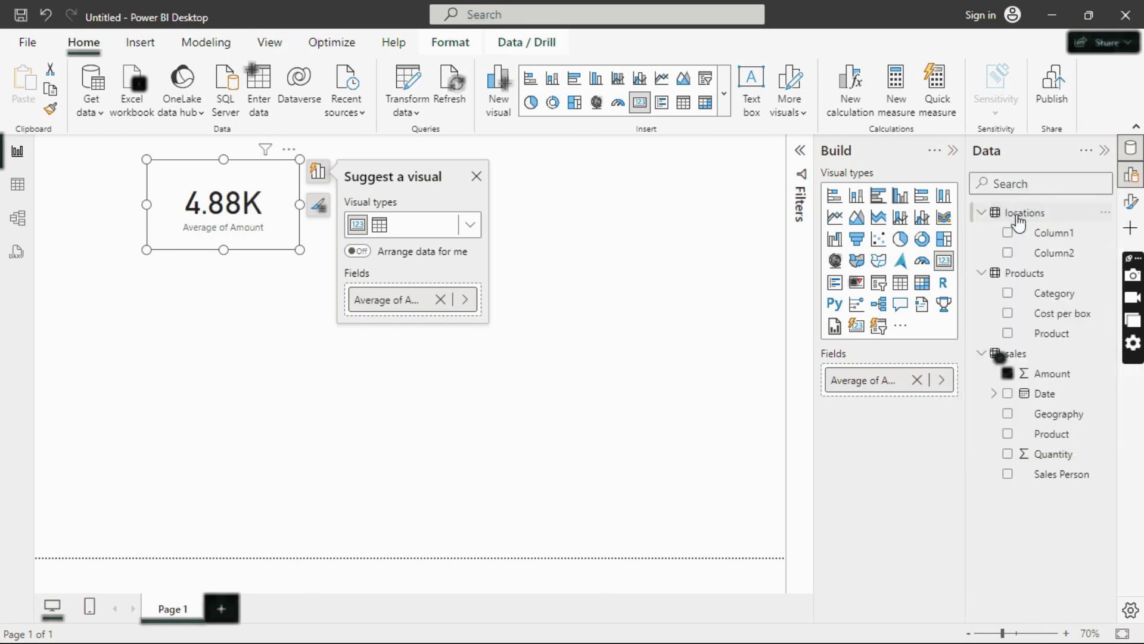
{"action": "left_click", "coordinate": [941, 380]}
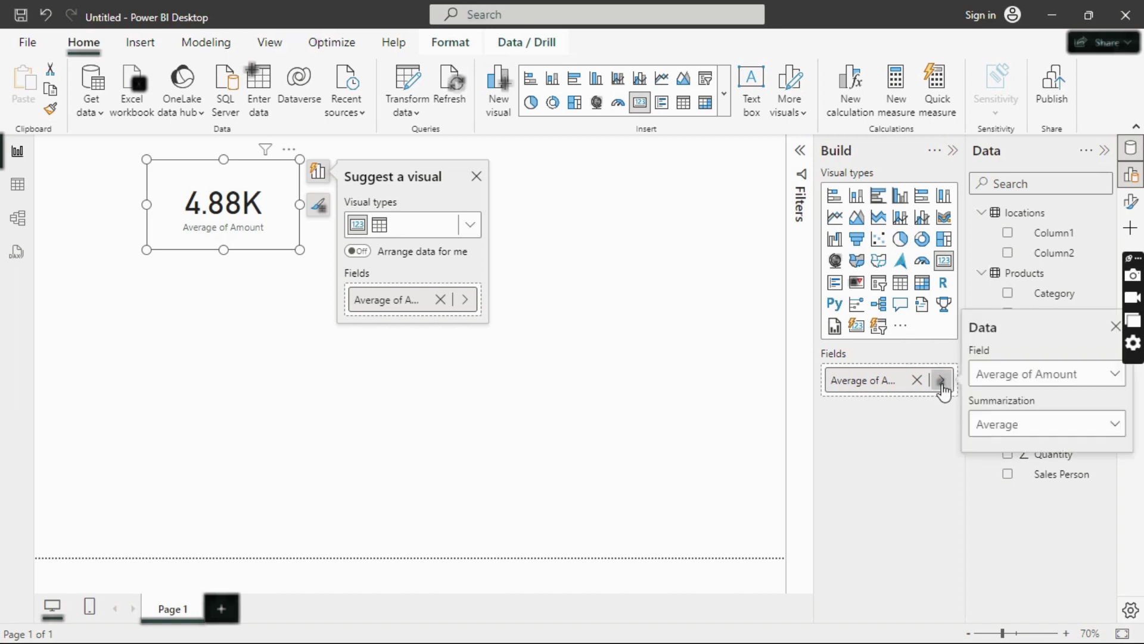
{"action": "left_click", "coordinate": [1014, 427]}
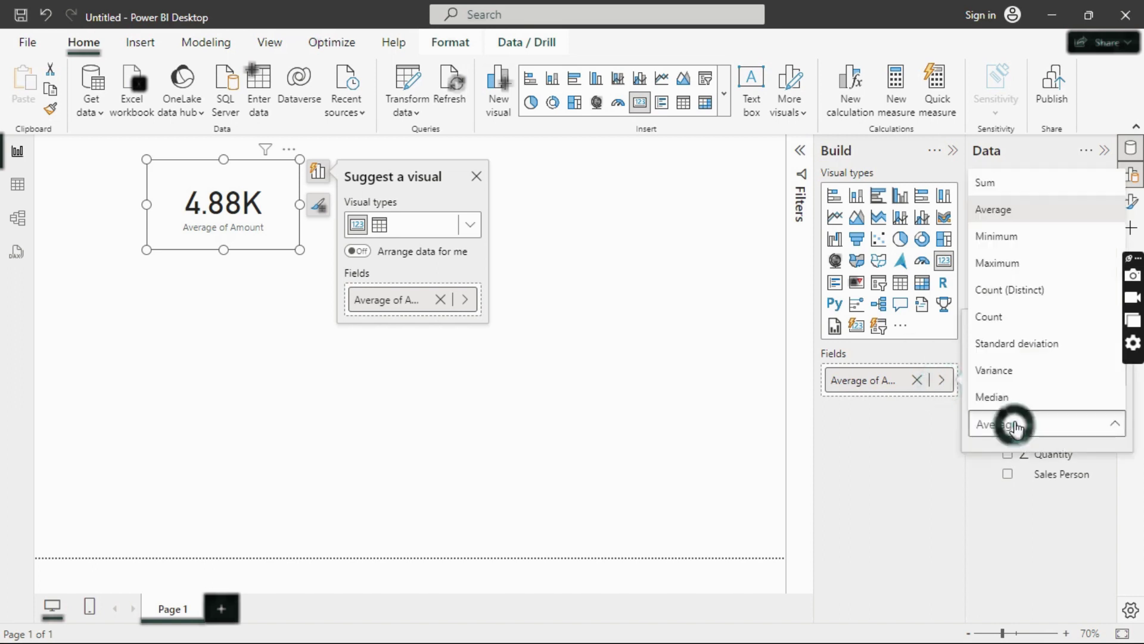
{"action": "left_click", "coordinate": [1007, 239]}
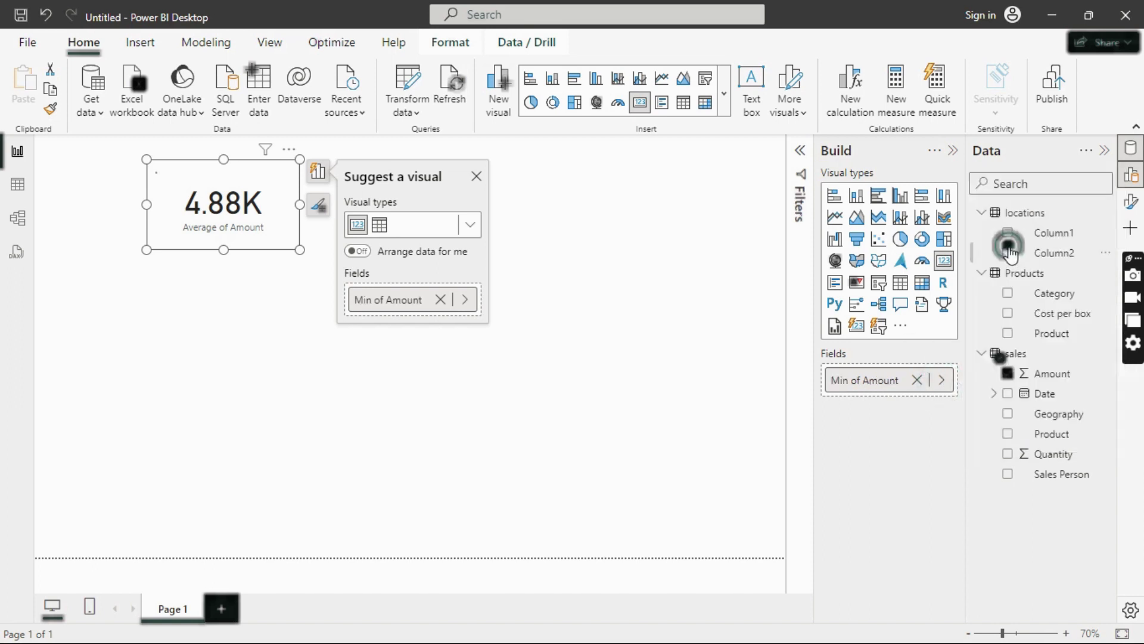
Step: Set the card's Amount summarization to Sum, and reposition and slightly enlarge the card near the page's upper-left corner
{"action": "left_click", "coordinate": [471, 226]}
{"action": "left_click", "coordinate": [471, 224]}
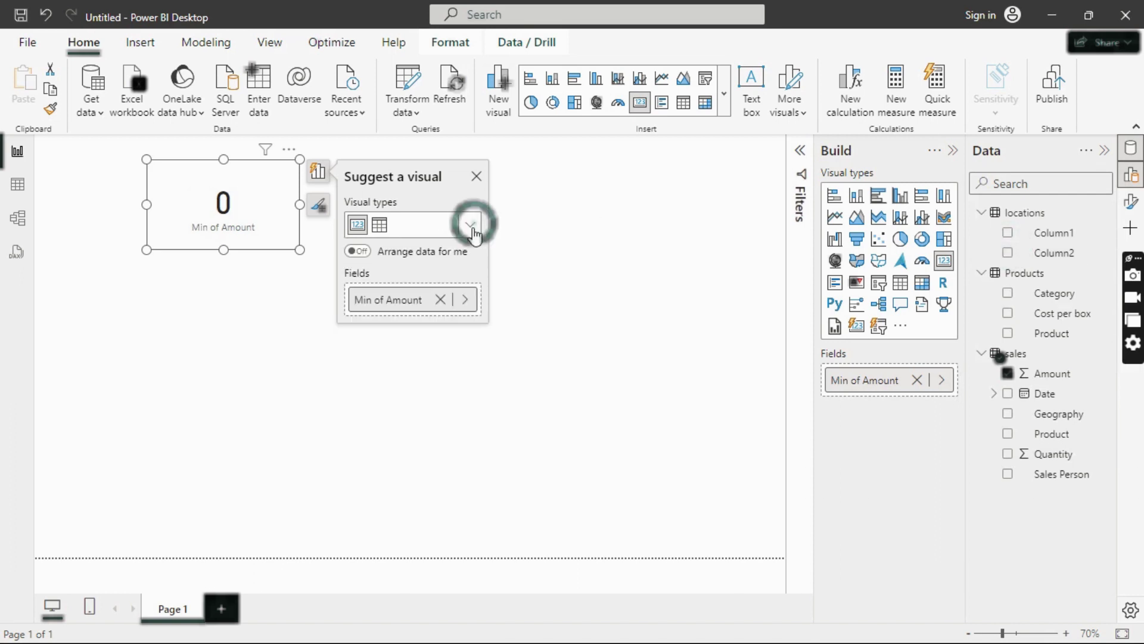
{"action": "left_click", "coordinate": [465, 300]}
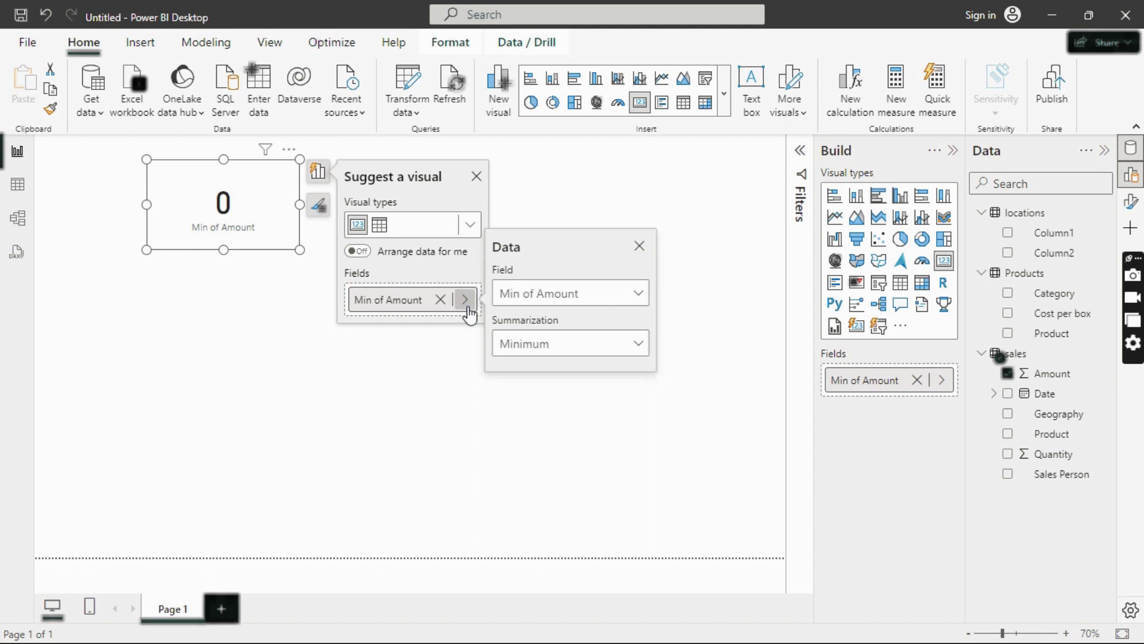
{"action": "left_click", "coordinate": [604, 344]}
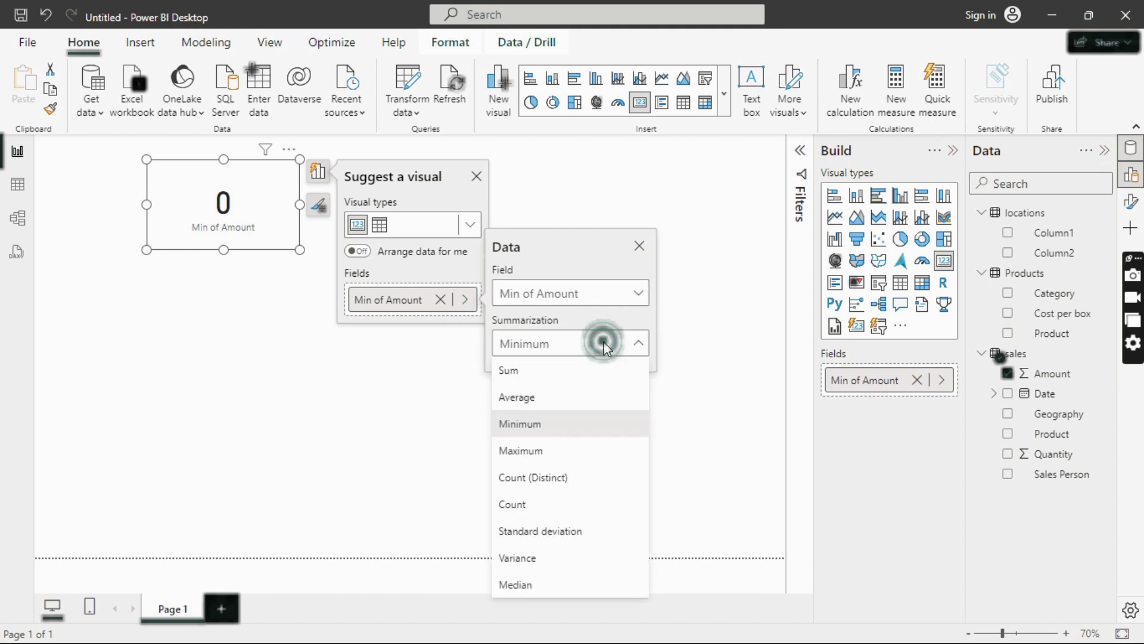
{"action": "left_click", "coordinate": [523, 372]}
{"action": "left_click", "coordinate": [335, 318]}
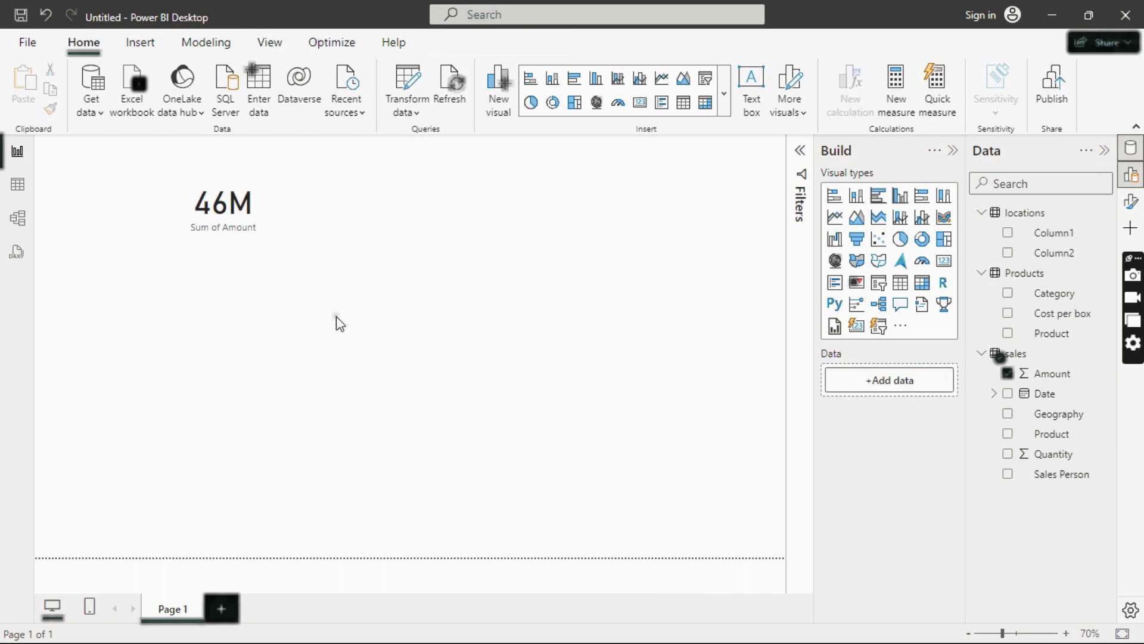
{"action": "left_click", "coordinate": [277, 206]}
{"action": "left_click_drag", "start_coordinate": [277, 234], "coordinate": [240, 248]}
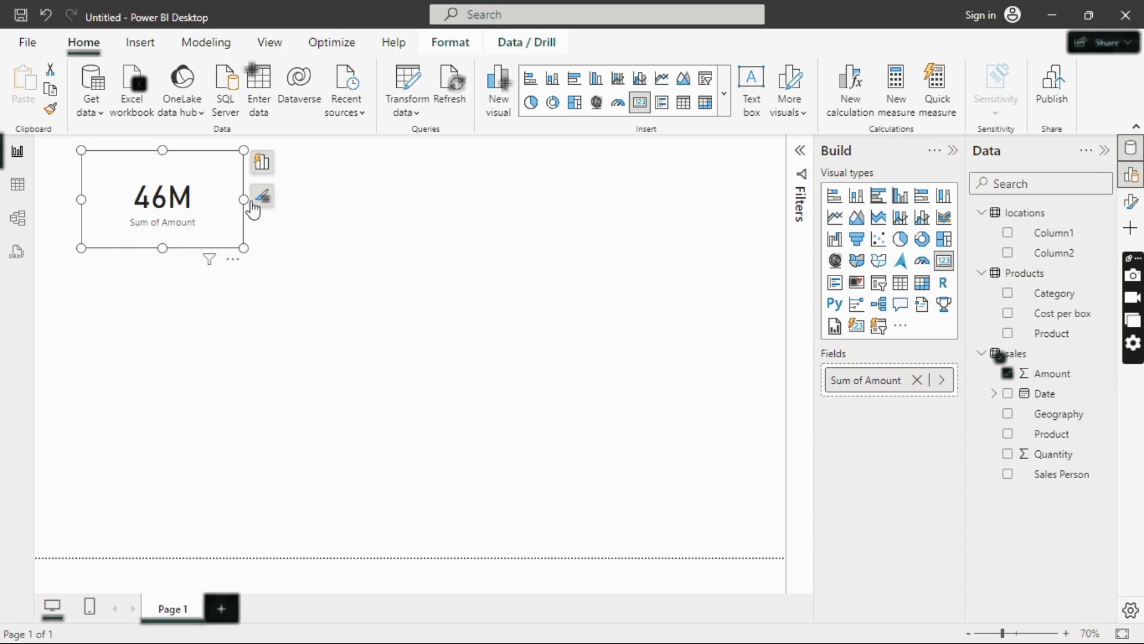
Step: Look over the card's category label formatting options and set the callout value's font size to 50
{"action": "left_click", "coordinate": [1131, 203]}
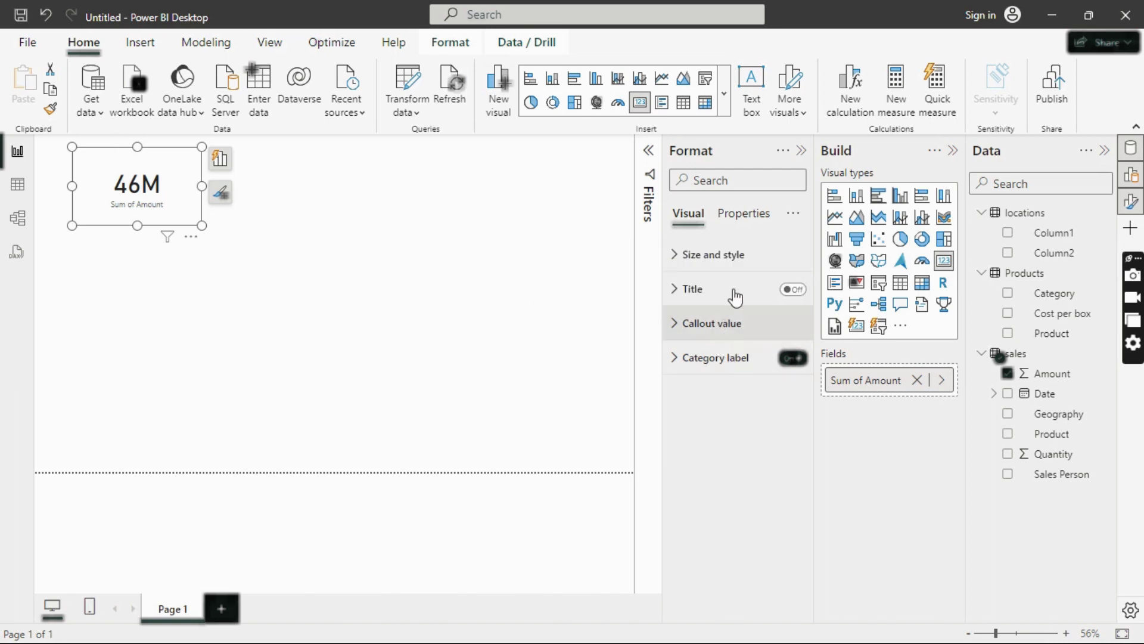
{"action": "left_click", "coordinate": [701, 368]}
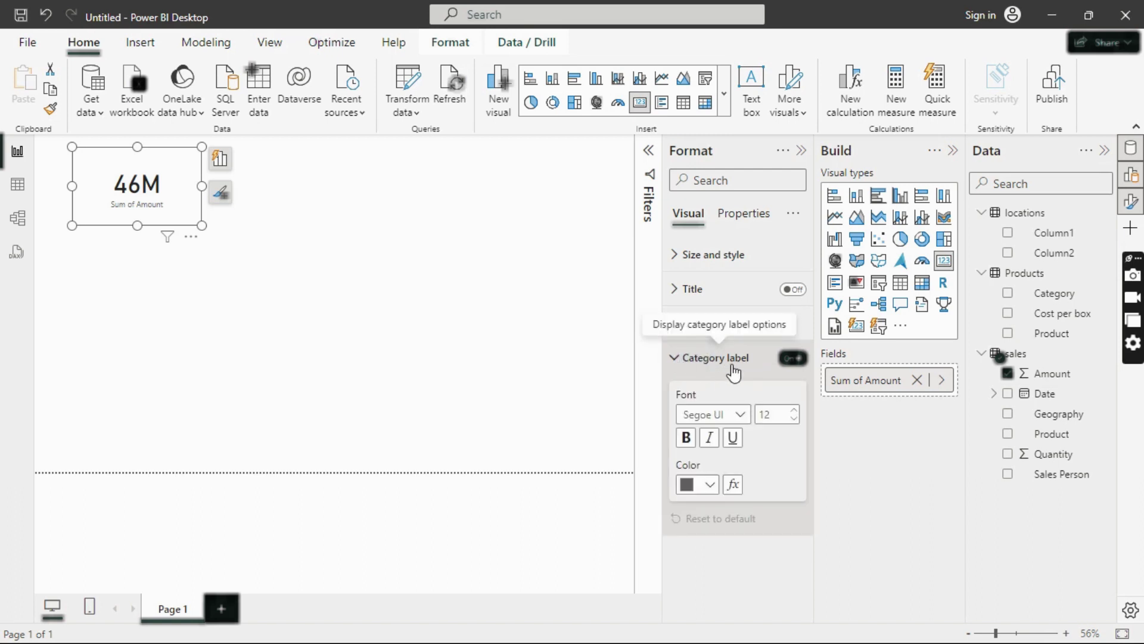
{"action": "left_click", "coordinate": [676, 359]}
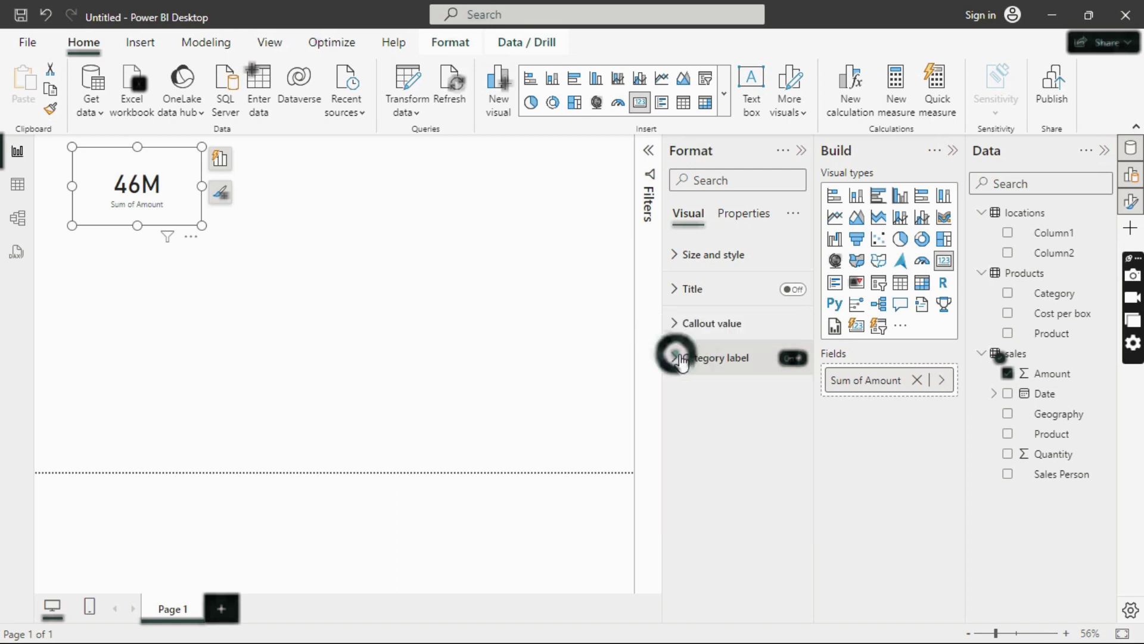
{"action": "left_click", "coordinate": [699, 326]}
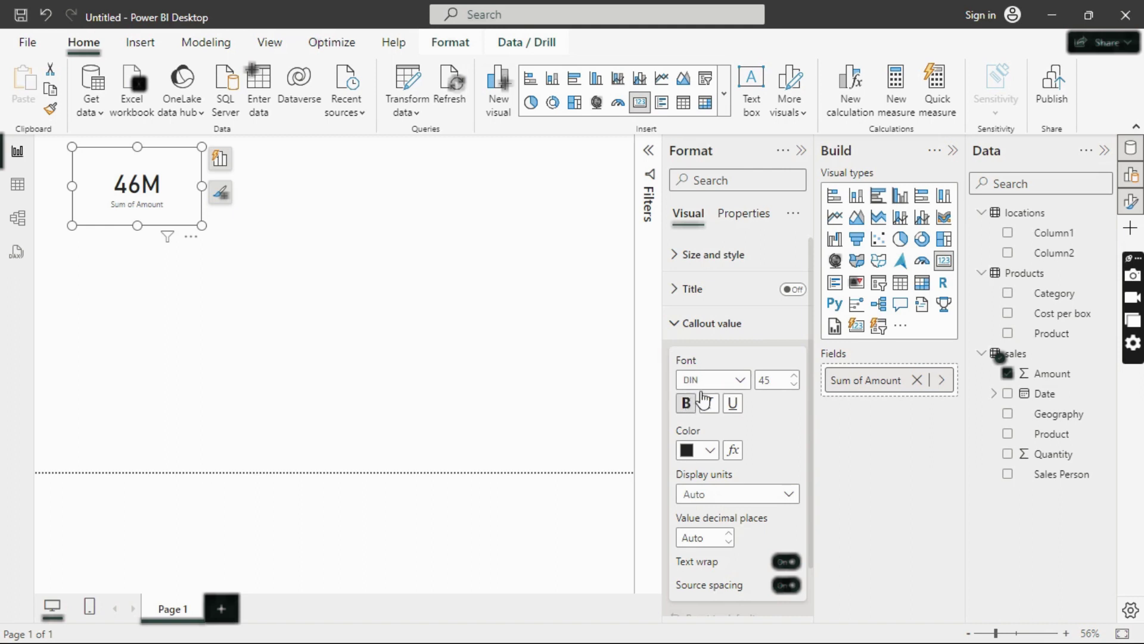
{"action": "left_click", "coordinate": [794, 376]}
{"action": "left_click", "coordinate": [794, 376]}
{"action": "left_click", "coordinate": [794, 376]}
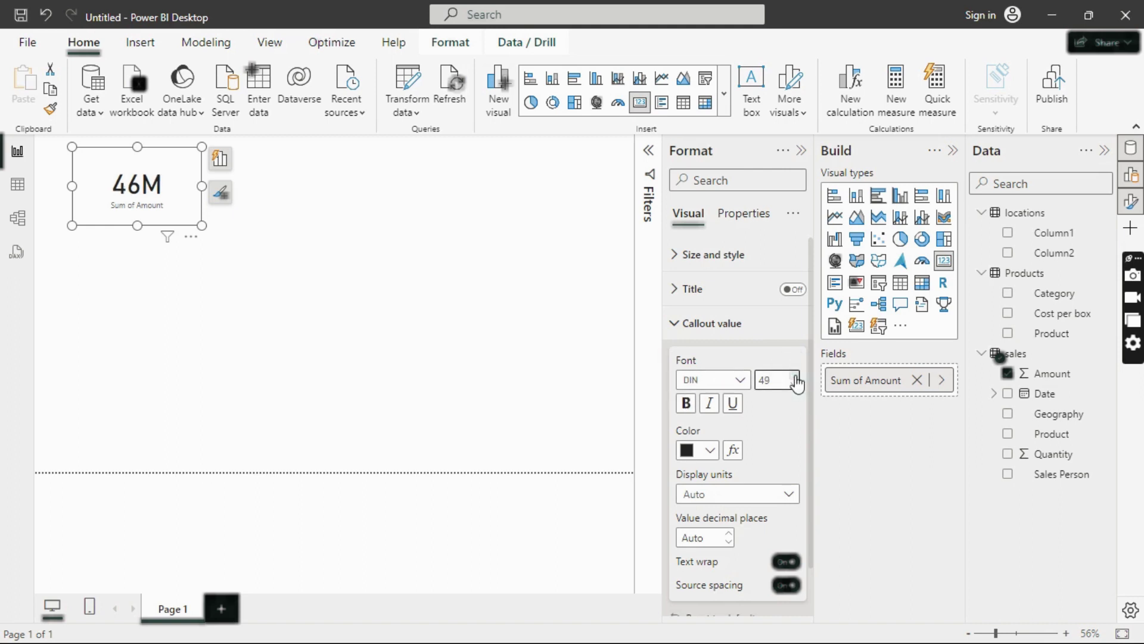
{"action": "left_click", "coordinate": [794, 376]}
Step: Try the Candara font for the card's callout value and restore the DIN font
{"action": "left_click", "coordinate": [741, 379]}
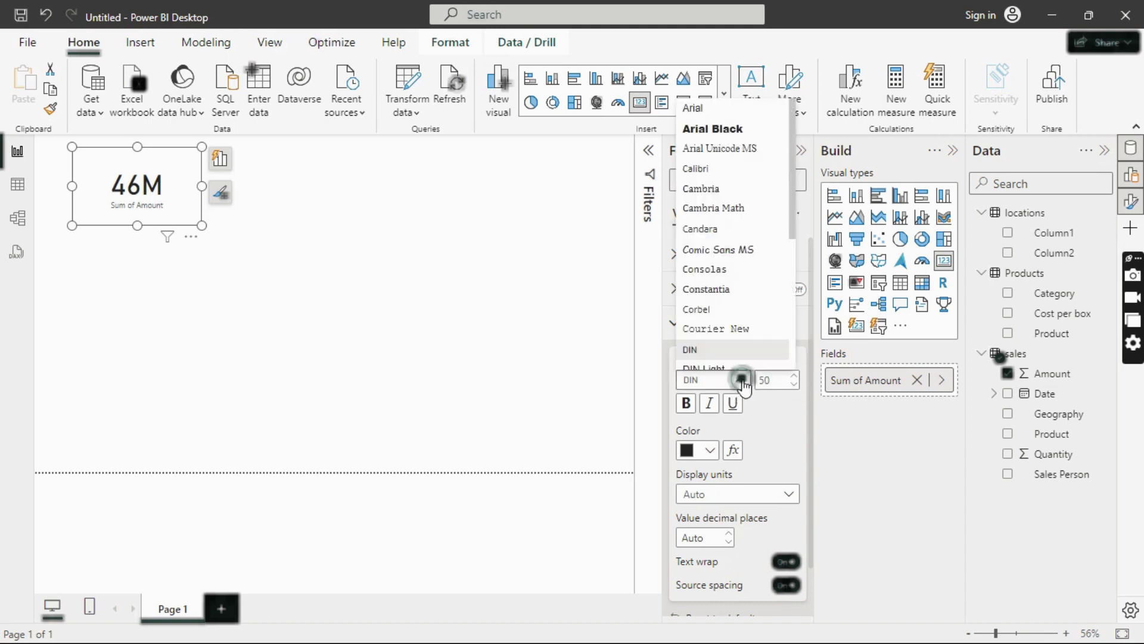
{"action": "left_click", "coordinate": [703, 229]}
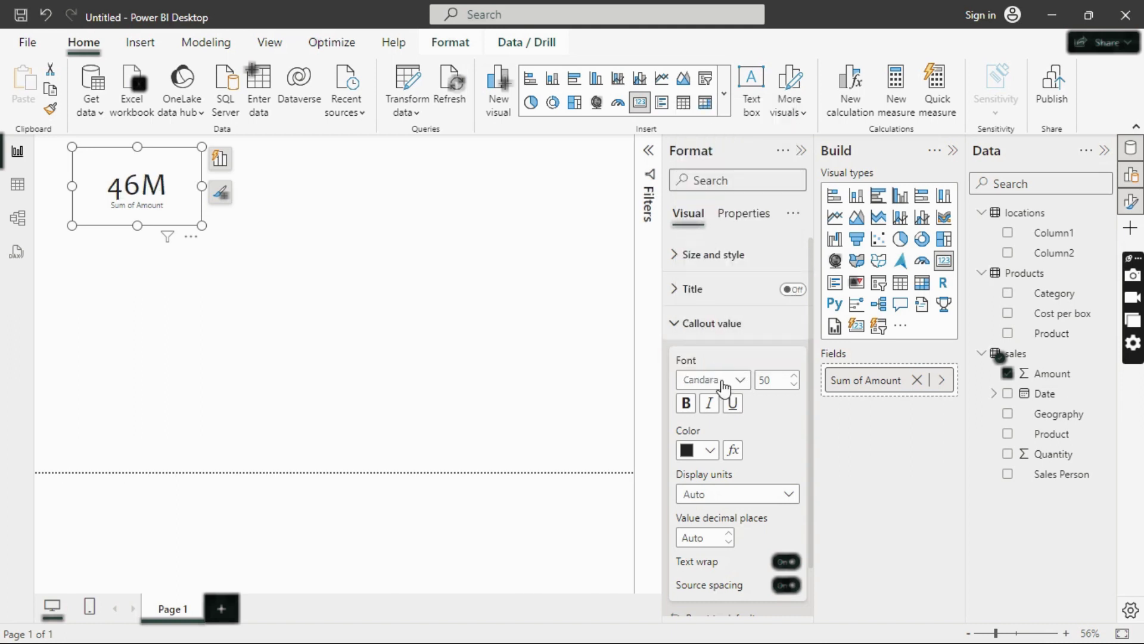
{"action": "left_click", "coordinate": [741, 380]}
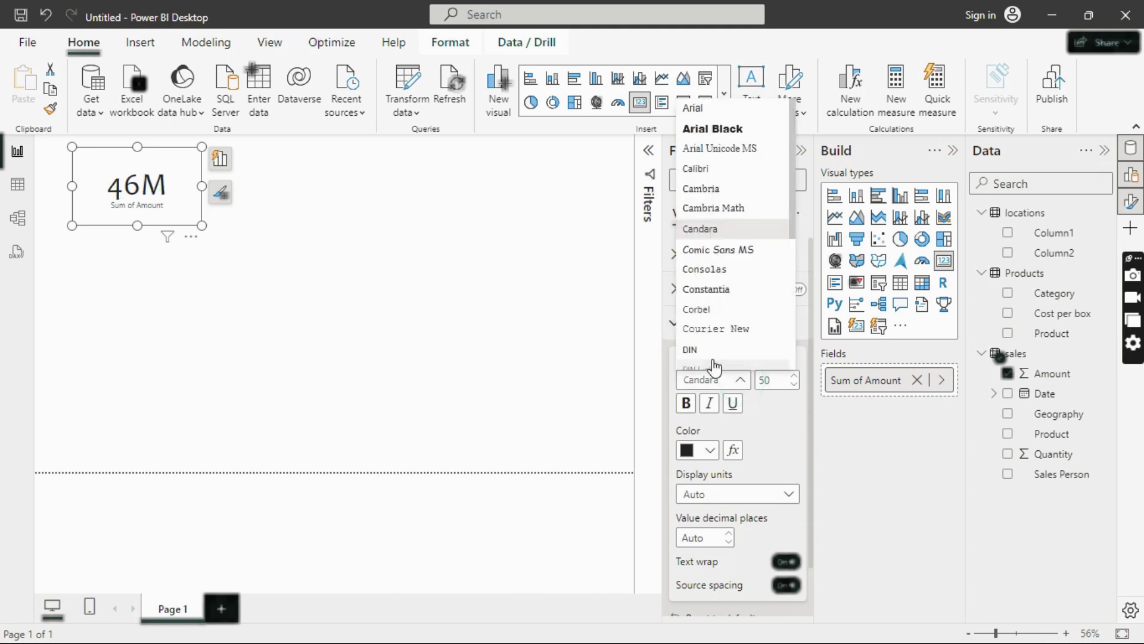
{"action": "left_click", "coordinate": [695, 347]}
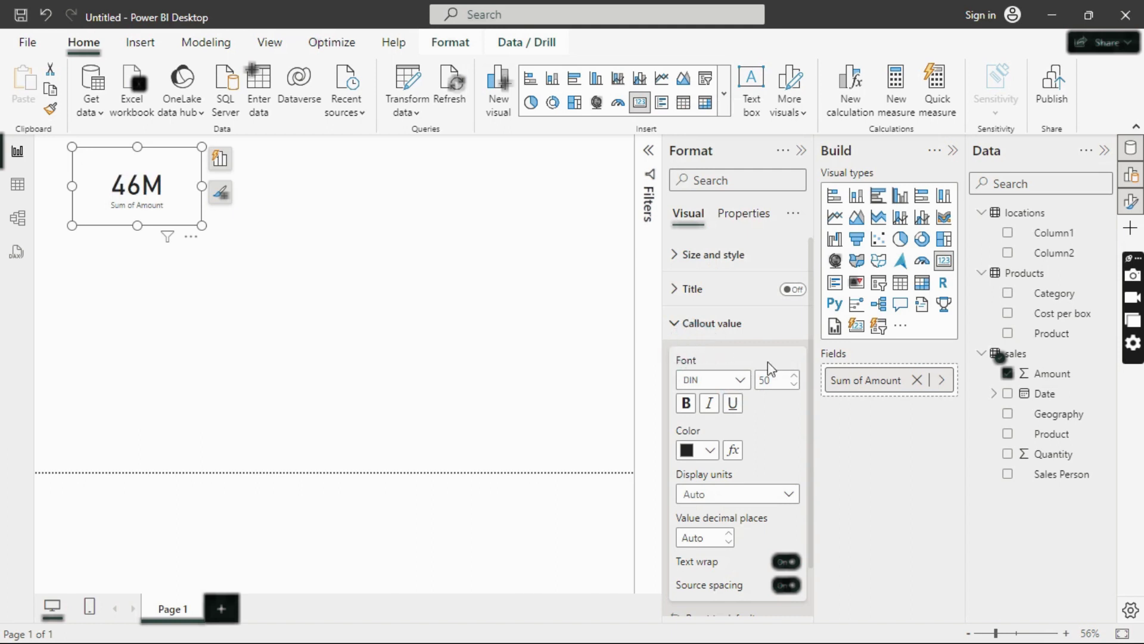
Step: Make the card's callout value bold and colour it dark purple
{"action": "left_click", "coordinate": [687, 405]}
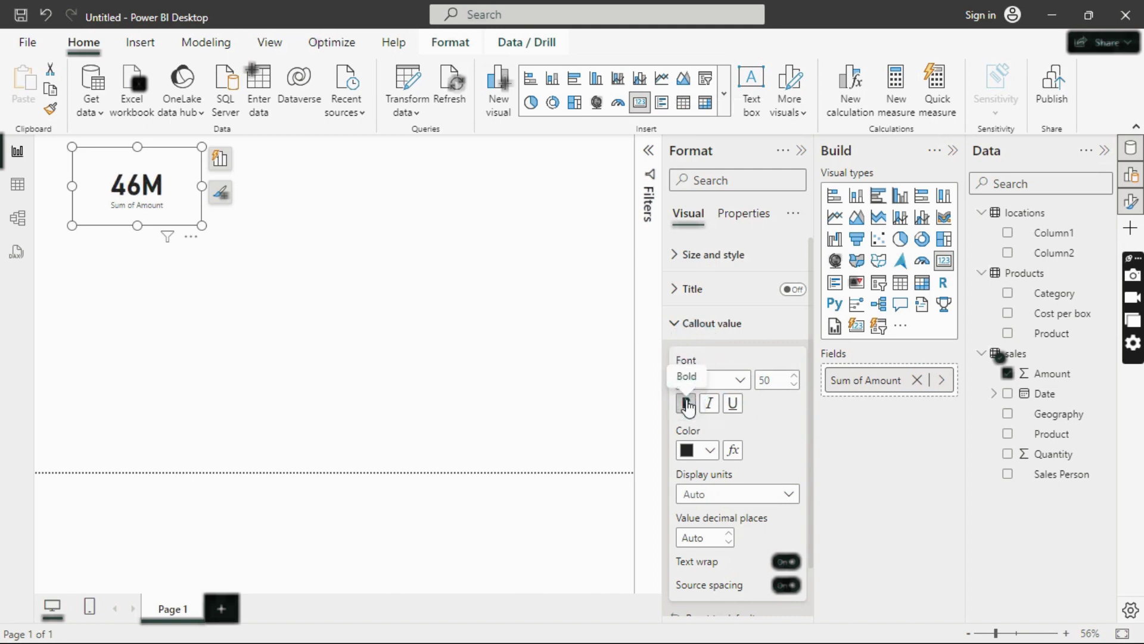
{"action": "left_click", "coordinate": [711, 455]}
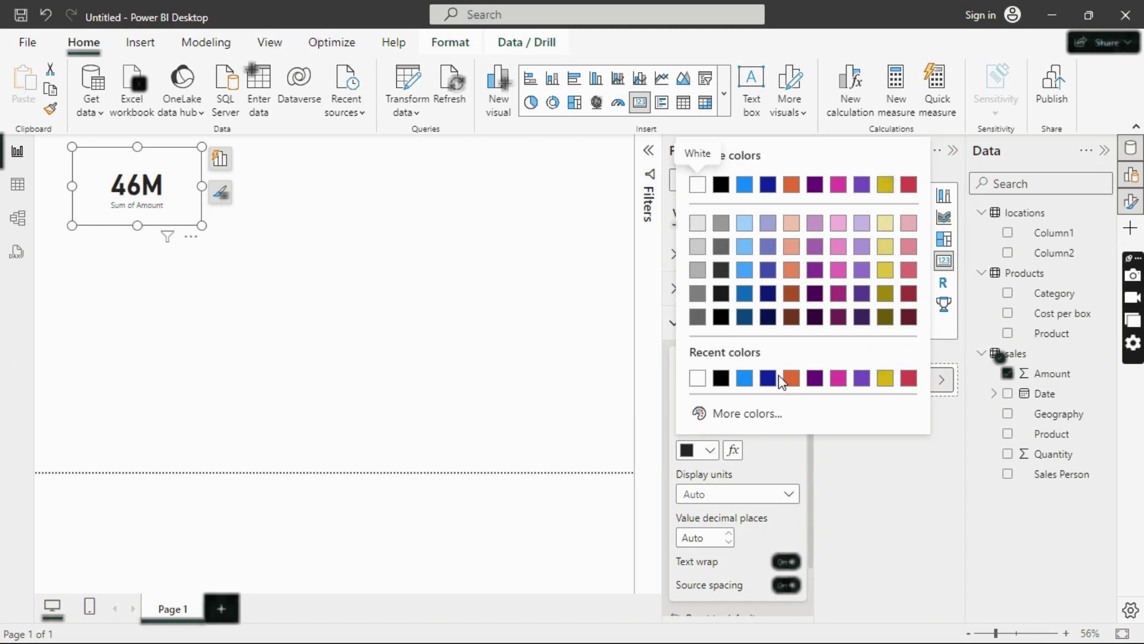
{"action": "left_click", "coordinate": [814, 379]}
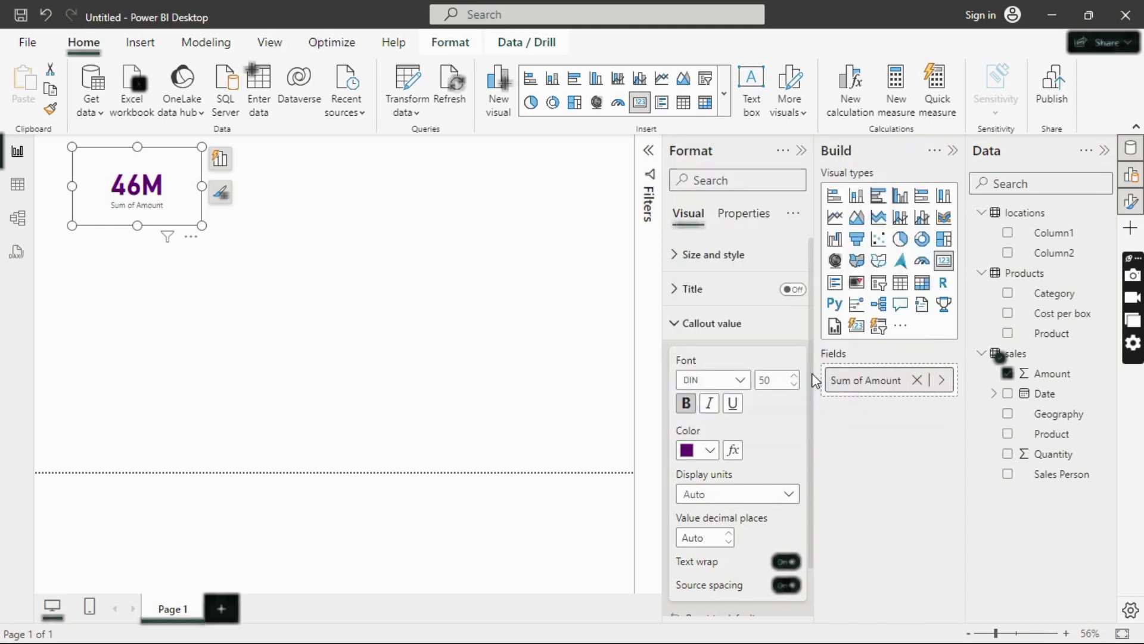
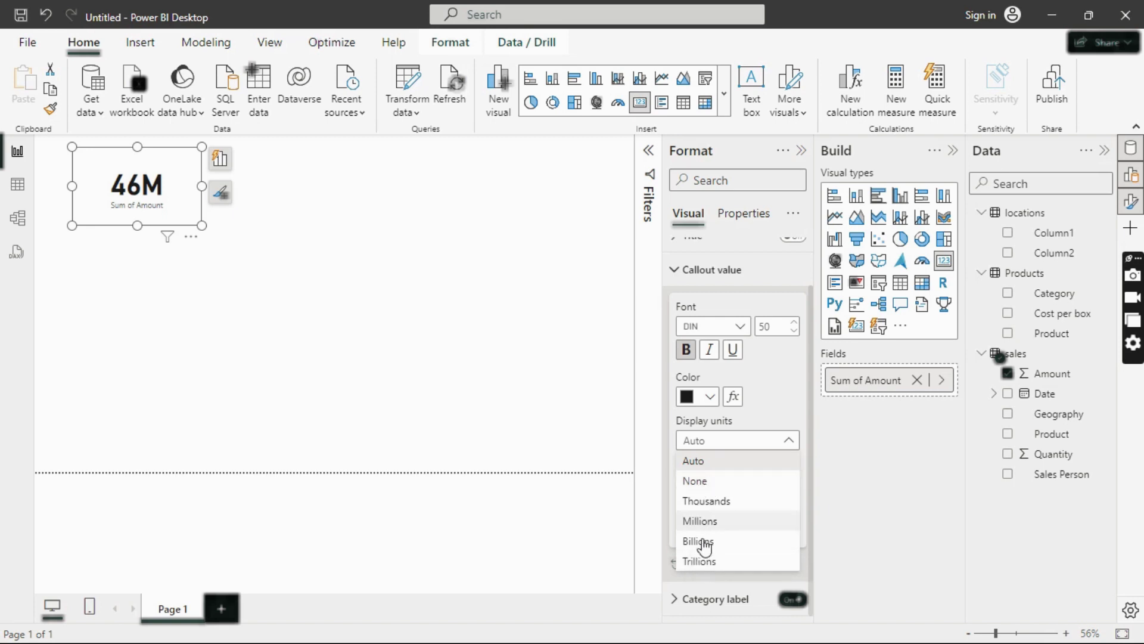
Step: Try Thousands, Millions and Billions as the callout value's display units, using two decimal places with Billions
{"action": "left_click", "coordinate": [721, 508]}
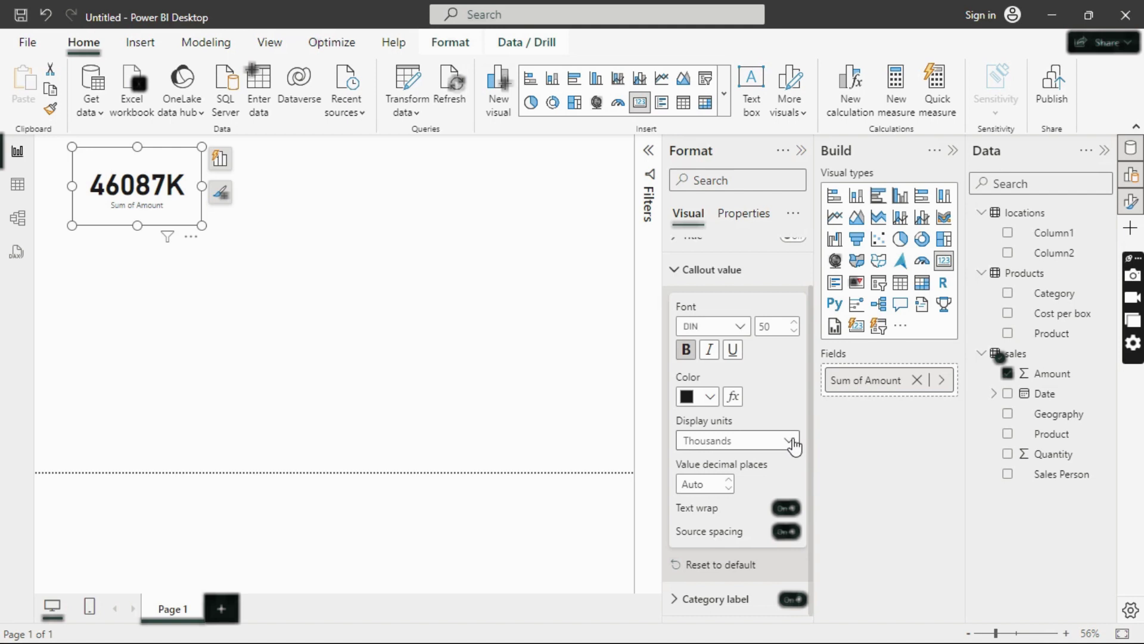
{"action": "left_click", "coordinate": [789, 440]}
{"action": "left_click", "coordinate": [709, 523]}
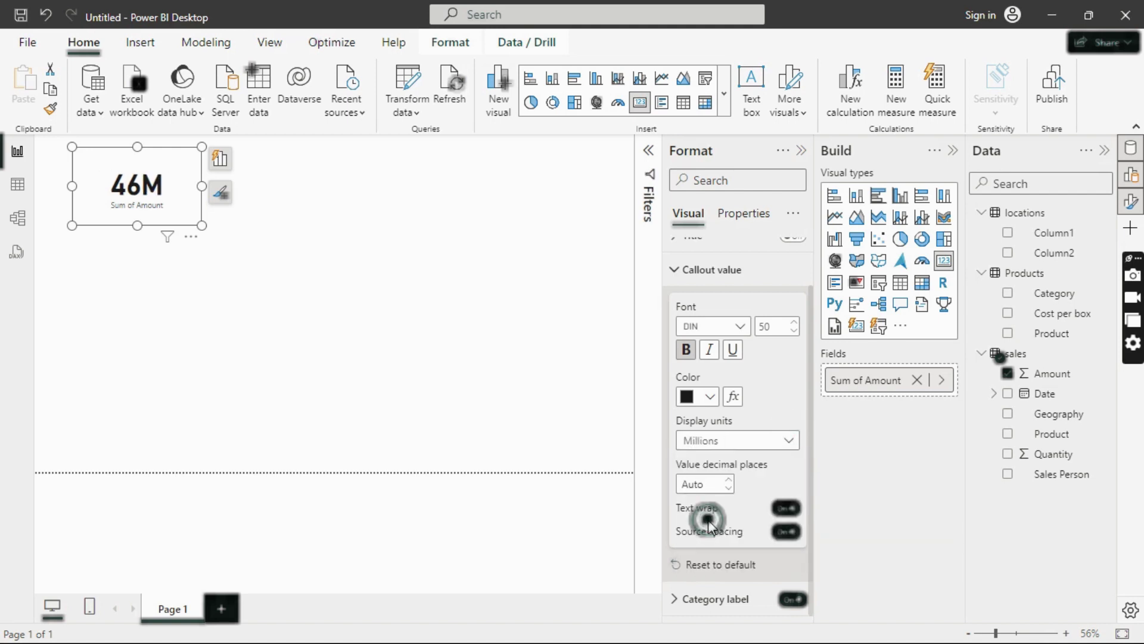
{"action": "left_click", "coordinate": [784, 440]}
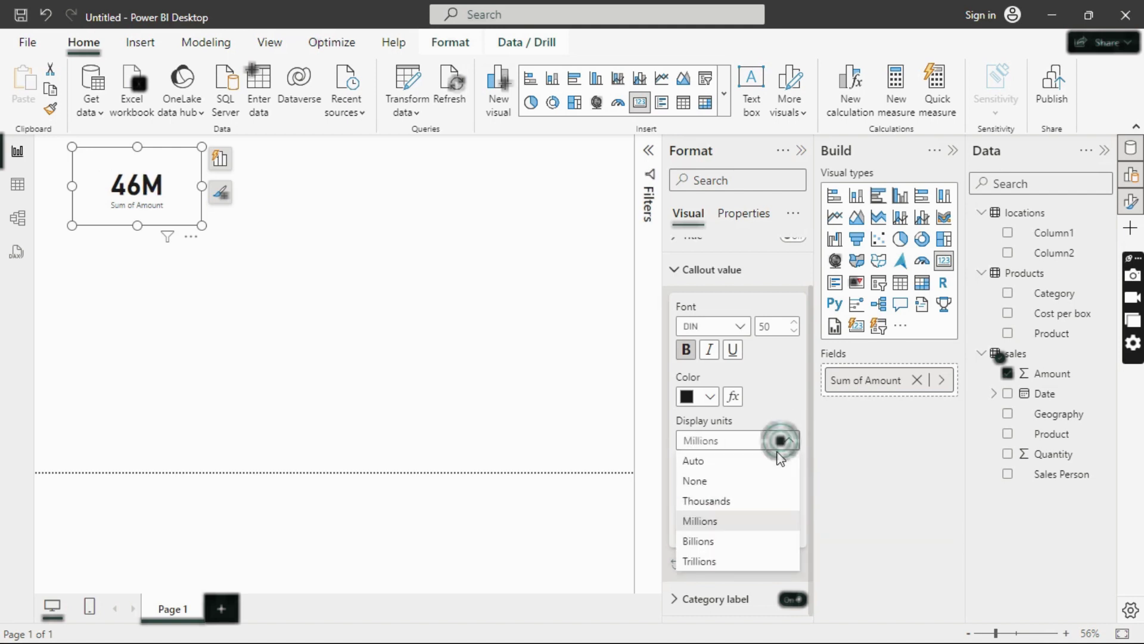
{"action": "left_click", "coordinate": [712, 541]}
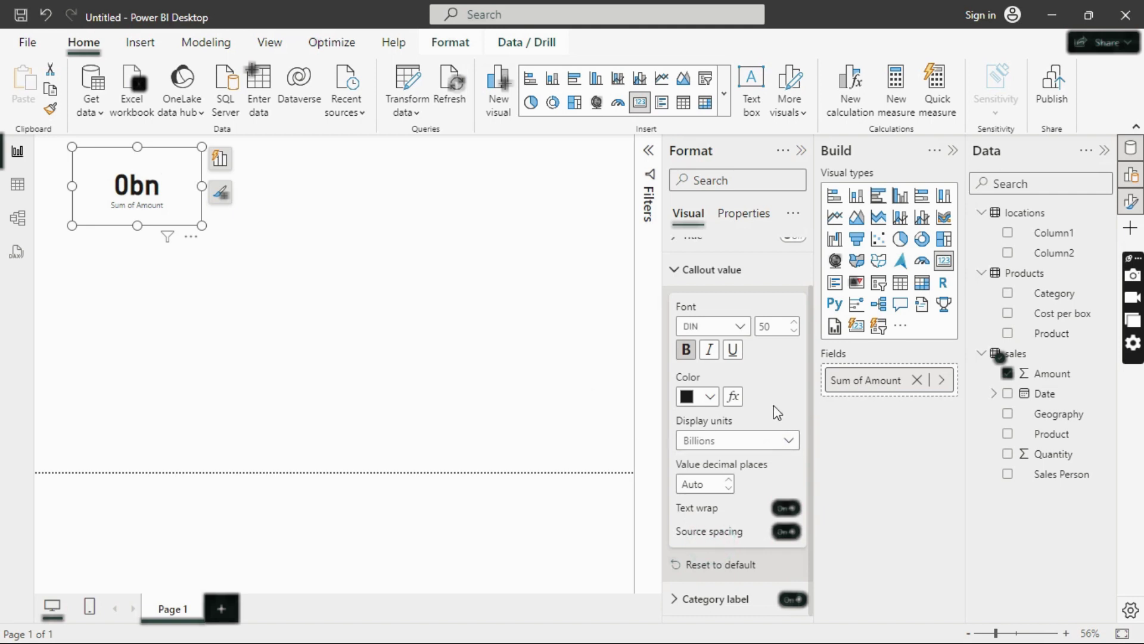
{"action": "left_click", "coordinate": [730, 480]}
{"action": "left_click", "coordinate": [729, 479]}
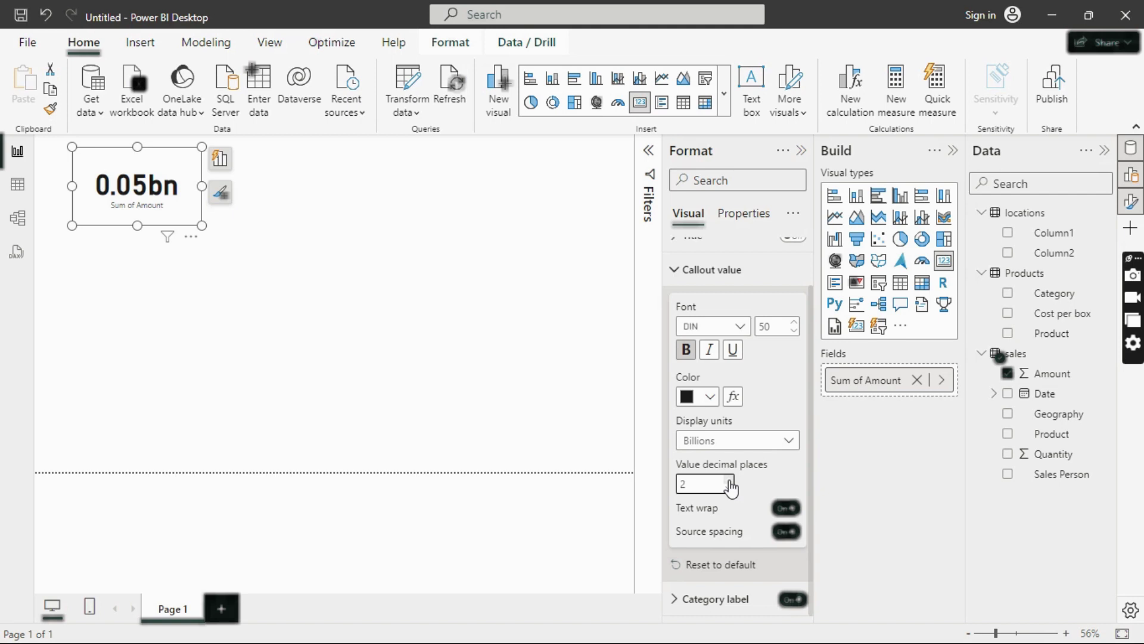
Step: Try Trillions as the callout value's display units with five decimal places
{"action": "left_click", "coordinate": [778, 440]}
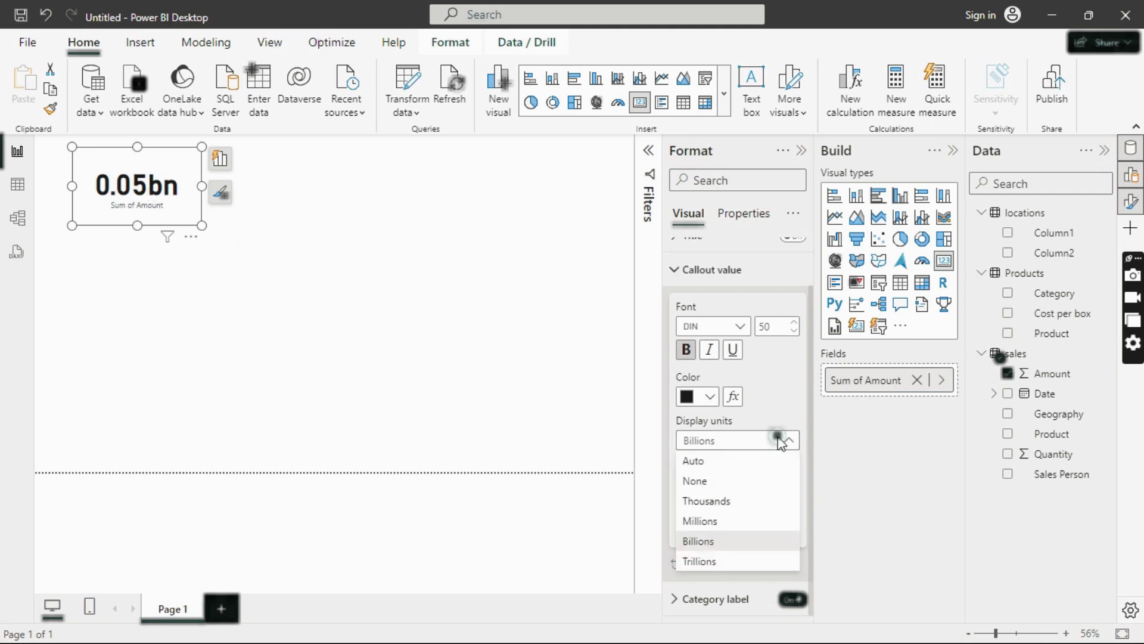
{"action": "left_click", "coordinate": [702, 562]}
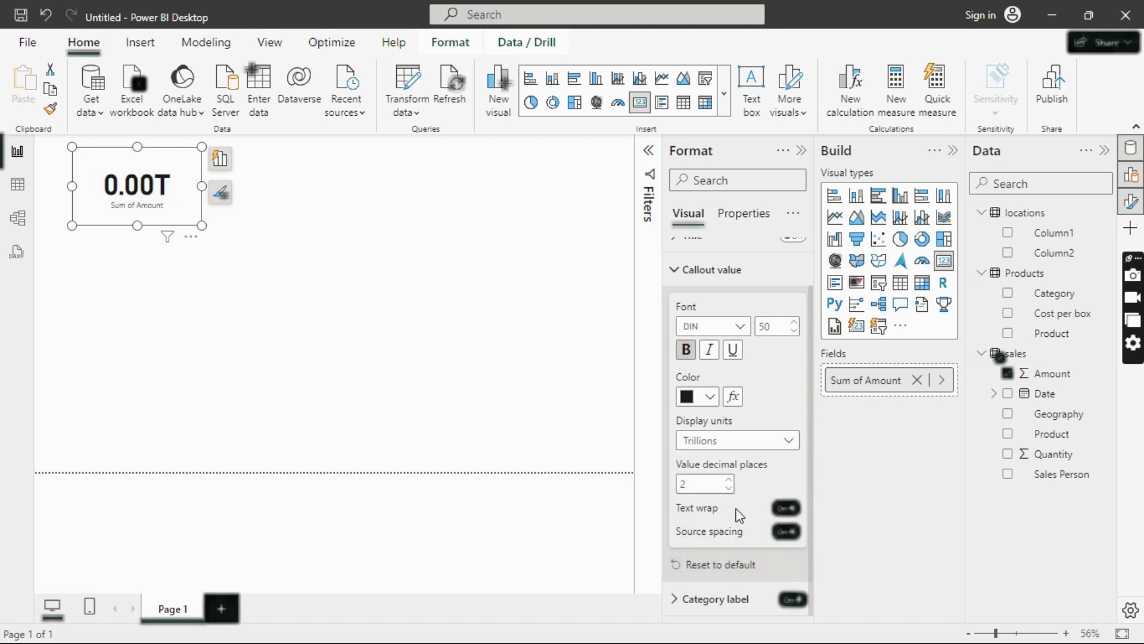
{"action": "left_click", "coordinate": [728, 479]}
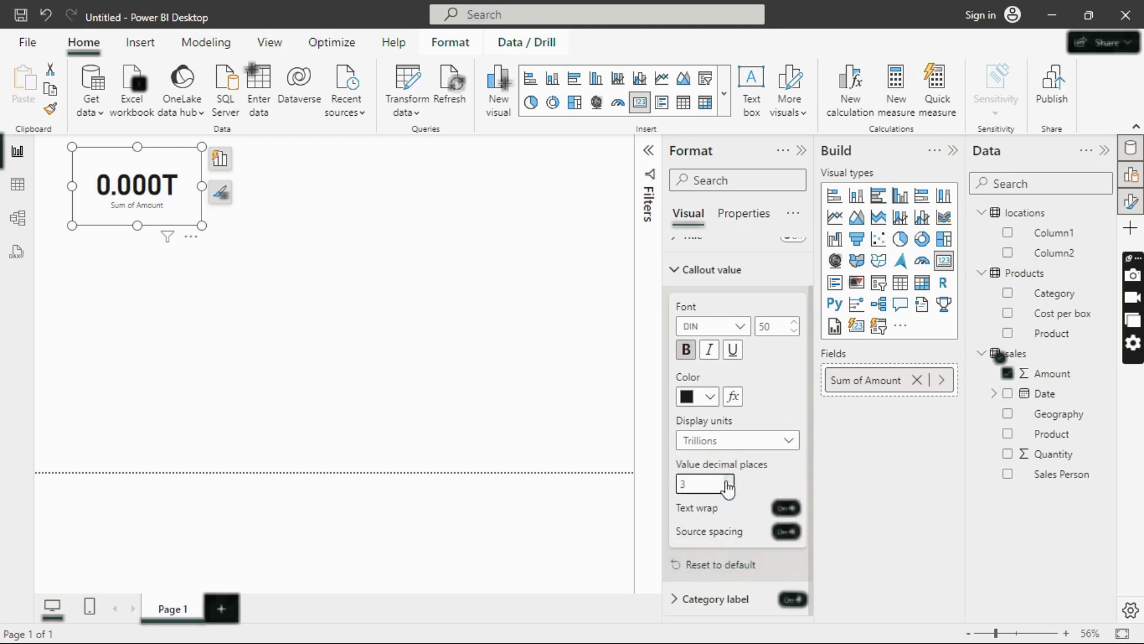
{"action": "left_click", "coordinate": [727, 481]}
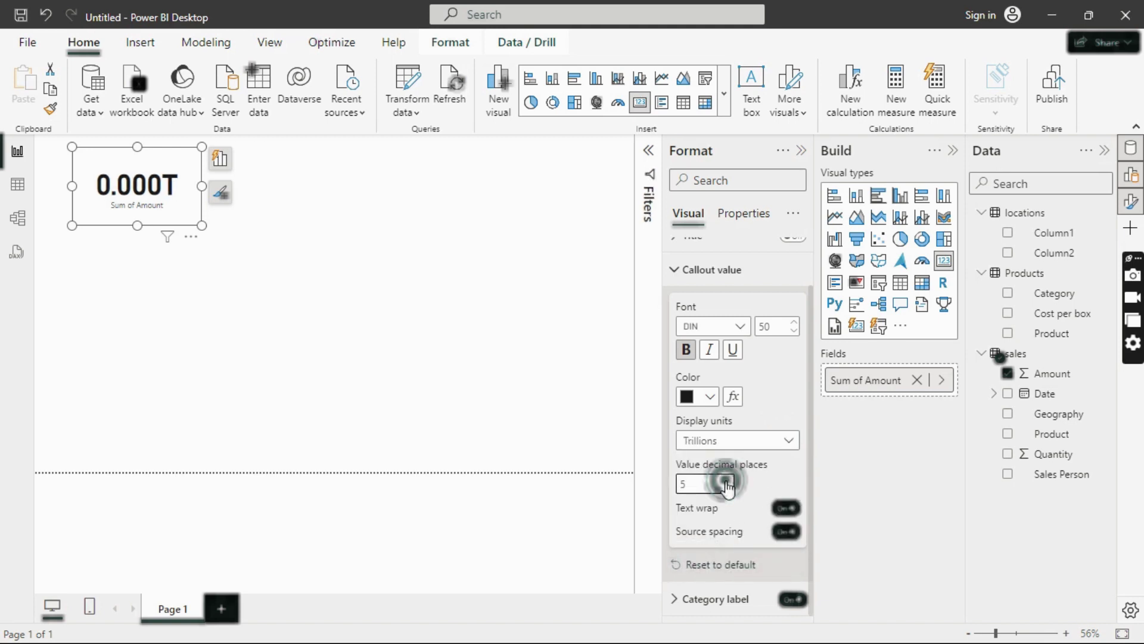
Step: Try None as the callout value's display units and enlarge the card to fit the full number
{"action": "left_click", "coordinate": [790, 441]}
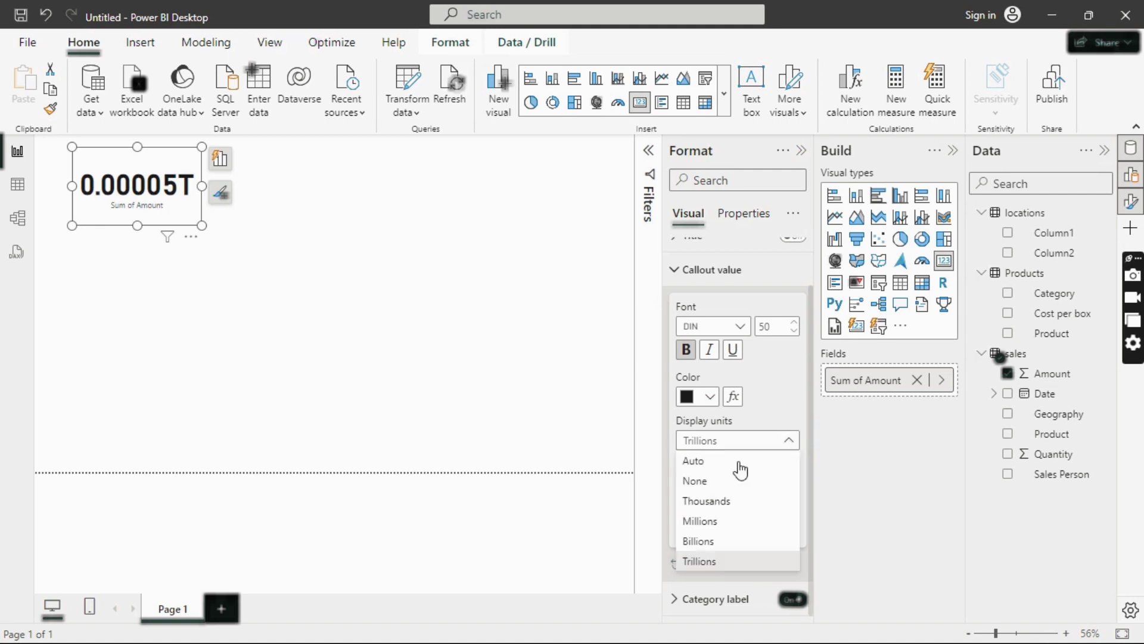
{"action": "left_click", "coordinate": [698, 484]}
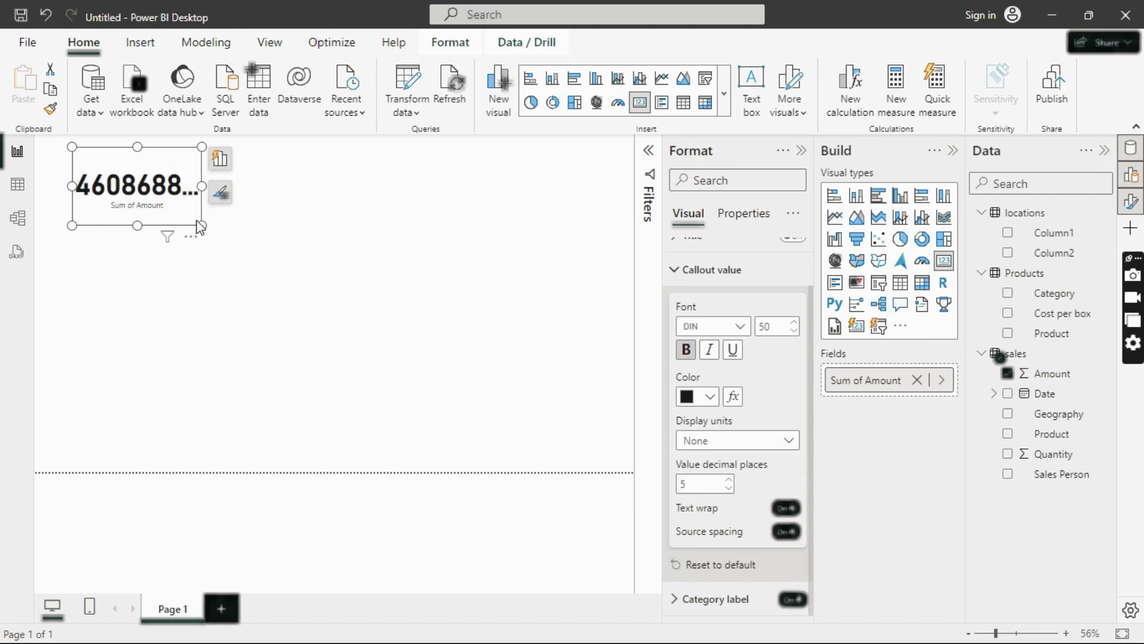
{"action": "left_click_drag", "start_coordinate": [201, 227], "coordinate": [375, 267]}
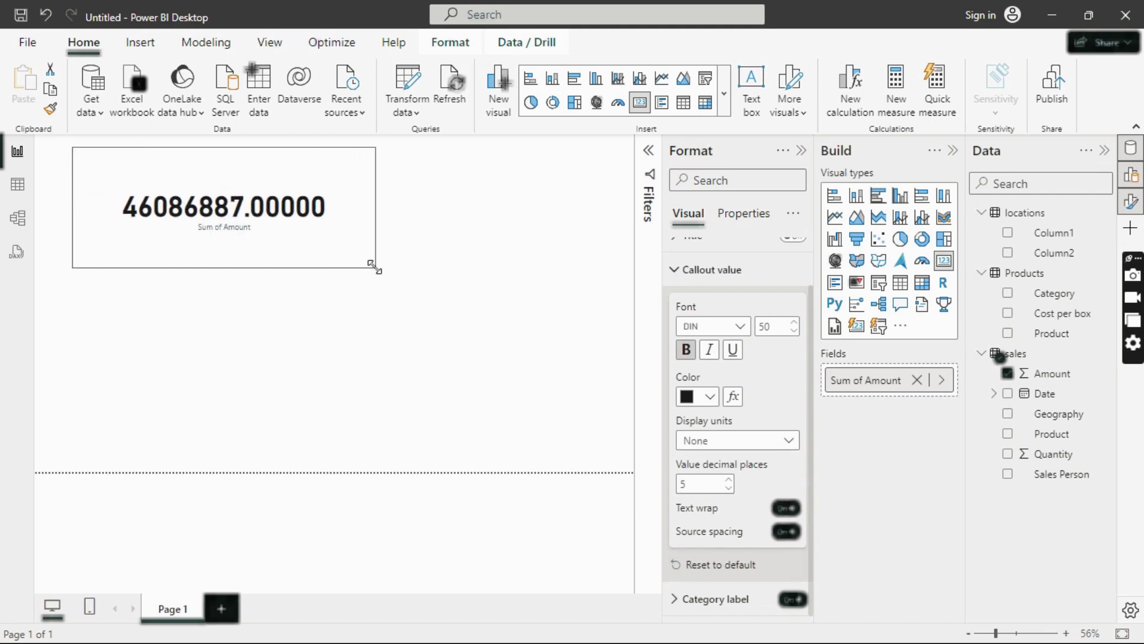
Step: Return the callout value's display units to Auto with two decimal places, and narrow the card
{"action": "left_click", "coordinate": [783, 441]}
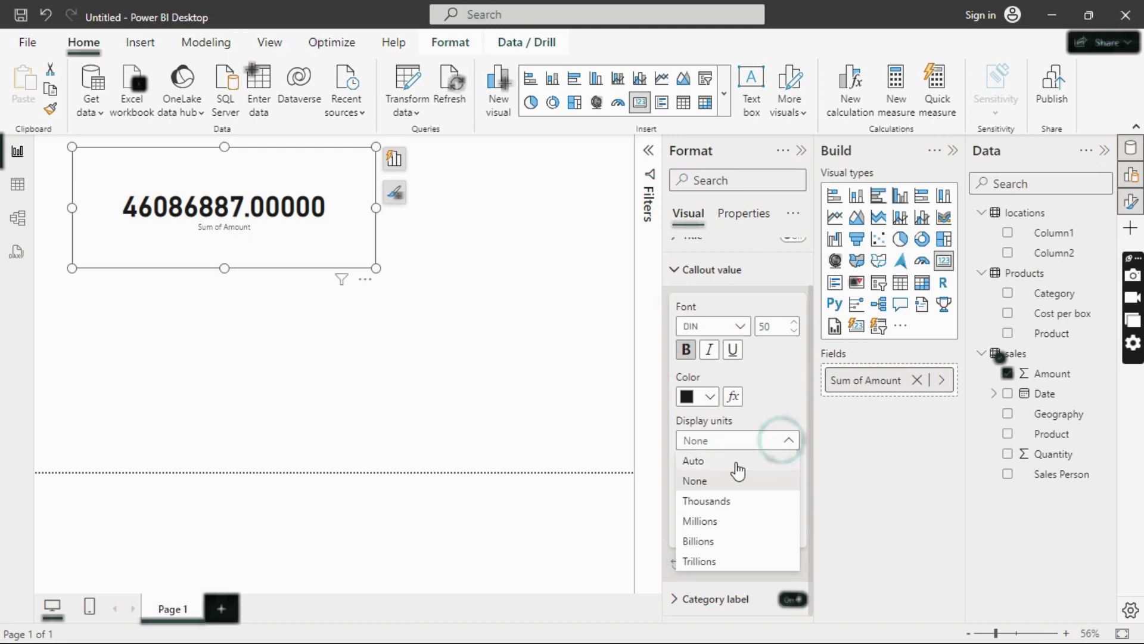
{"action": "left_click", "coordinate": [715, 461]}
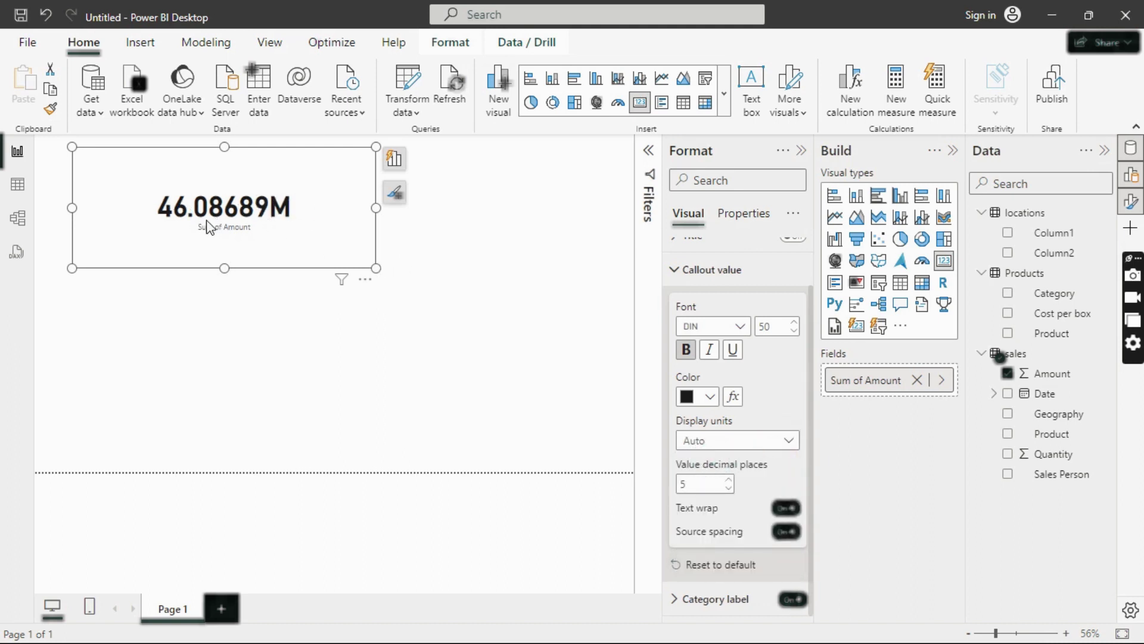
{"action": "left_click", "coordinate": [726, 481]}
{"action": "left_click", "coordinate": [726, 480]}
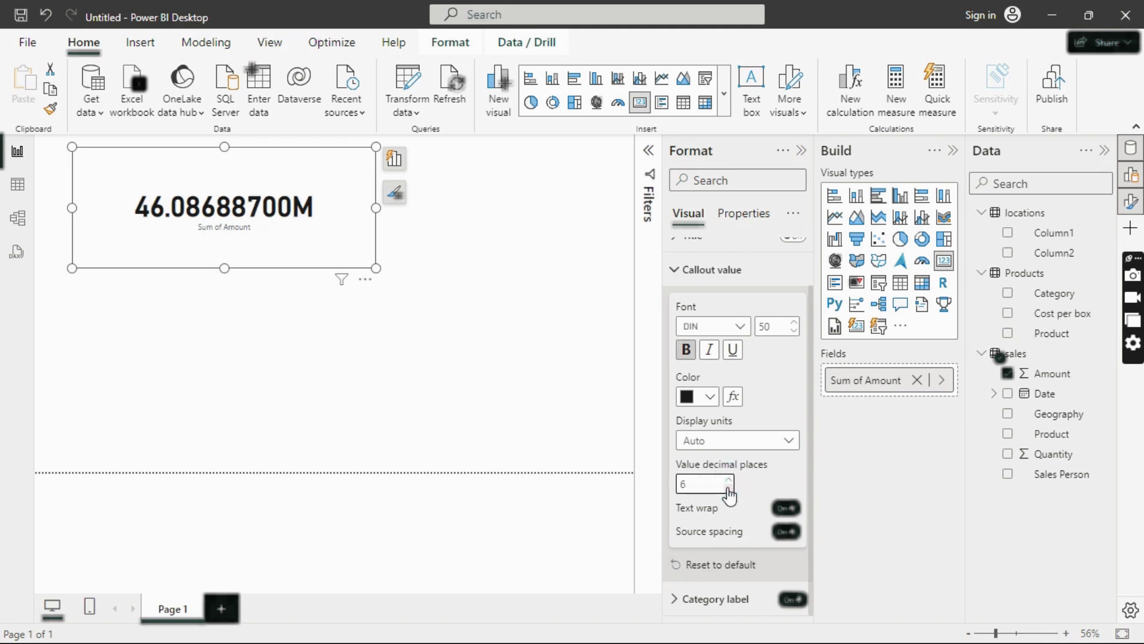
{"action": "left_click", "coordinate": [727, 488]}
{"action": "left_click", "coordinate": [727, 488]}
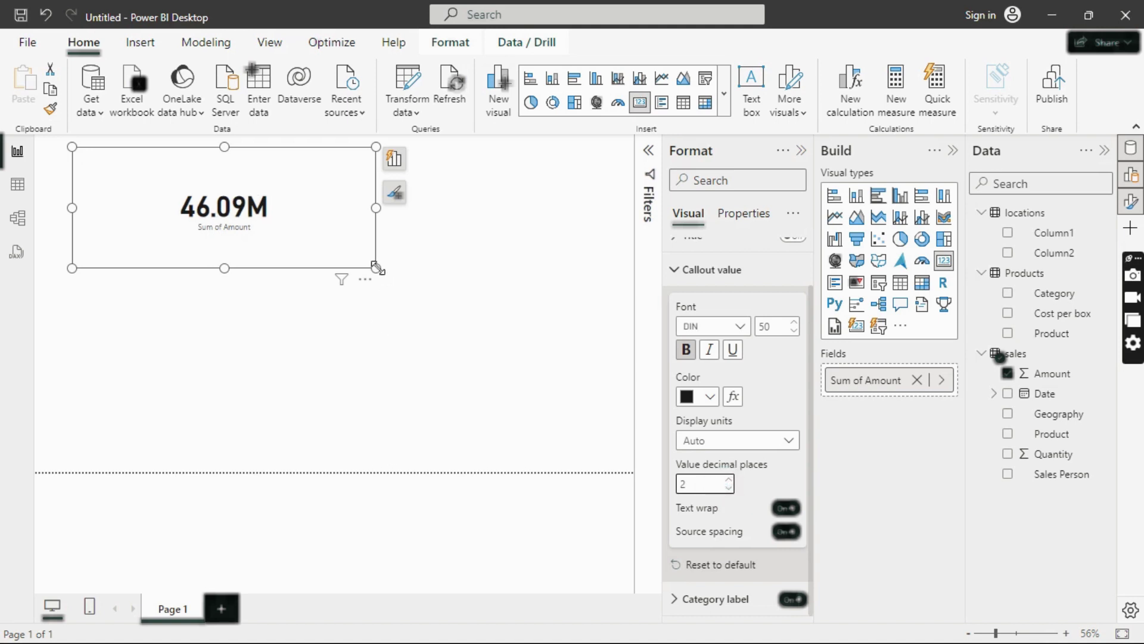
{"action": "left_click_drag", "start_coordinate": [372, 266], "coordinate": [241, 262]}
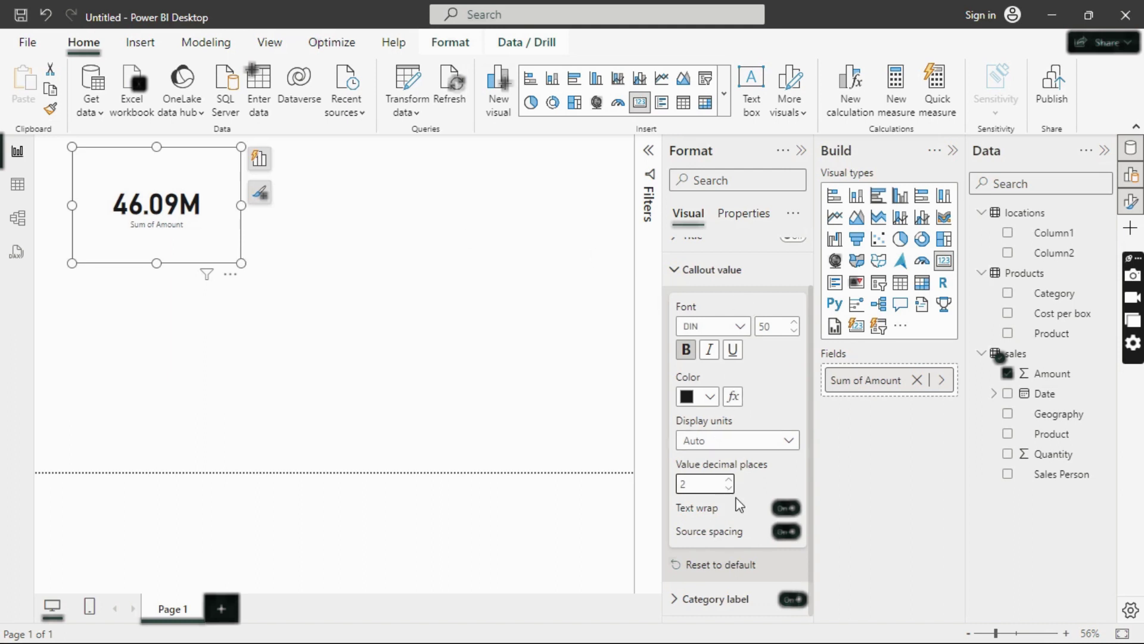
Step: Turn on the card's title and set its text to TOTAL SALES
{"action": "left_click", "coordinate": [676, 271]}
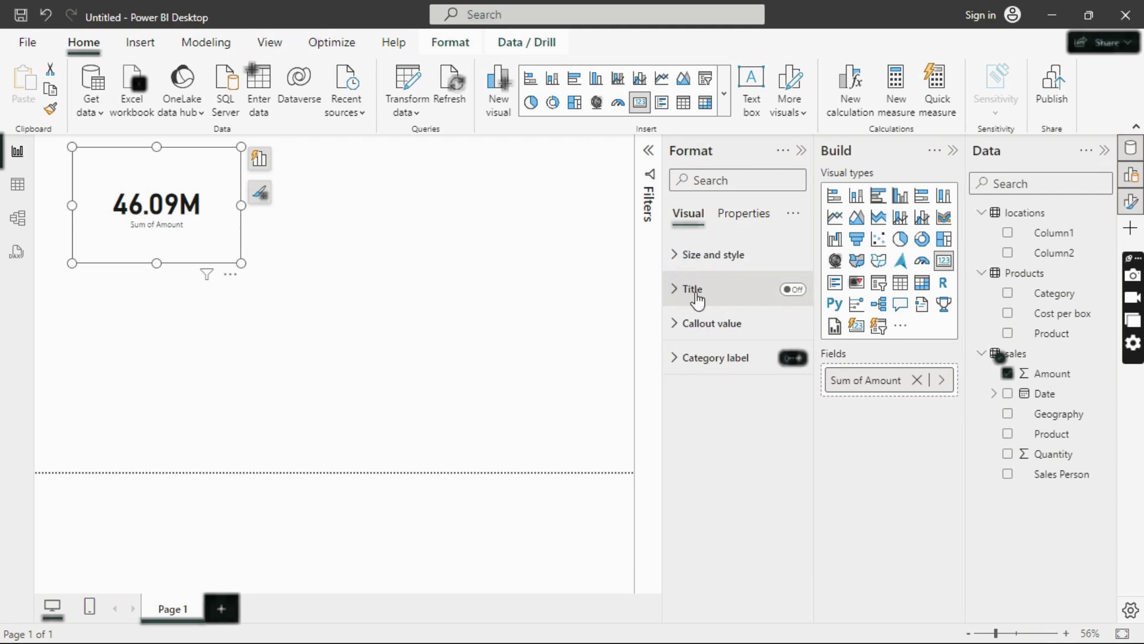
{"action": "left_click", "coordinate": [795, 299]}
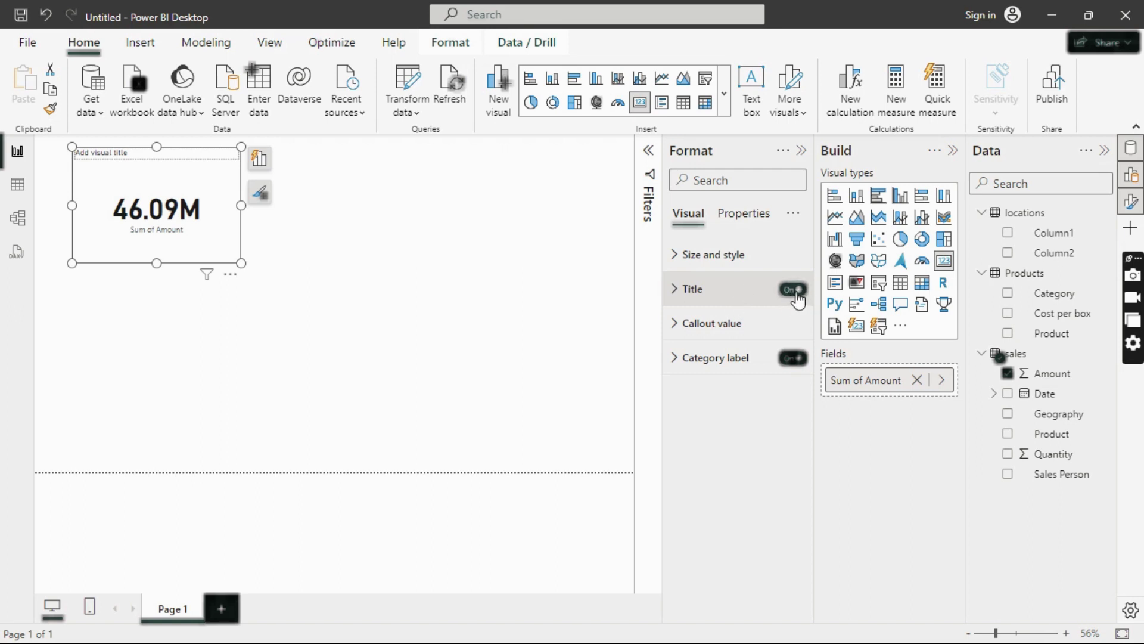
{"action": "left_click", "coordinate": [680, 293]}
{"action": "left_click", "coordinate": [710, 365]}
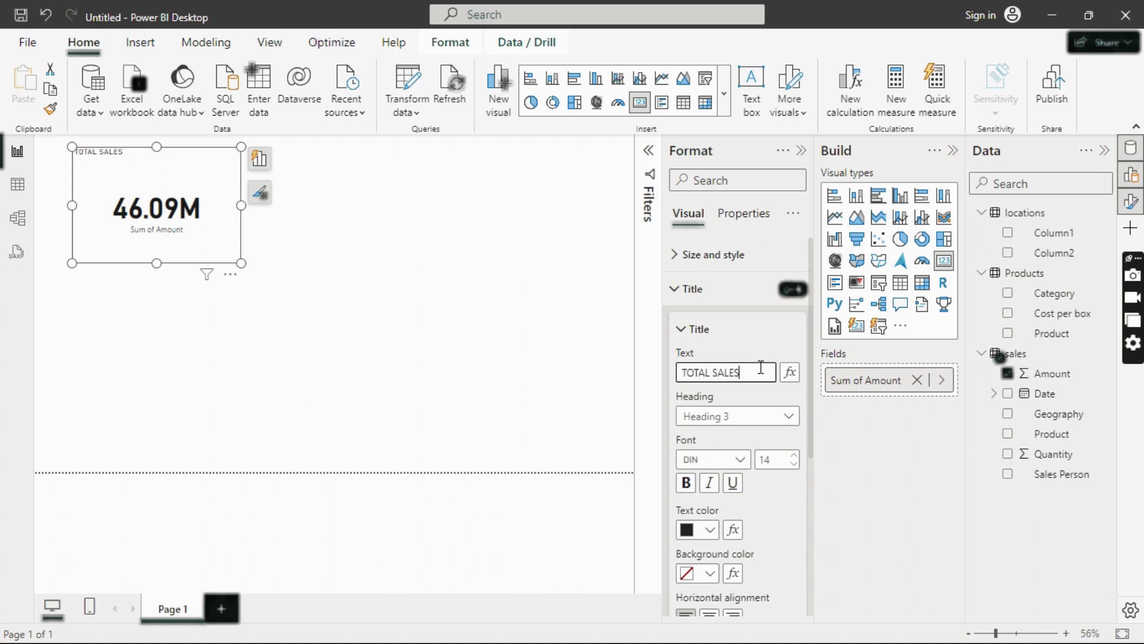
Step: Set the card title's font size to 17 and make it bold
{"action": "right_click", "coordinate": [788, 458]}
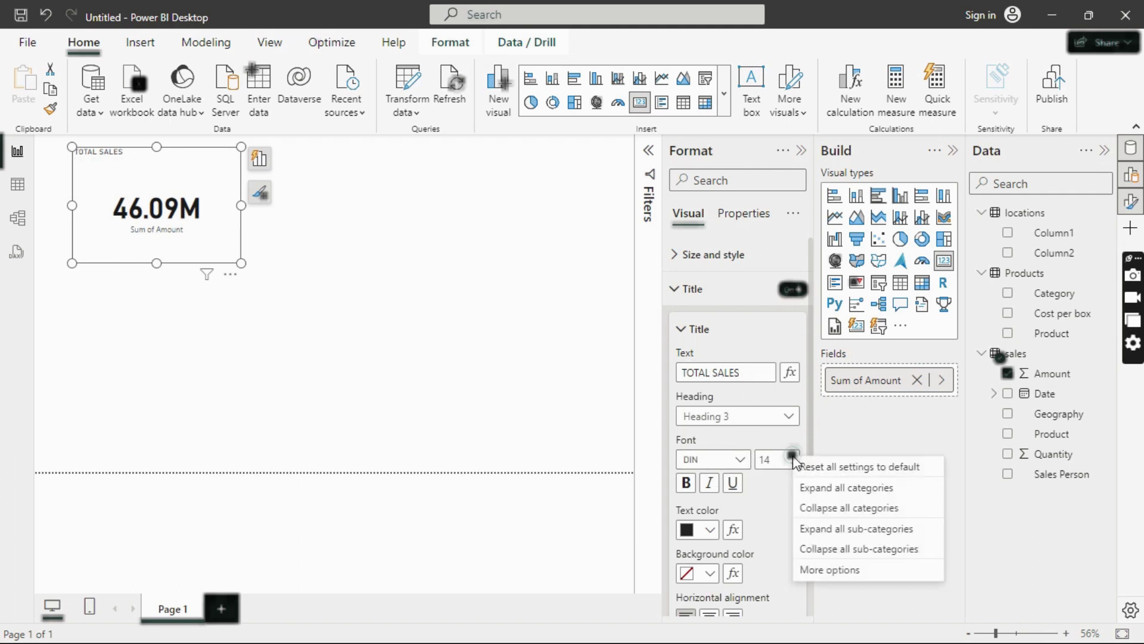
{"action": "left_click", "coordinate": [780, 458]}
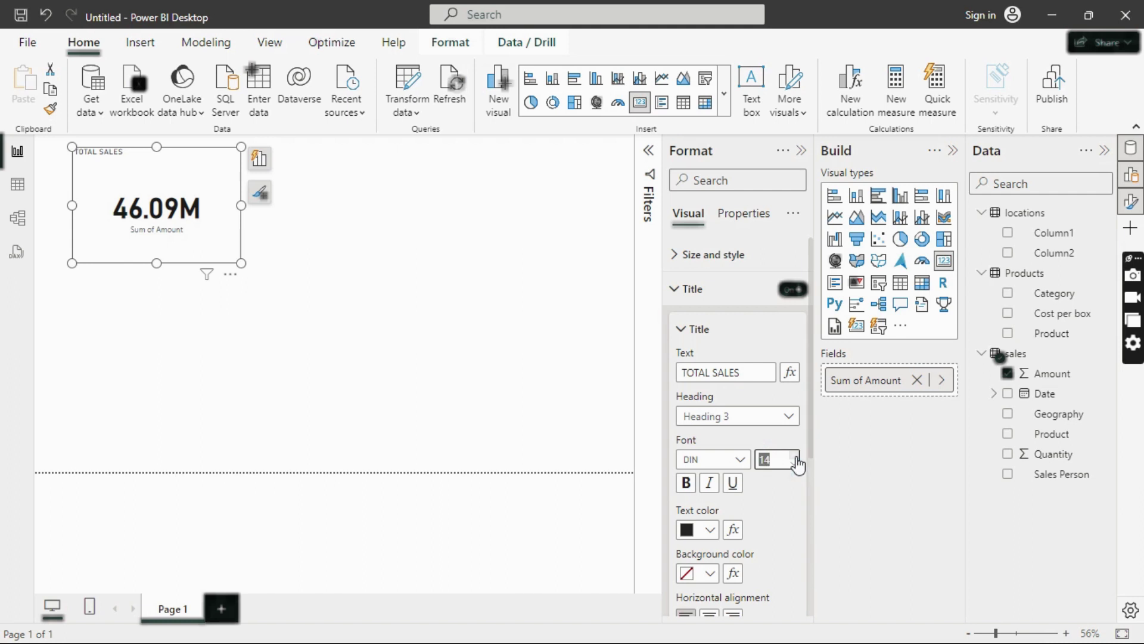
{"action": "left_click", "coordinate": [794, 455]}
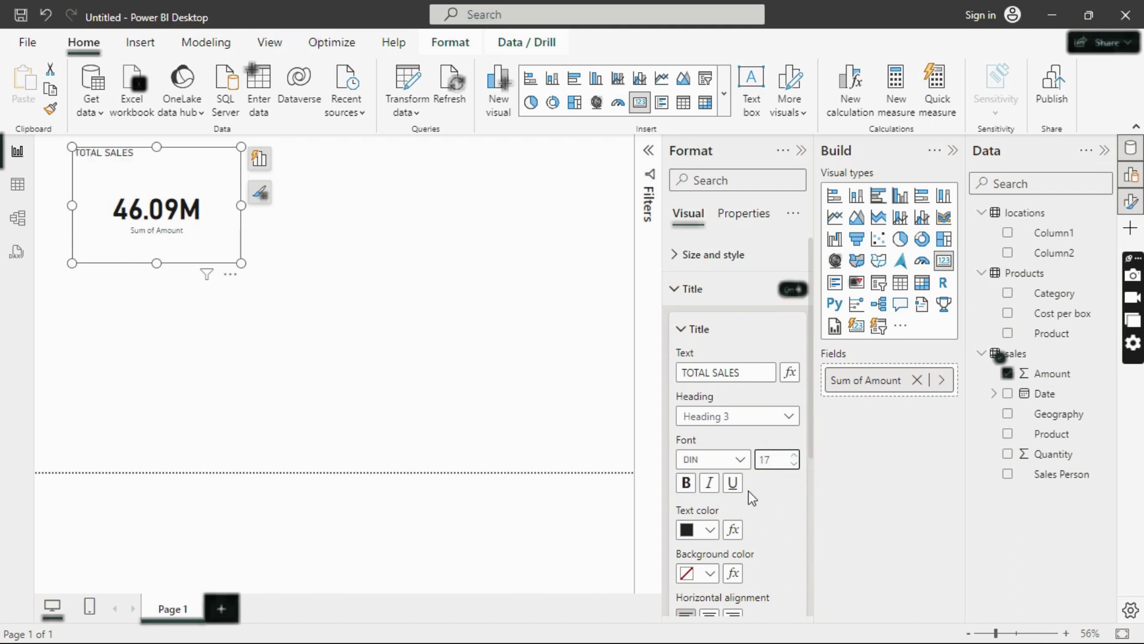
{"action": "left_click", "coordinate": [686, 484]}
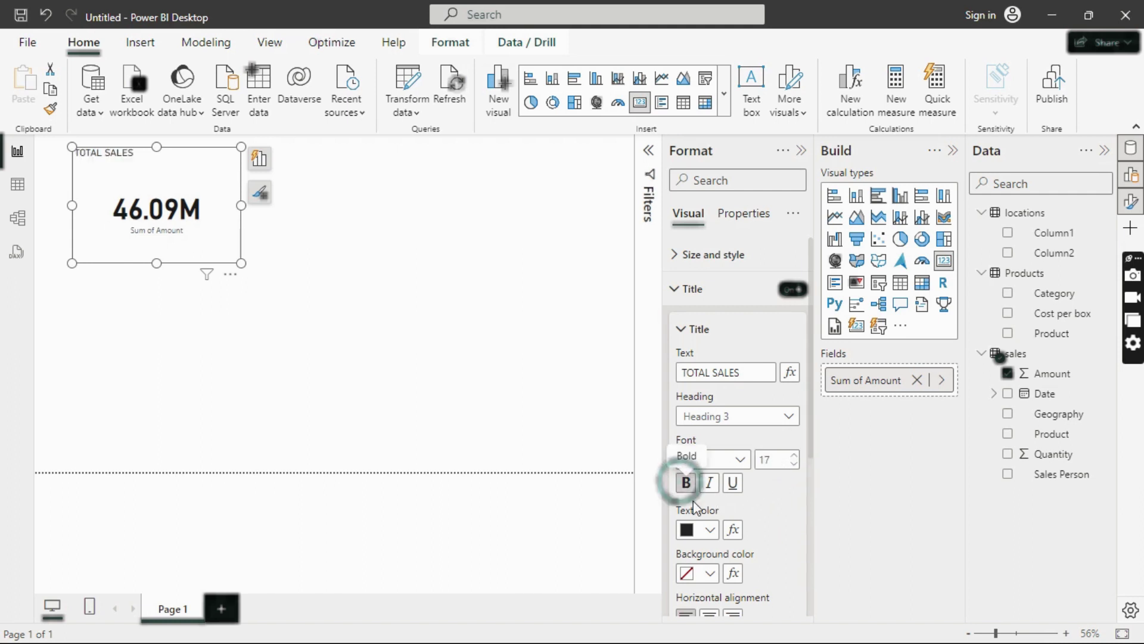
Step: Try dark purple for the title text, and settle on white text with a dark purple background
{"action": "left_click", "coordinate": [710, 530]}
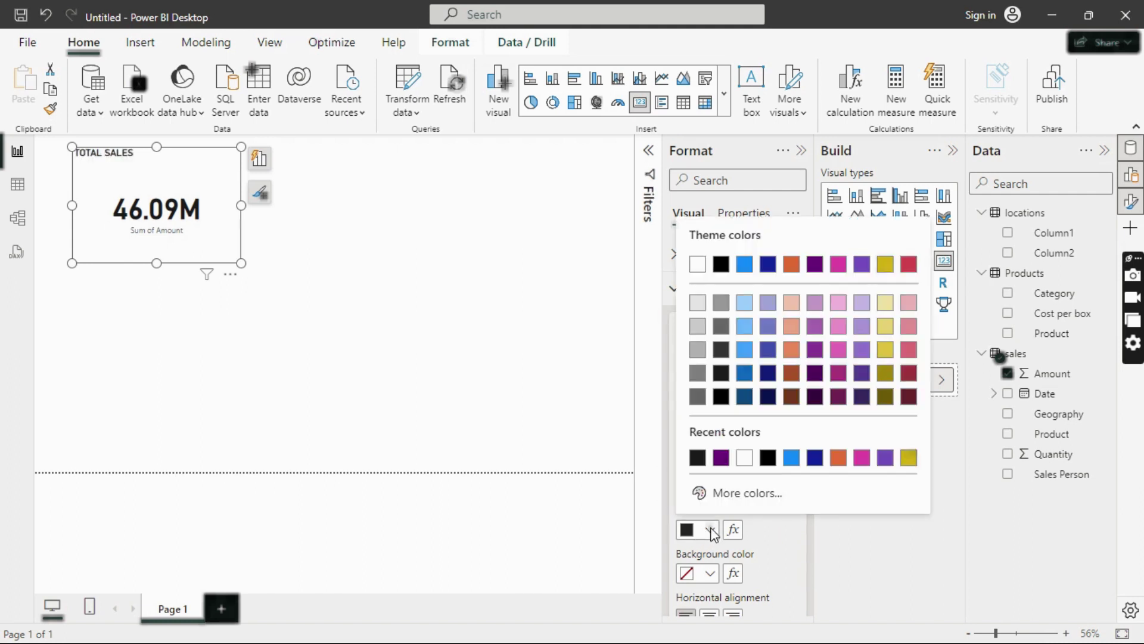
{"action": "left_click", "coordinate": [721, 458]}
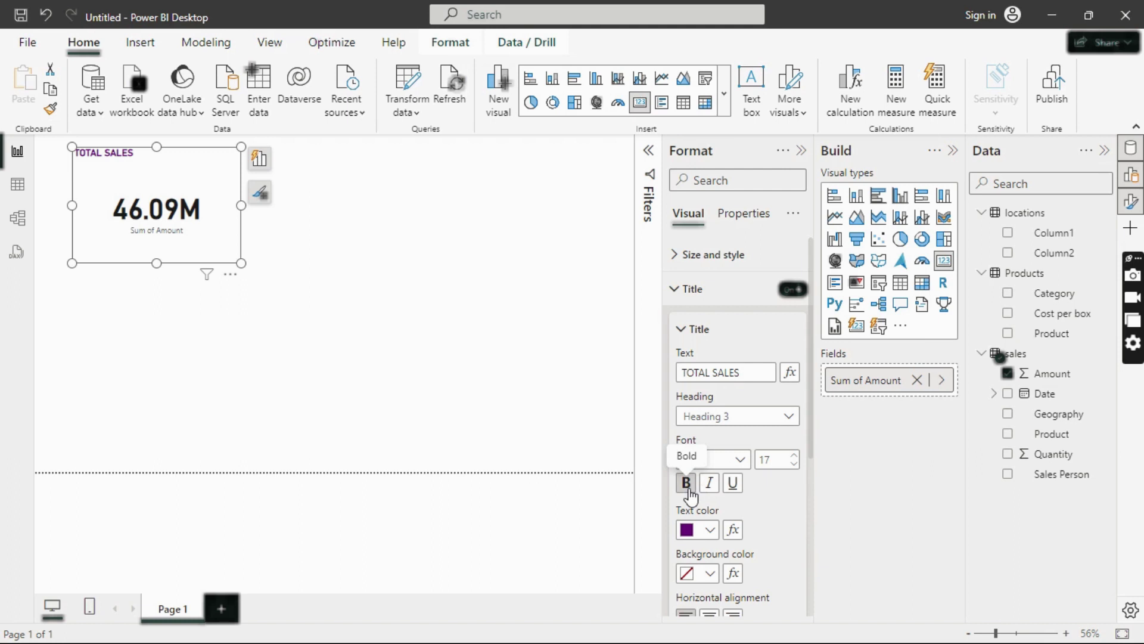
{"action": "left_click", "coordinate": [709, 530]}
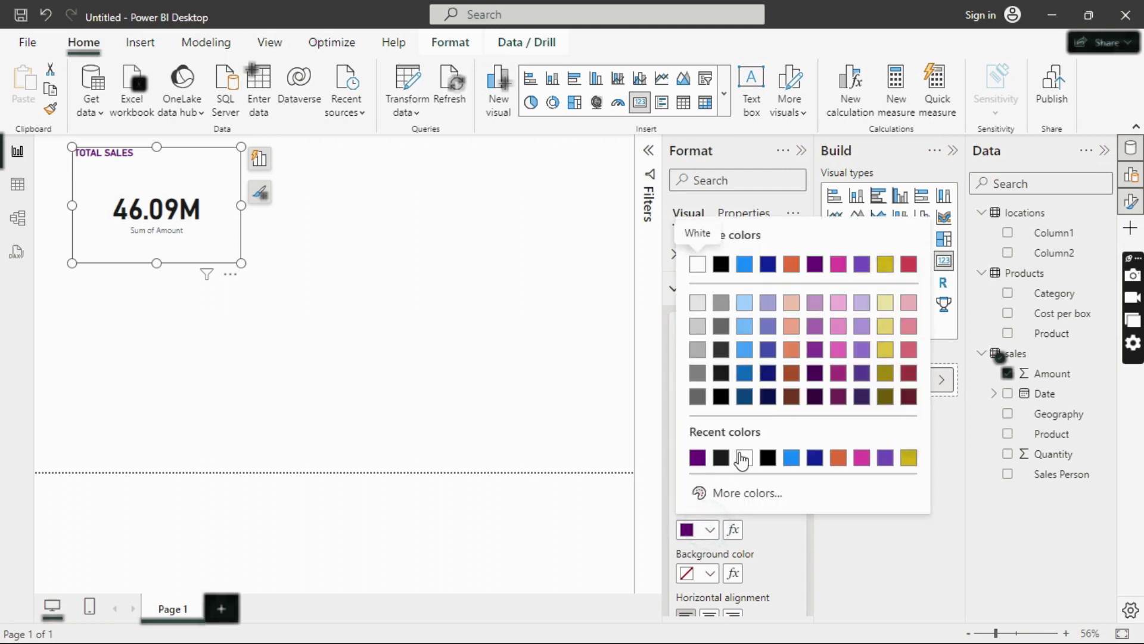
{"action": "left_click", "coordinate": [743, 457]}
{"action": "scroll", "coordinate": [738, 494], "scroll_direction": "down", "scroll_amount": 3}
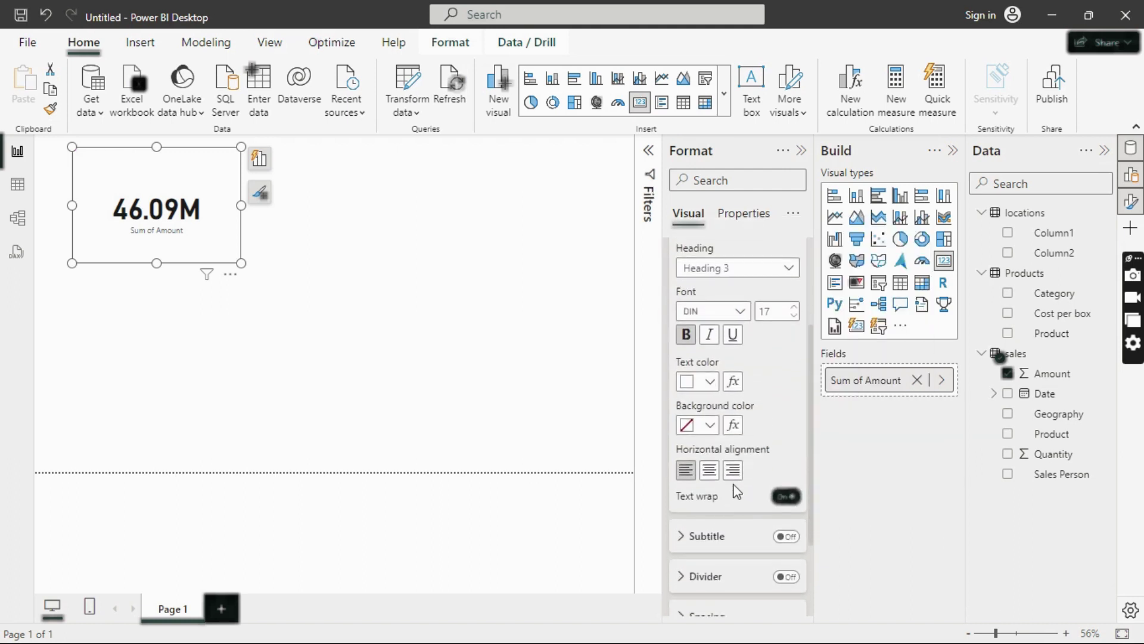
{"action": "left_click", "coordinate": [710, 424]}
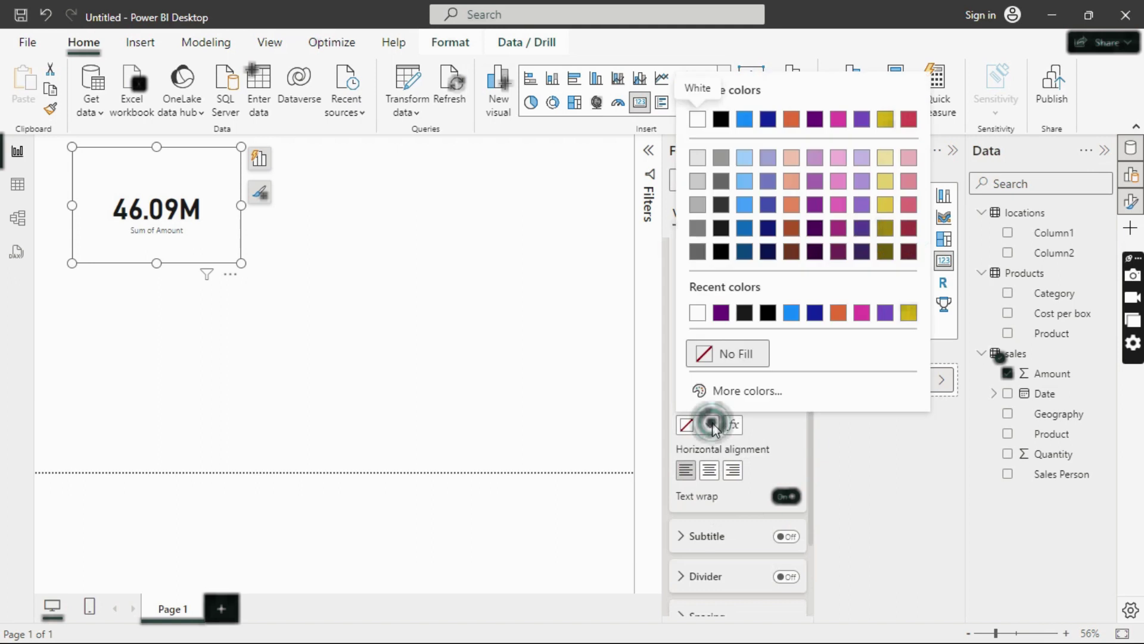
{"action": "left_click", "coordinate": [721, 314]}
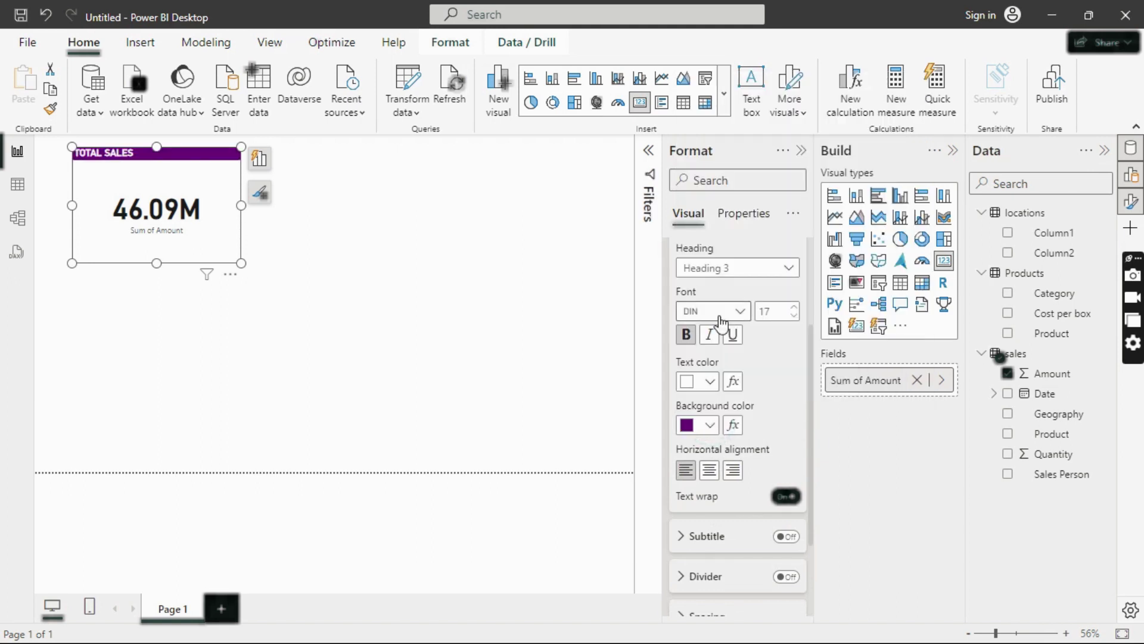
Step: Centre the card's title horizontally and slightly reduce the card's height
{"action": "scroll", "coordinate": [746, 444], "scroll_direction": "down", "scroll_amount": 1}
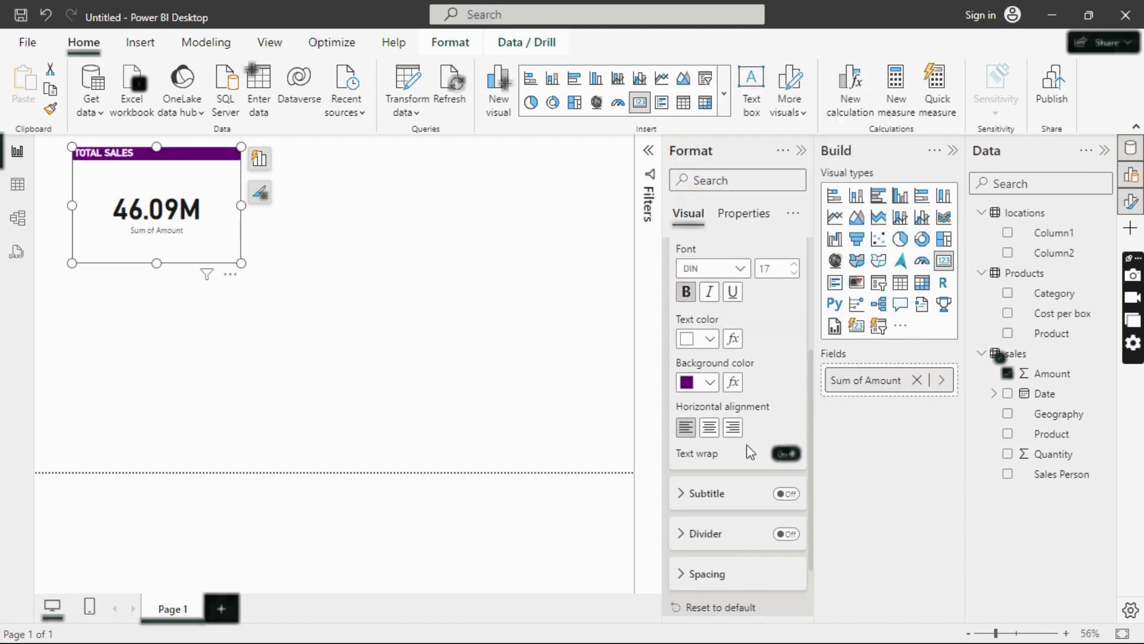
{"action": "left_click", "coordinate": [710, 428]}
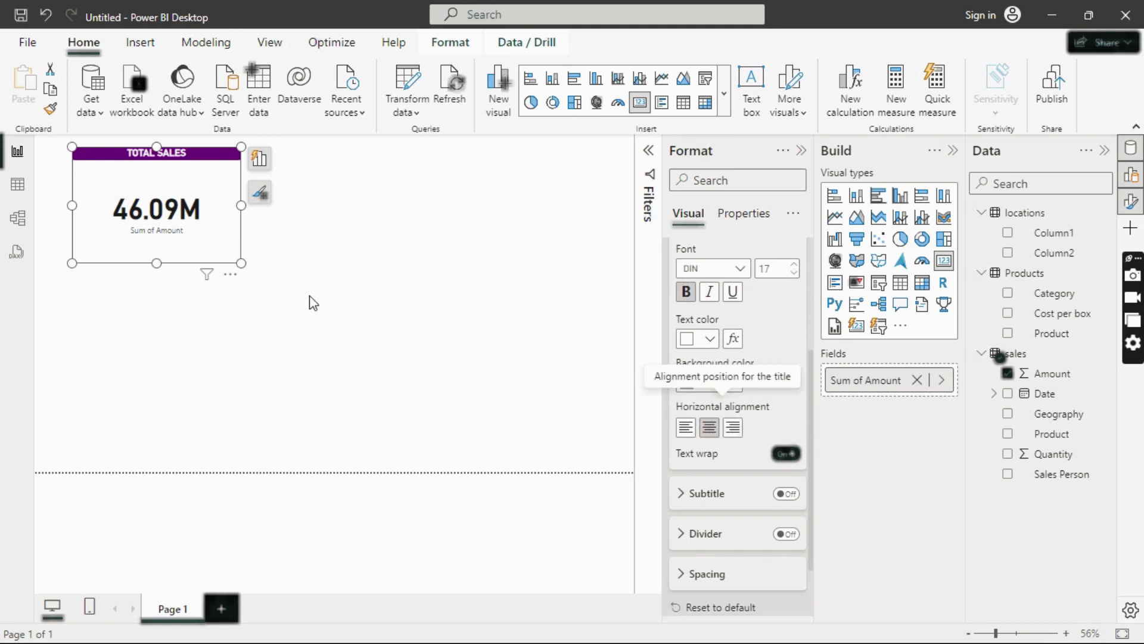
{"action": "left_click_drag", "start_coordinate": [241, 261], "coordinate": [237, 242]}
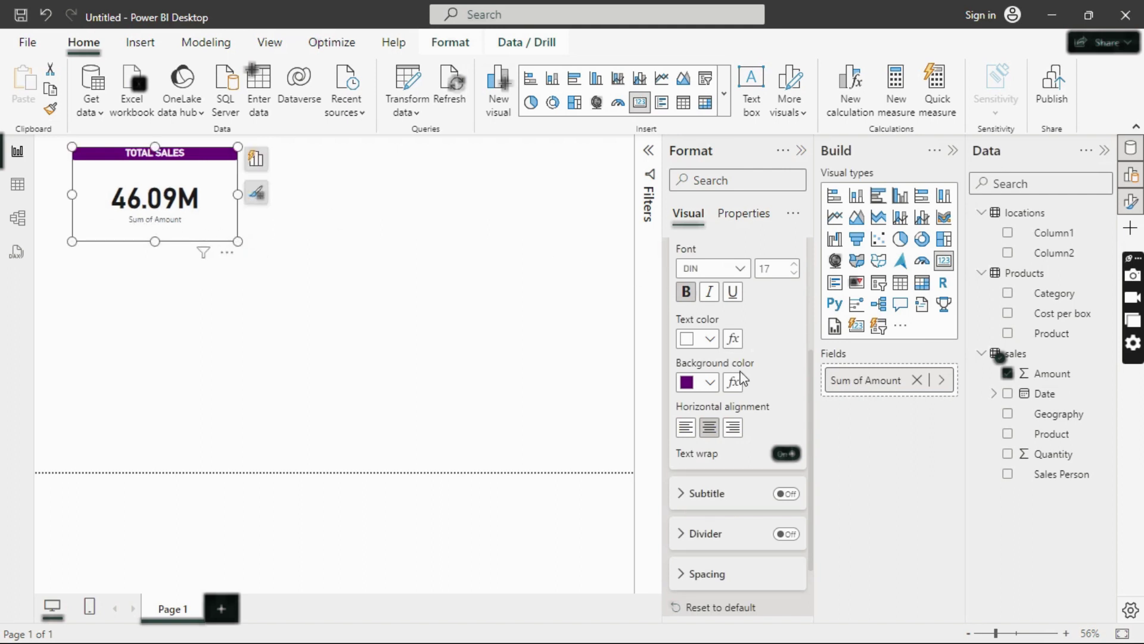
{"action": "scroll", "coordinate": [740, 376], "scroll_direction": "up", "scroll_amount": 5}
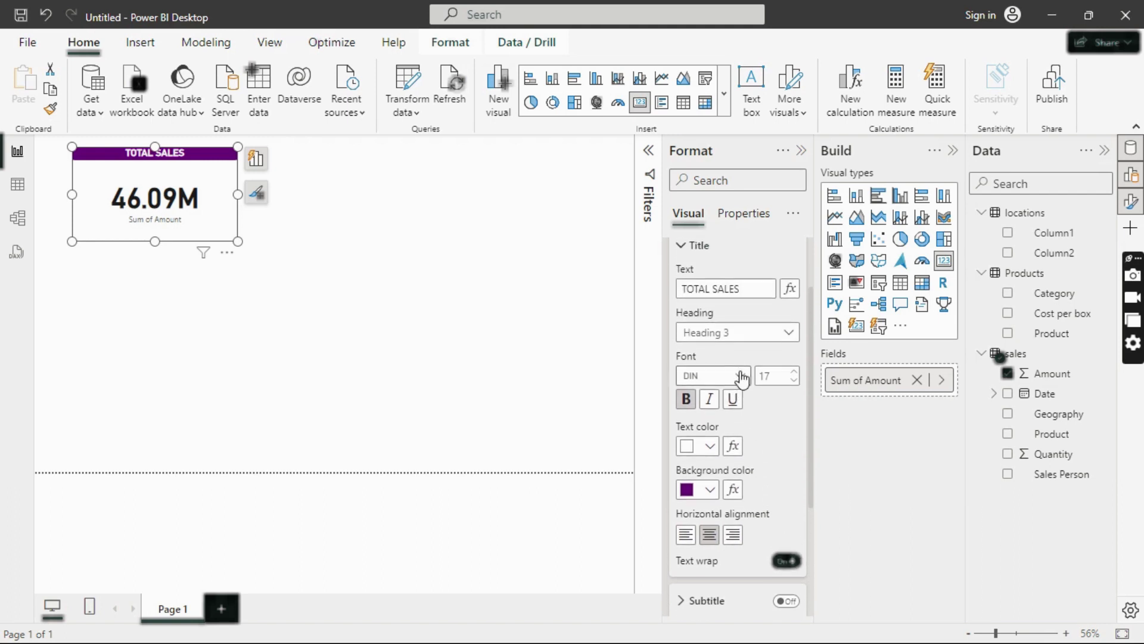
Step: Turn off the category label on the TOTAL SALES card
{"action": "left_click", "coordinate": [683, 331]}
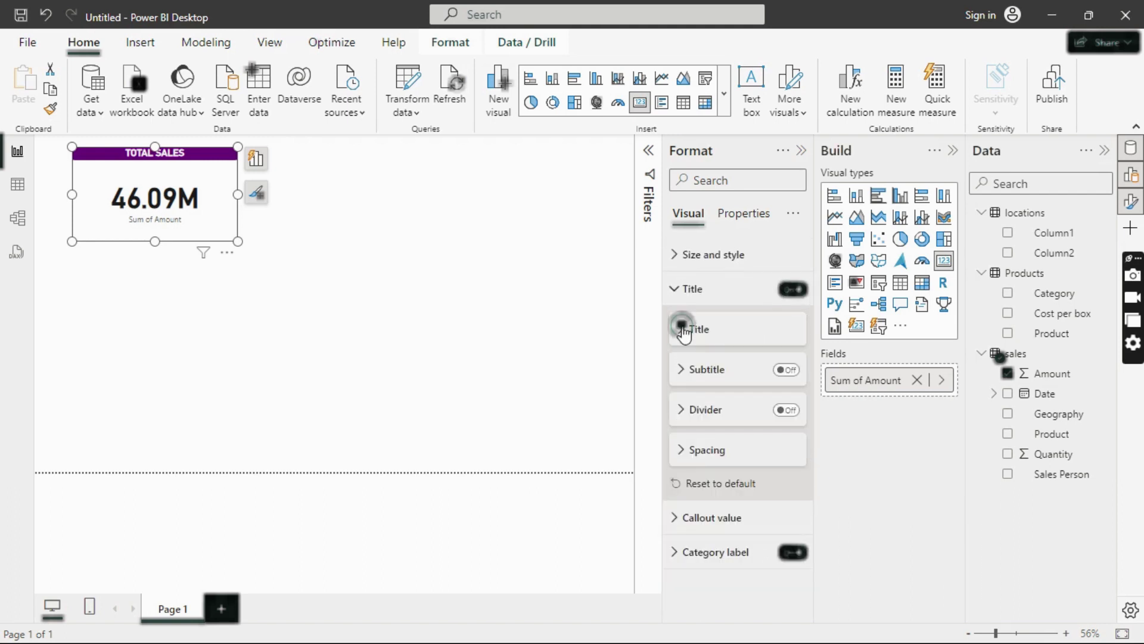
{"action": "left_click", "coordinate": [675, 294]}
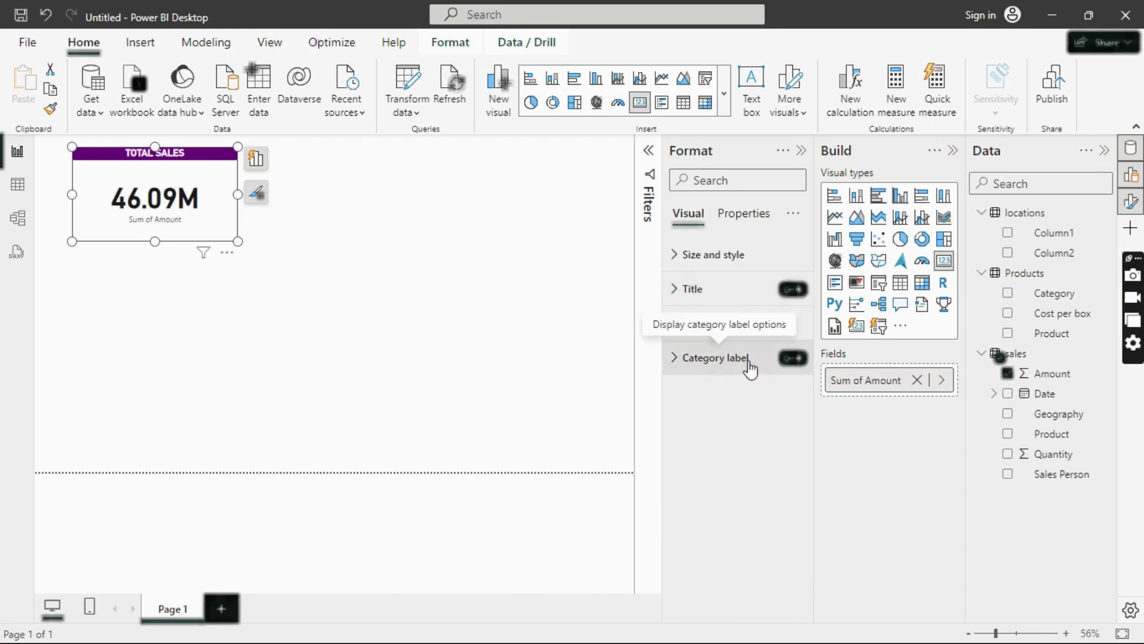
{"action": "left_click", "coordinate": [789, 359]}
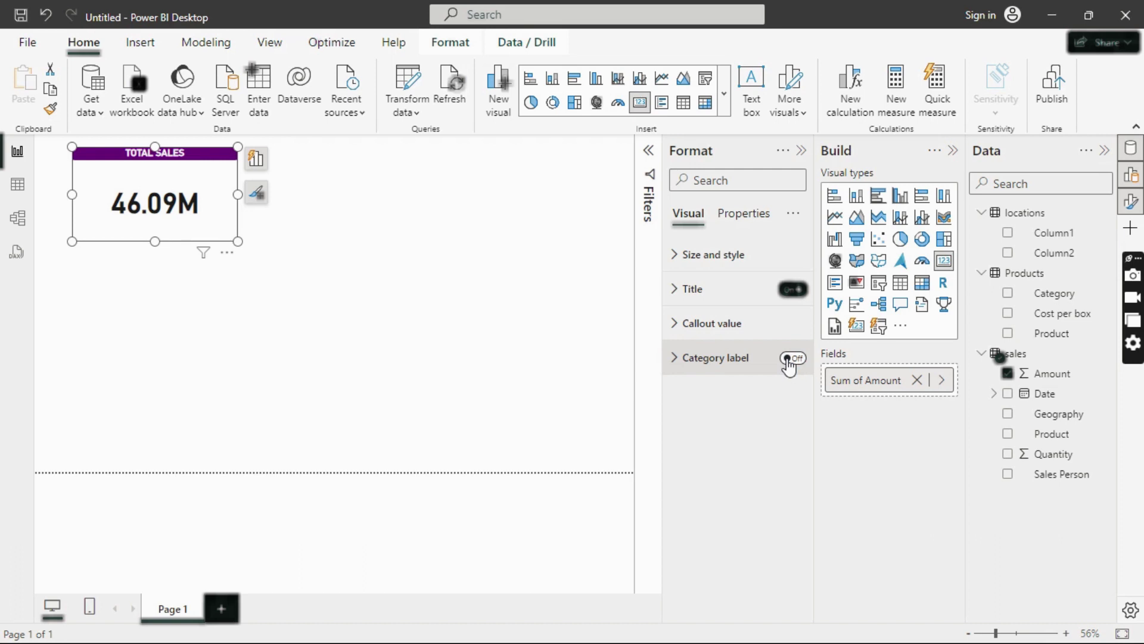
{"action": "left_click", "coordinate": [293, 272]}
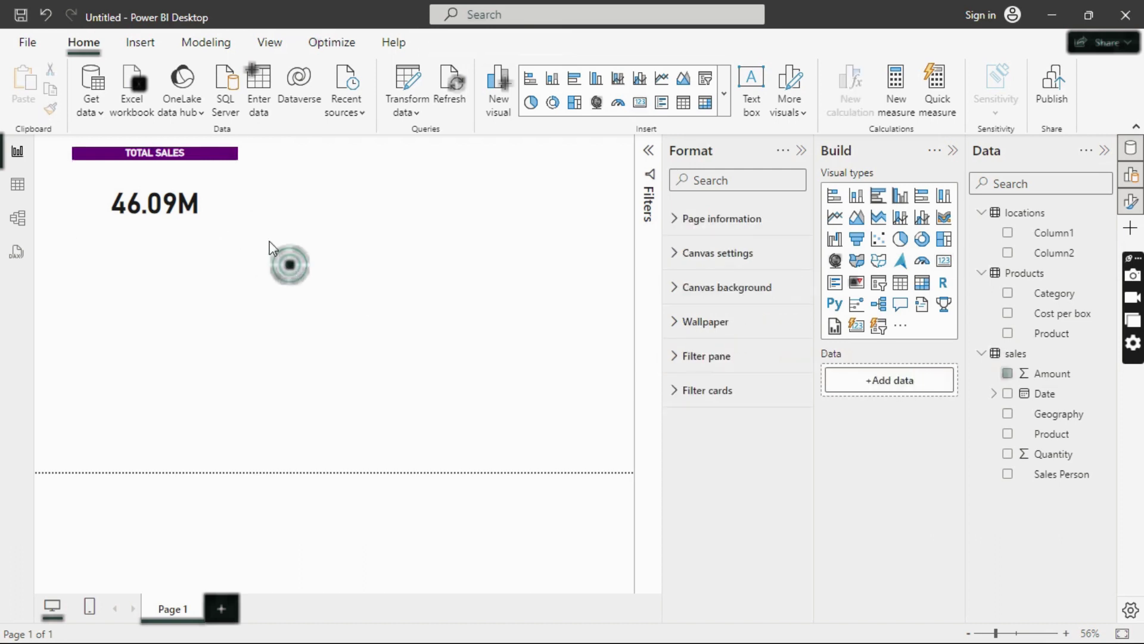
{"action": "left_click", "coordinate": [218, 205]}
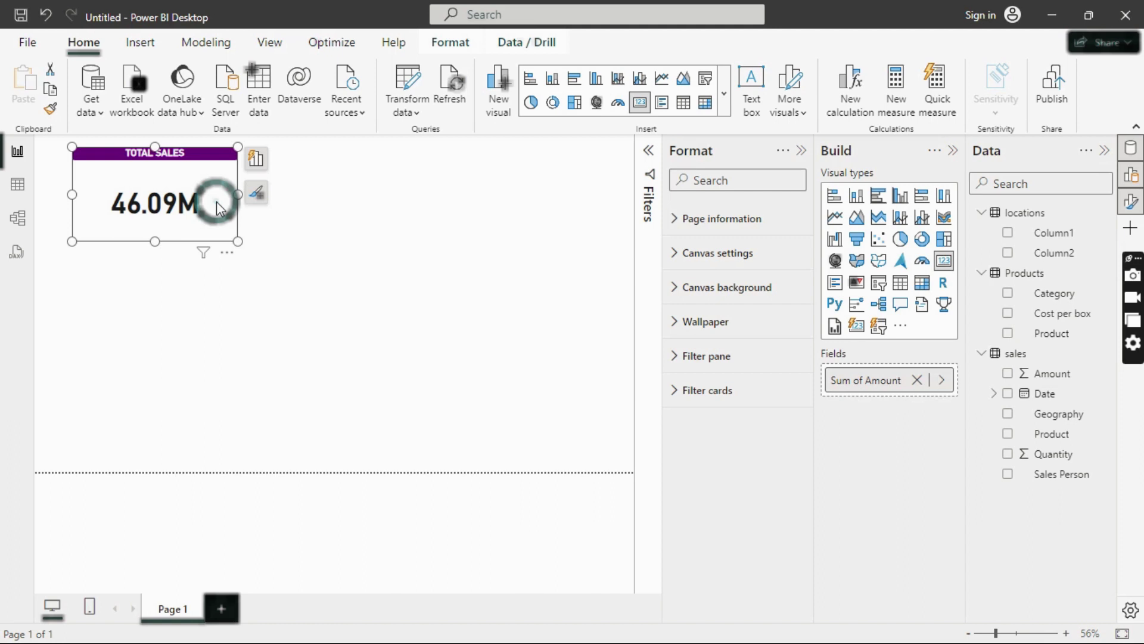
{"action": "left_click", "coordinate": [353, 267]}
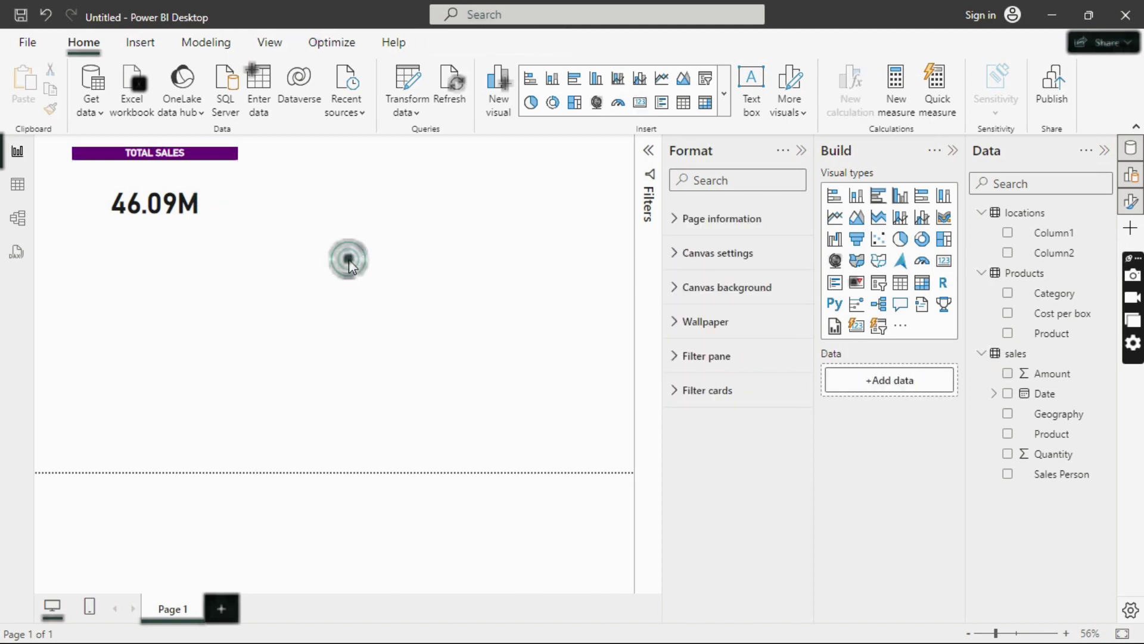
Step: Turn on the shadow for the TOTAL SALES card
{"action": "left_click", "coordinate": [225, 217]}
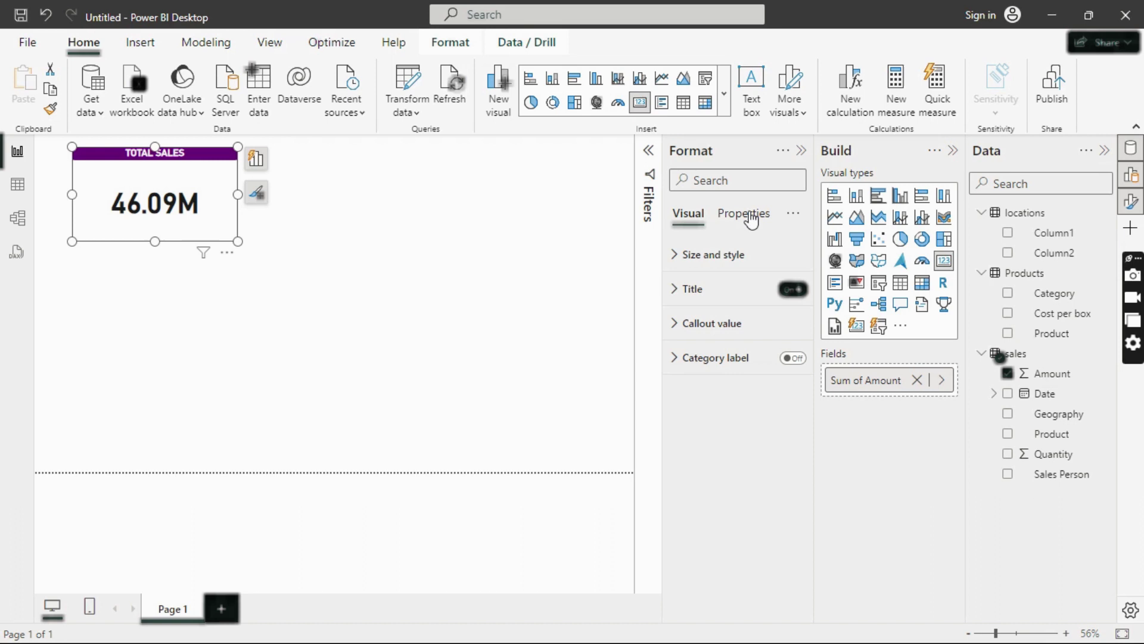
{"action": "left_click", "coordinate": [705, 261]}
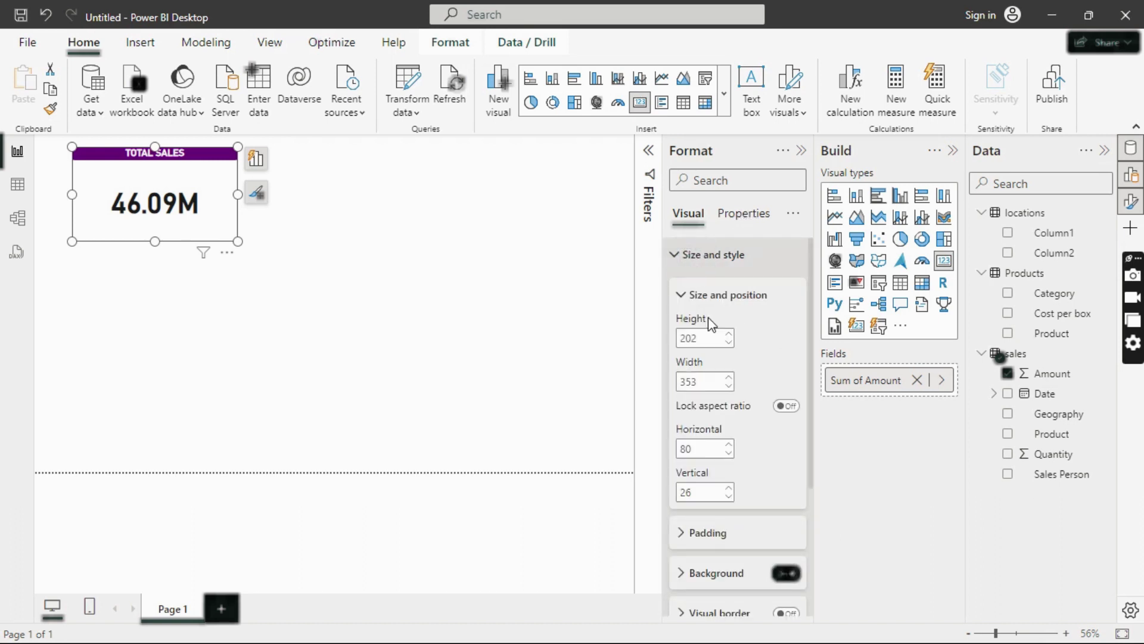
{"action": "scroll", "coordinate": [762, 453], "scroll_direction": "down", "scroll_amount": 1}
{"action": "scroll", "coordinate": [762, 459], "scroll_direction": "down", "scroll_amount": 3}
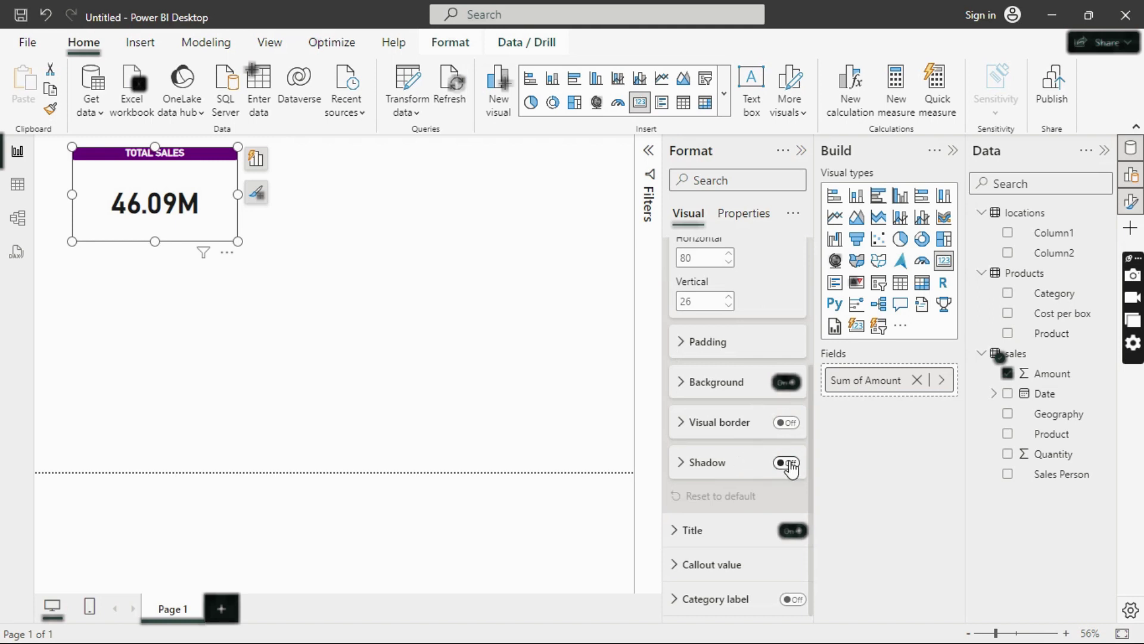
{"action": "left_click", "coordinate": [786, 464]}
{"action": "left_click", "coordinate": [355, 330]}
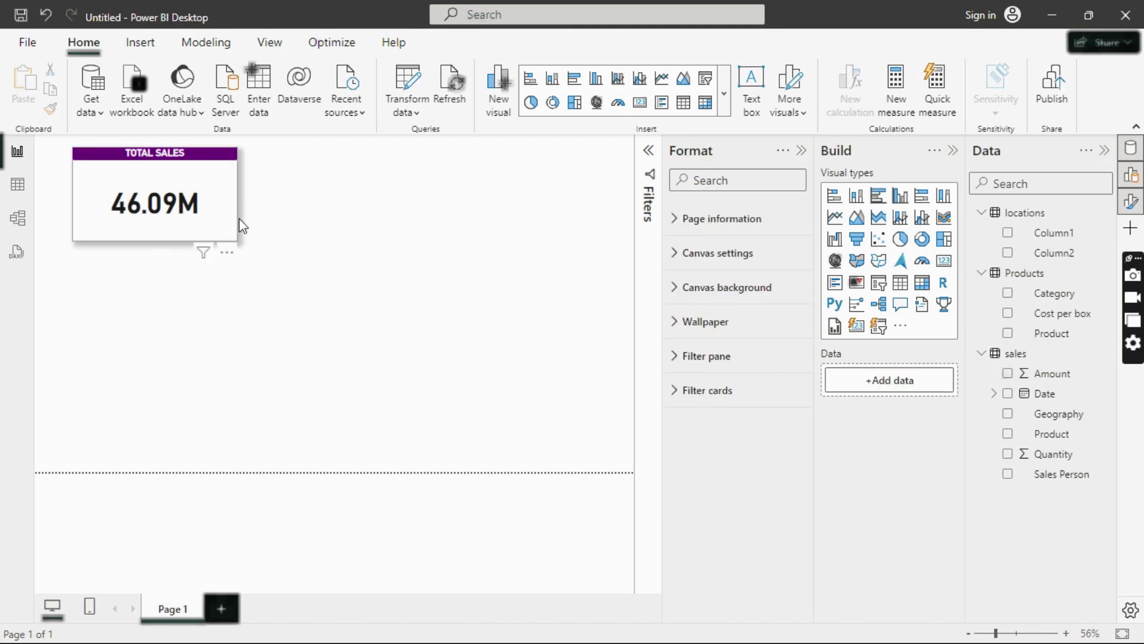
Step: Move the TOTAL SALES card slightly left, to about 32 horizontal and 25 vertical
{"action": "left_click_drag", "start_coordinate": [224, 236], "coordinate": [202, 234]}
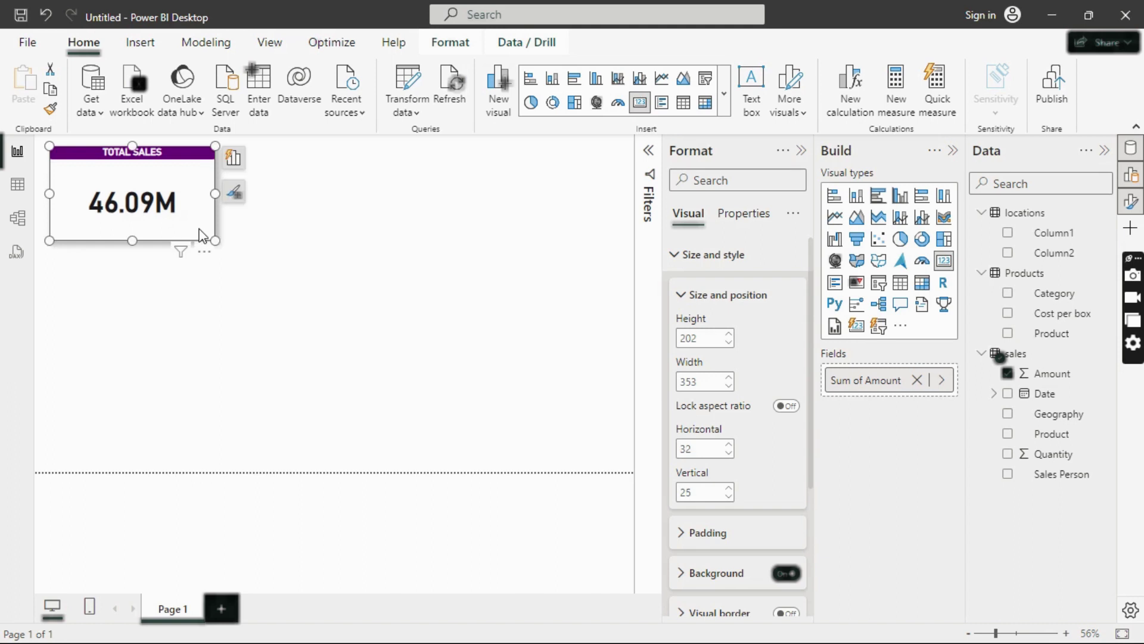
{"action": "left_click", "coordinate": [273, 236]}
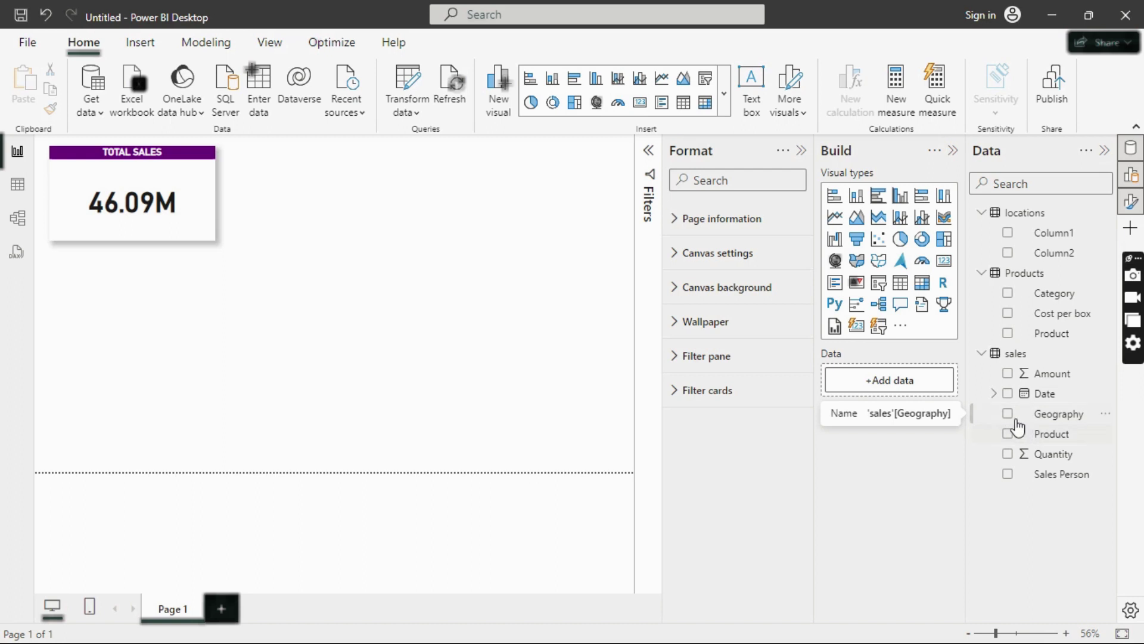
{"action": "left_click", "coordinate": [316, 217]}
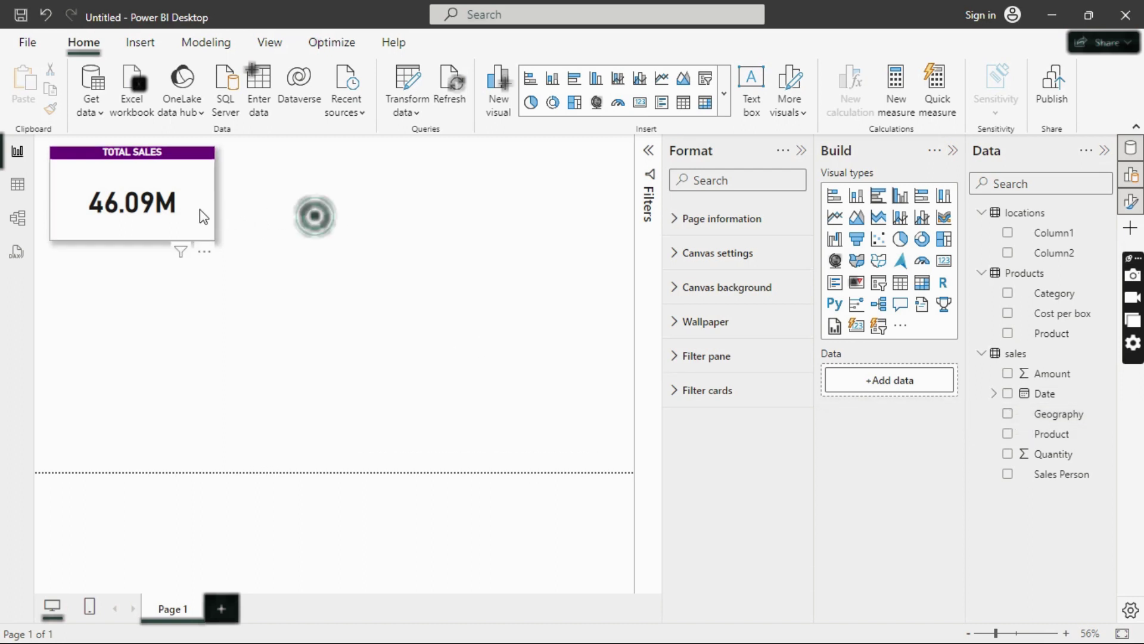
{"action": "left_click", "coordinate": [199, 209]}
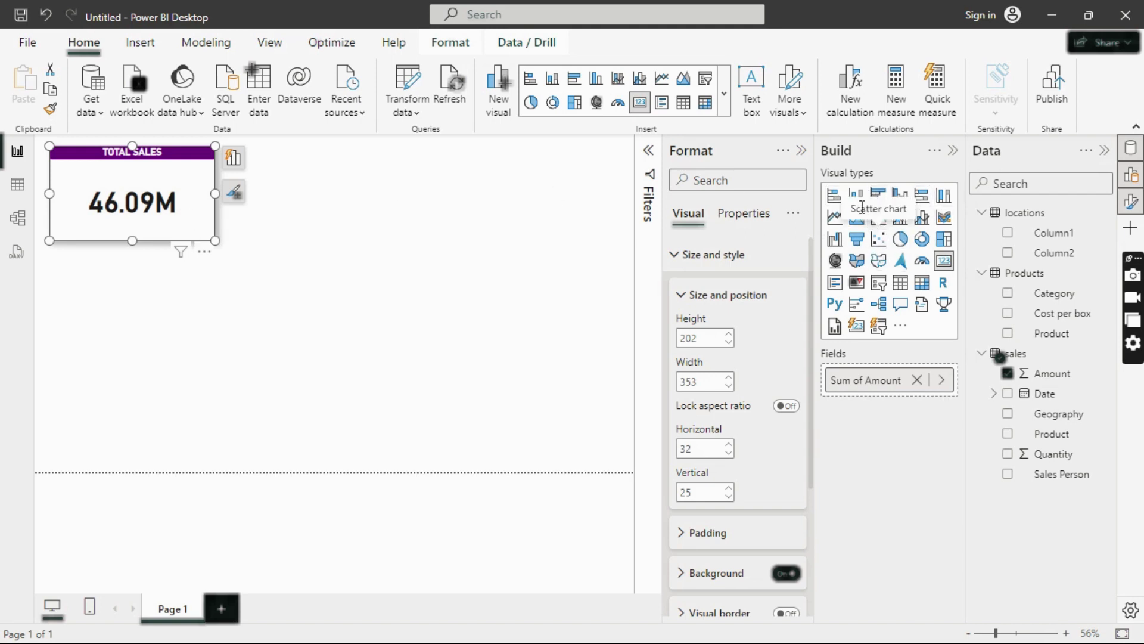
Step: Insert a stacked column chart as a separate visual and place it directly to the right of the card
{"action": "left_click", "coordinate": [344, 222]}
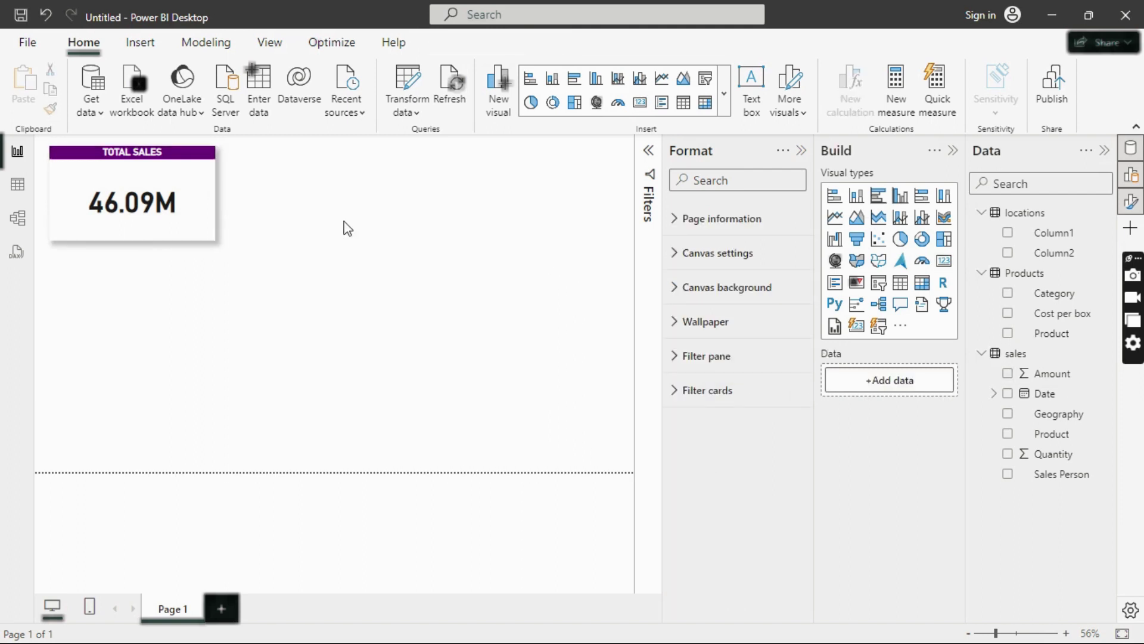
{"action": "left_click", "coordinate": [857, 198]}
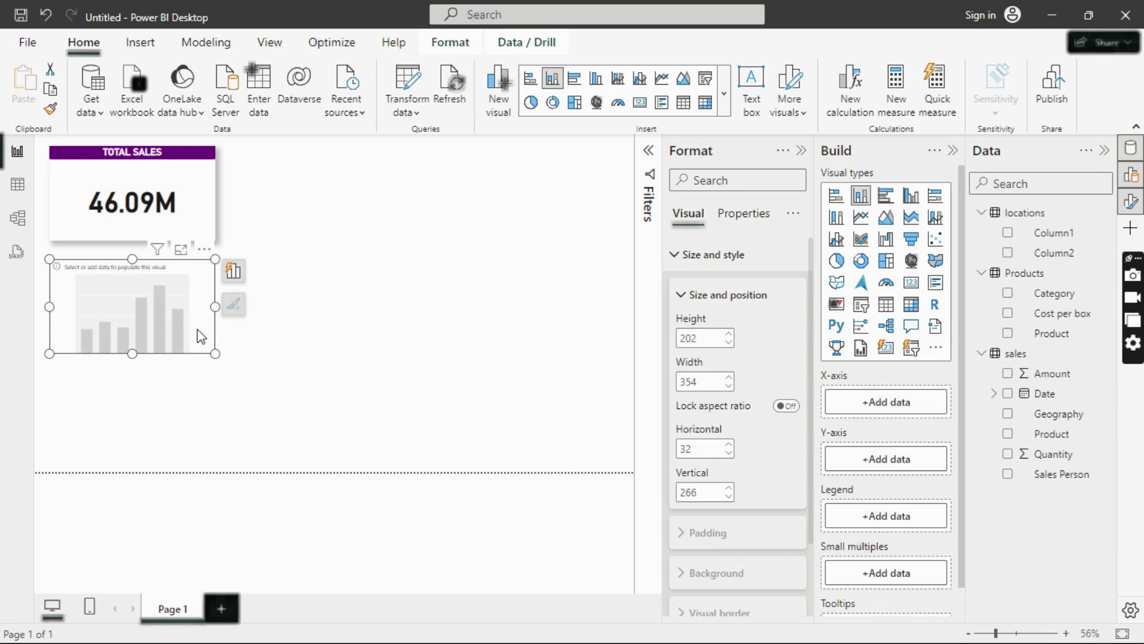
{"action": "left_click_drag", "start_coordinate": [202, 335], "coordinate": [381, 221]}
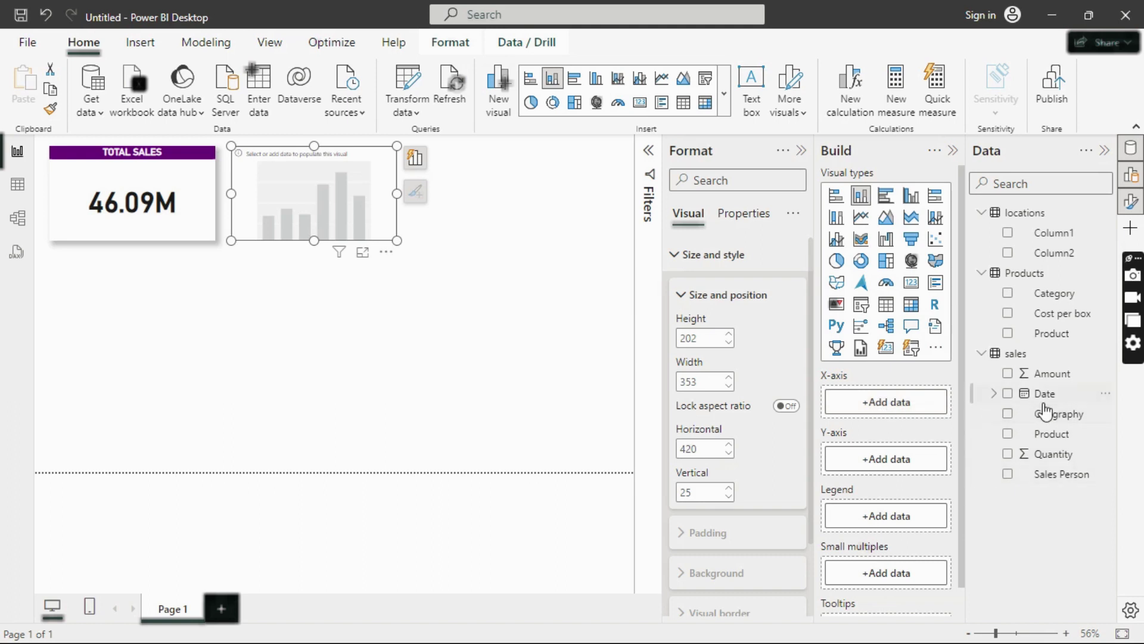
Step: Use Geography from the sales table as the column chart's X-axis
{"action": "left_click", "coordinate": [1009, 413]}
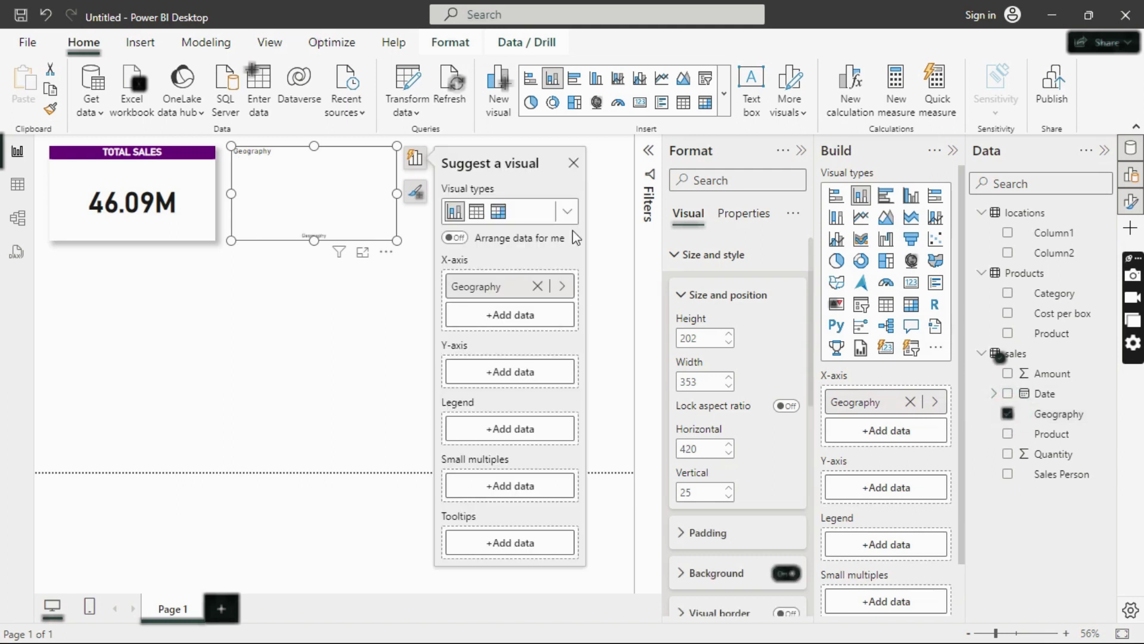
{"action": "left_click", "coordinate": [574, 166]}
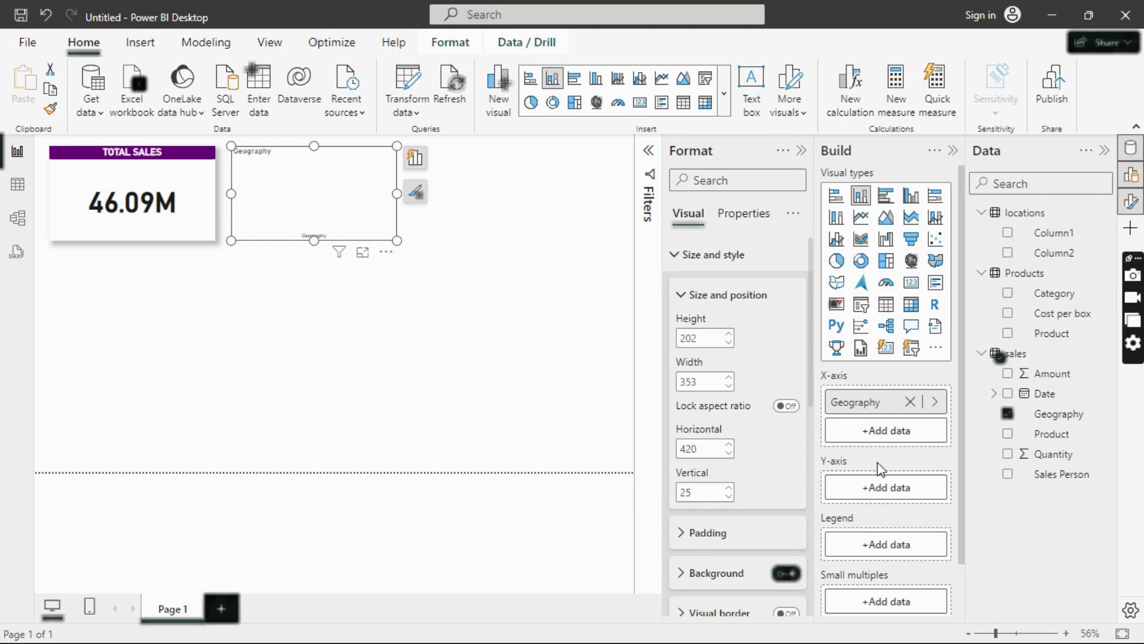
{"action": "left_click", "coordinate": [1007, 413]}
{"action": "left_click", "coordinate": [1007, 413]}
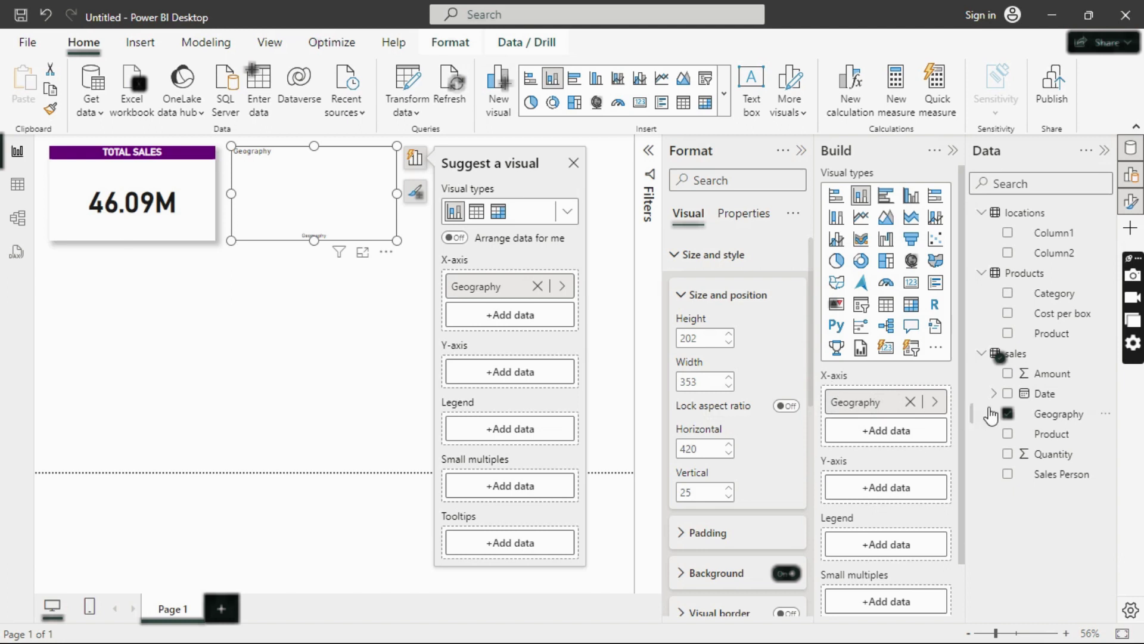
Step: Add Amount to the column chart's Y-axis and enlarge the chart to about 541 high by 809 wide
{"action": "left_click_drag", "start_coordinate": [1043, 380], "coordinate": [896, 489]}
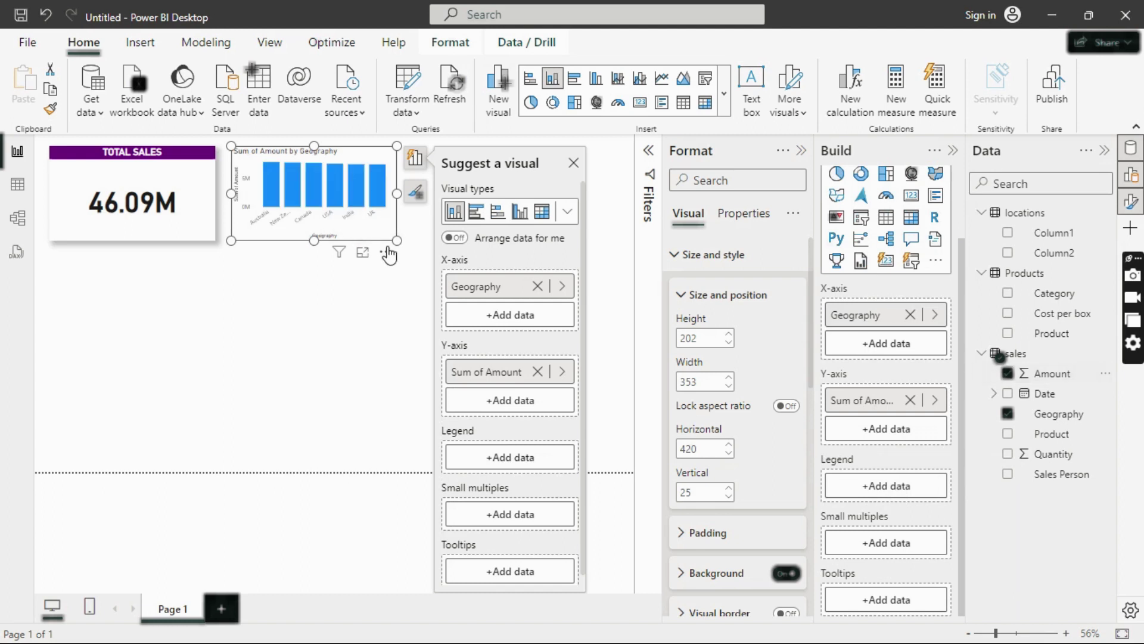
{"action": "left_click", "coordinate": [574, 165]}
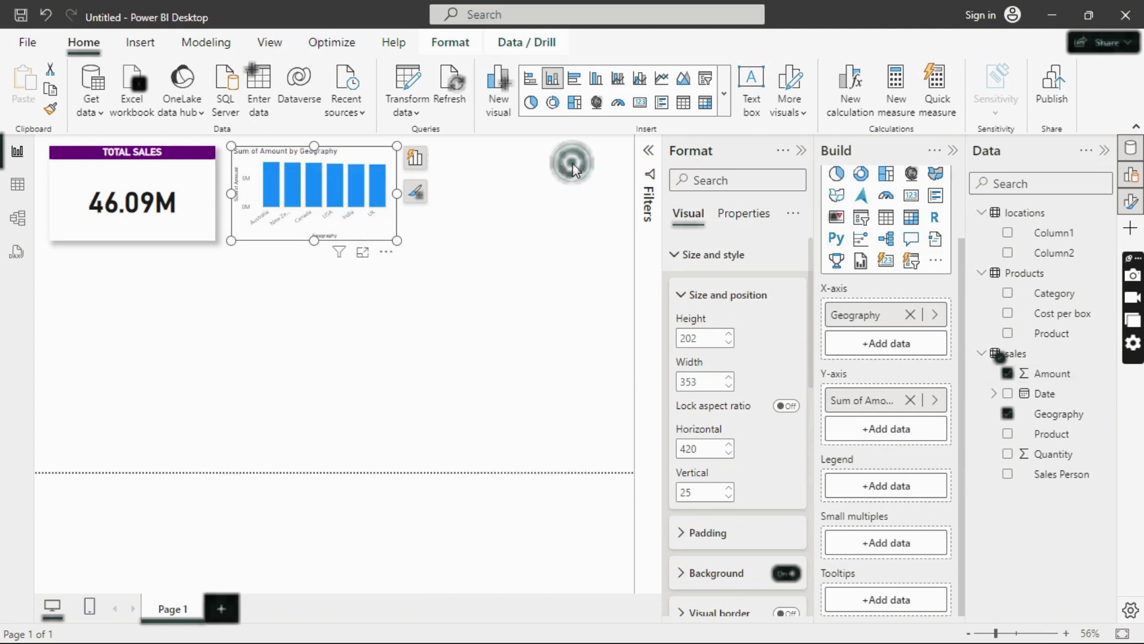
{"action": "left_click_drag", "start_coordinate": [395, 240], "coordinate": [468, 363]}
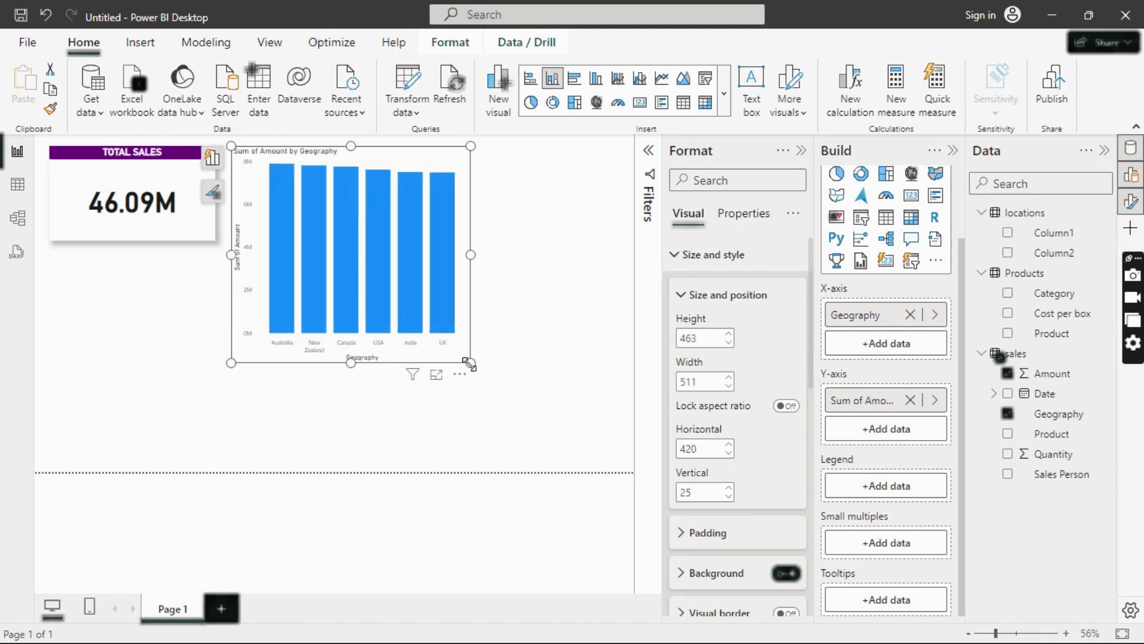
{"action": "left_click_drag", "start_coordinate": [471, 363], "coordinate": [609, 400]}
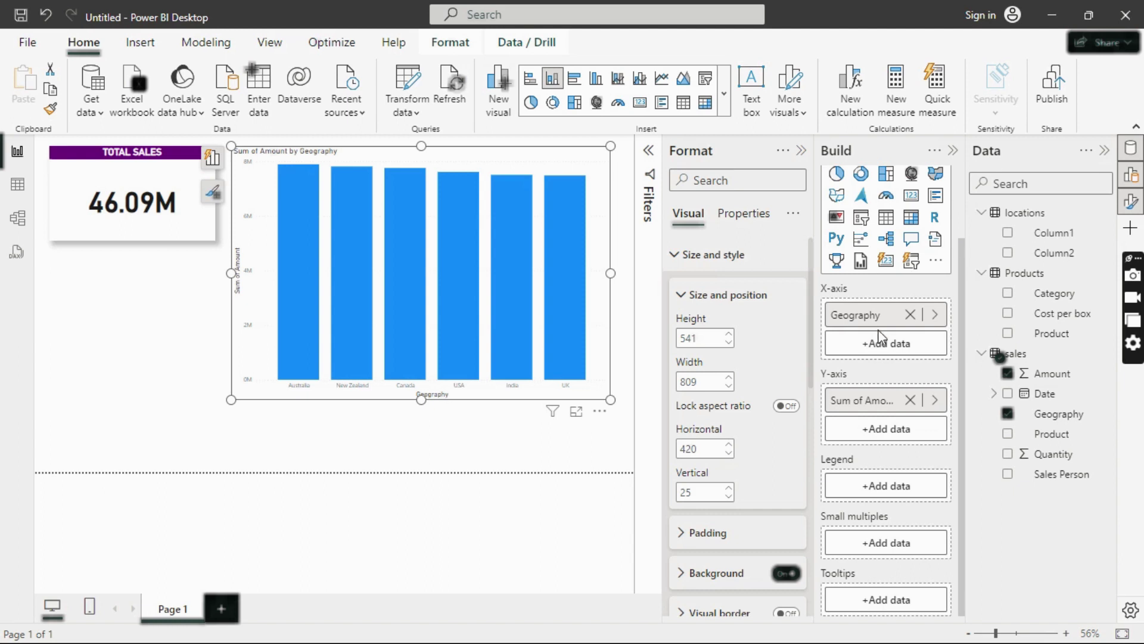
Step: Try the 100% stacked column chart type for the visual, and return to the stacked column chart
{"action": "scroll", "coordinate": [882, 206], "scroll_direction": "up", "scroll_amount": 2}
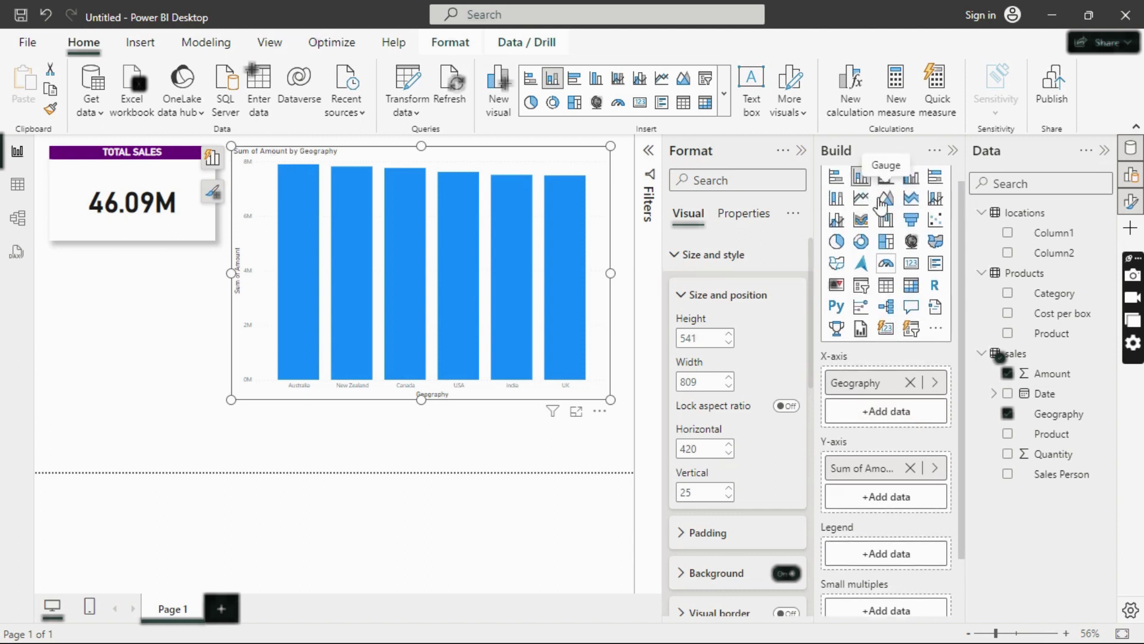
{"action": "scroll", "coordinate": [881, 205], "scroll_direction": "up", "scroll_amount": 1}
{"action": "left_click", "coordinate": [910, 202]}
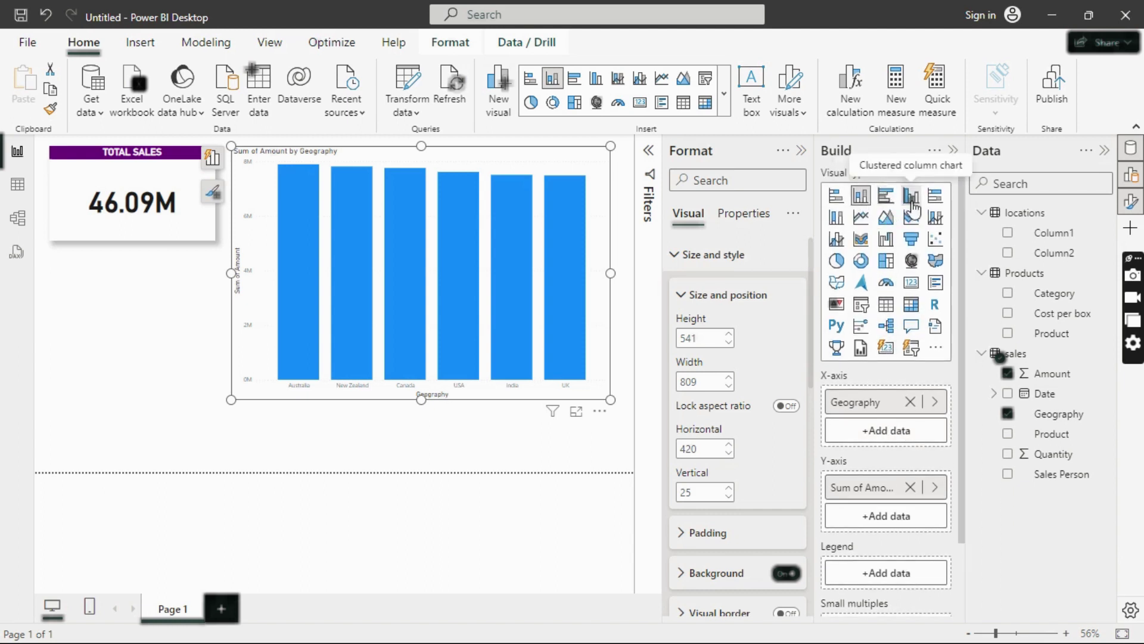
{"action": "left_click", "coordinate": [862, 201]}
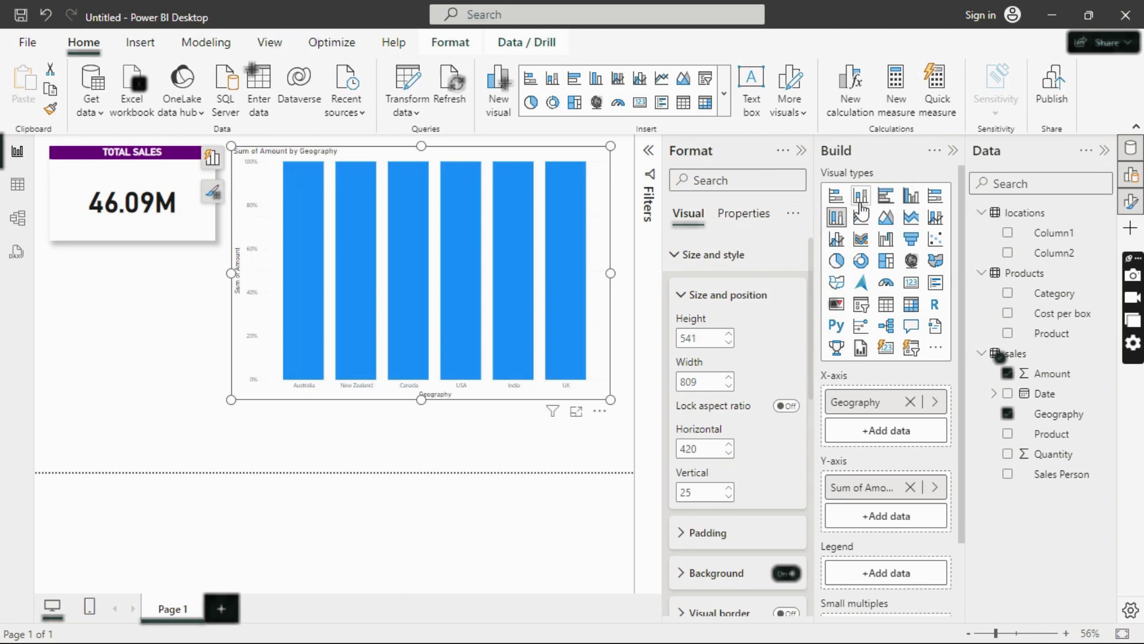
{"action": "left_click", "coordinate": [860, 200]}
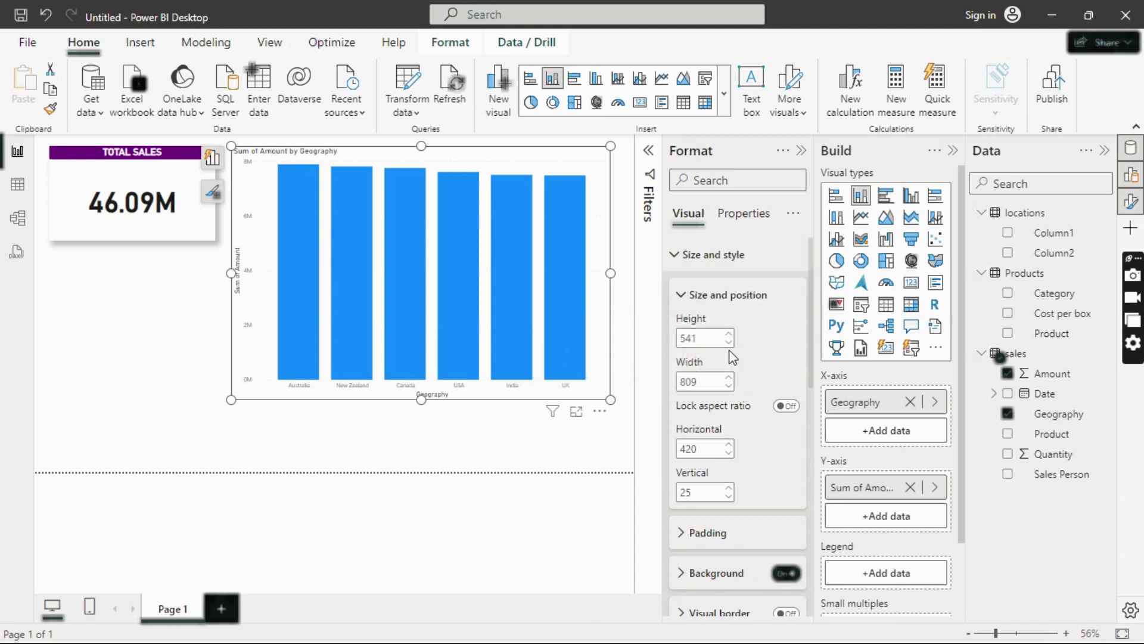
Step: Turn on the shadow for the stacked column chart
{"action": "scroll", "coordinate": [716, 394], "scroll_direction": "down", "scroll_amount": 3}
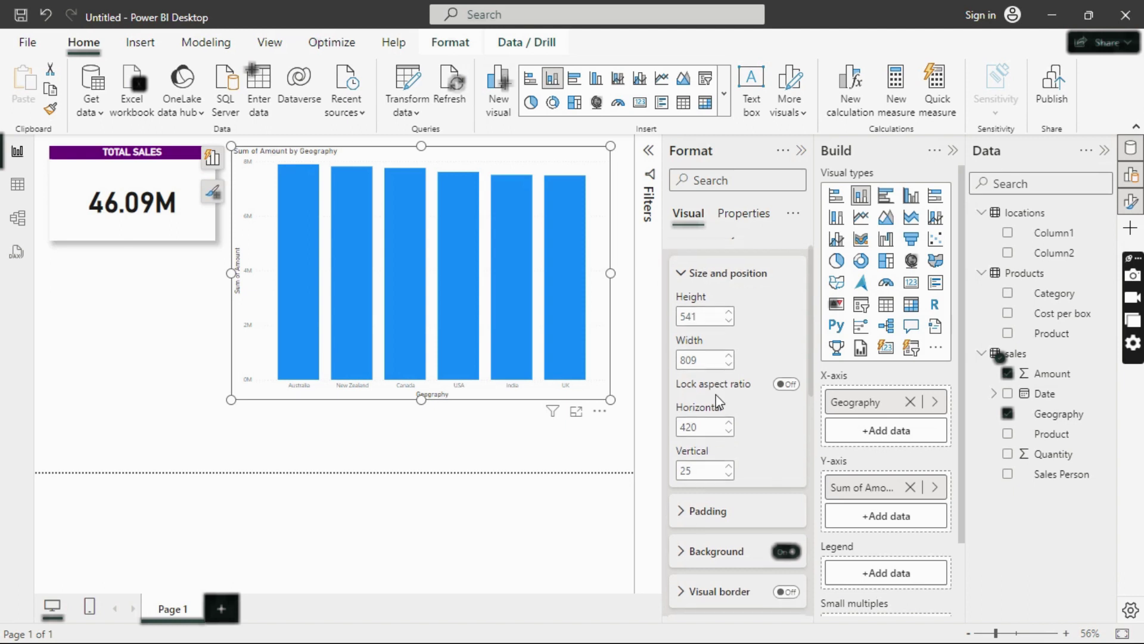
{"action": "scroll", "coordinate": [717, 395], "scroll_direction": "down", "scroll_amount": 1}
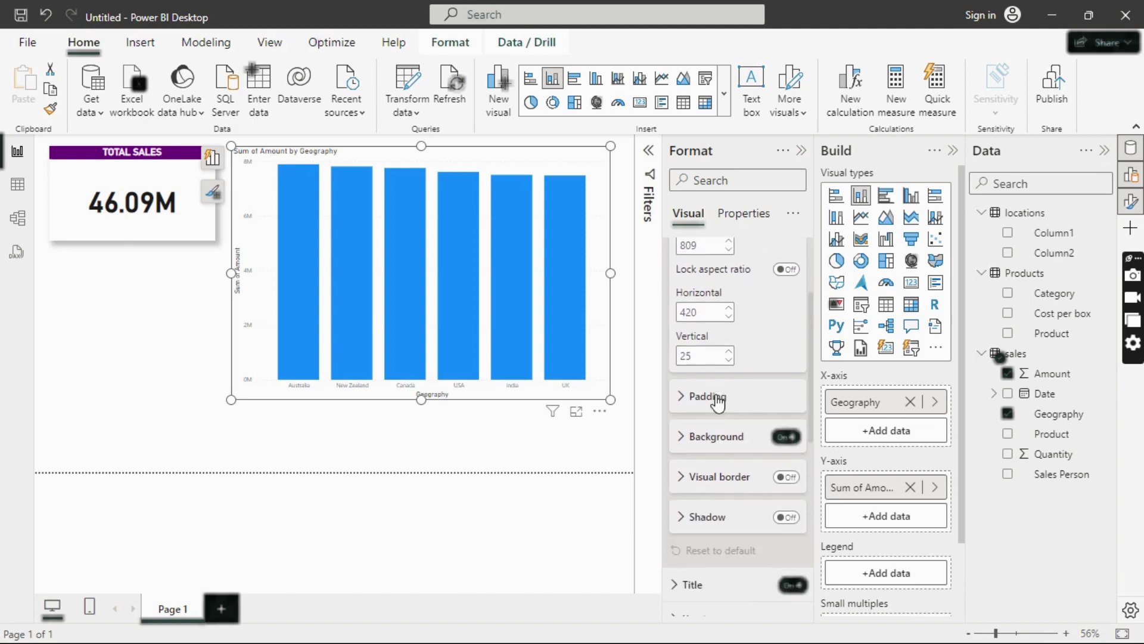
{"action": "left_click", "coordinate": [792, 508]}
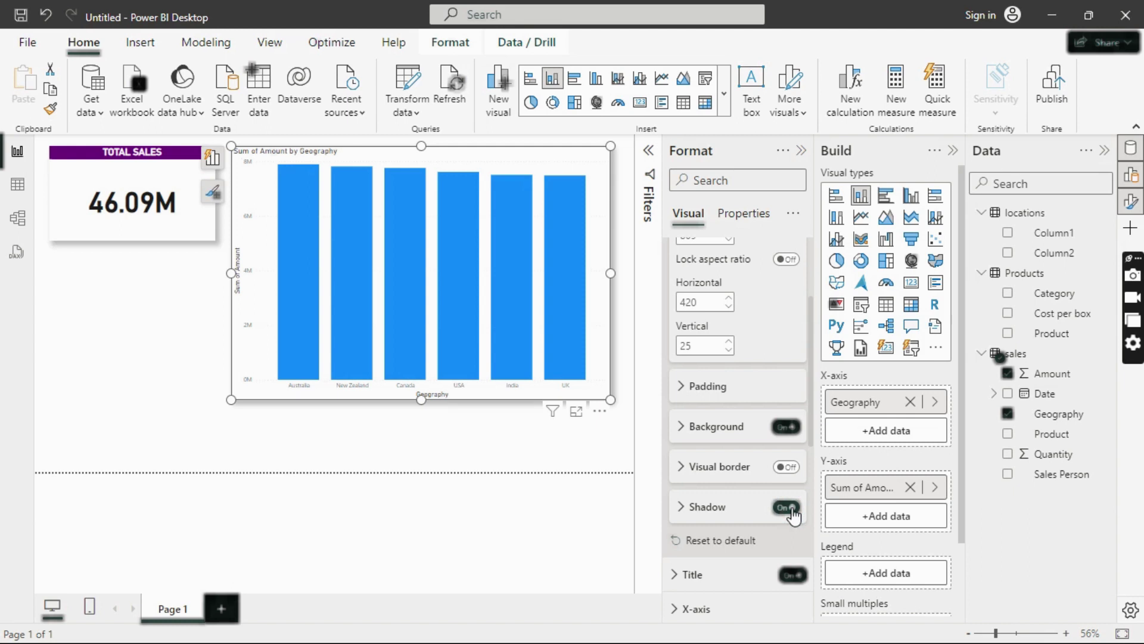
Step: Replace the column chart's title text with "Total Sales per Country"
{"action": "scroll", "coordinate": [721, 258], "scroll_direction": "up", "scroll_amount": 5}
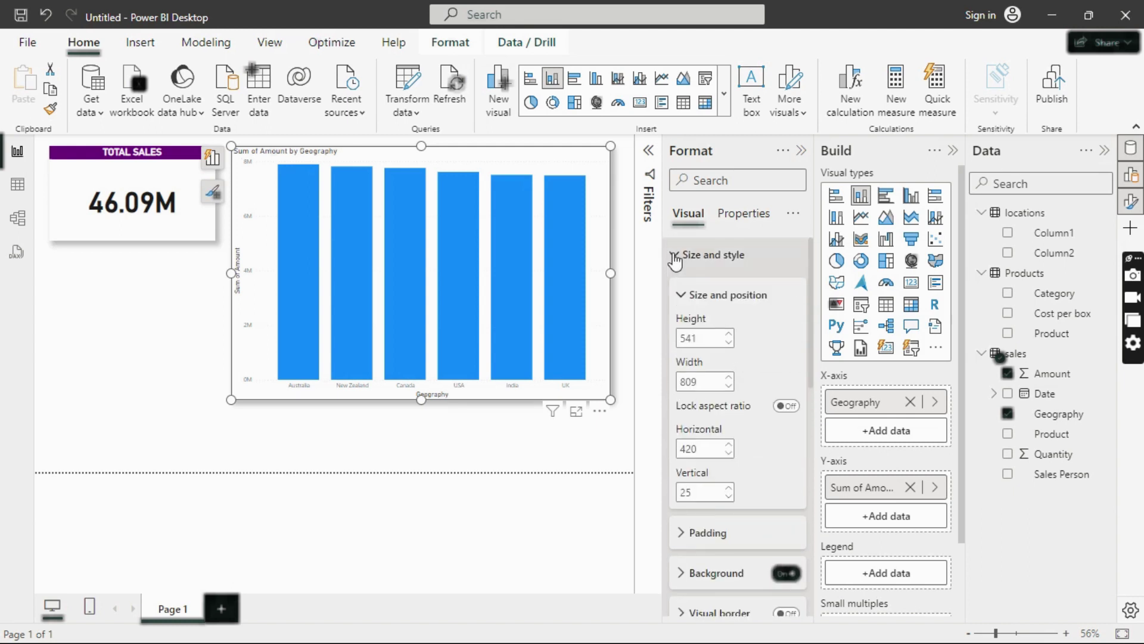
{"action": "left_click", "coordinate": [674, 256]}
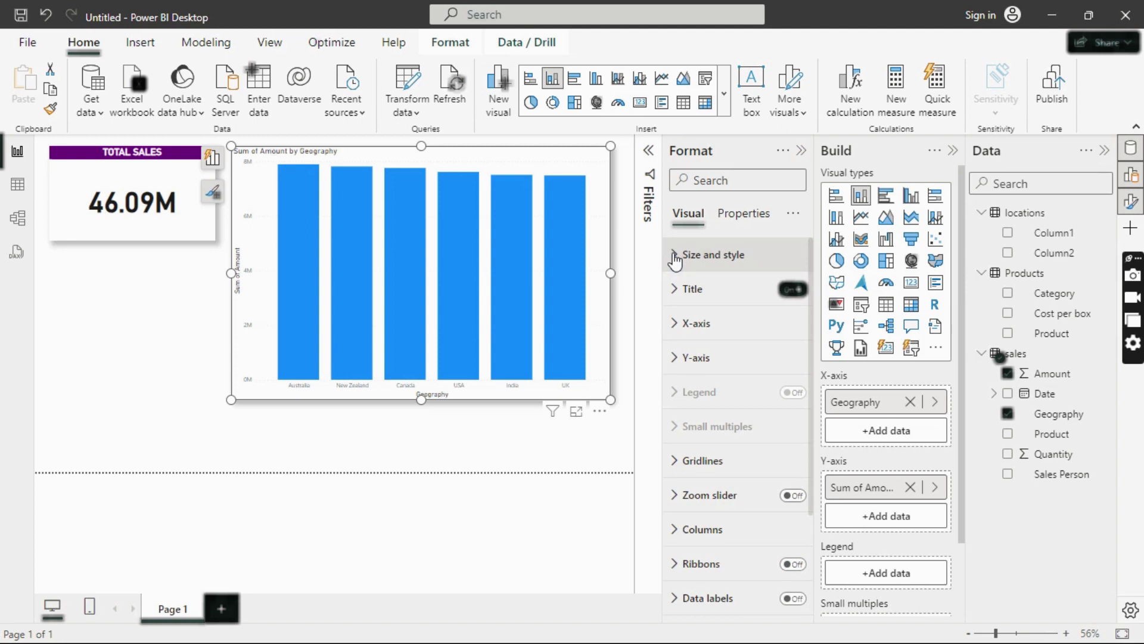
{"action": "left_click", "coordinate": [675, 292]}
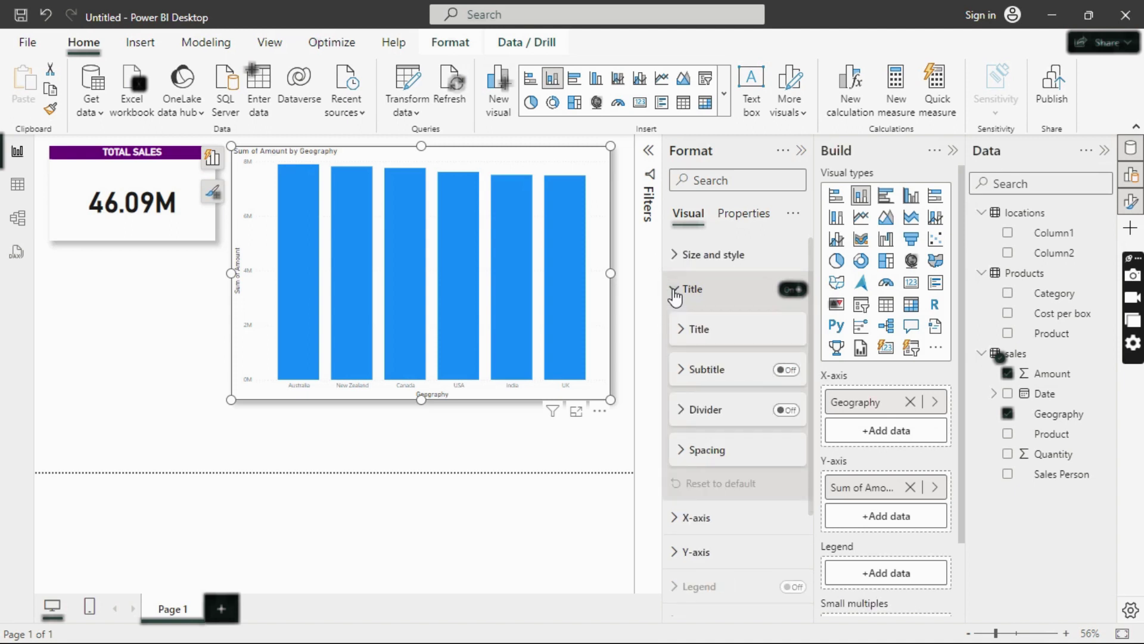
{"action": "left_click", "coordinate": [687, 337]}
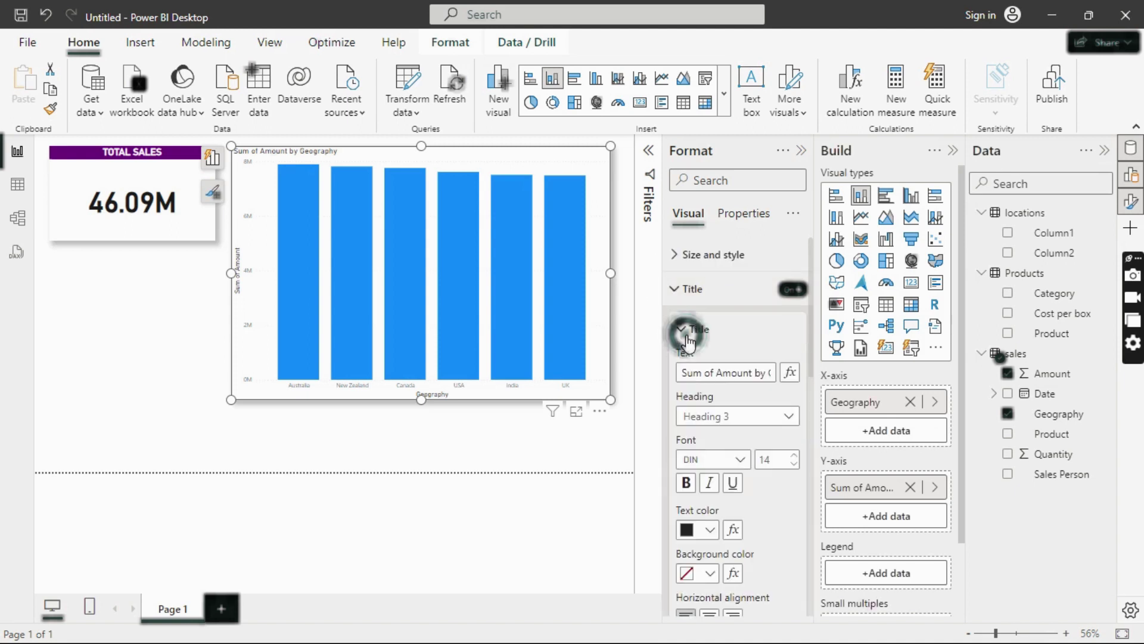
{"action": "left_click", "coordinate": [732, 369]}
{"action": "key", "text": "ctrl+a"}
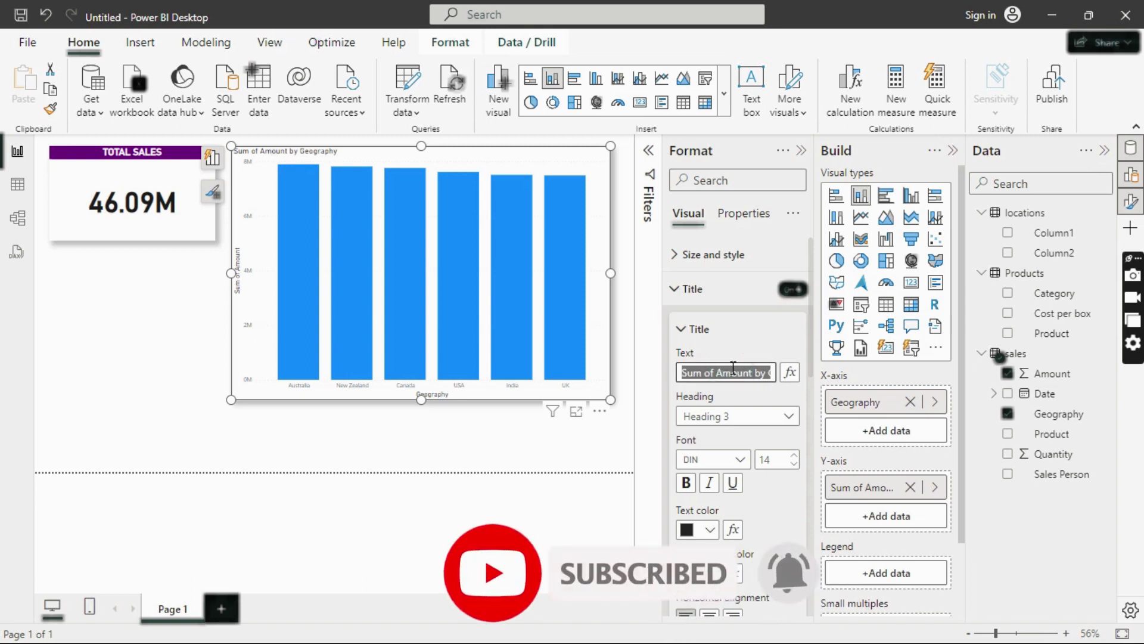
{"action": "type", "text": "Sales per COuntry"}
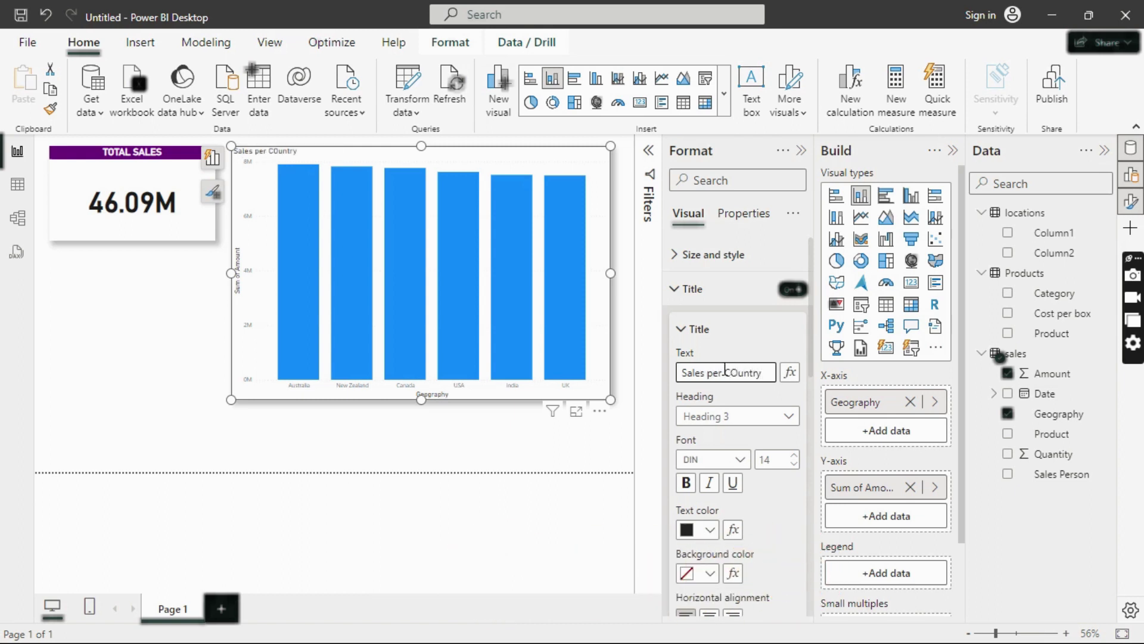
{"action": "left_click", "coordinate": [738, 370]}
{"action": "key", "text": "BackSpace"}
{"action": "left_click", "coordinate": [683, 371]}
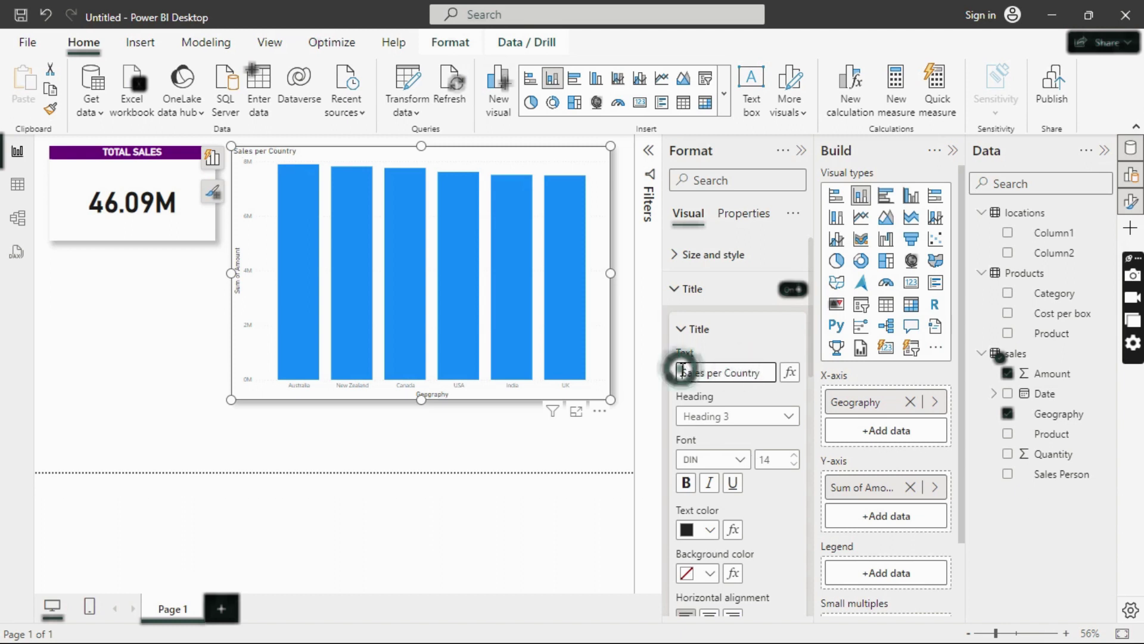
{"action": "type", "text": "Total"}
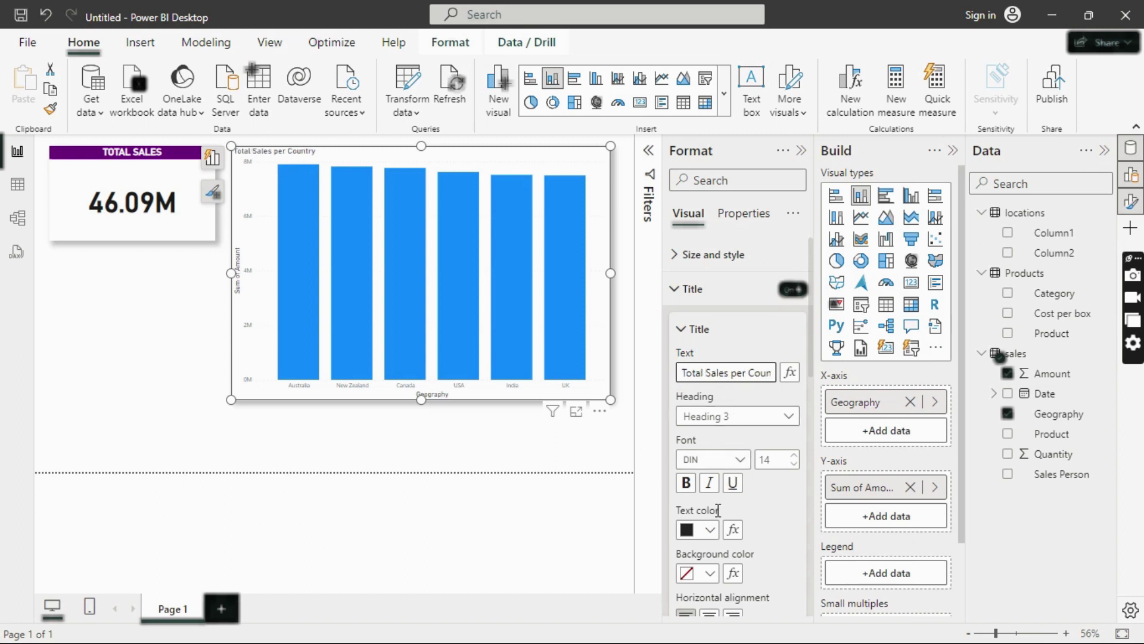
Step: Set the column chart title's text color to white (#FFFFFF) and its background color to the recently used dark purple
{"action": "left_click", "coordinate": [711, 529]}
{"action": "left_click", "coordinate": [712, 529]}
{"action": "left_click", "coordinate": [712, 529]}
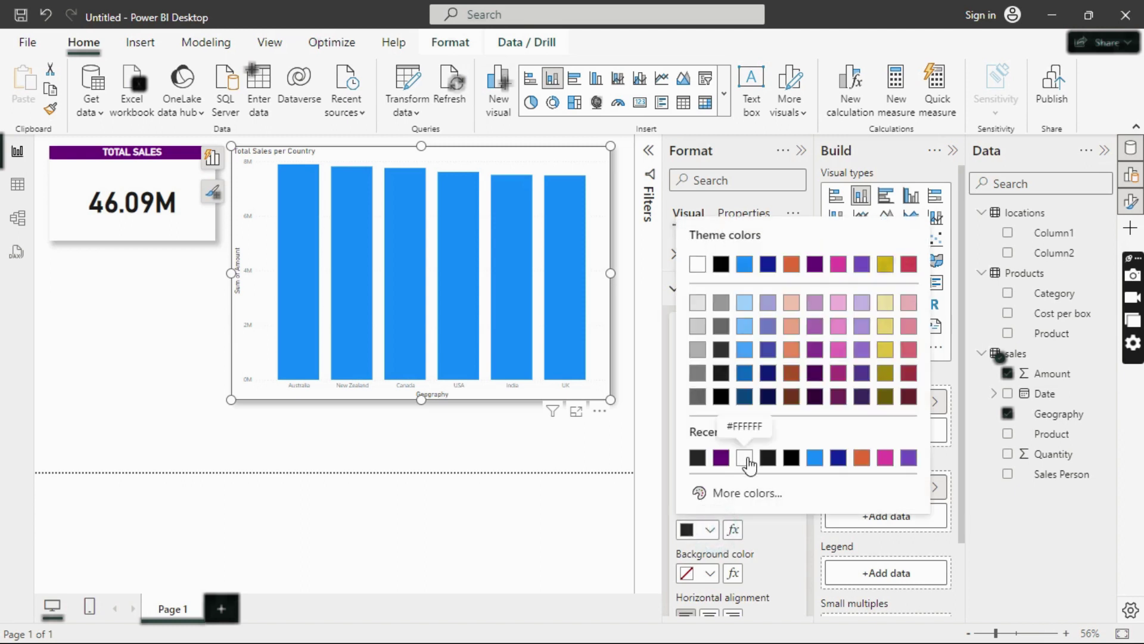
{"action": "left_click", "coordinate": [745, 458]}
{"action": "left_click", "coordinate": [710, 572]}
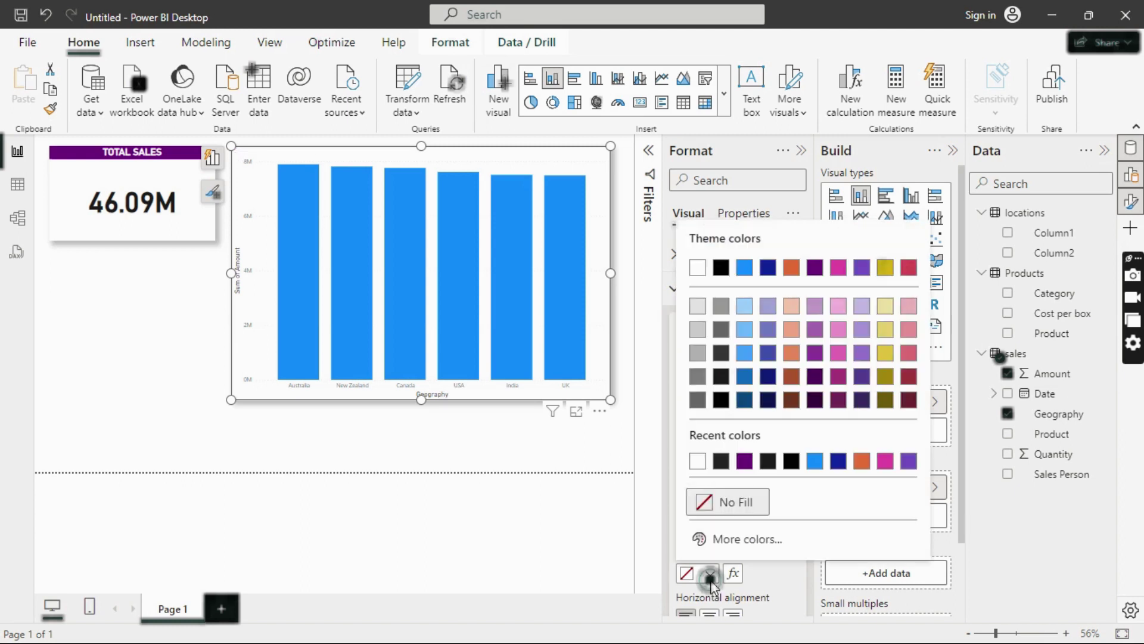
{"action": "left_click", "coordinate": [745, 461]}
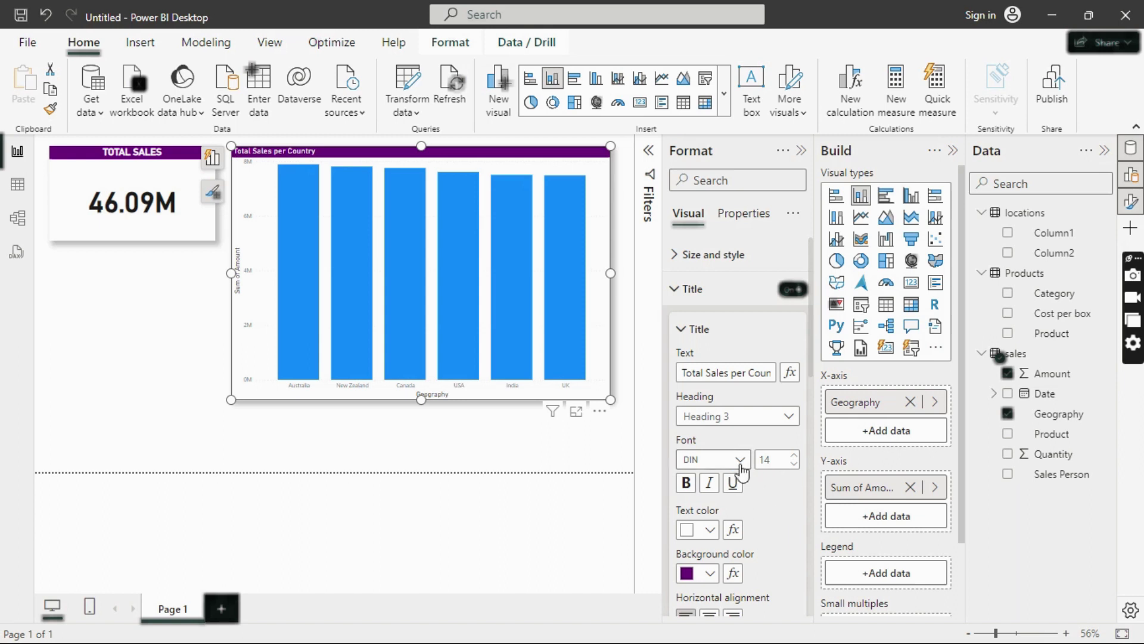
Step: Make the column chart's title bold and set its font size to 17, matching the TOTAL SALES card
{"action": "left_click", "coordinate": [796, 456]}
{"action": "left_click", "coordinate": [796, 455]}
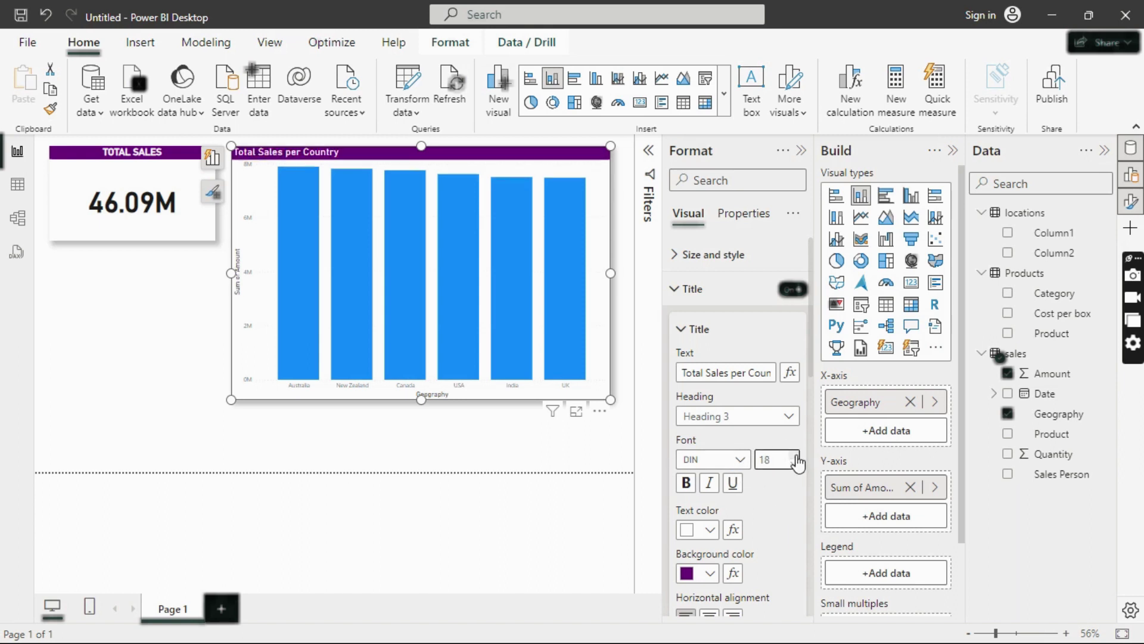
{"action": "left_click", "coordinate": [686, 482]}
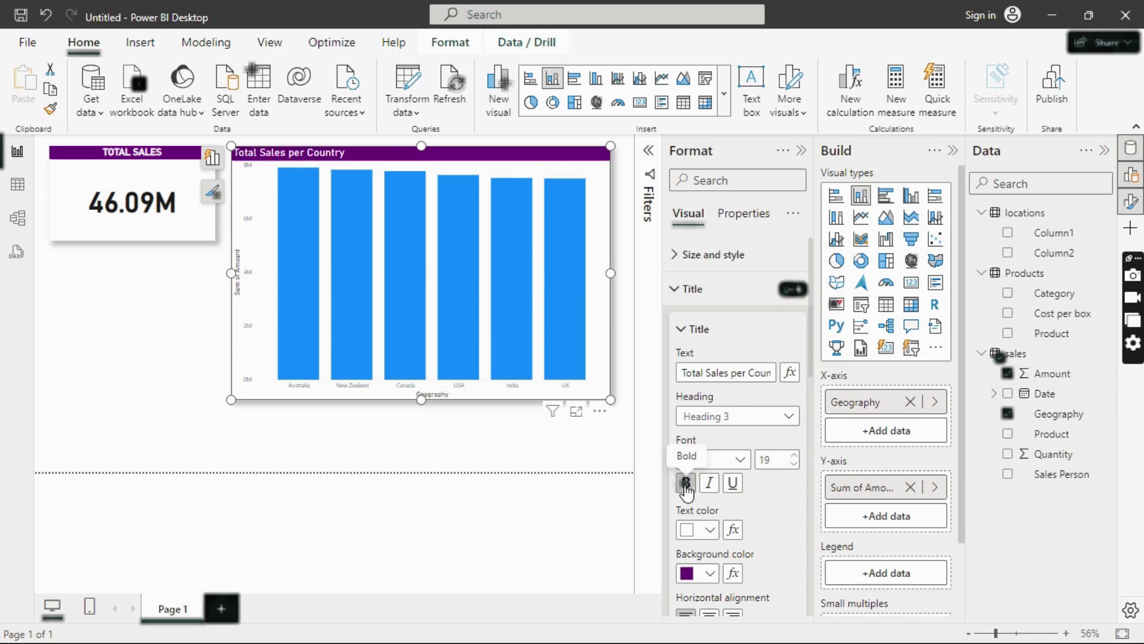
{"action": "left_click", "coordinate": [179, 182]}
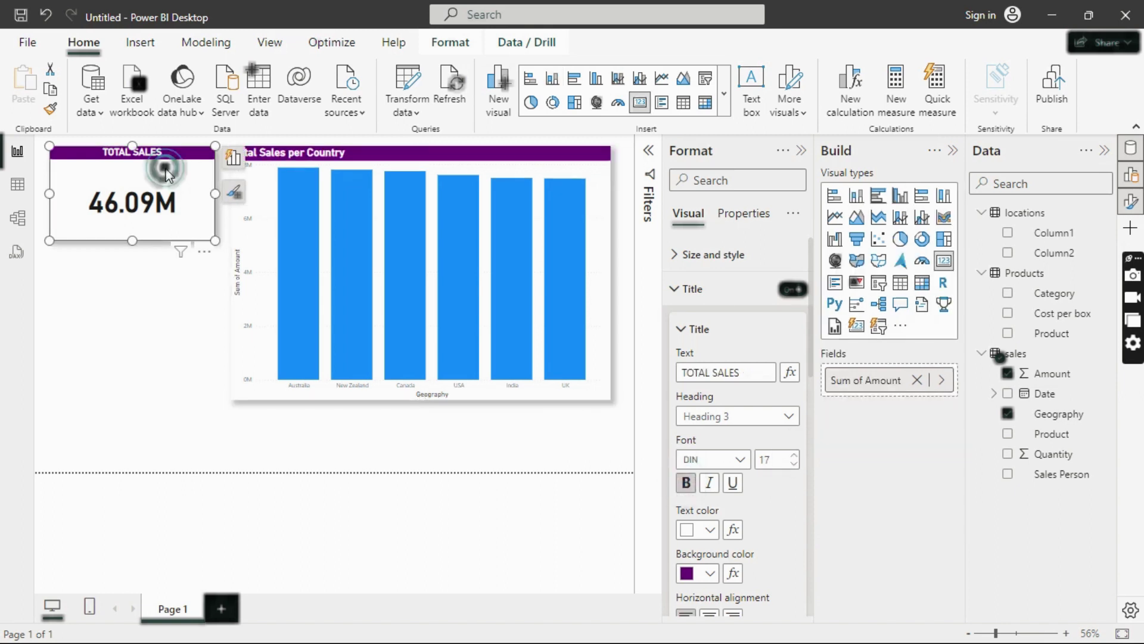
{"action": "left_click", "coordinate": [453, 153]}
{"action": "left_click", "coordinate": [793, 457]}
{"action": "left_click", "coordinate": [793, 464]}
{"action": "left_click", "coordinate": [793, 464]}
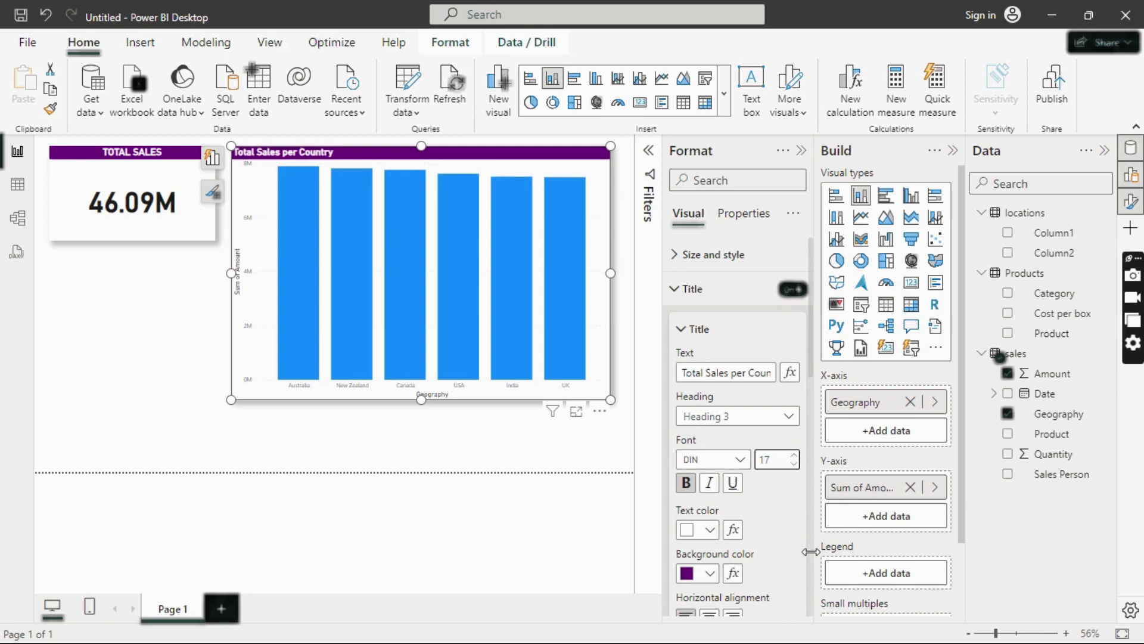
Step: Center the column chart's title horizontally and collapse the title settings
{"action": "scroll", "coordinate": [793, 548], "scroll_direction": "down", "scroll_amount": 3}
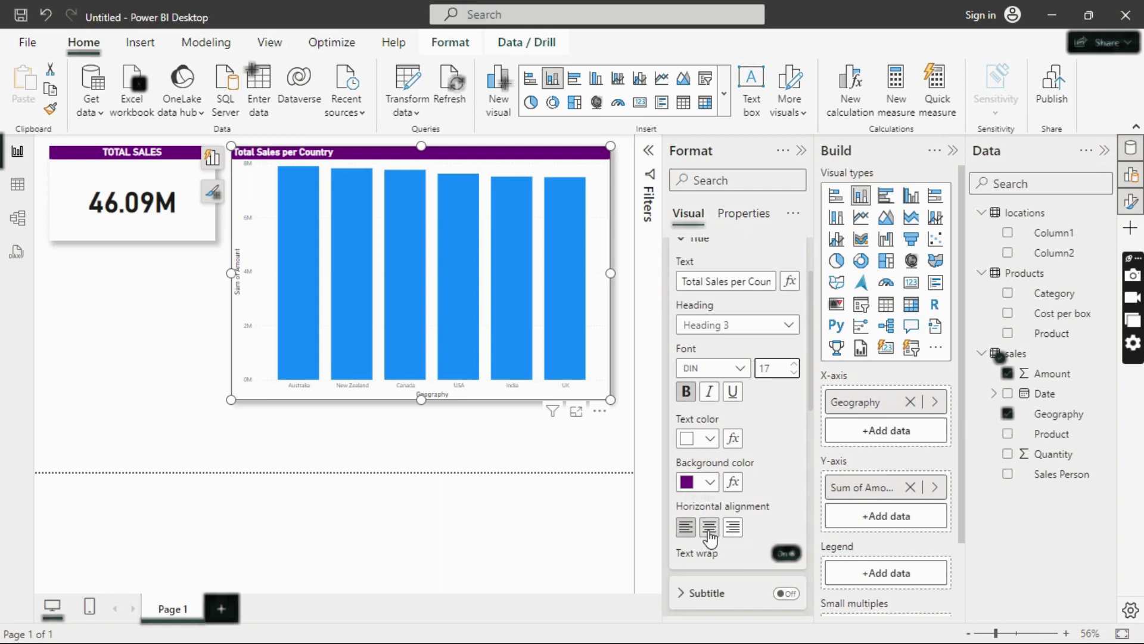
{"action": "left_click", "coordinate": [708, 530]}
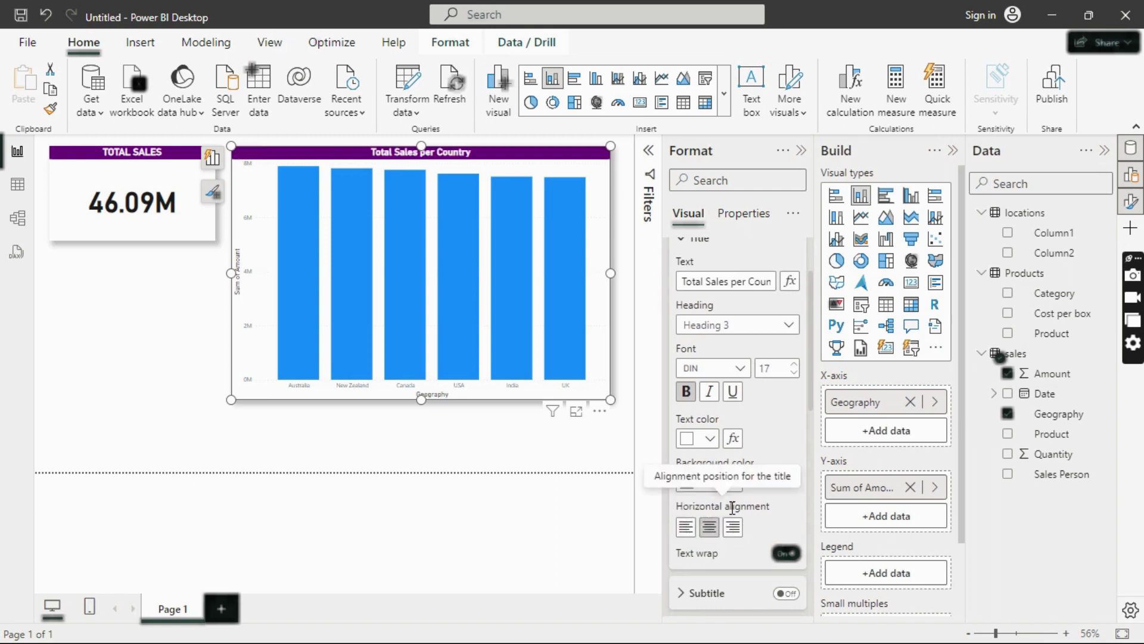
{"action": "scroll", "coordinate": [732, 507], "scroll_direction": "up", "scroll_amount": 3}
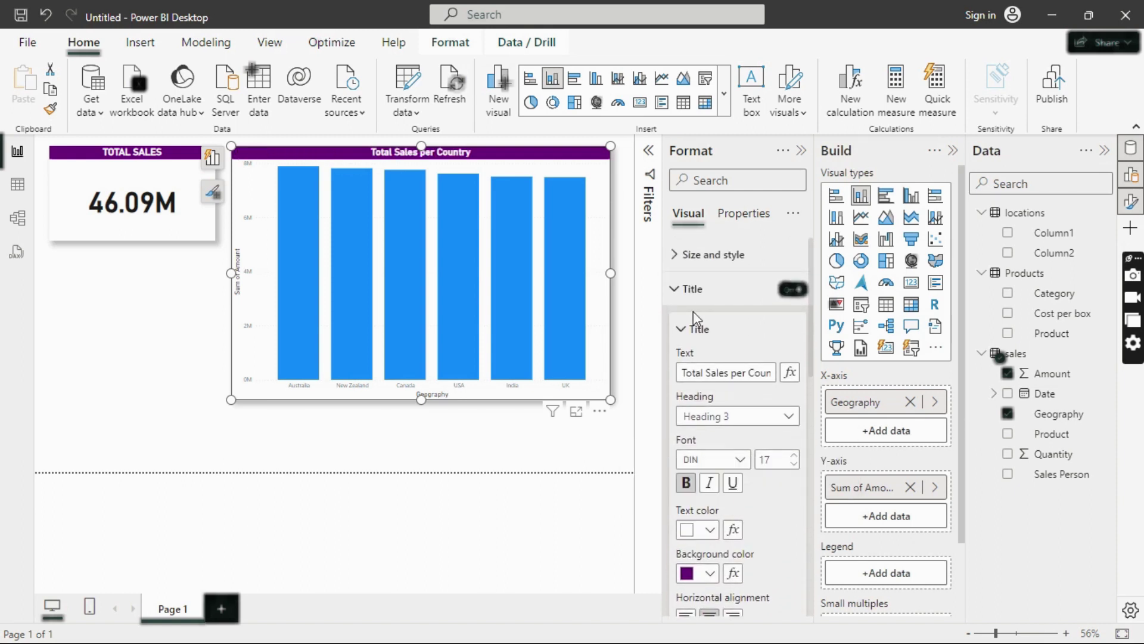
{"action": "left_click", "coordinate": [675, 290]}
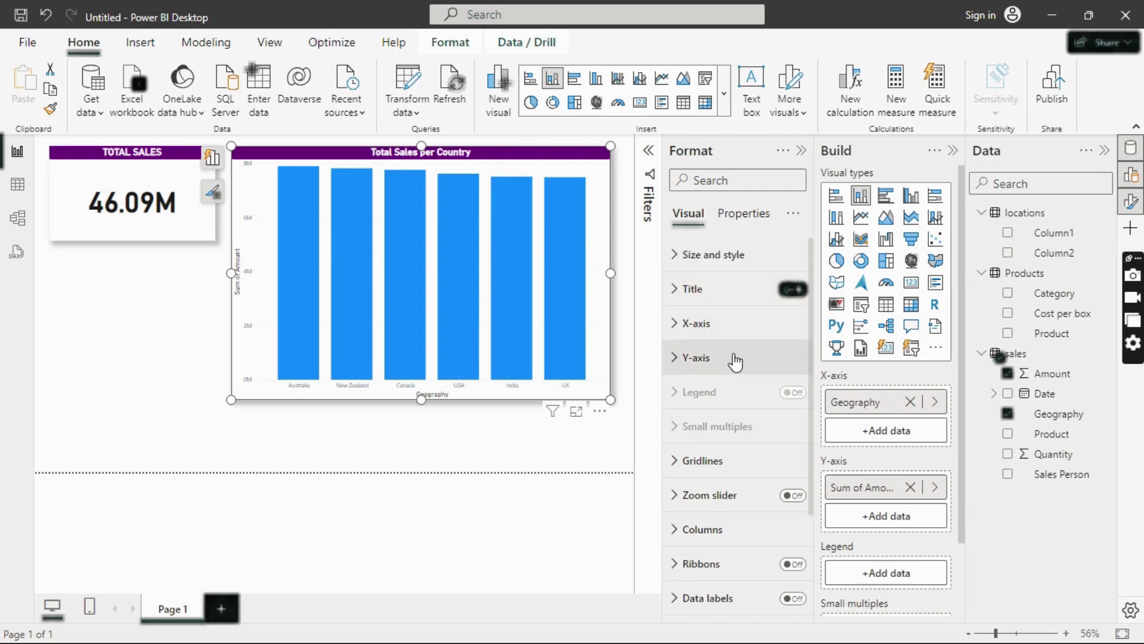
Step: Change the column chart's title text to "TOTAL SALES PER COUNTRY" and collapse the title settings
{"action": "left_click", "coordinate": [675, 289]}
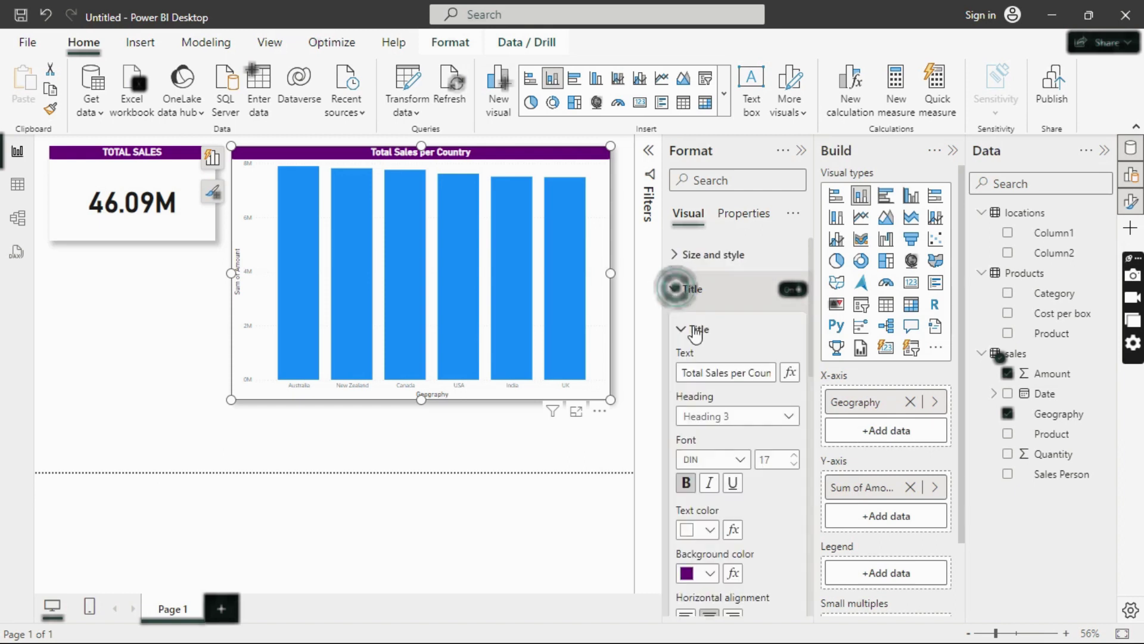
{"action": "triple_click", "coordinate": [725, 375]}
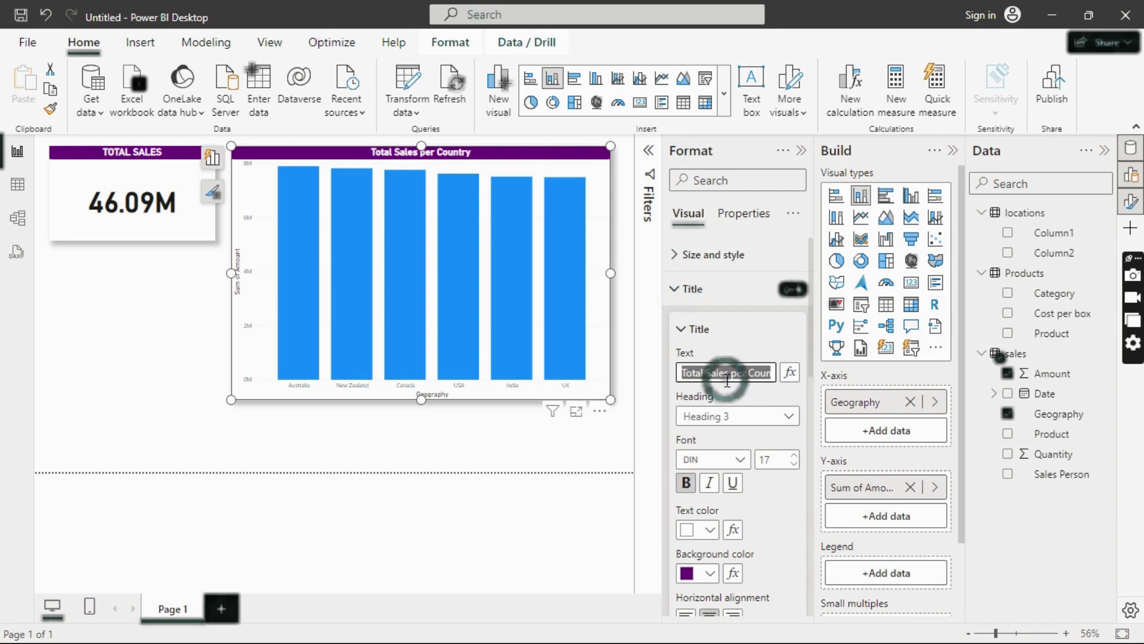
{"action": "type", "text": "TOTAL SALES"}
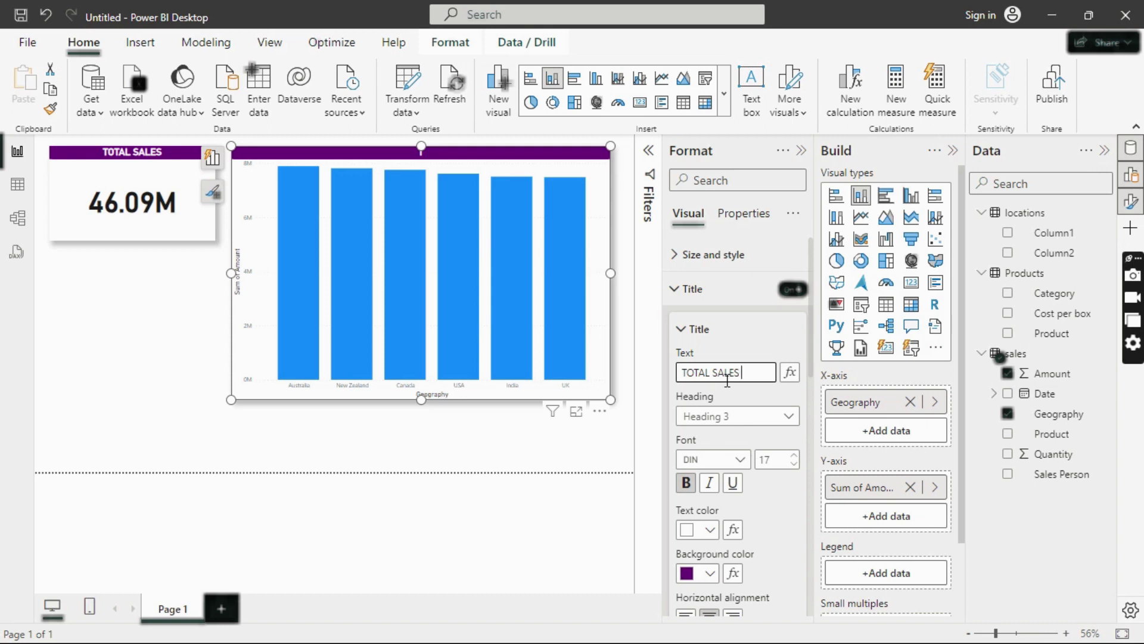
{"action": "type", "text": " PER COUNTRY"}
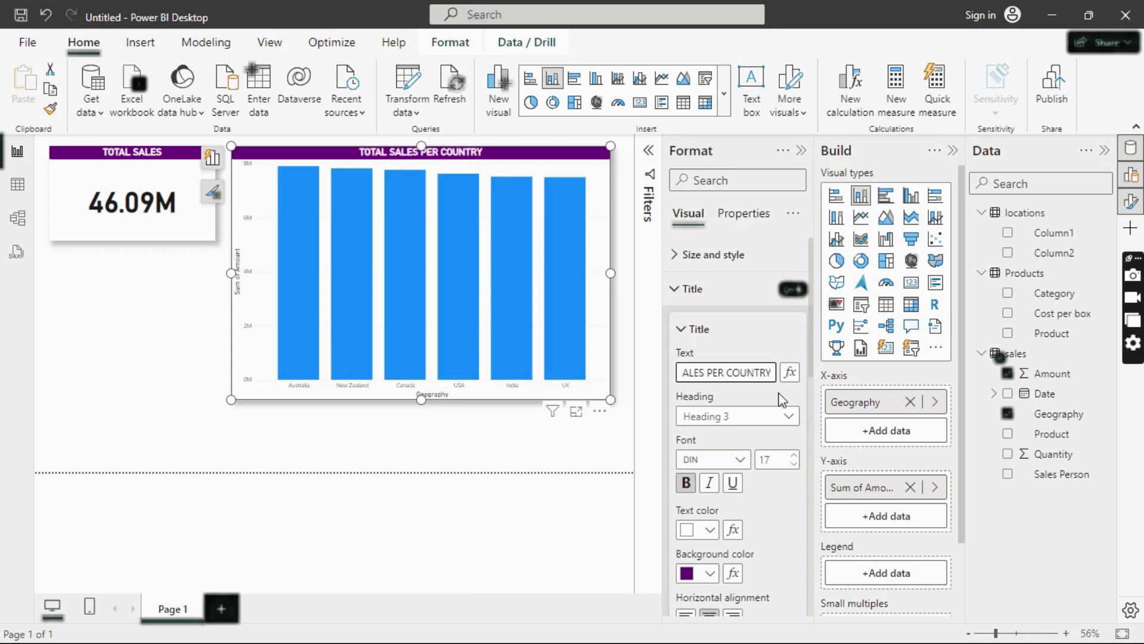
{"action": "left_click", "coordinate": [683, 331]}
{"action": "left_click", "coordinate": [676, 288]}
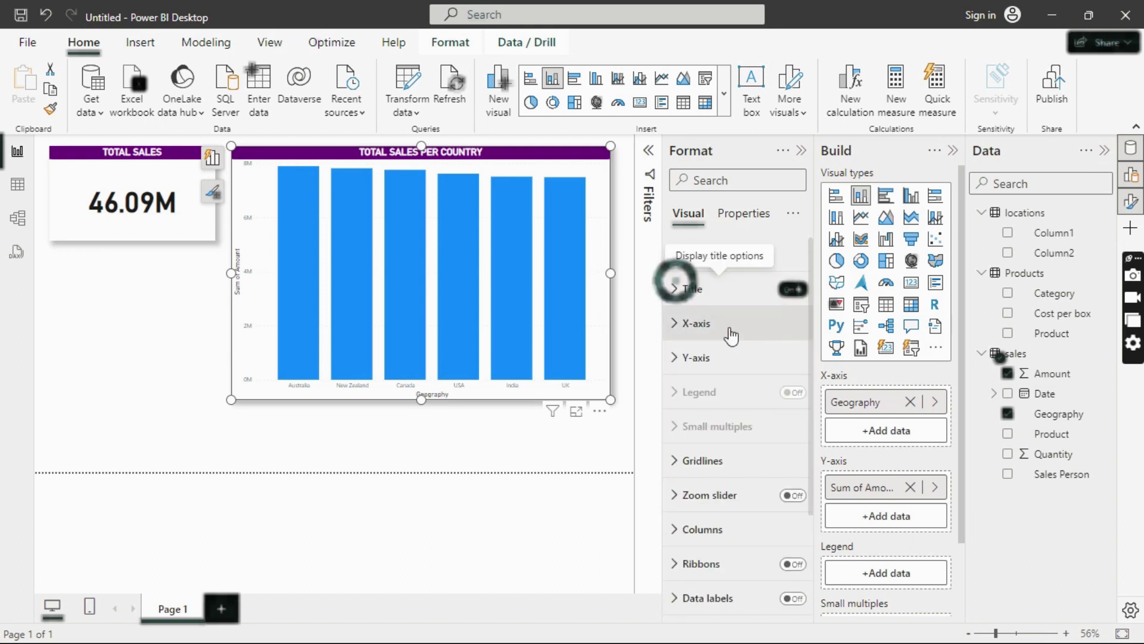
Step: Set the font size of the column chart's X-axis values to 15 and make them bold
{"action": "left_click", "coordinate": [678, 326]}
{"action": "scroll", "coordinate": [677, 329], "scroll_direction": "down", "scroll_amount": 2}
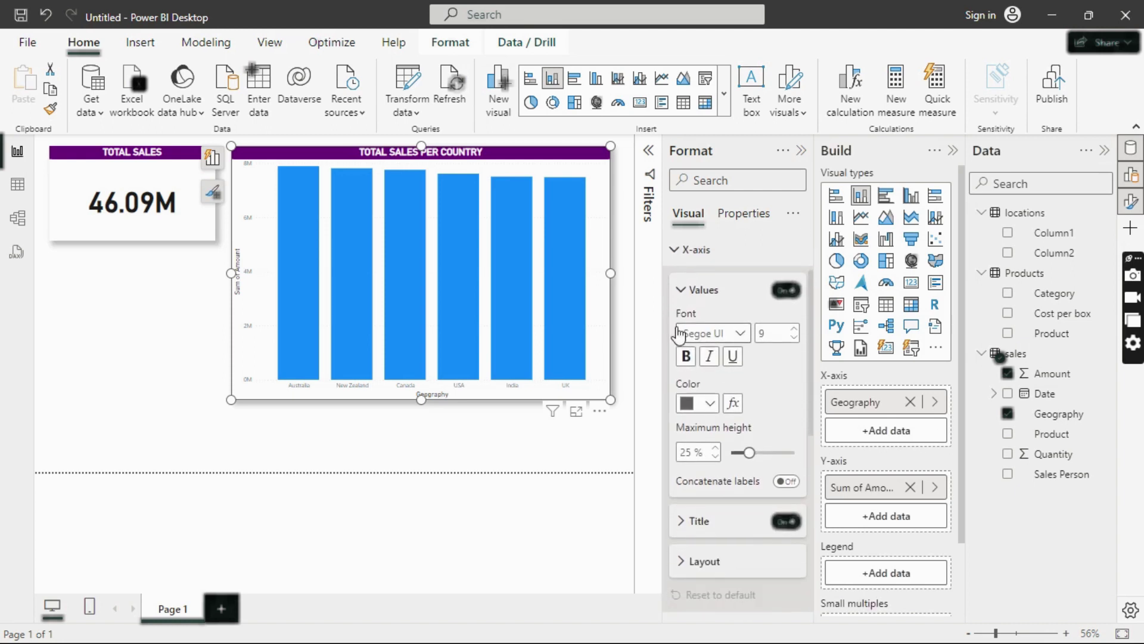
{"action": "scroll", "coordinate": [677, 328], "scroll_direction": "down", "scroll_amount": 1}
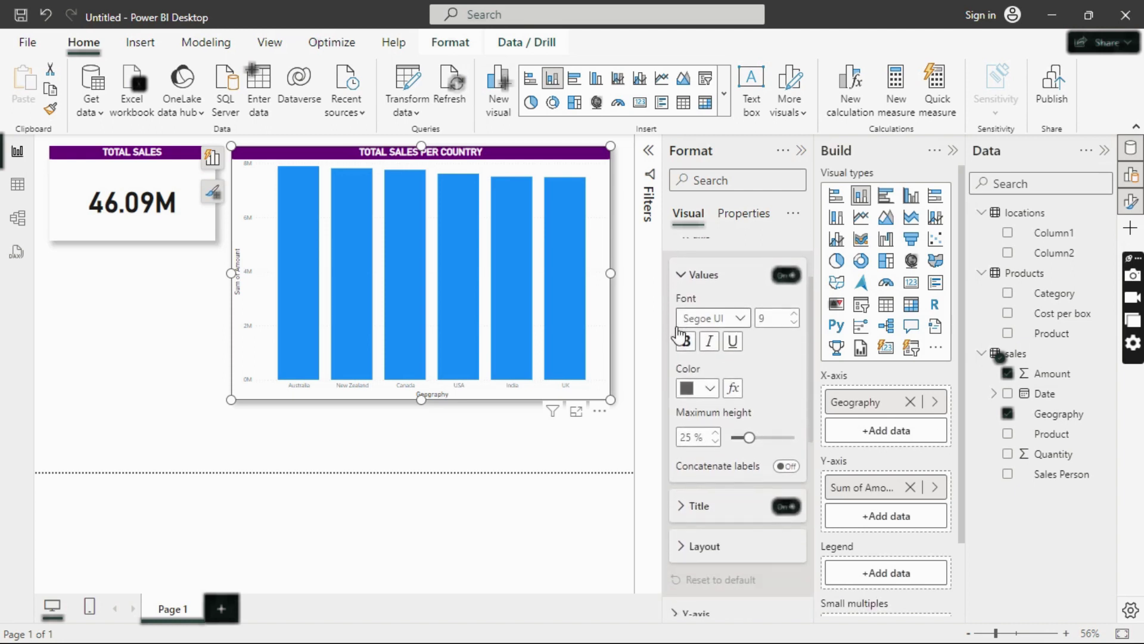
{"action": "left_click", "coordinate": [792, 314]}
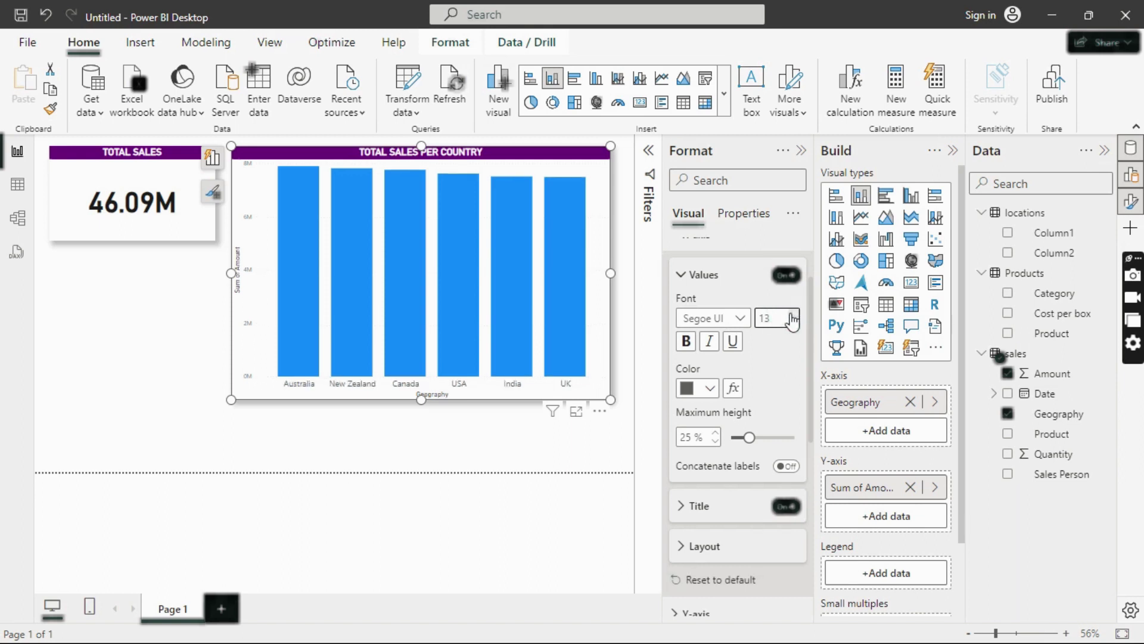
{"action": "left_click", "coordinate": [793, 315]}
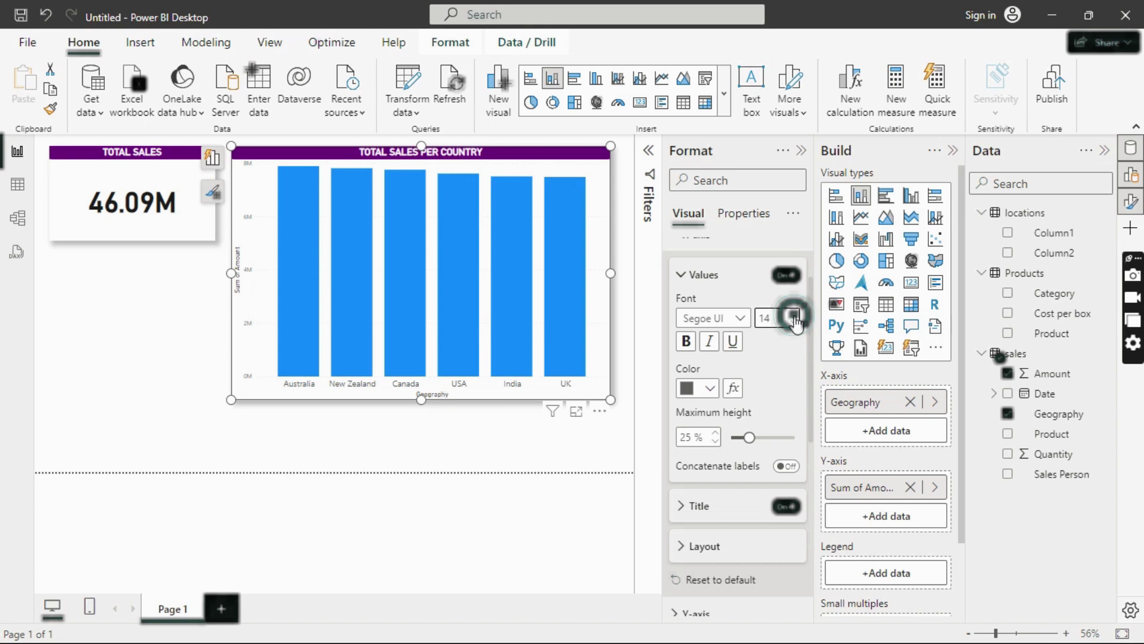
{"action": "left_click", "coordinate": [793, 316]}
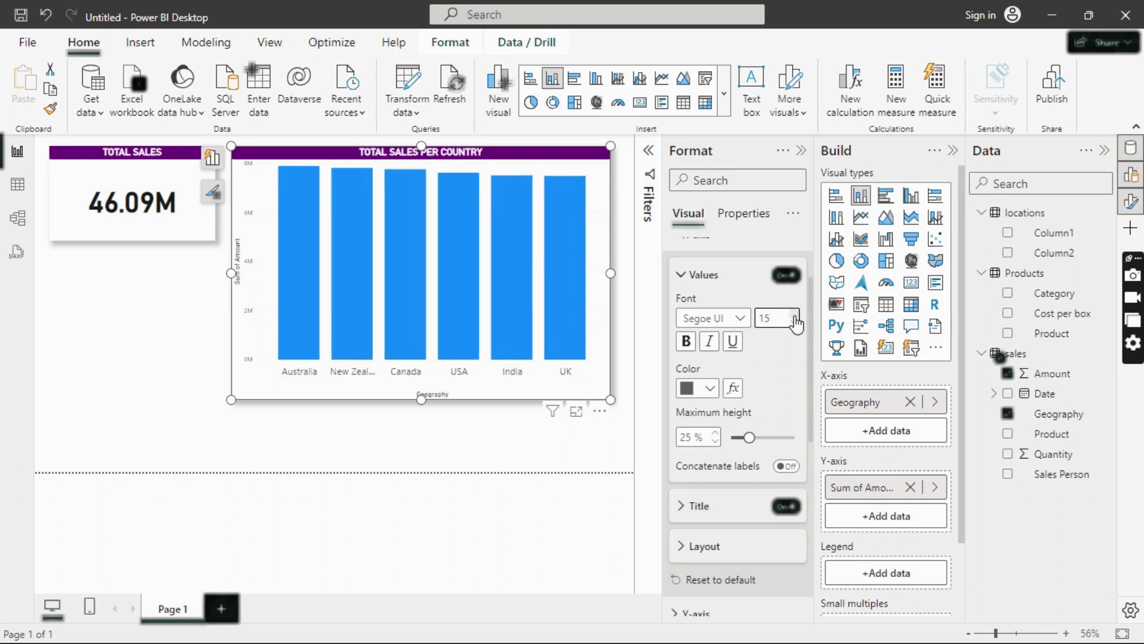
{"action": "left_click", "coordinate": [687, 342]}
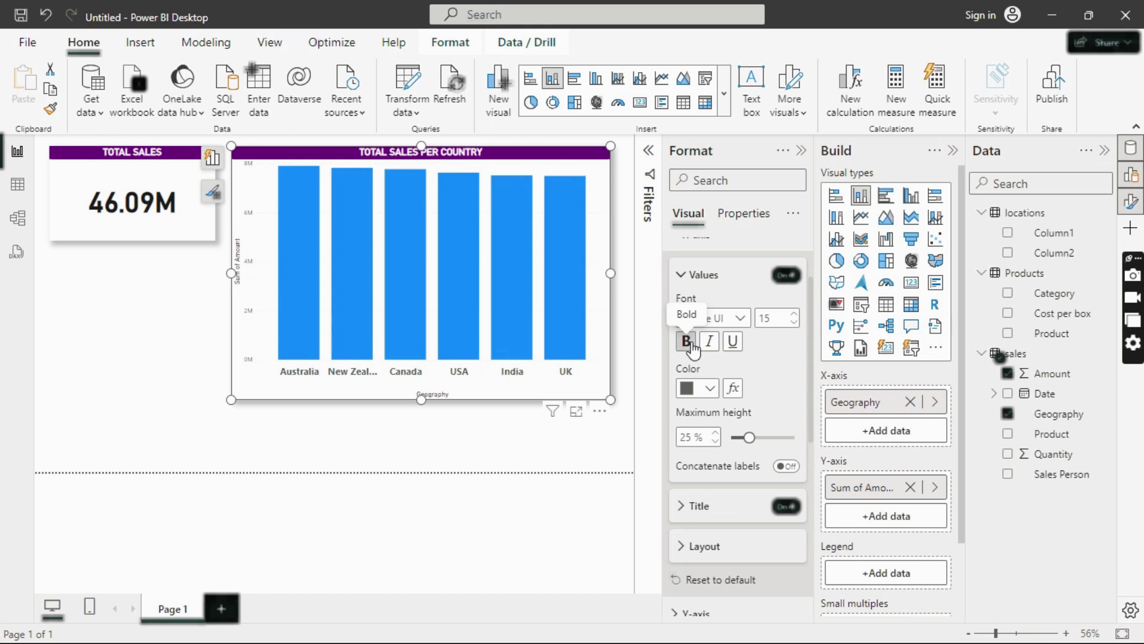
Step: Color the X-axis values with the recently used near-black shade and turn off the X-axis title
{"action": "left_click", "coordinate": [710, 388]}
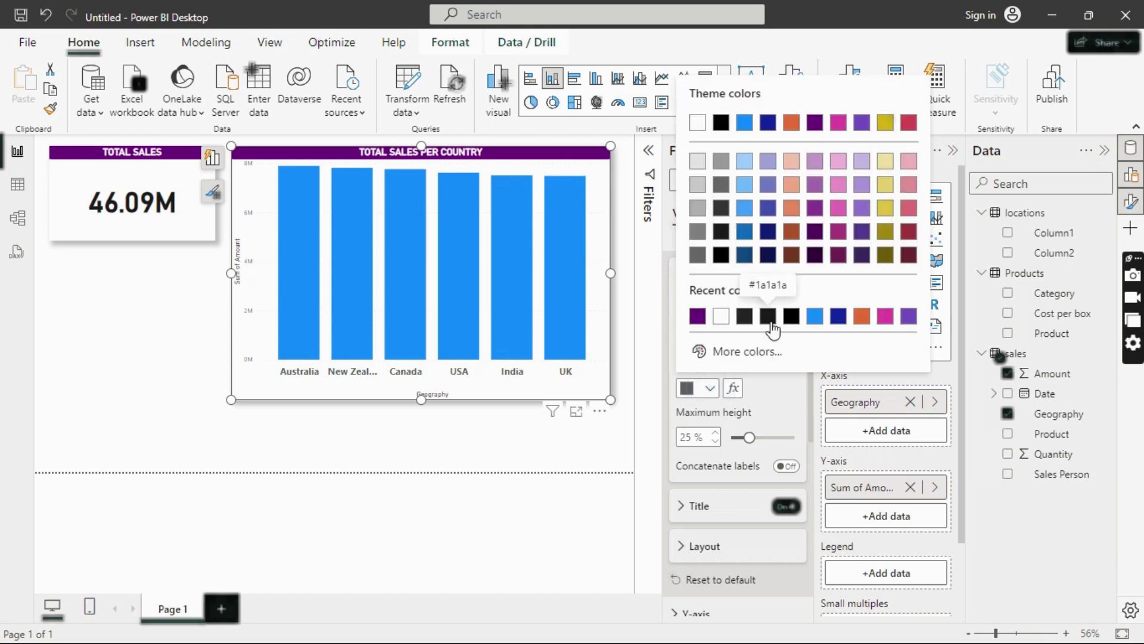
{"action": "left_click", "coordinate": [791, 320]}
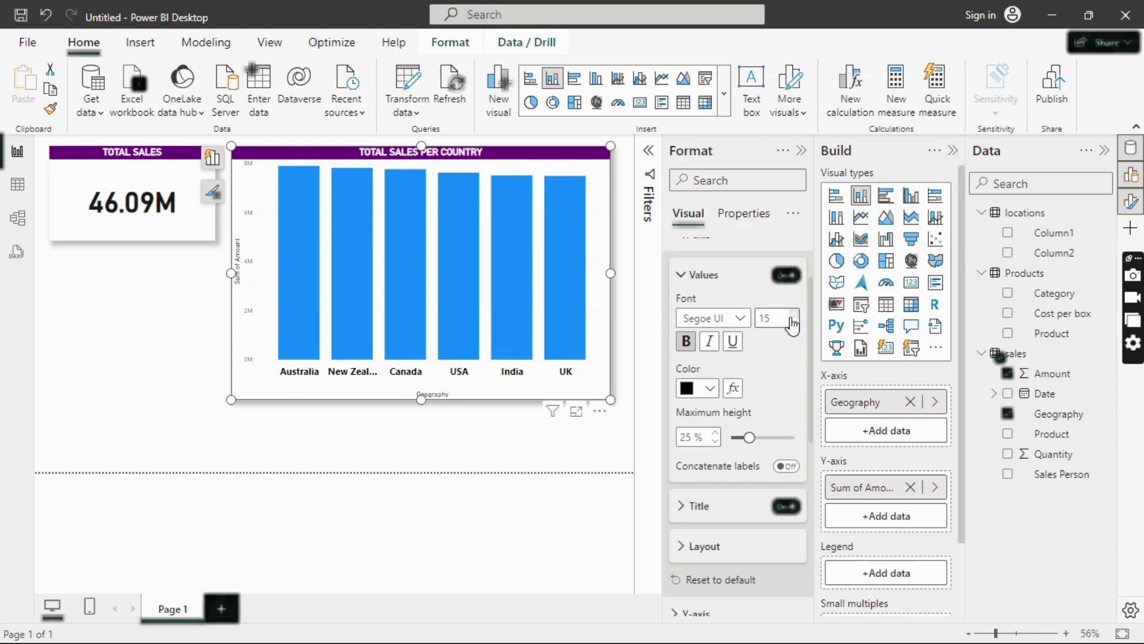
{"action": "left_click", "coordinate": [710, 390]}
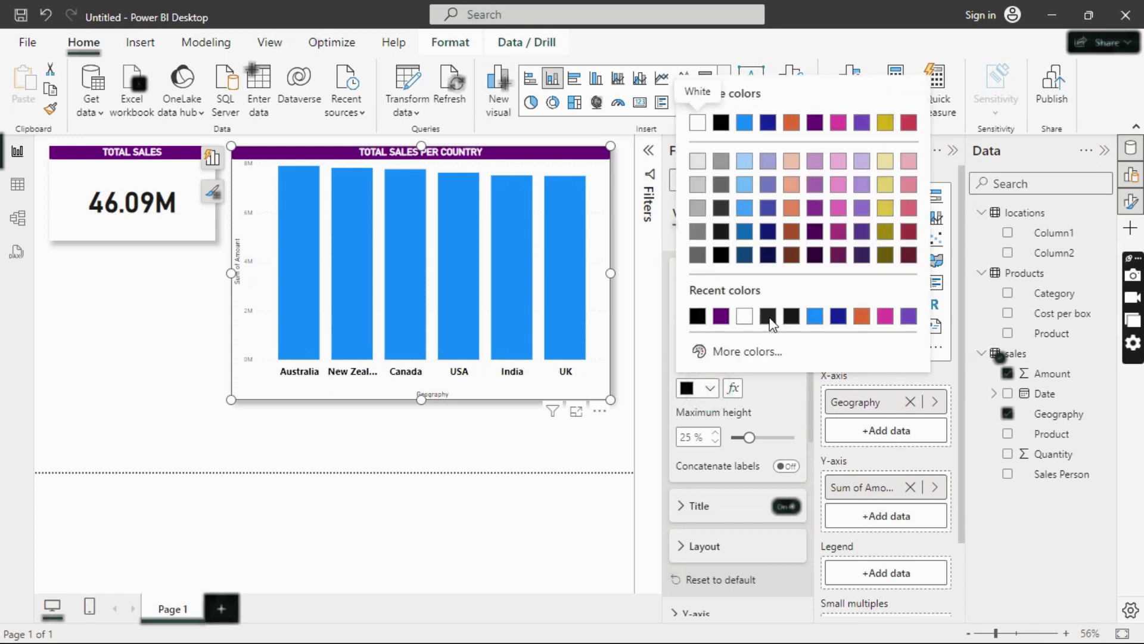
{"action": "left_click", "coordinate": [769, 317]}
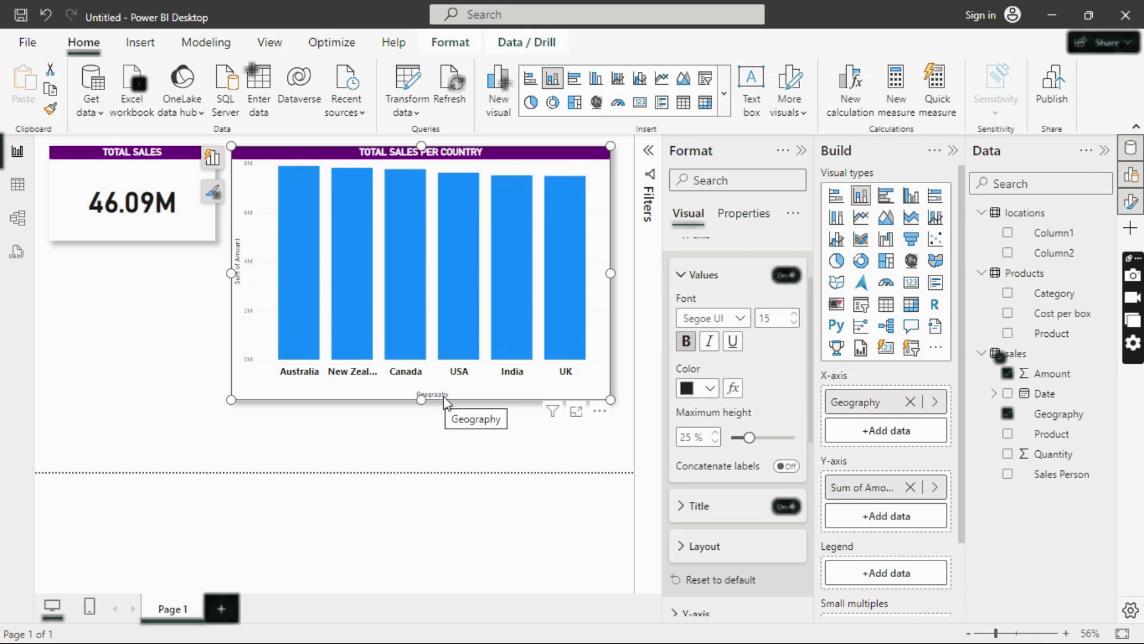
{"action": "left_click", "coordinate": [786, 508]}
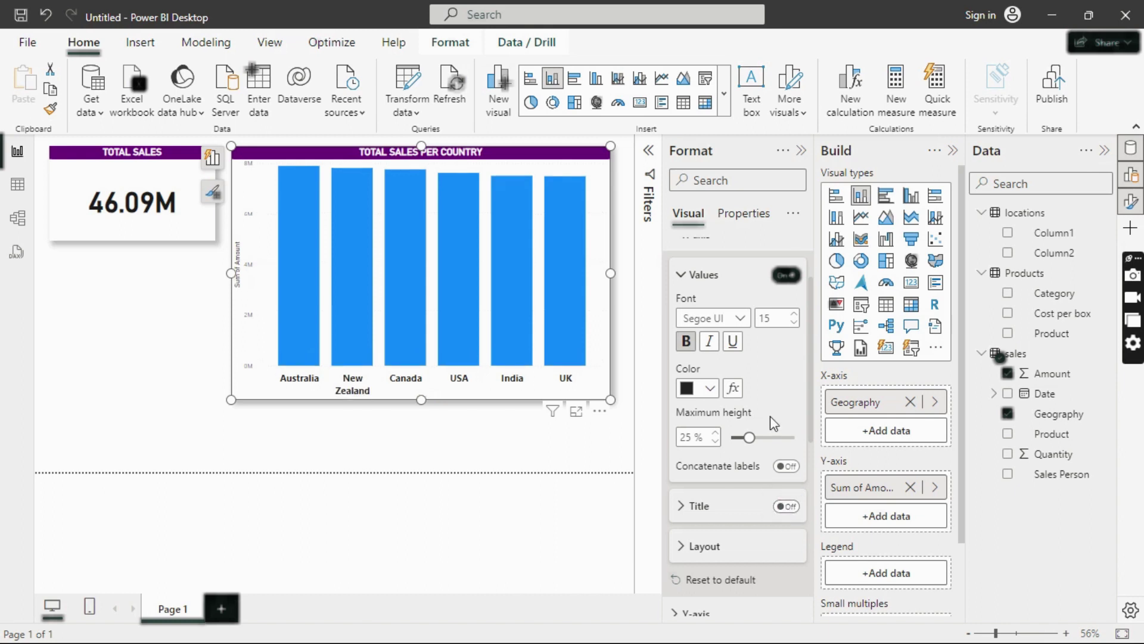
Step: Check the minimum category width option in the X-axis layout settings and collapse the X-axis settings
{"action": "scroll", "coordinate": [773, 423], "scroll_direction": "up", "scroll_amount": 3}
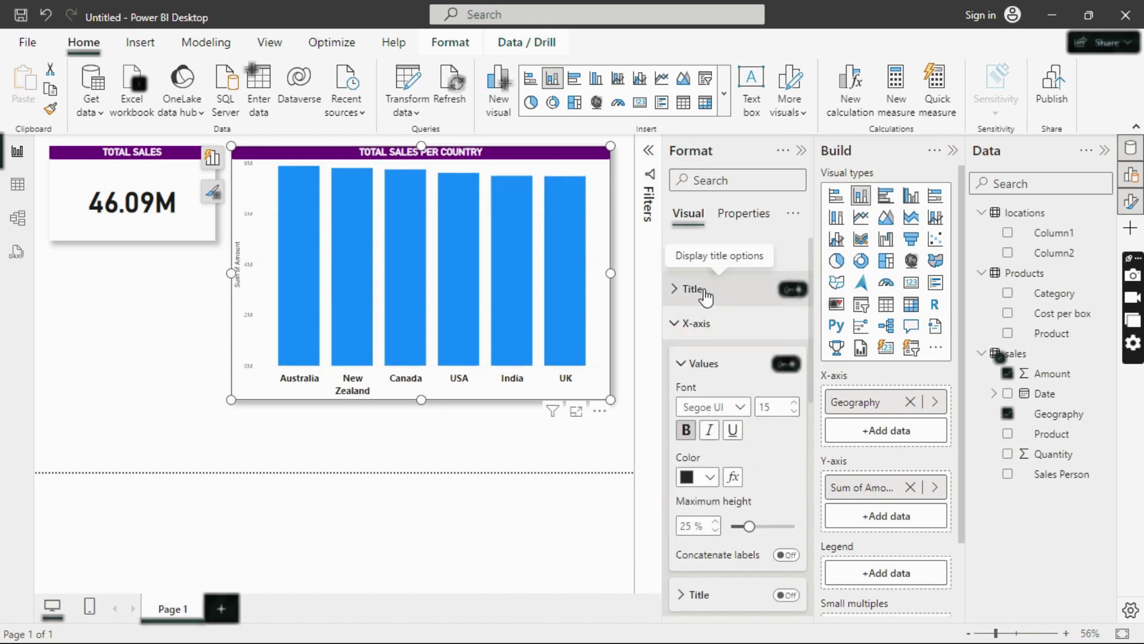
{"action": "scroll", "coordinate": [739, 444], "scroll_direction": "down", "scroll_amount": 5}
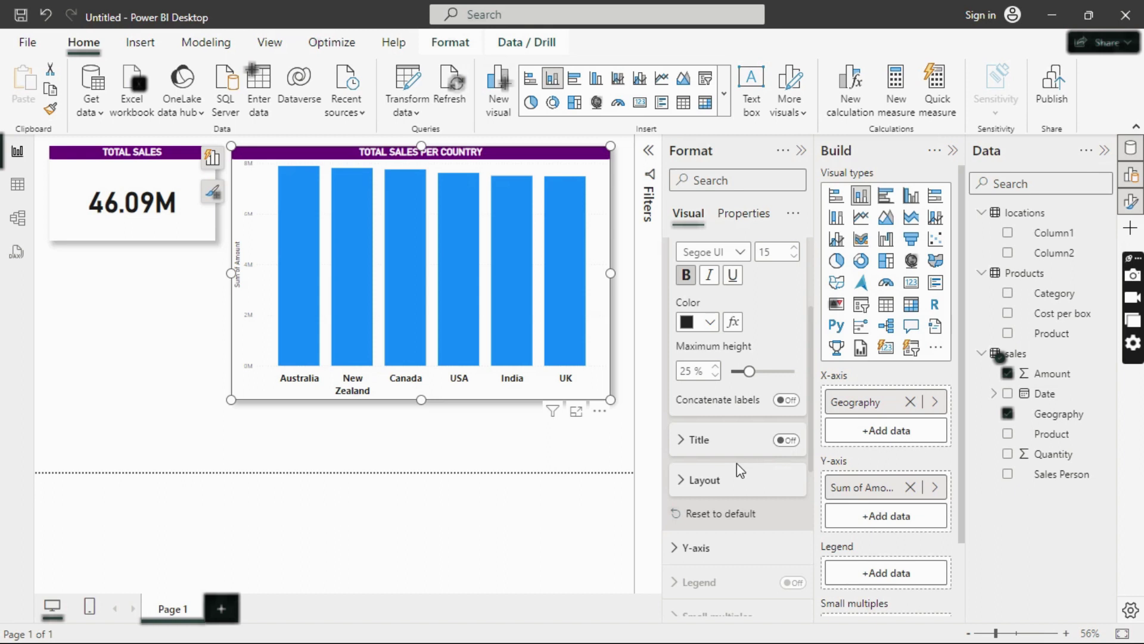
{"action": "left_click", "coordinate": [691, 480]}
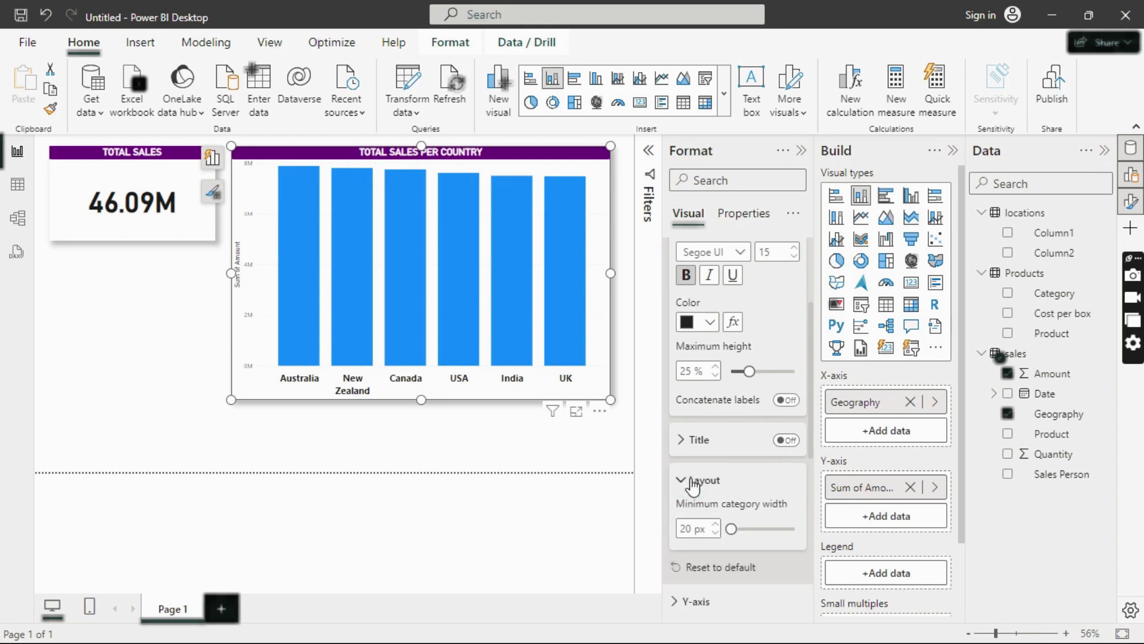
{"action": "left_click", "coordinate": [691, 480]}
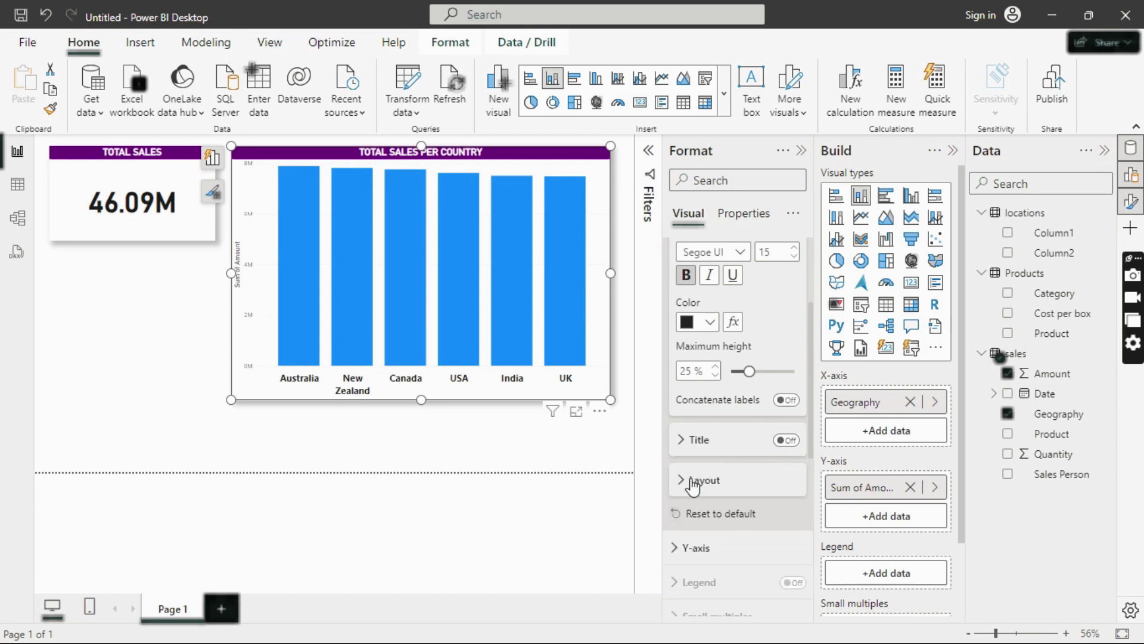
{"action": "scroll", "coordinate": [705, 422], "scroll_direction": "up", "scroll_amount": 5}
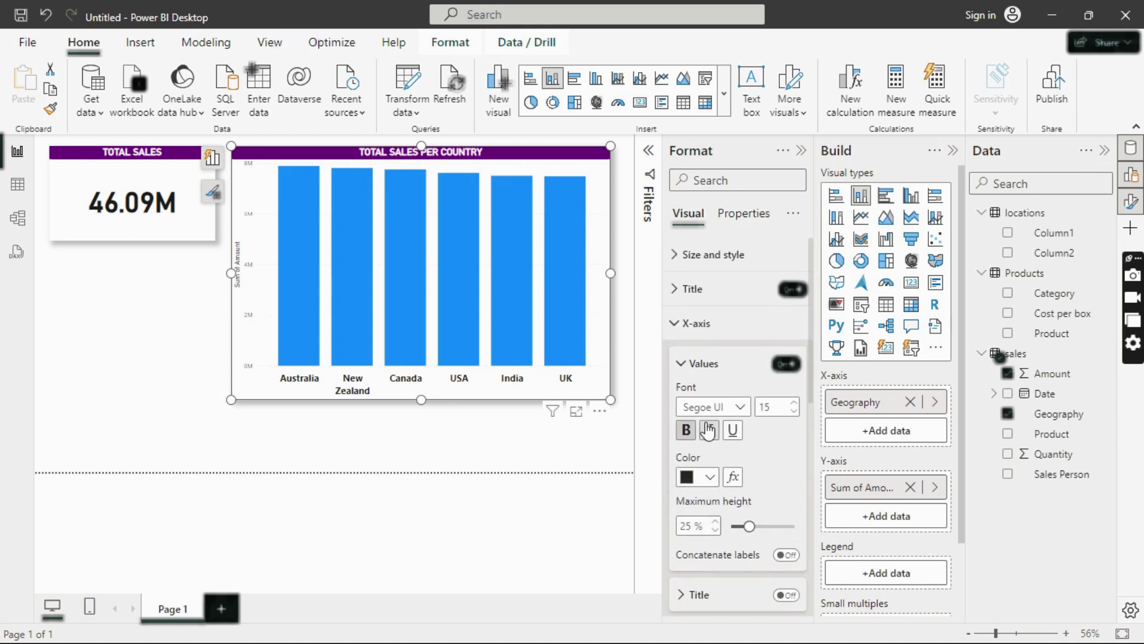
{"action": "left_click", "coordinate": [675, 324]}
Step: Turn off the column chart's Y-axis values and Y-axis title, and collapse the Y-axis settings
{"action": "left_click", "coordinate": [674, 357]}
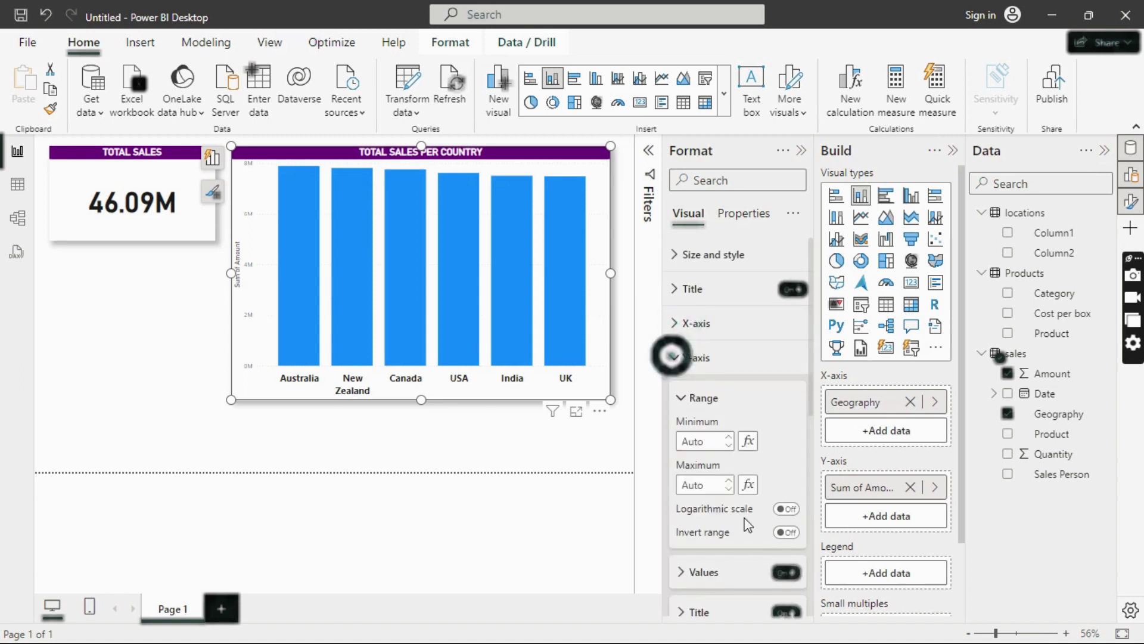
{"action": "scroll", "coordinate": [747, 524], "scroll_direction": "down", "scroll_amount": 3}
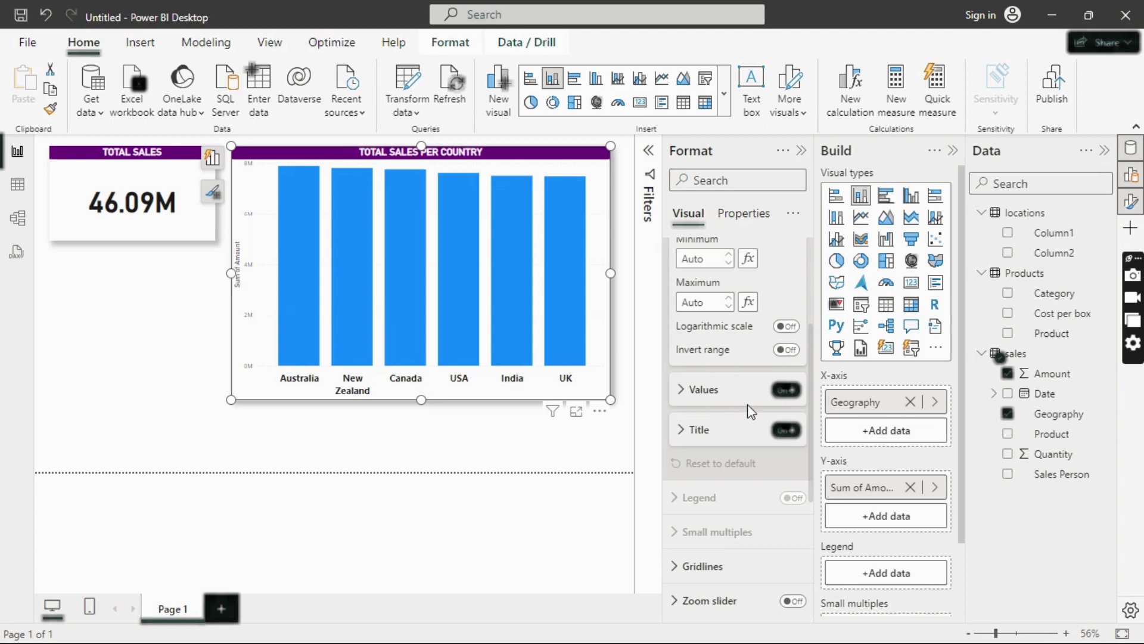
{"action": "left_click", "coordinate": [786, 433]}
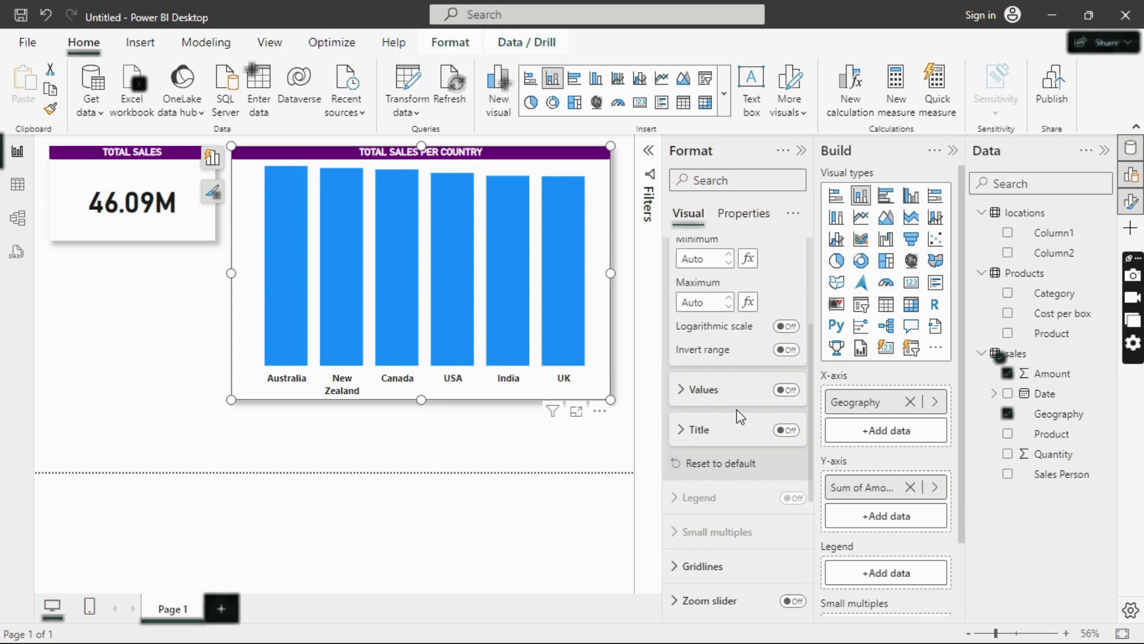
{"action": "scroll", "coordinate": [700, 453], "scroll_direction": "down", "scroll_amount": 3}
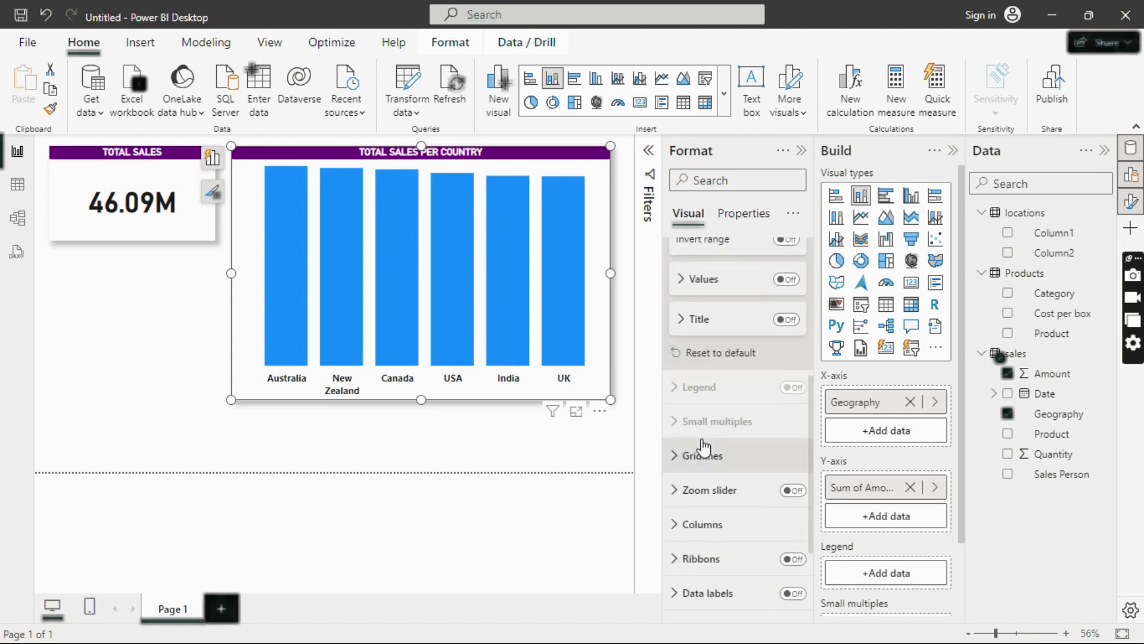
{"action": "scroll", "coordinate": [704, 447], "scroll_direction": "up", "scroll_amount": 5}
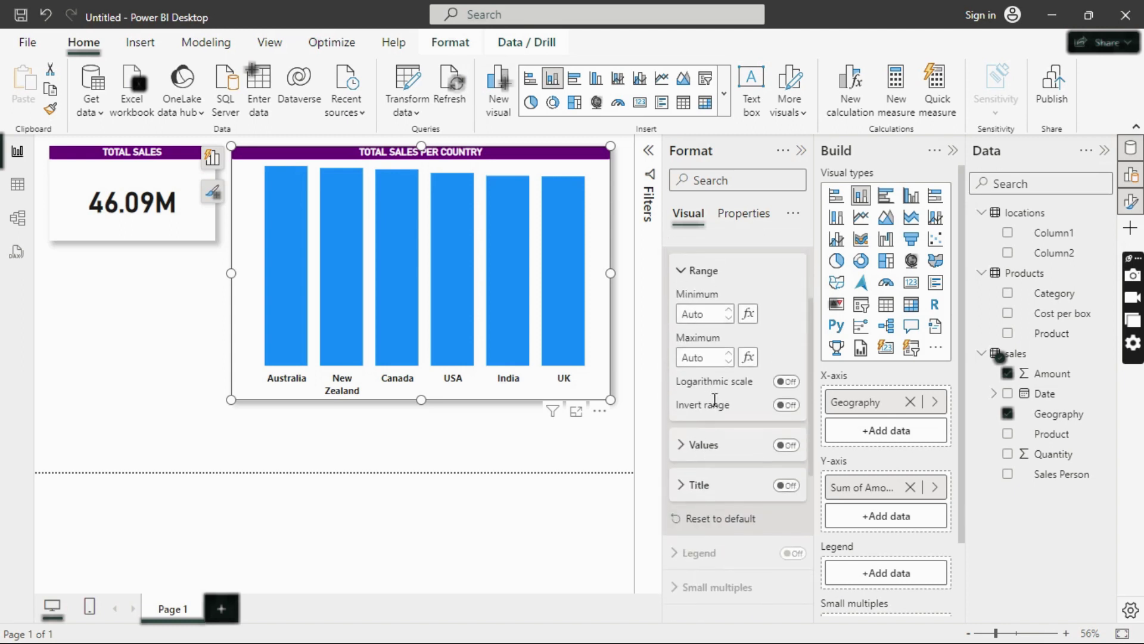
{"action": "scroll", "coordinate": [715, 405], "scroll_direction": "up", "scroll_amount": 3}
{"action": "left_click", "coordinate": [673, 358]}
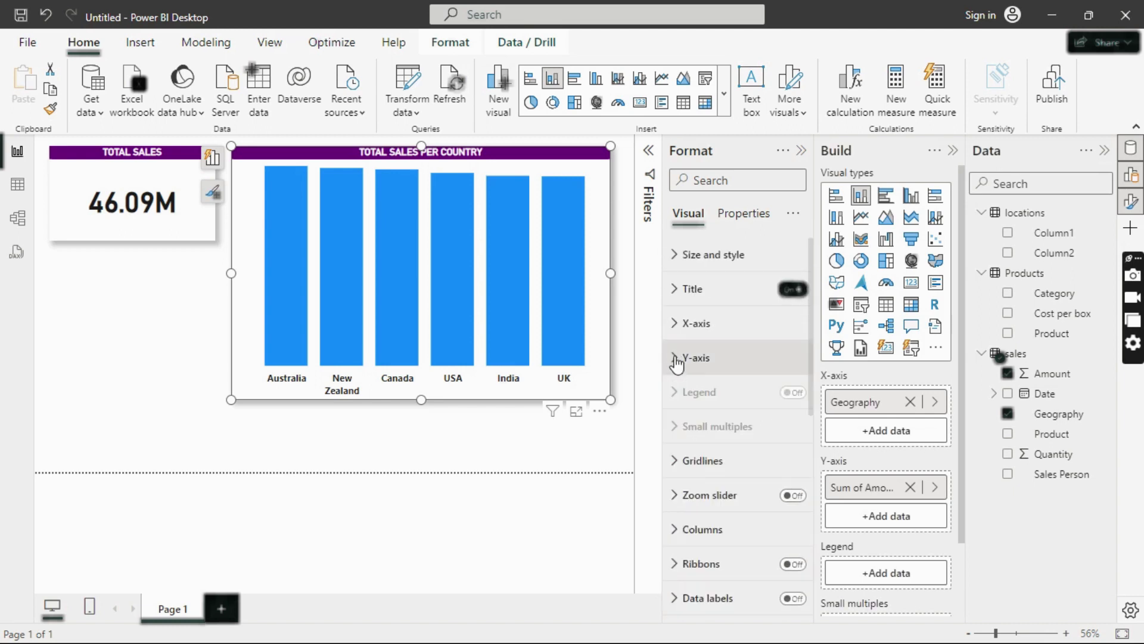
Step: Turn on the column chart's data labels and expand their settings
{"action": "scroll", "coordinate": [742, 479], "scroll_direction": "down", "scroll_amount": 3}
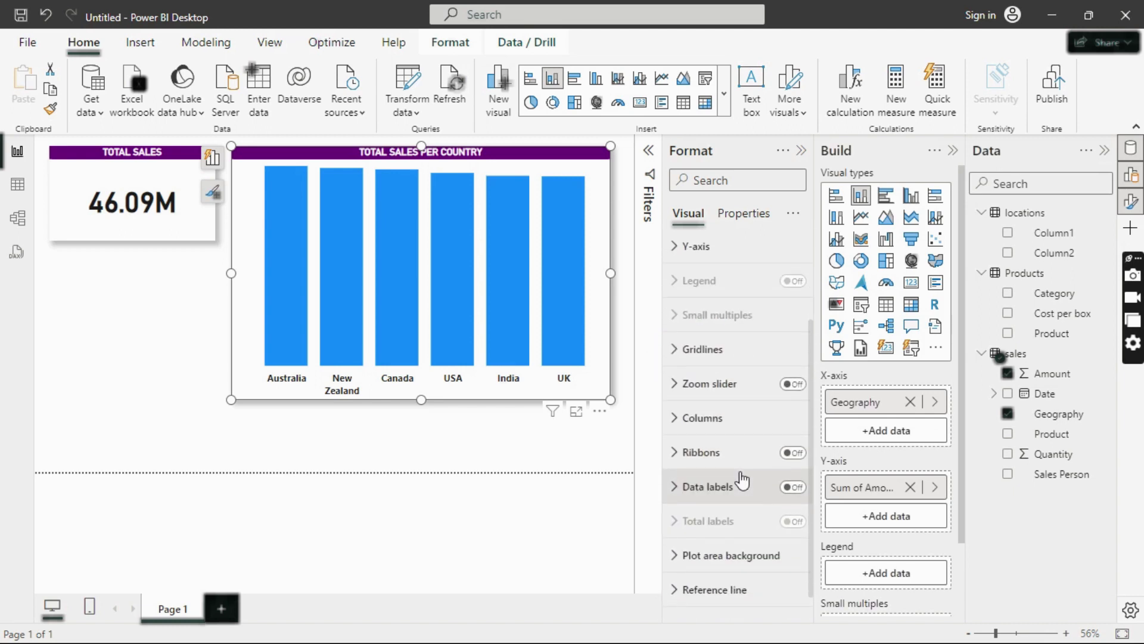
{"action": "left_click", "coordinate": [795, 487]}
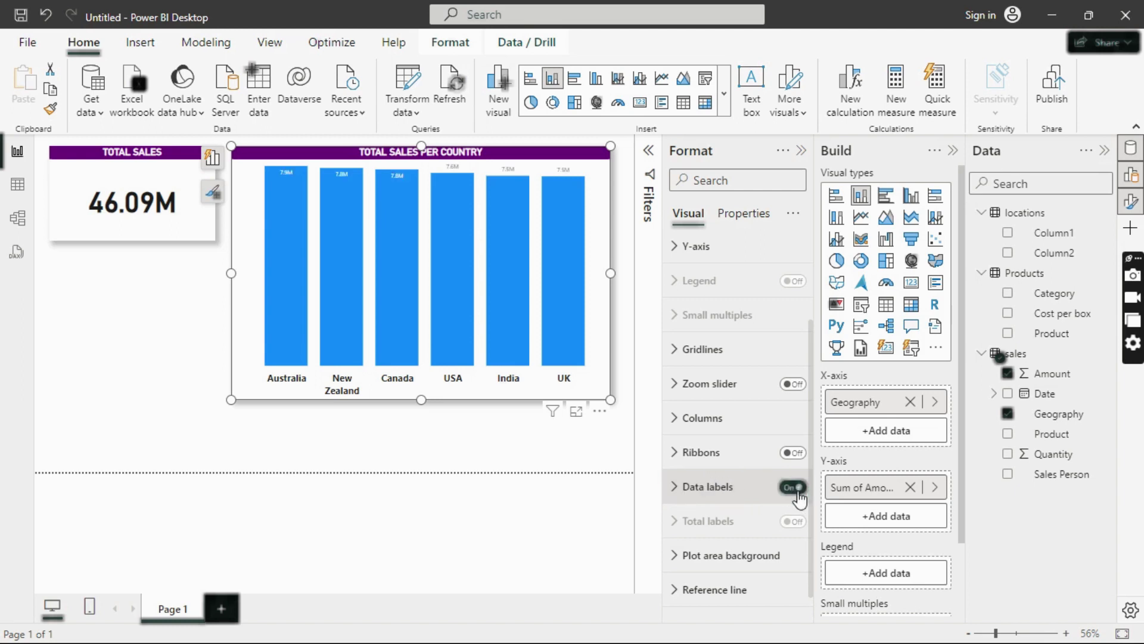
{"action": "scroll", "coordinate": [776, 511], "scroll_direction": "down", "scroll_amount": 1}
{"action": "left_click", "coordinate": [695, 460]}
{"action": "scroll", "coordinate": [741, 539], "scroll_direction": "down", "scroll_amount": 1}
{"action": "scroll", "coordinate": [742, 540], "scroll_direction": "down", "scroll_amount": 3}
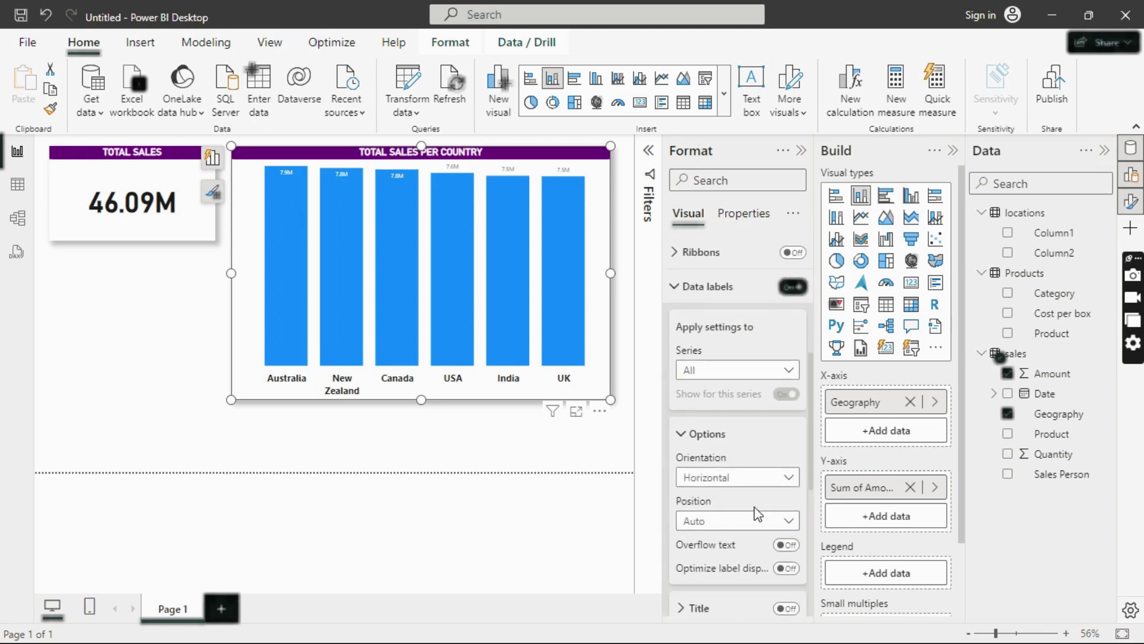
Step: Set the data label values to font size 15 and bold, and collapse the data label settings
{"action": "scroll", "coordinate": [758, 513], "scroll_direction": "down", "scroll_amount": 2}
{"action": "left_click", "coordinate": [714, 563]}
{"action": "scroll", "coordinate": [712, 557], "scroll_direction": "down", "scroll_amount": 5}
{"action": "left_click", "coordinate": [793, 475]}
{"action": "left_click", "coordinate": [793, 470]}
{"action": "left_click", "coordinate": [793, 470]}
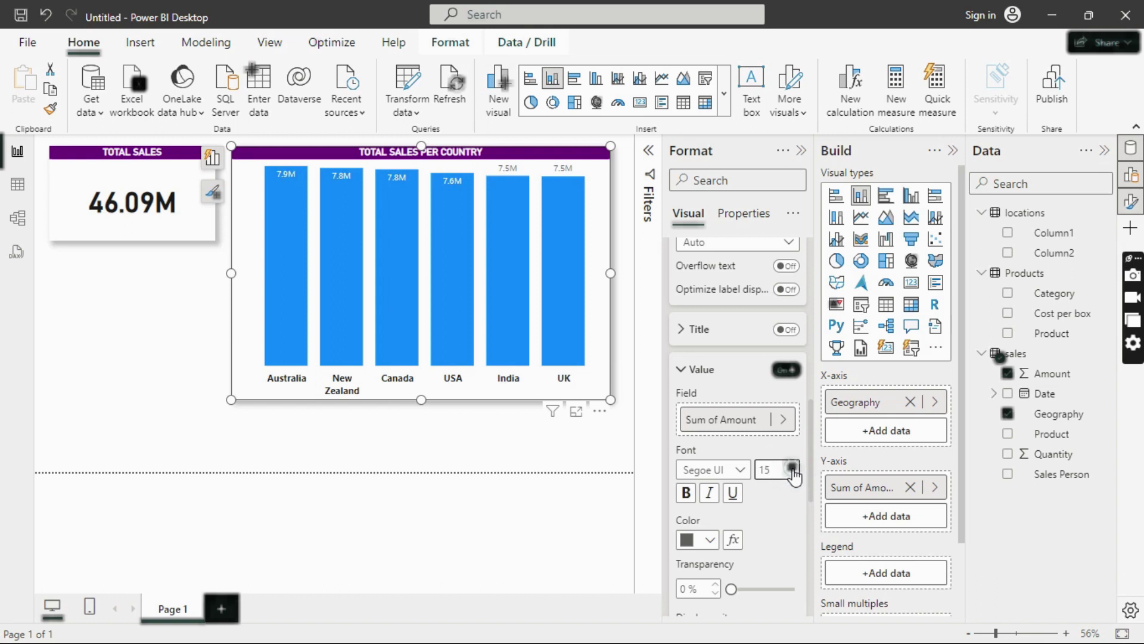
{"action": "left_click", "coordinate": [691, 494]}
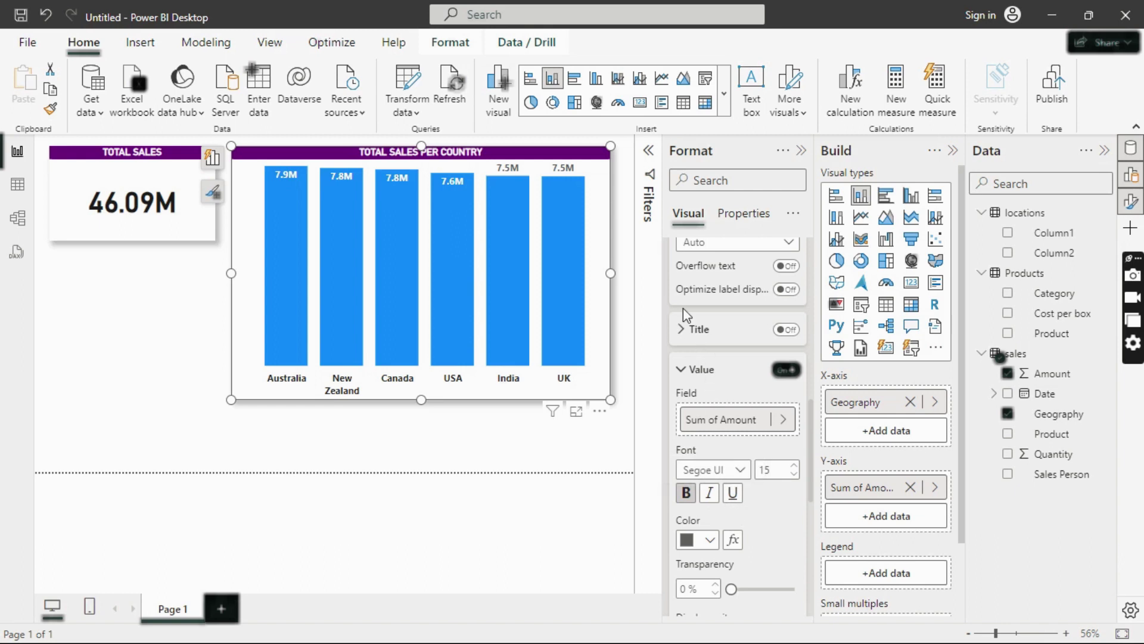
{"action": "scroll", "coordinate": [694, 325], "scroll_direction": "up", "scroll_amount": 4}
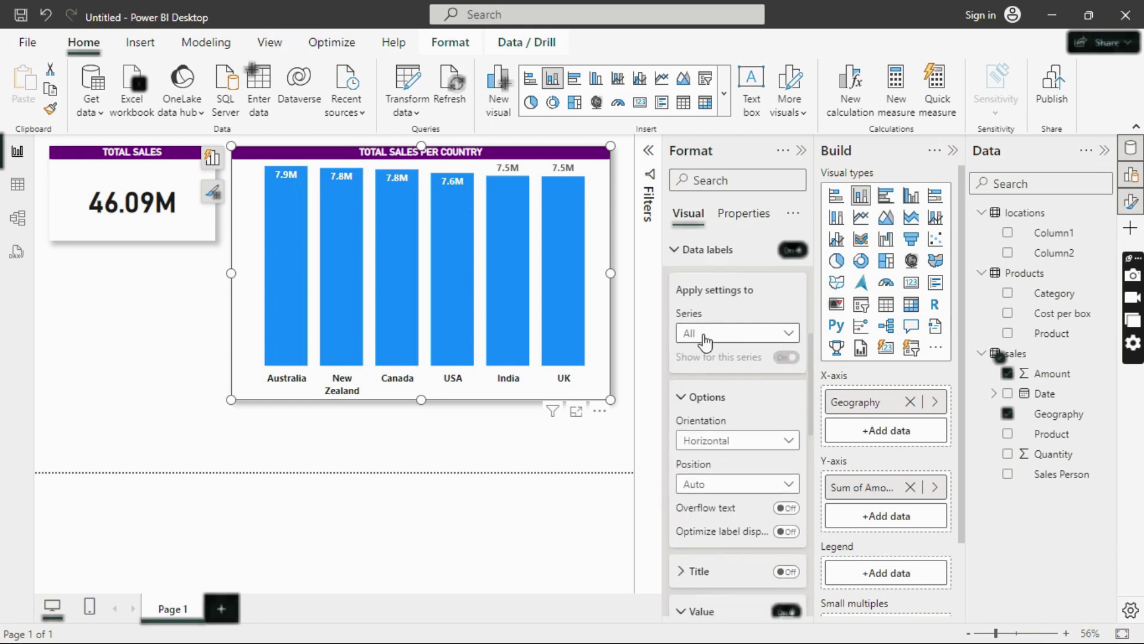
{"action": "scroll", "coordinate": [705, 341], "scroll_direction": "up", "scroll_amount": 1}
{"action": "left_click", "coordinate": [678, 305]}
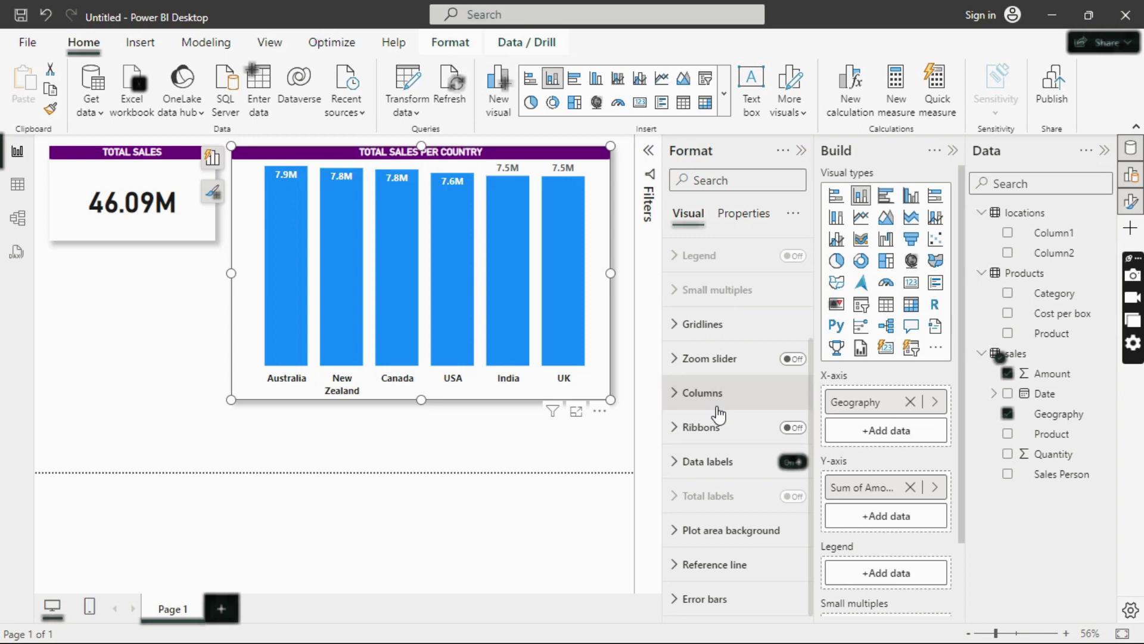
Step: Color all columns of the chart with the dark blue shade from the recent colors
{"action": "scroll", "coordinate": [719, 413], "scroll_direction": "up", "scroll_amount": 3}
{"action": "scroll", "coordinate": [719, 414], "scroll_direction": "down", "scroll_amount": 2}
{"action": "scroll", "coordinate": [719, 413], "scroll_direction": "down", "scroll_amount": 1}
{"action": "left_click", "coordinate": [700, 395]}
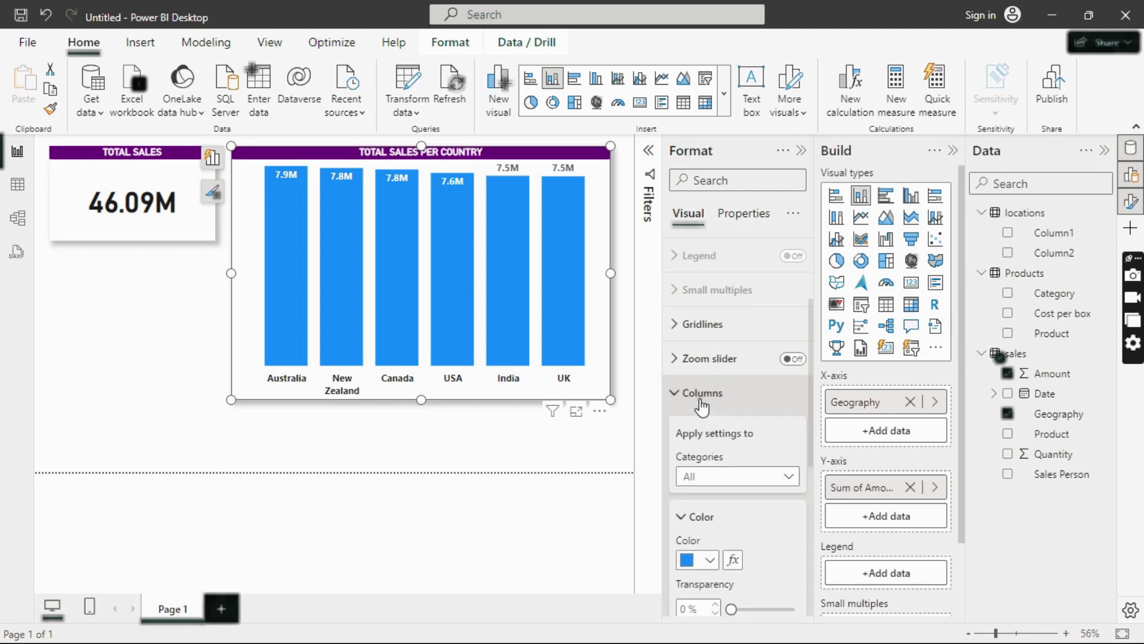
{"action": "scroll", "coordinate": [721, 453], "scroll_direction": "down", "scroll_amount": 3}
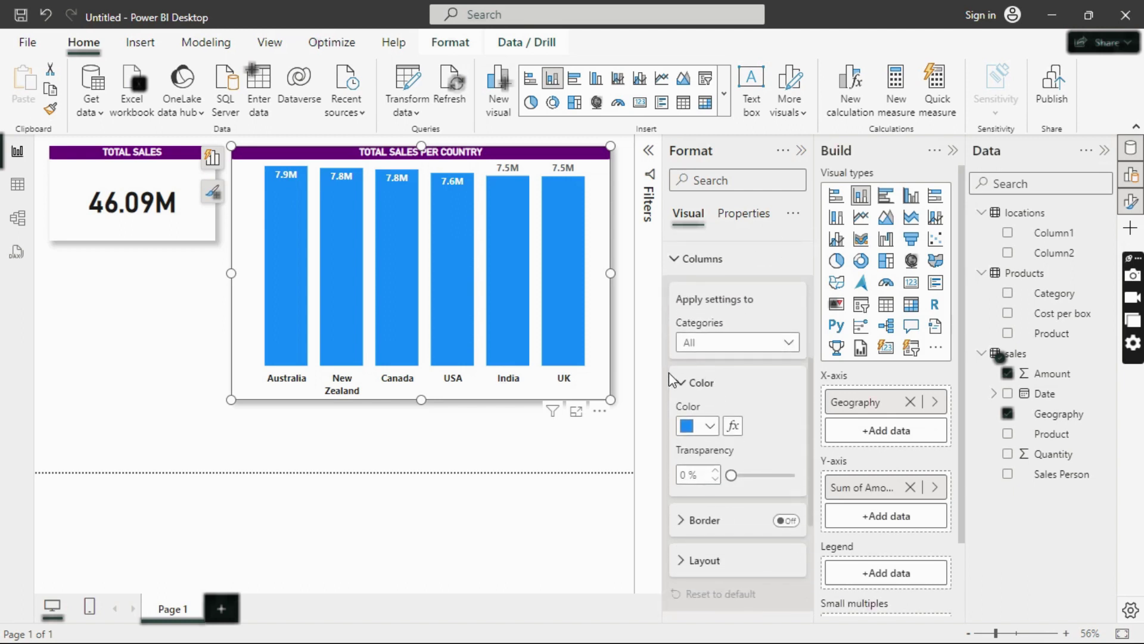
{"action": "left_click", "coordinate": [710, 426]}
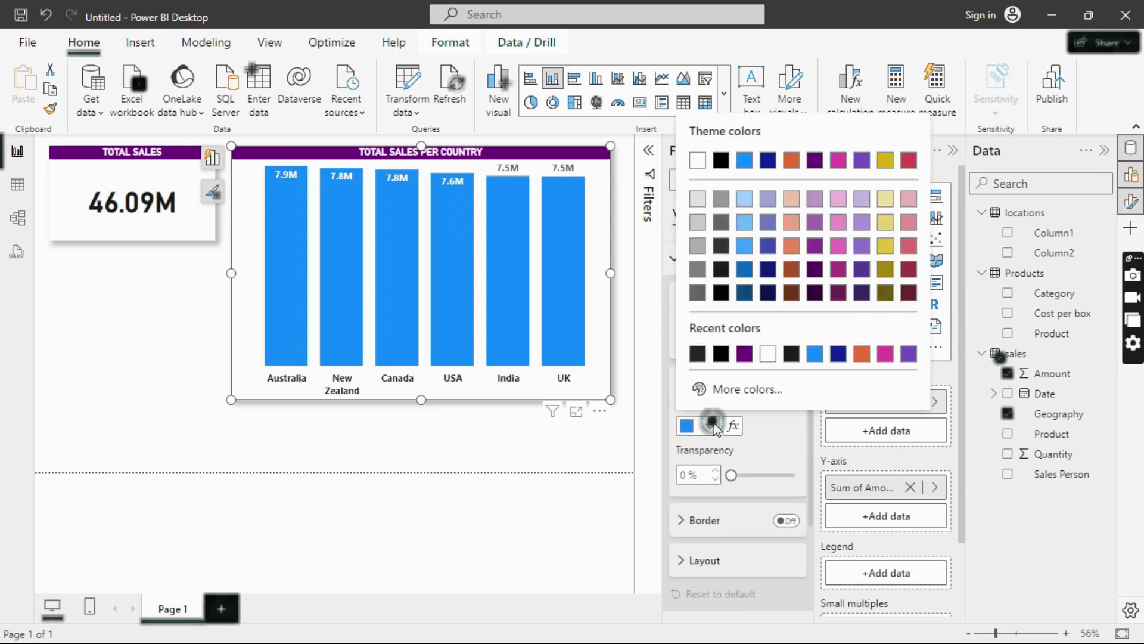
{"action": "left_click", "coordinate": [838, 356]}
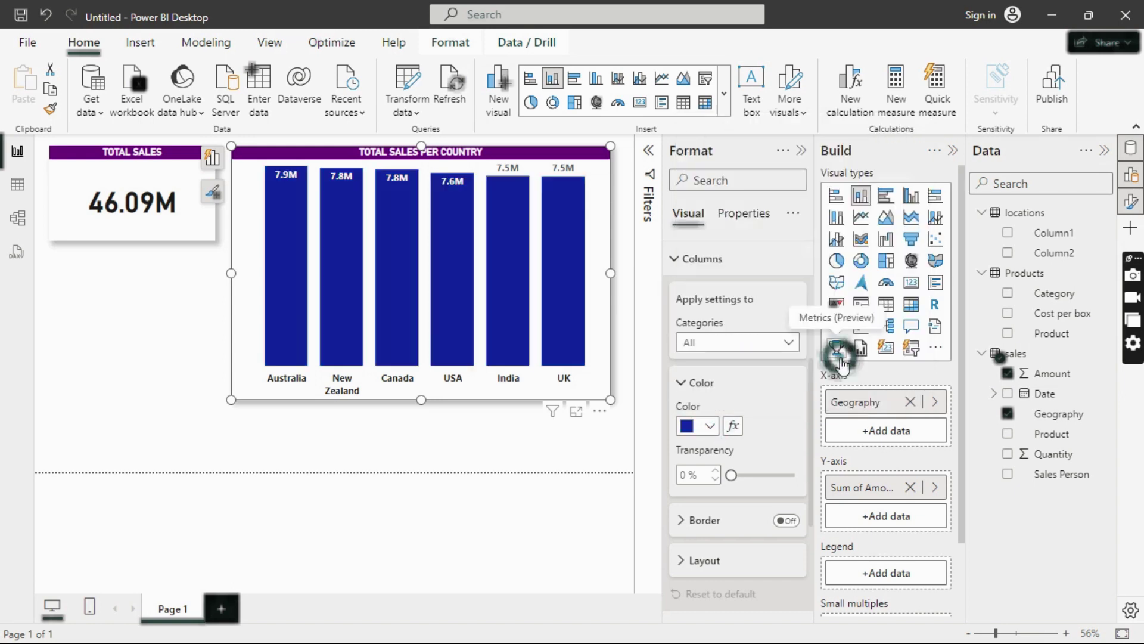
{"action": "left_click", "coordinate": [713, 427]}
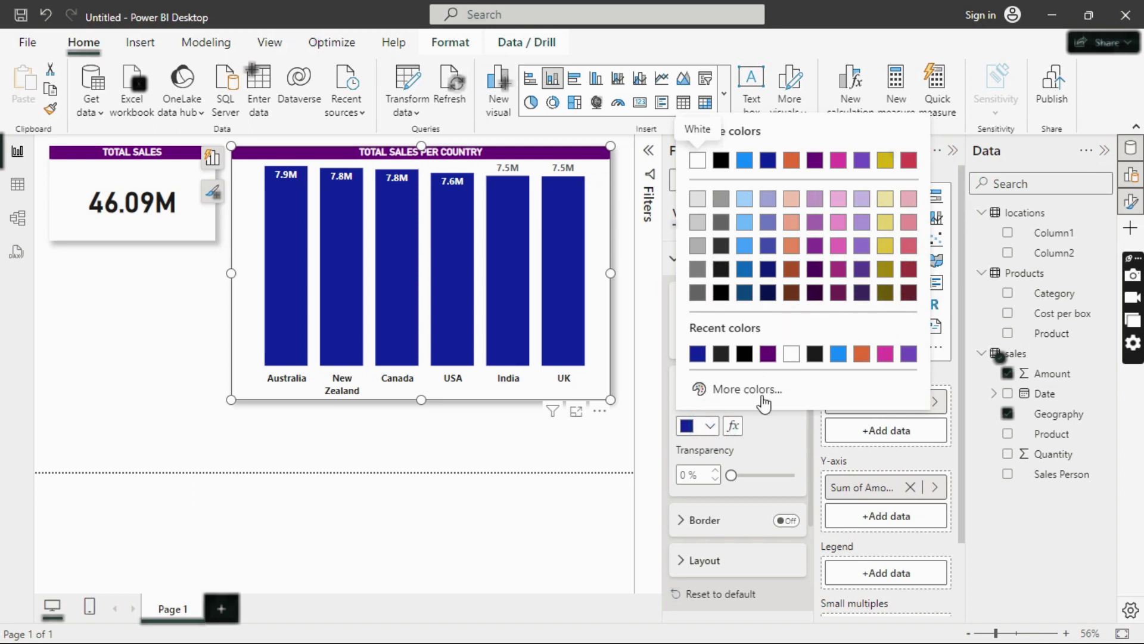
{"action": "left_click", "coordinate": [773, 433]}
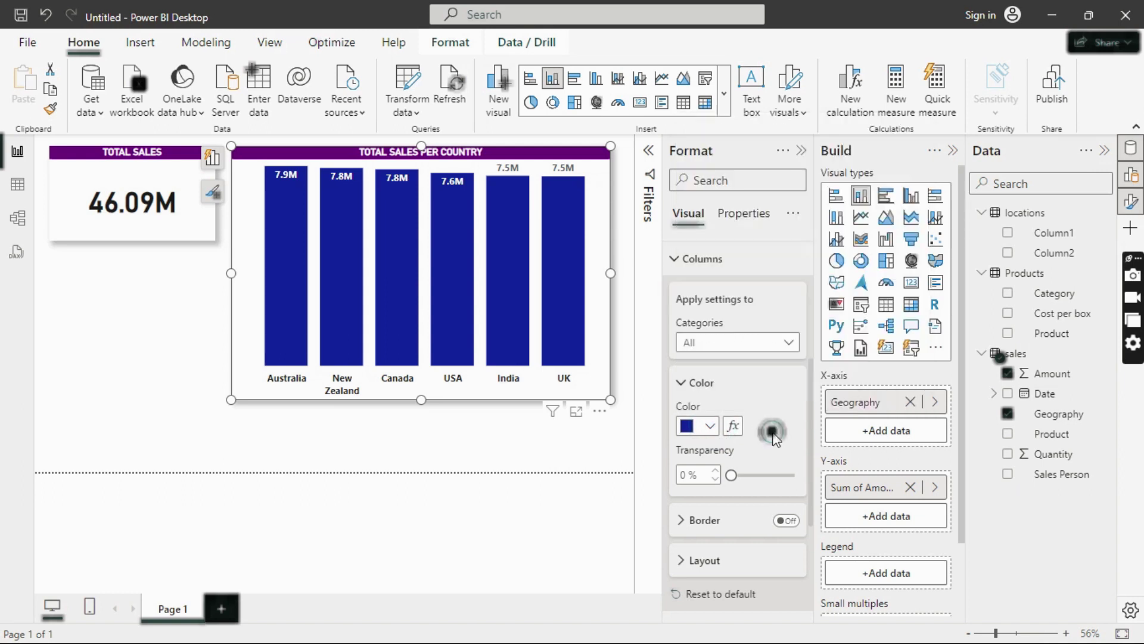
Step: Apply the column settings to the Australia category and color its column with the recently used dark purple
{"action": "left_click", "coordinate": [778, 343]}
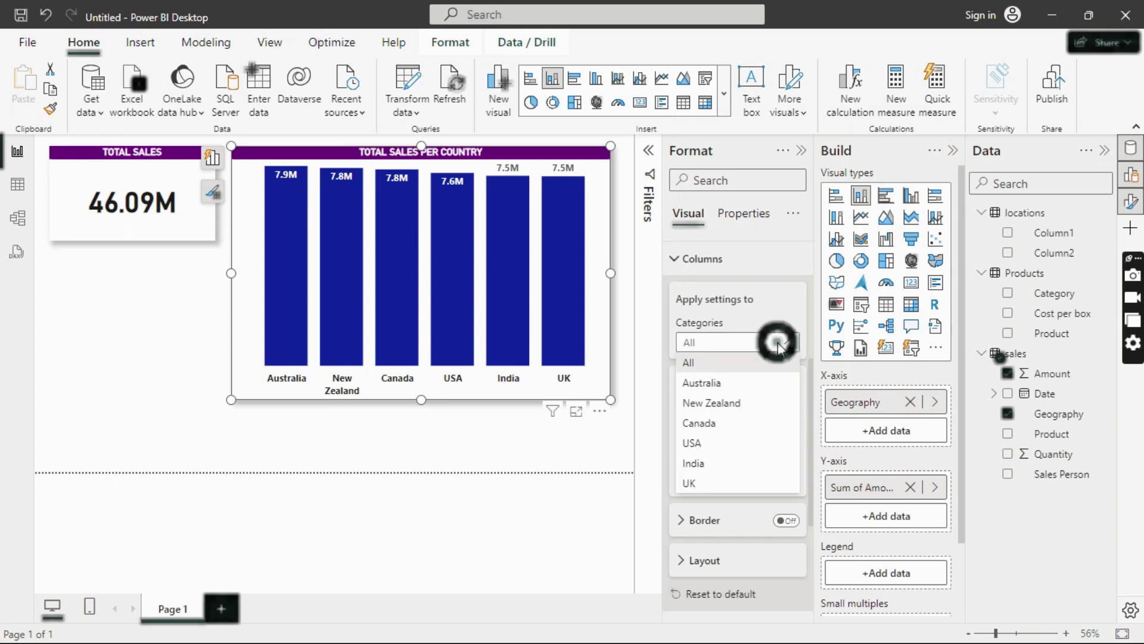
{"action": "left_click", "coordinate": [714, 384]}
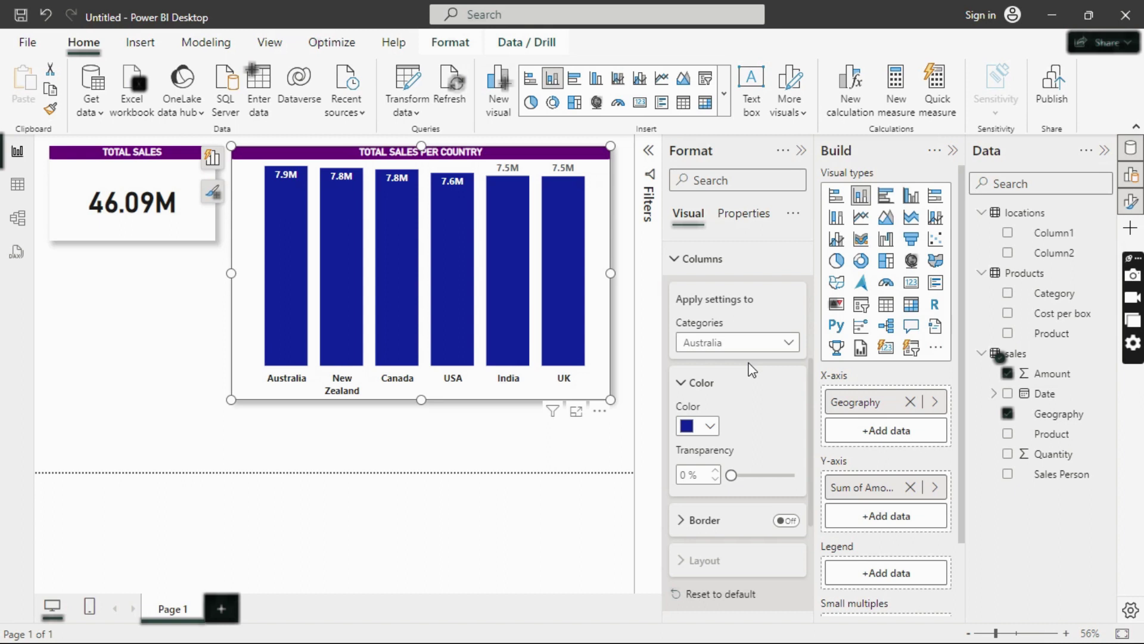
{"action": "left_click", "coordinate": [712, 426]}
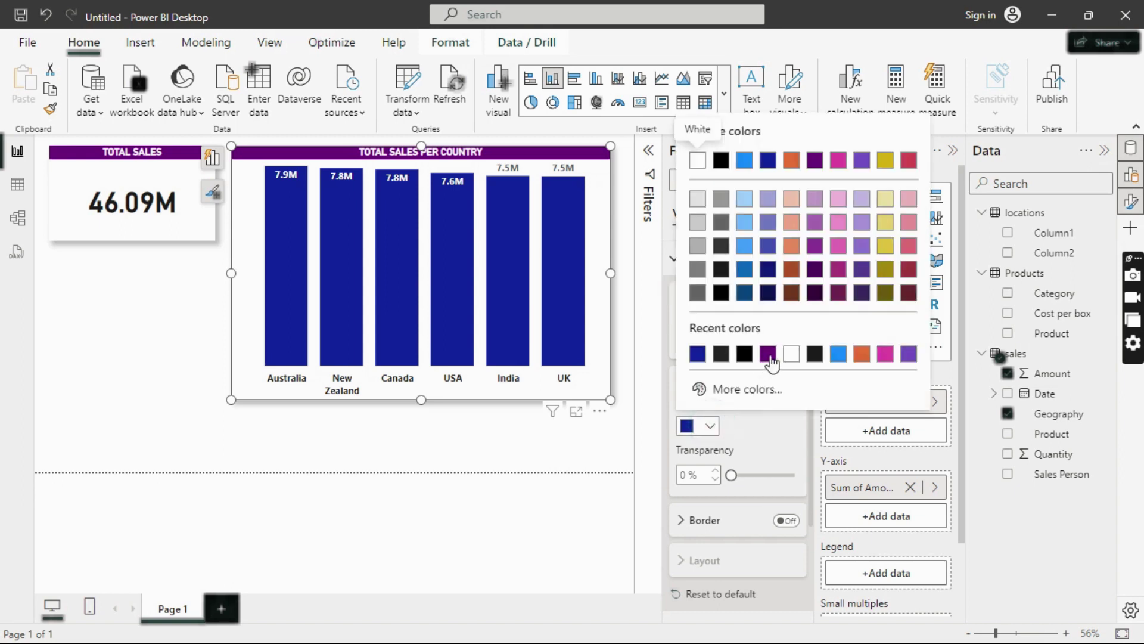
{"action": "left_click", "coordinate": [769, 355]}
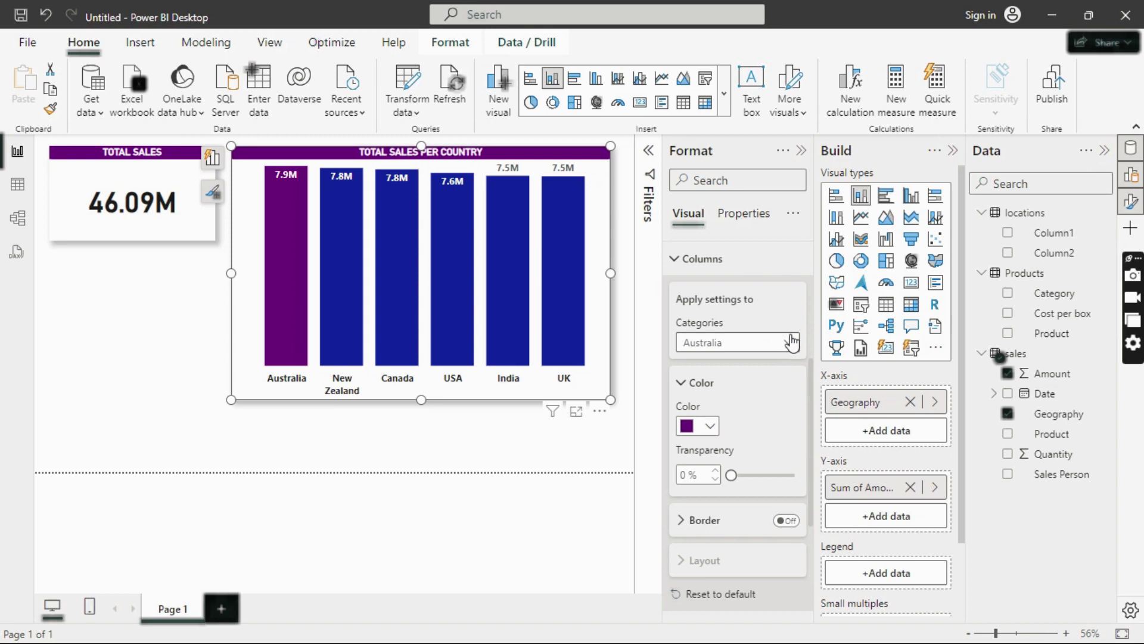
Step: Switch the column settings to the New Zealand category and color its column black
{"action": "left_click", "coordinate": [789, 350]}
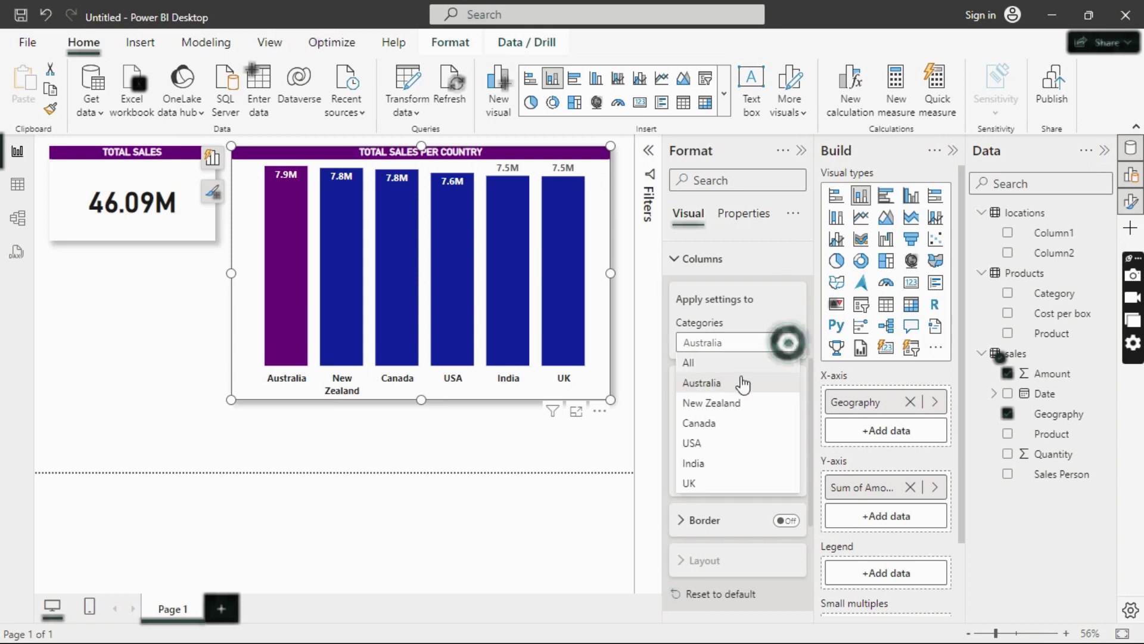
{"action": "left_click", "coordinate": [706, 405]}
{"action": "left_click", "coordinate": [713, 430]}
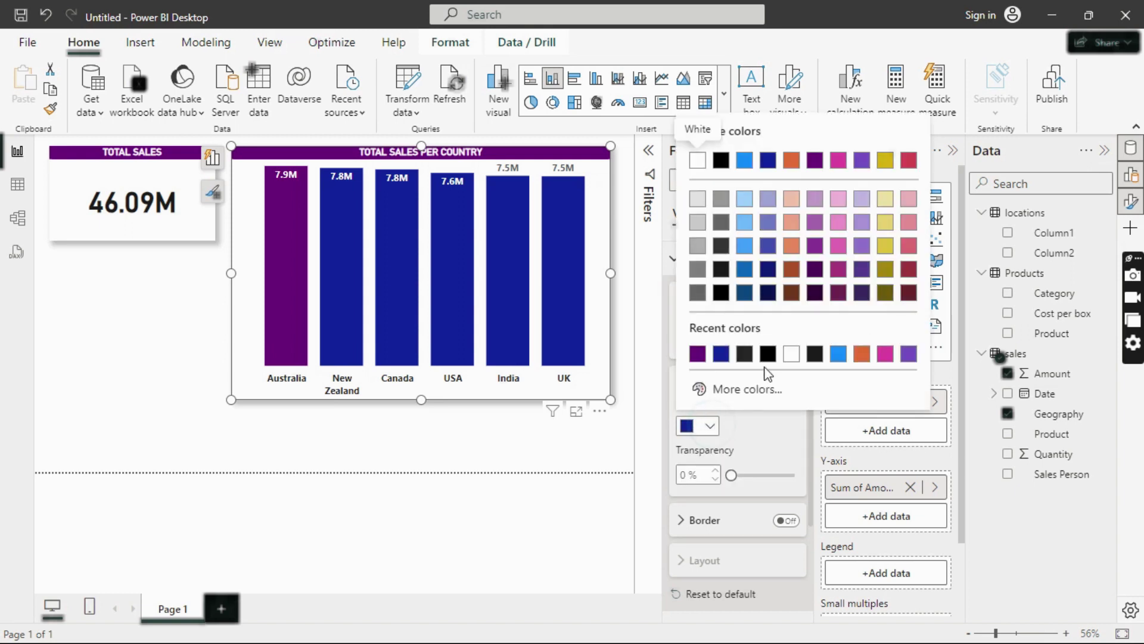
{"action": "left_click", "coordinate": [767, 356]}
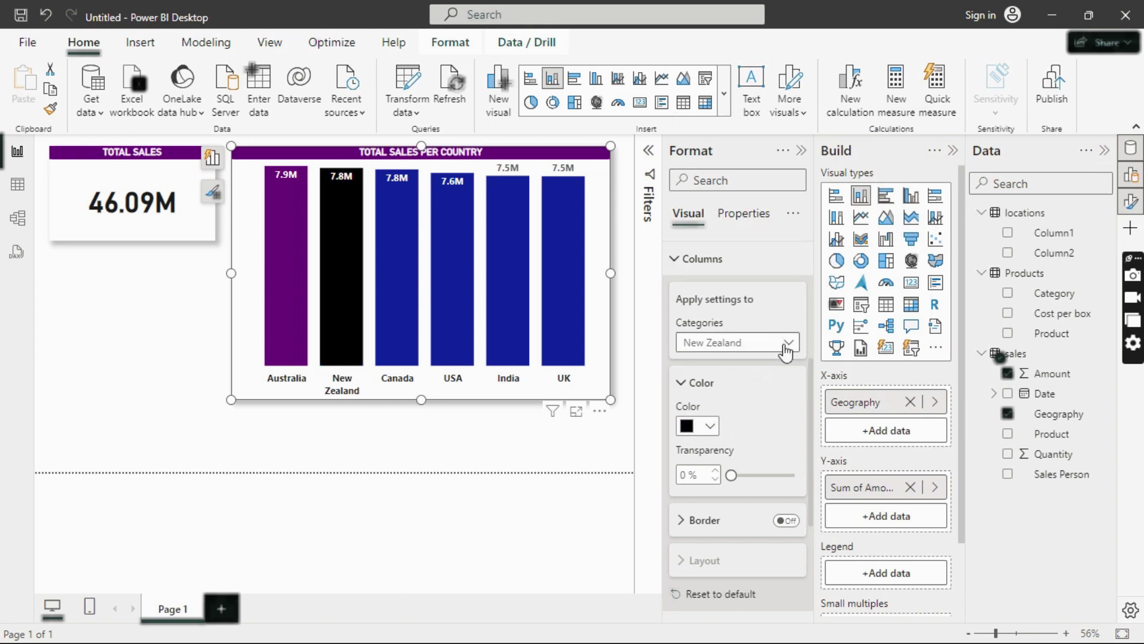
Step: Set the Canada column's color to the darkest red shade of the theme colors
{"action": "left_click", "coordinate": [788, 343]}
{"action": "left_click", "coordinate": [721, 424]}
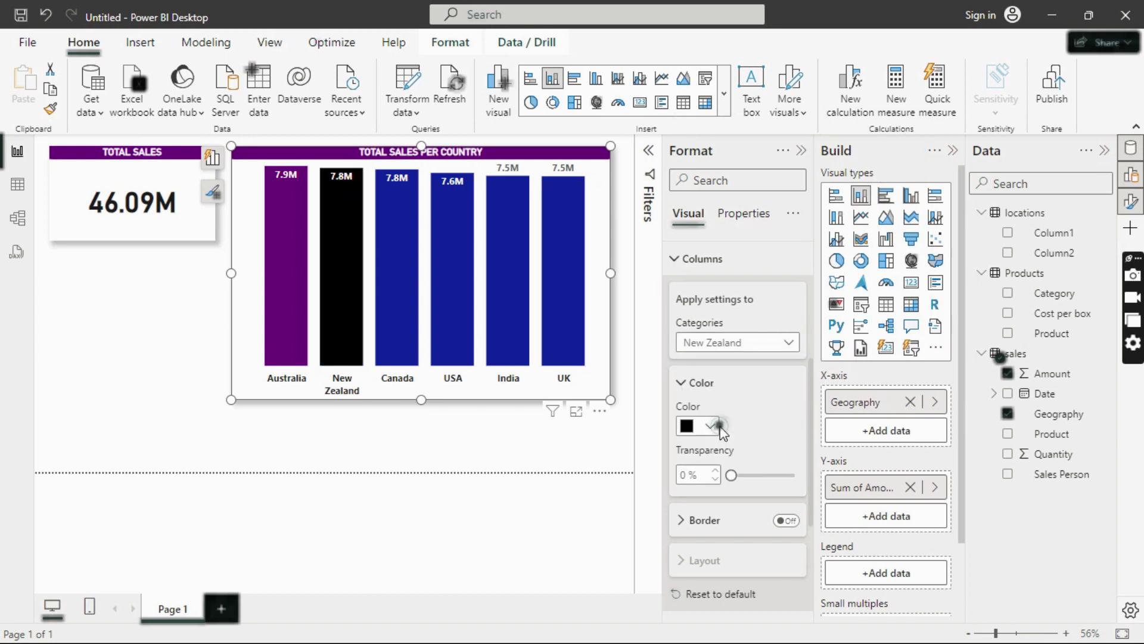
{"action": "left_click", "coordinate": [711, 427]}
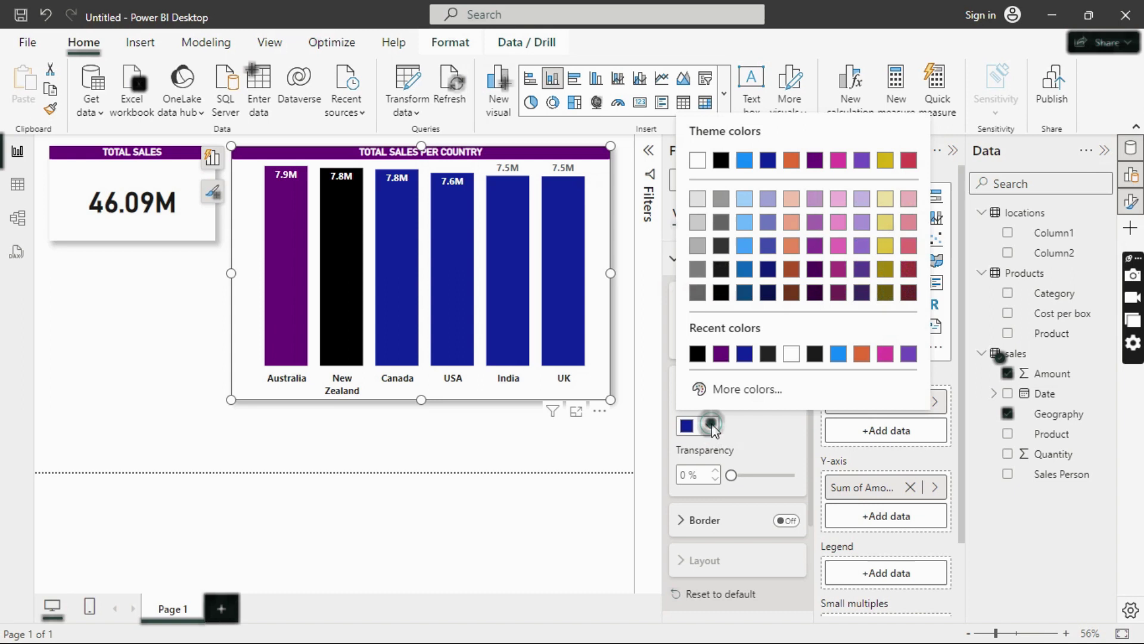
{"action": "left_click", "coordinate": [907, 294]}
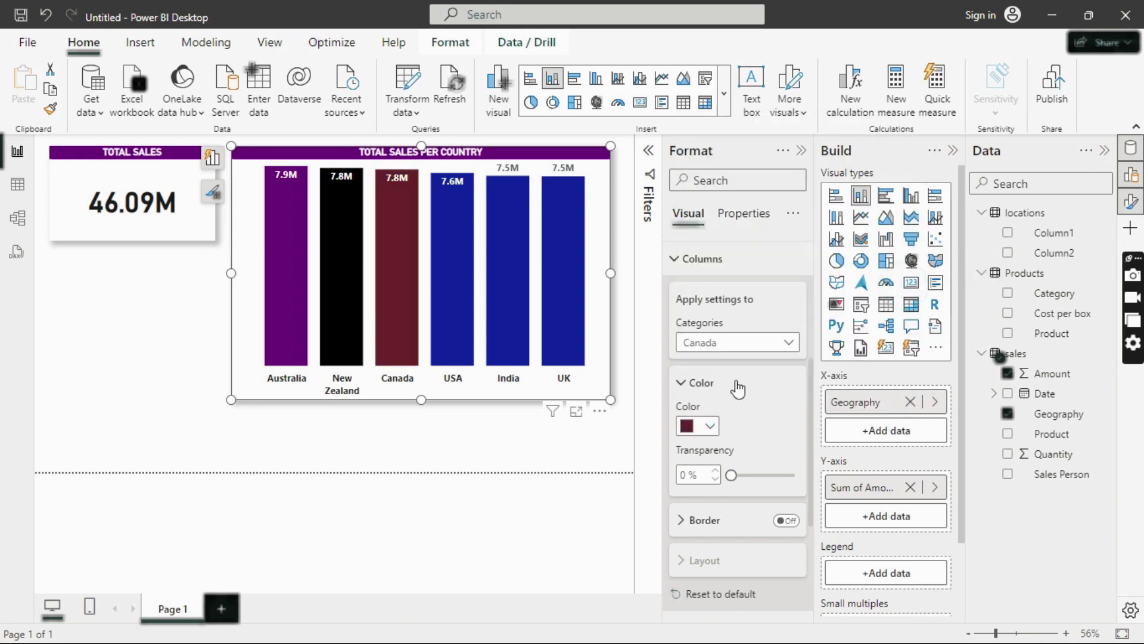
Step: Set the USA column's color to the dark brown theme shade
{"action": "left_click", "coordinate": [778, 347]}
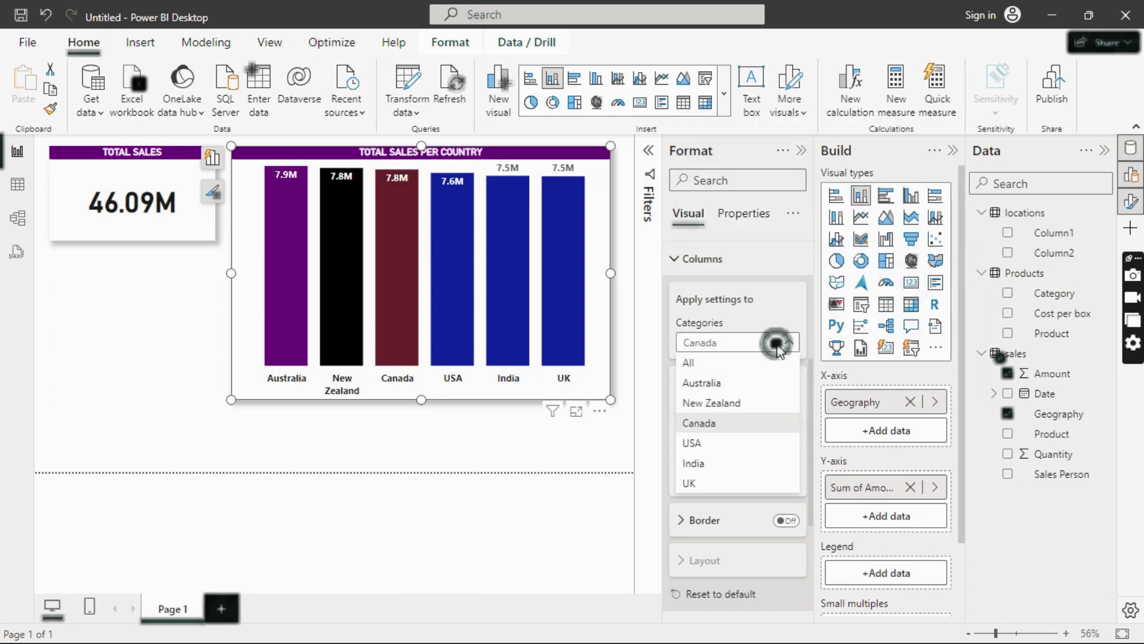
{"action": "left_click", "coordinate": [703, 442]}
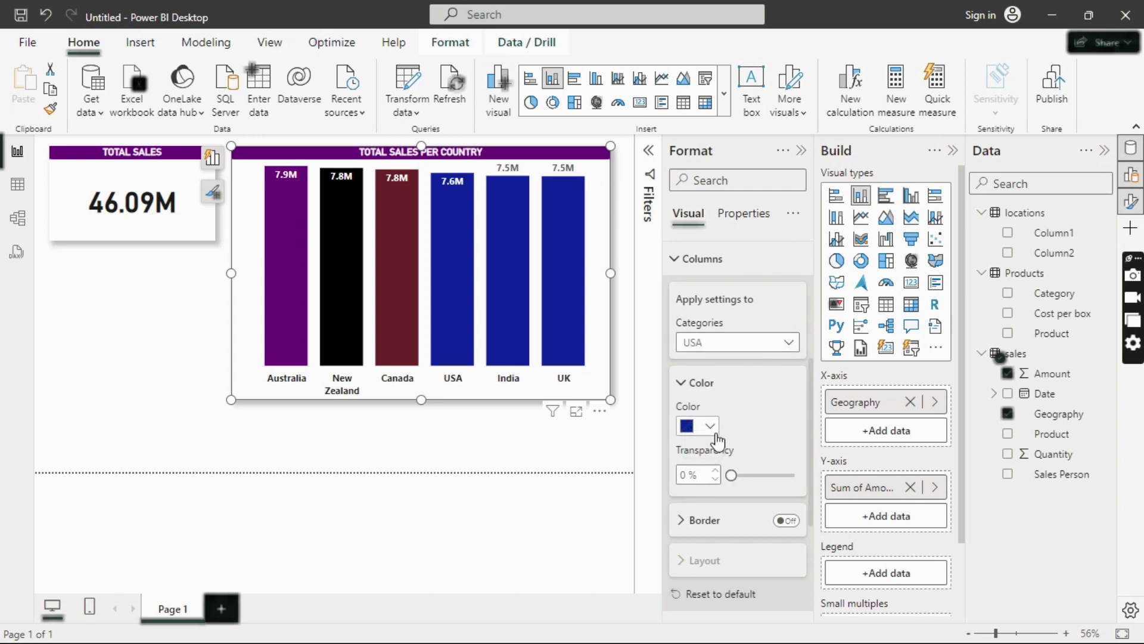
{"action": "left_click", "coordinate": [712, 428]}
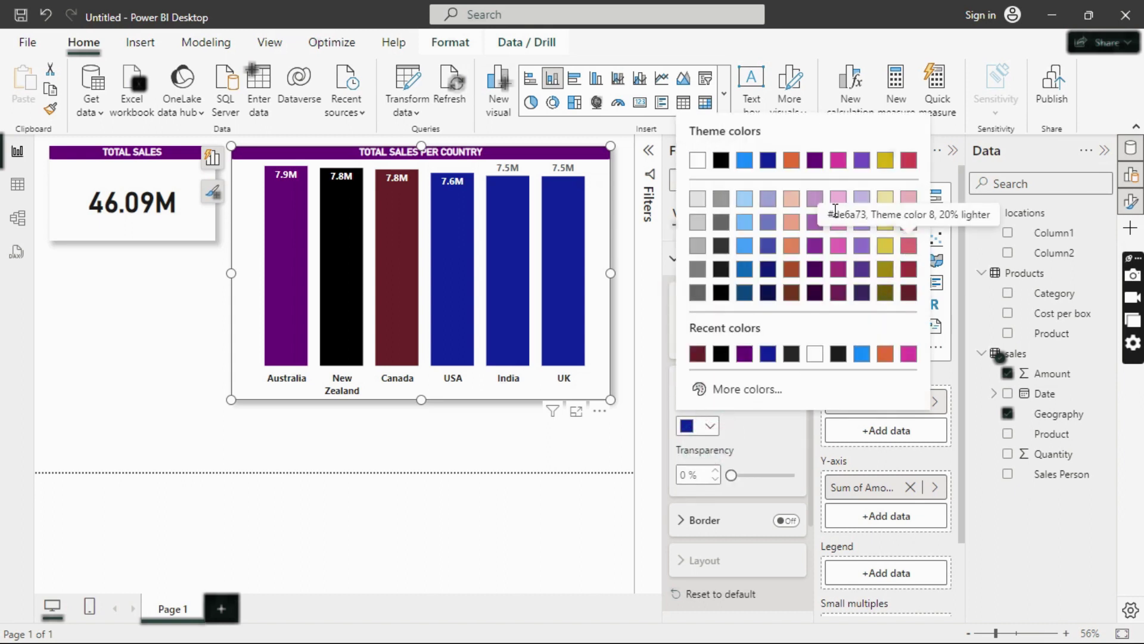
{"action": "left_click", "coordinate": [792, 292]}
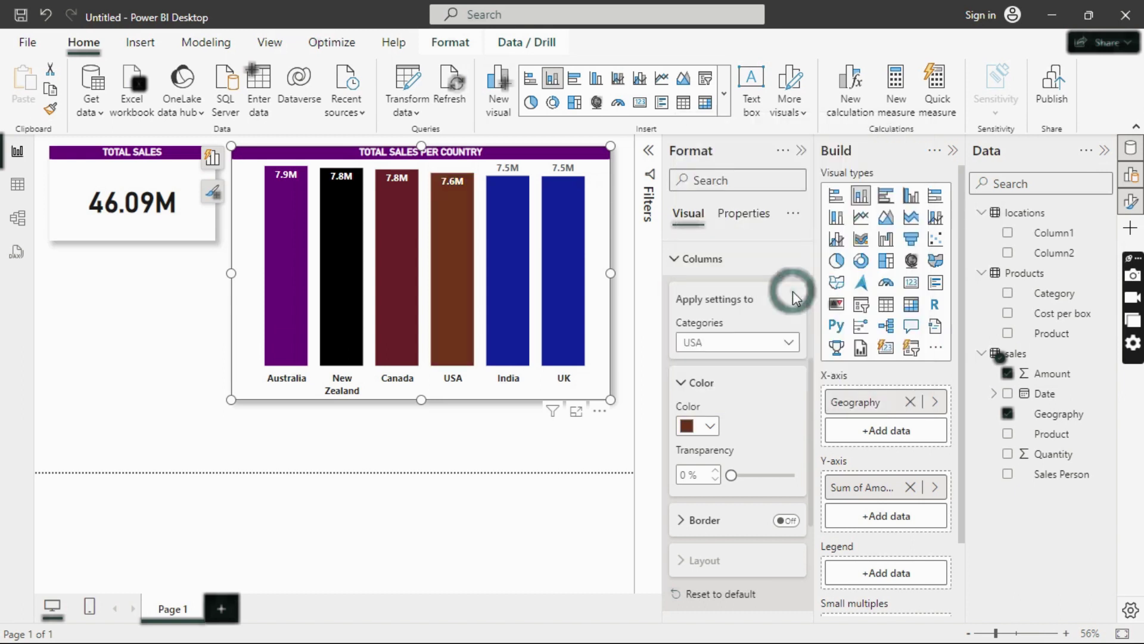
{"action": "left_click", "coordinate": [710, 427]}
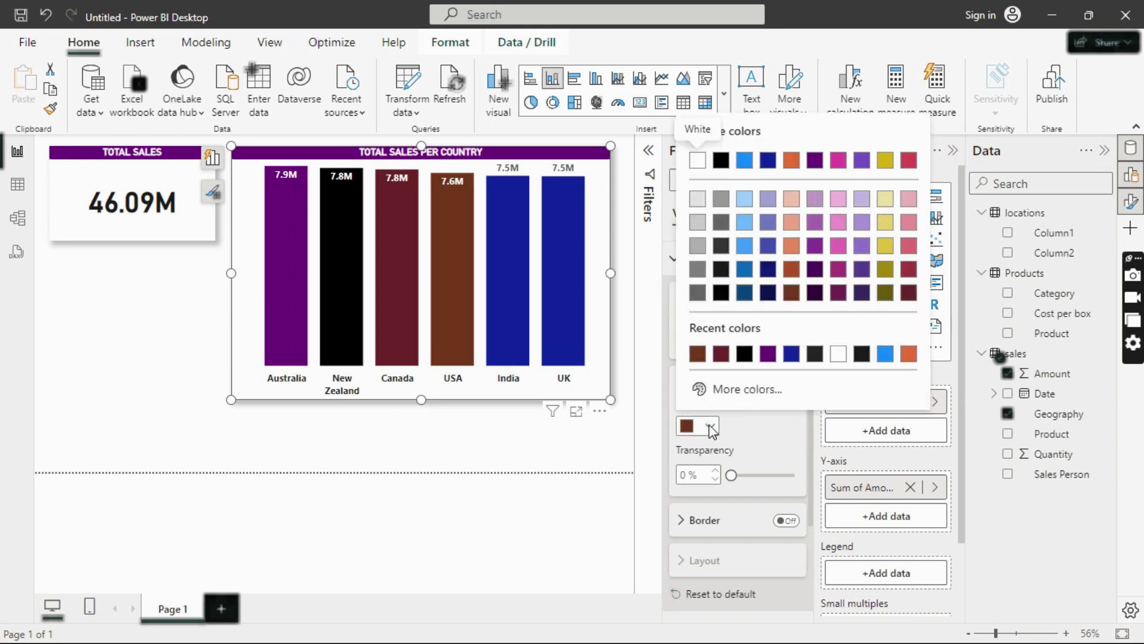
{"action": "left_click", "coordinate": [710, 427]}
Step: Give the UK column a custom bright red color
{"action": "left_click", "coordinate": [777, 341]}
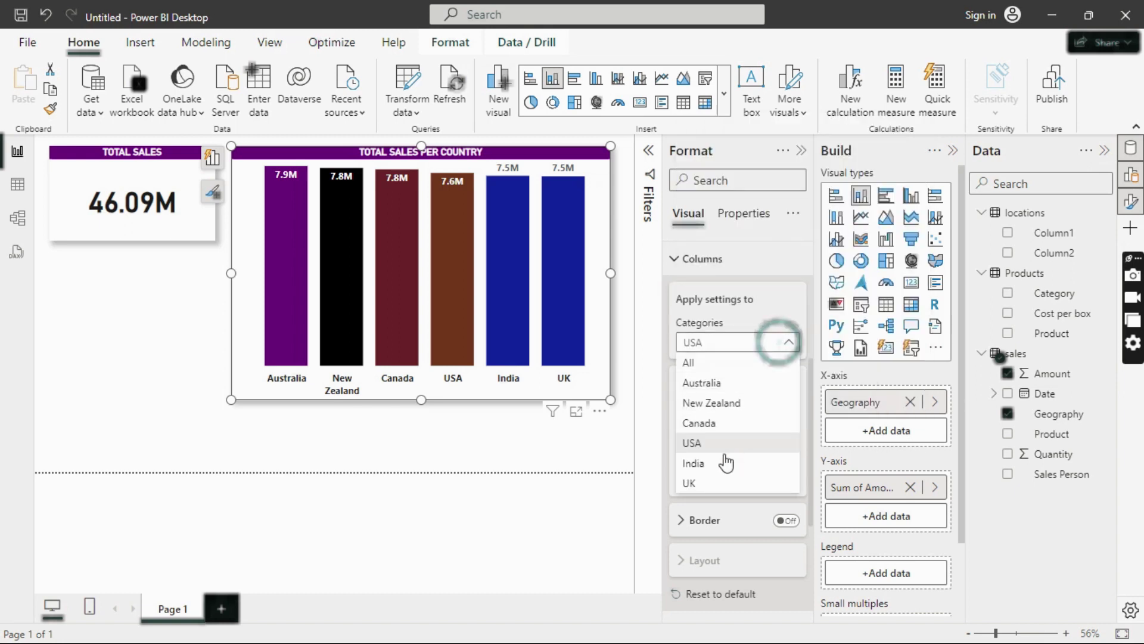
{"action": "left_click", "coordinate": [726, 483]}
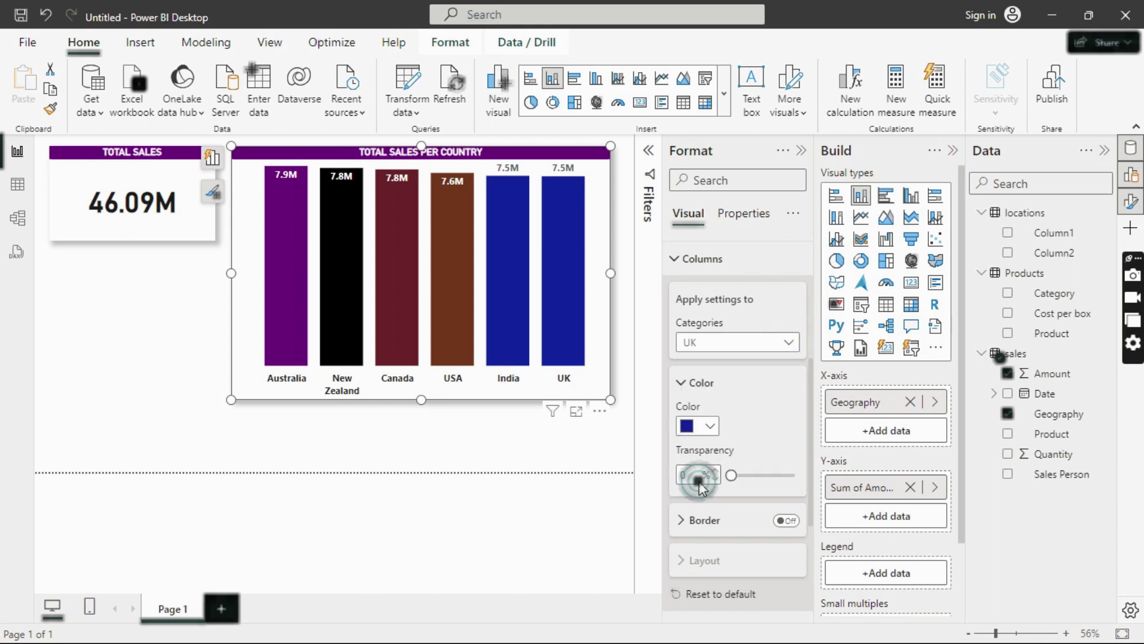
{"action": "left_click", "coordinate": [711, 428]}
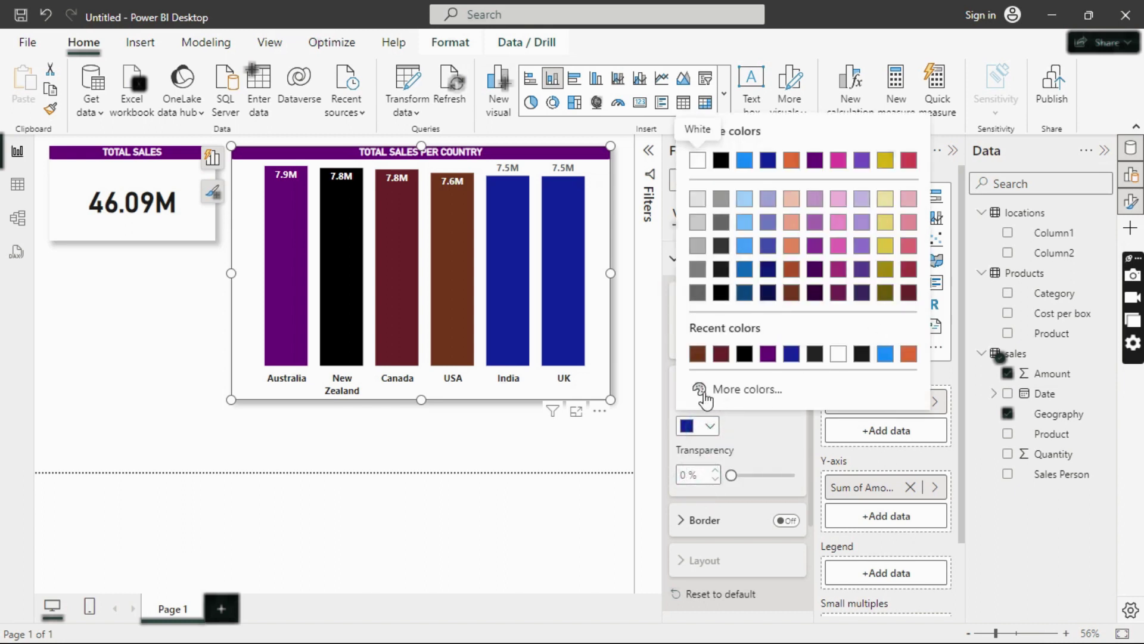
{"action": "left_click", "coordinate": [705, 394]}
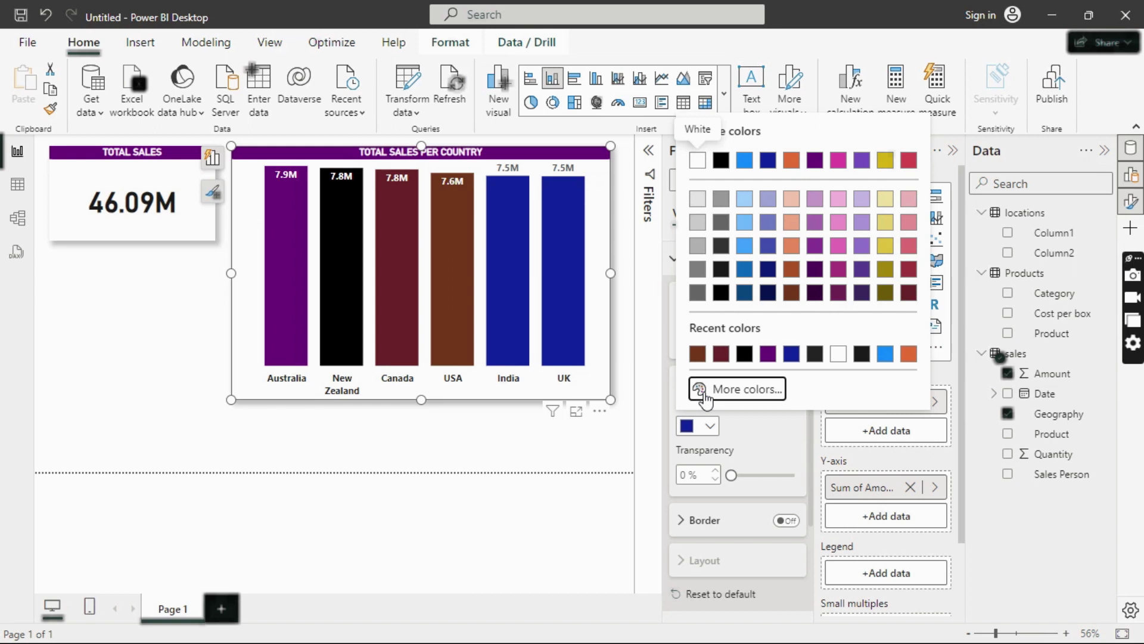
{"action": "left_click_drag", "start_coordinate": [835, 331], "coordinate": [674, 325]}
{"action": "mouse_move", "coordinate": [889, 184]}
{"action": "left_mouse_down"}
{"action": "mouse_move", "coordinate": [891, 196]}
{"action": "mouse_move", "coordinate": [923, 145]}
{"action": "left_mouse_up"}
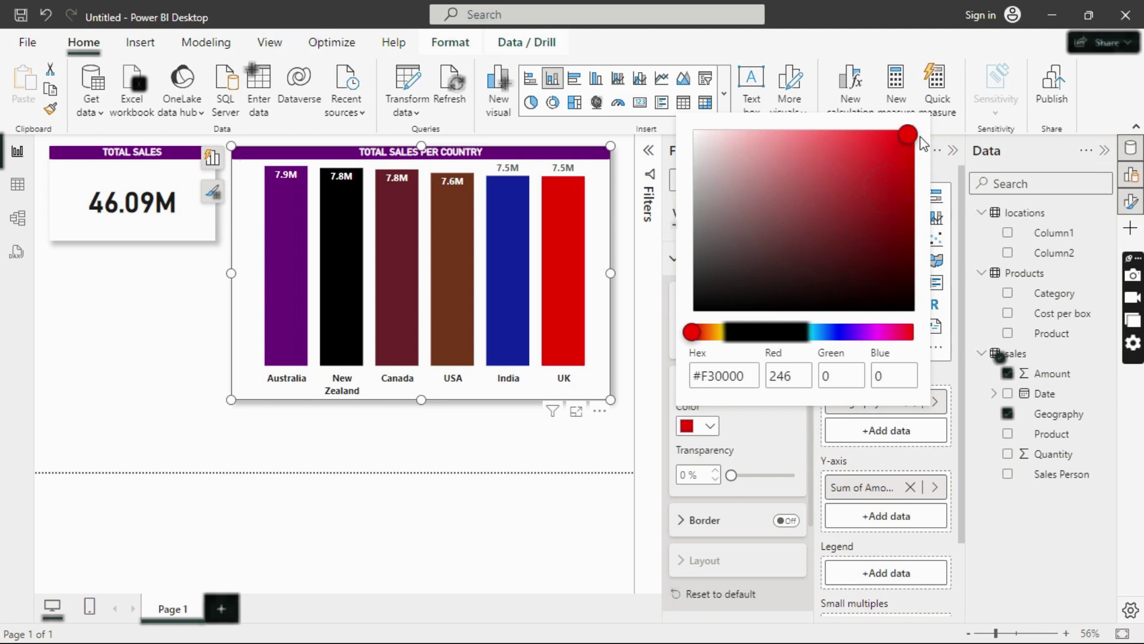
{"action": "left_click", "coordinate": [769, 433]}
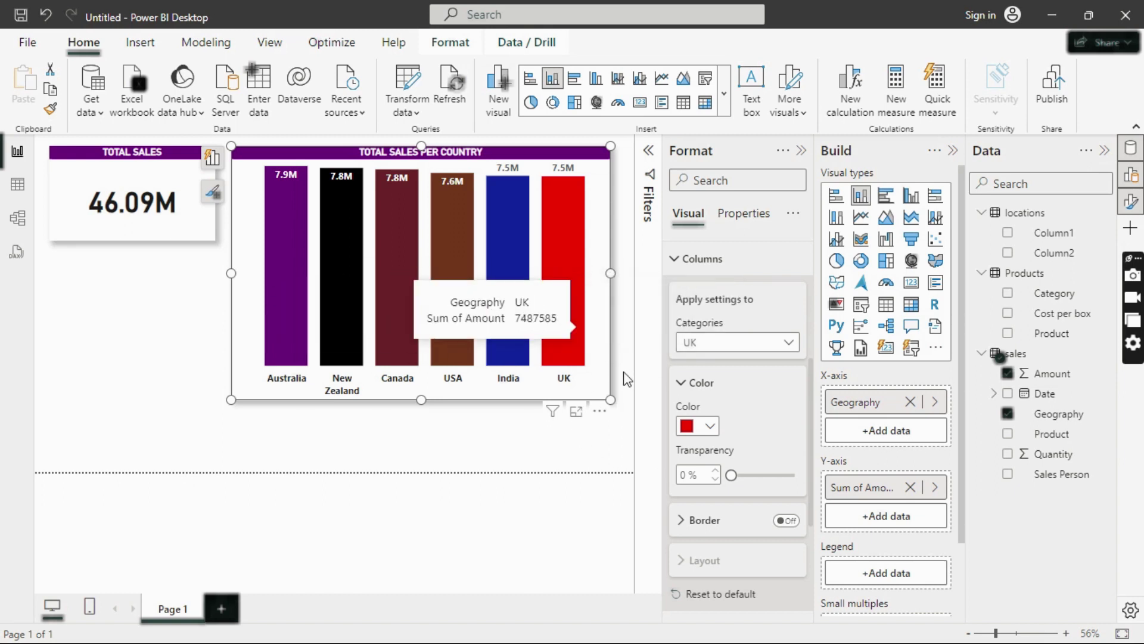
Step: Apply the column settings to all categories and open conditional formatting for their color
{"action": "left_click", "coordinate": [787, 342]}
{"action": "left_click", "coordinate": [710, 362]}
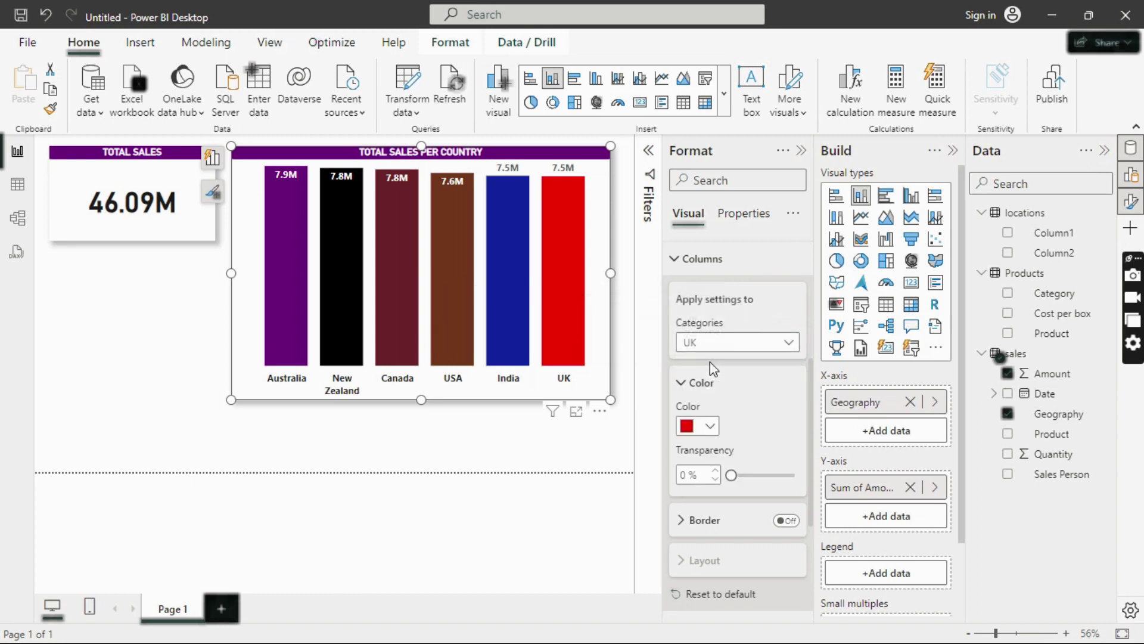
{"action": "left_click", "coordinate": [712, 427]}
{"action": "left_click", "coordinate": [812, 356]}
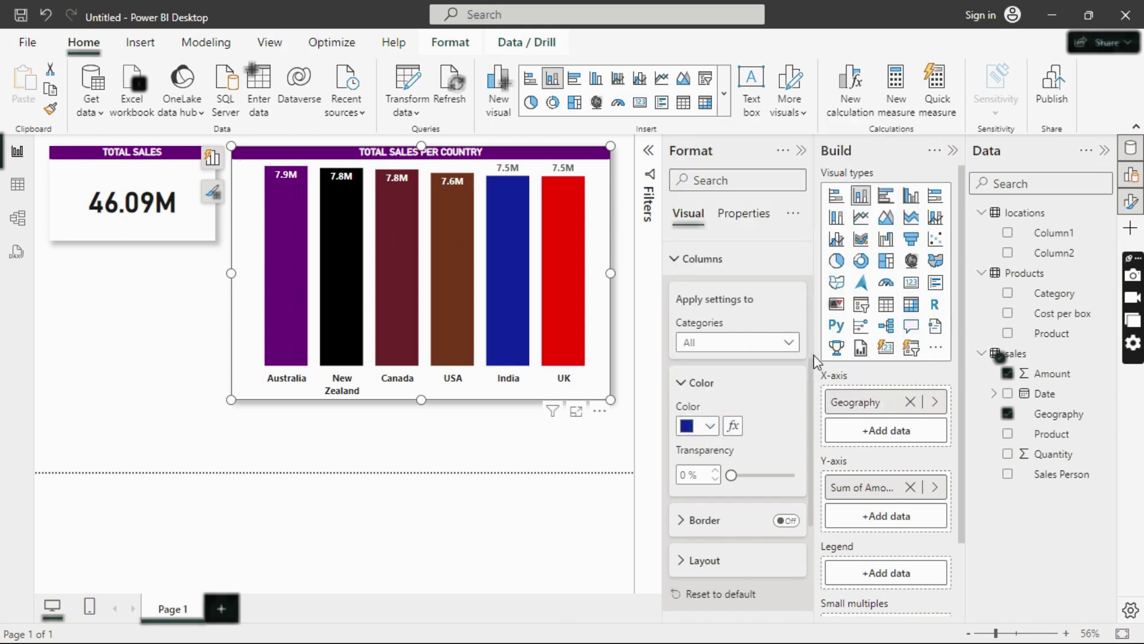
{"action": "left_click", "coordinate": [711, 427]}
{"action": "left_click", "coordinate": [711, 428]}
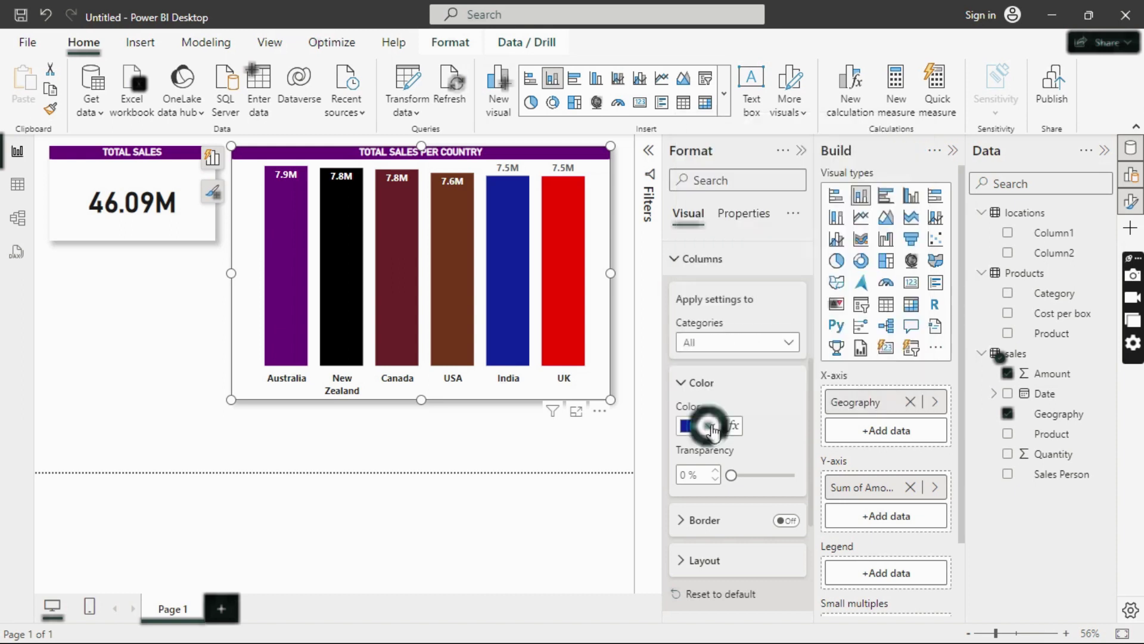
{"action": "left_click", "coordinate": [767, 350]}
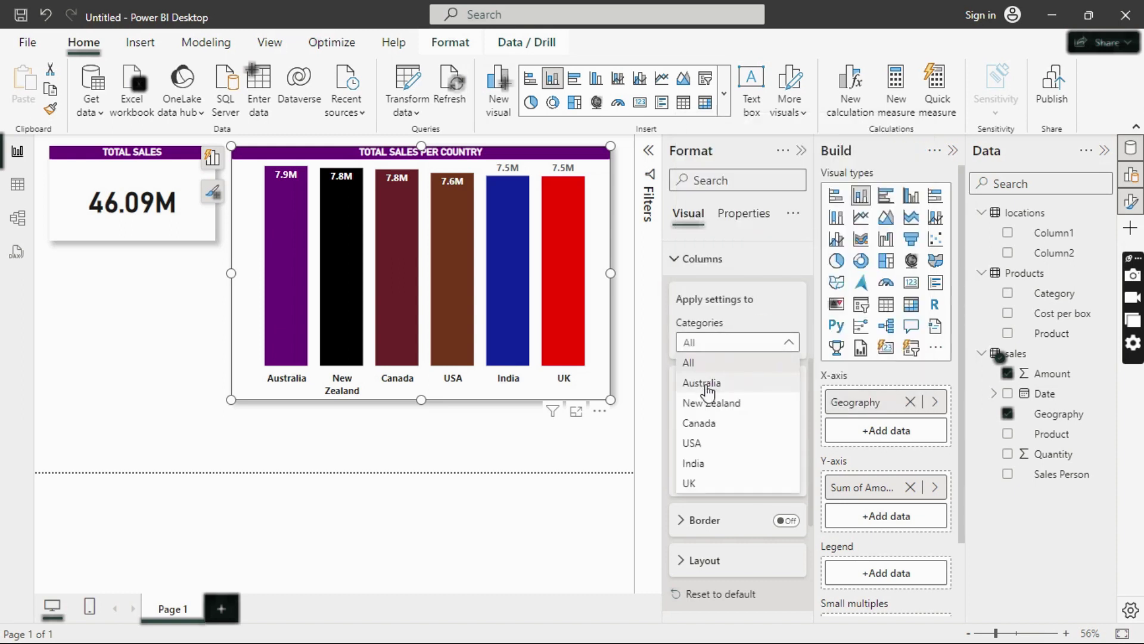
{"action": "left_click", "coordinate": [755, 348]}
{"action": "left_click", "coordinate": [756, 348]}
{"action": "left_click", "coordinate": [690, 361]}
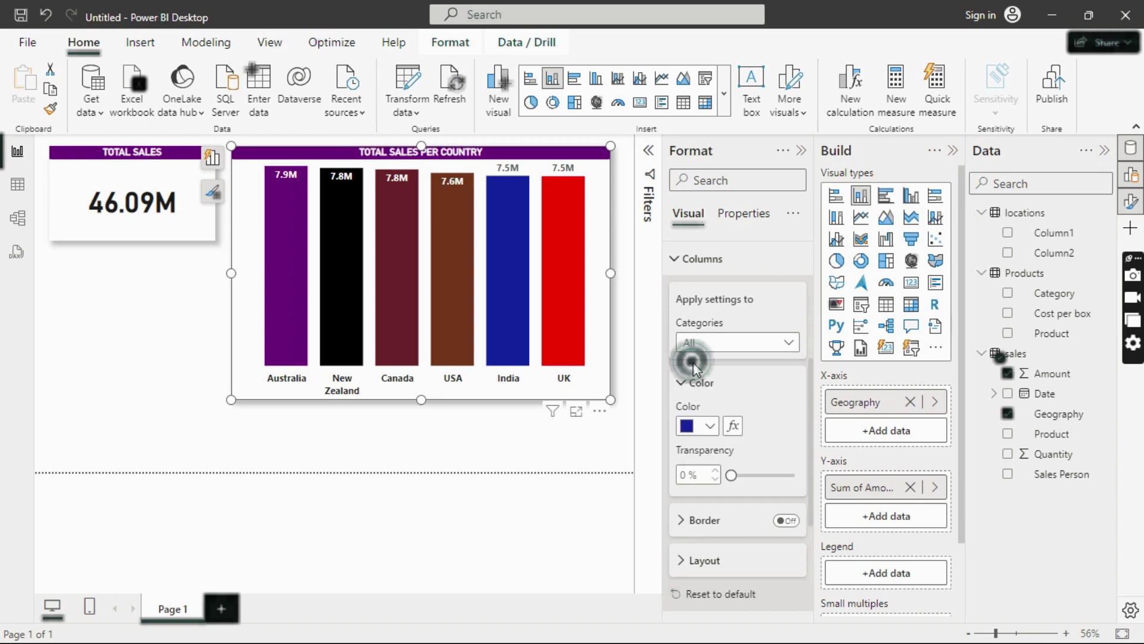
{"action": "left_click", "coordinate": [712, 428]}
{"action": "left_click", "coordinate": [712, 428]}
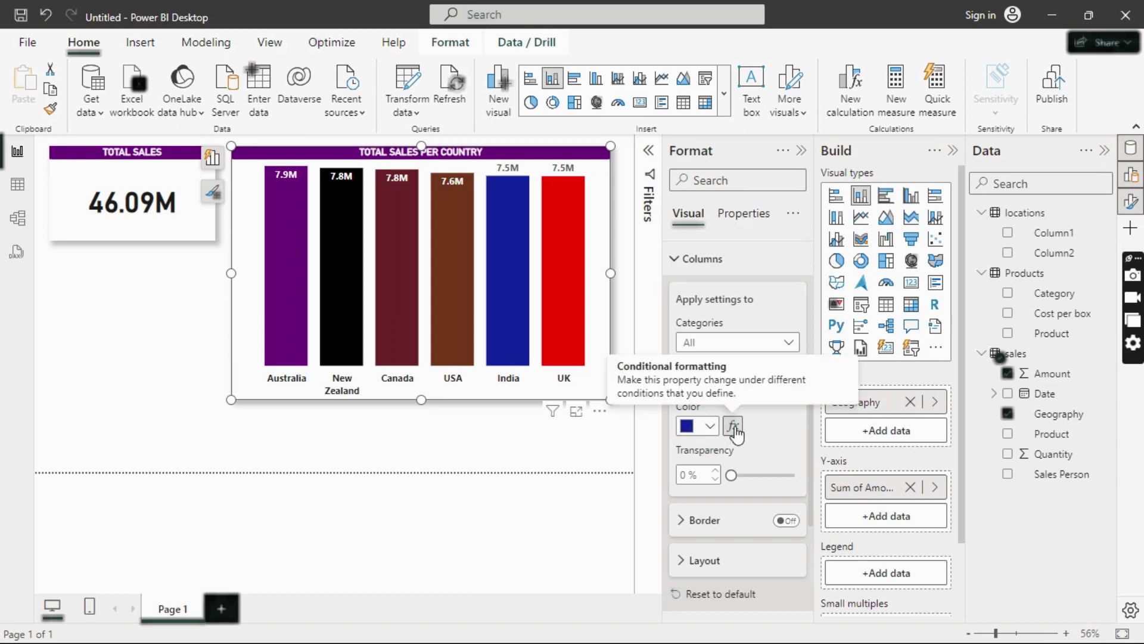
{"action": "left_click", "coordinate": [734, 426]}
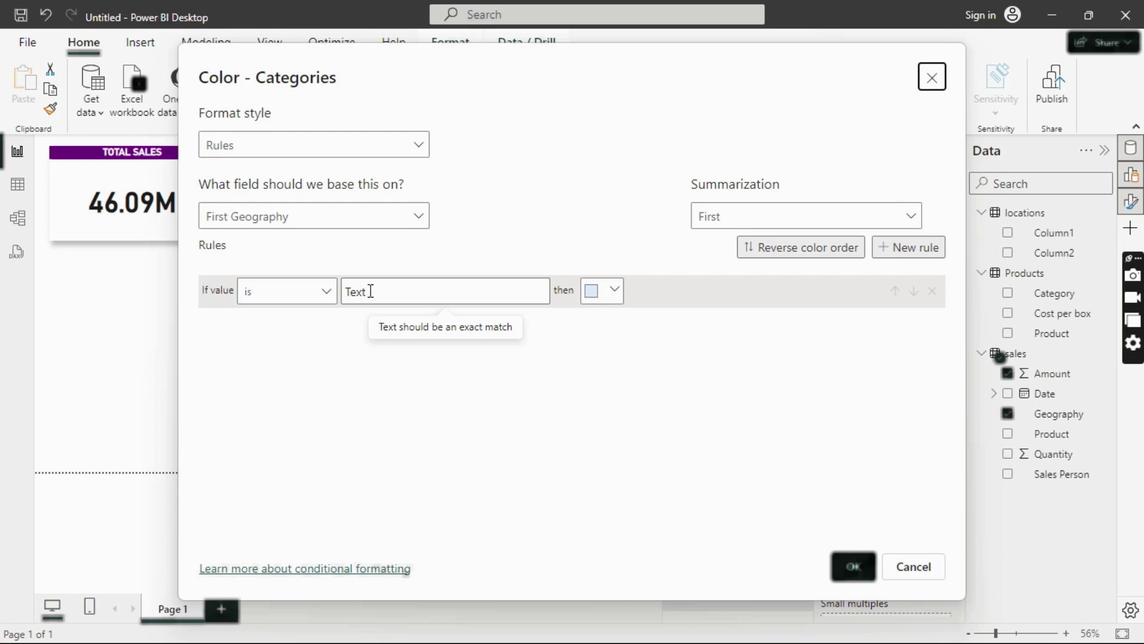
Step: Examine the format styles, base fields and rule conditions offered for the column color formatting
{"action": "left_click", "coordinate": [423, 218]}
{"action": "left_click", "coordinate": [417, 215]}
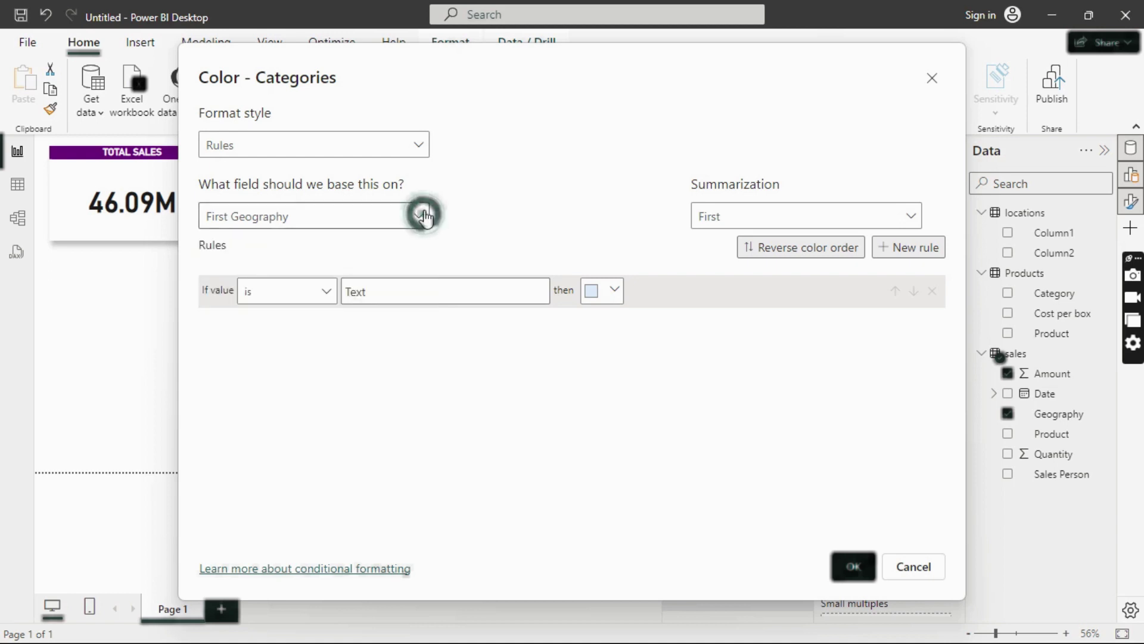
{"action": "left_click", "coordinate": [419, 147]}
{"action": "left_click", "coordinate": [419, 145]}
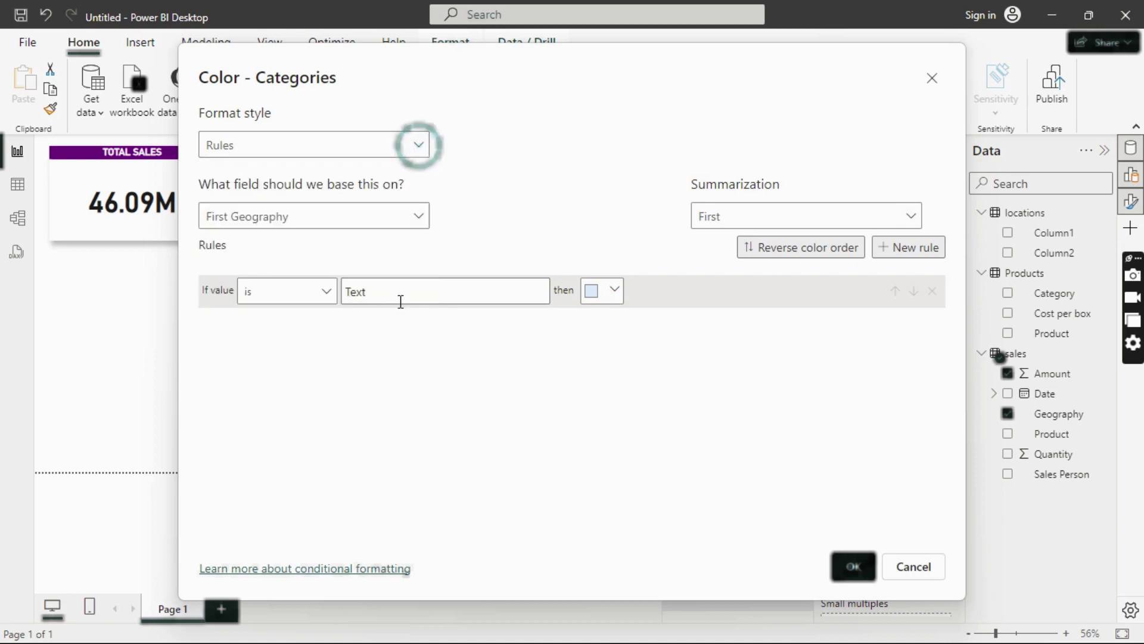
{"action": "left_click", "coordinate": [327, 291]}
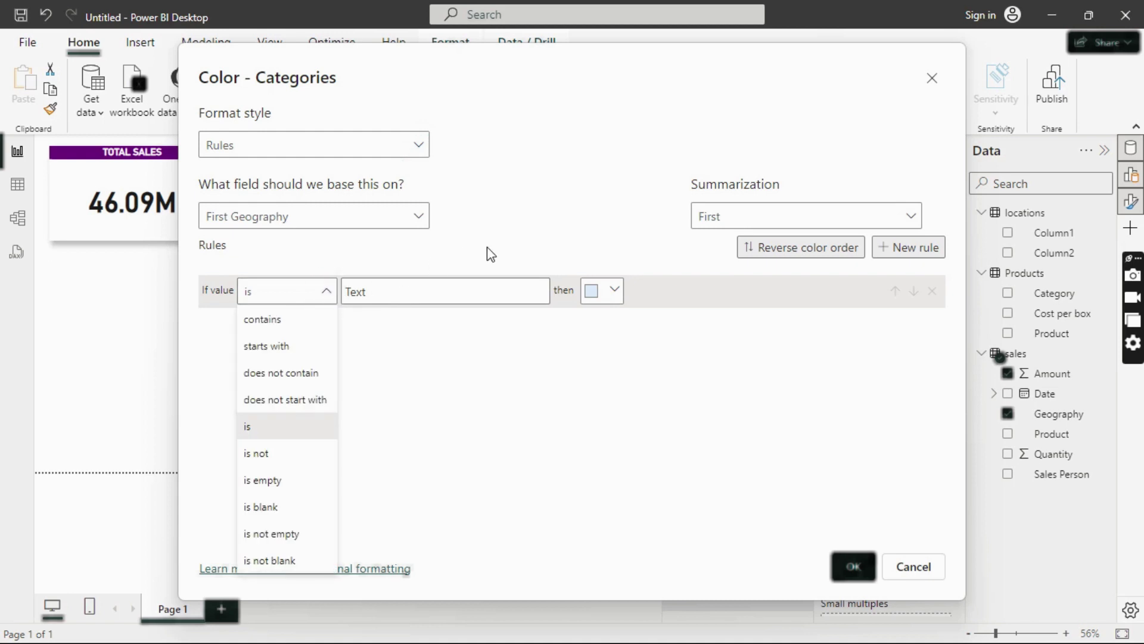
{"action": "left_click", "coordinate": [933, 80]}
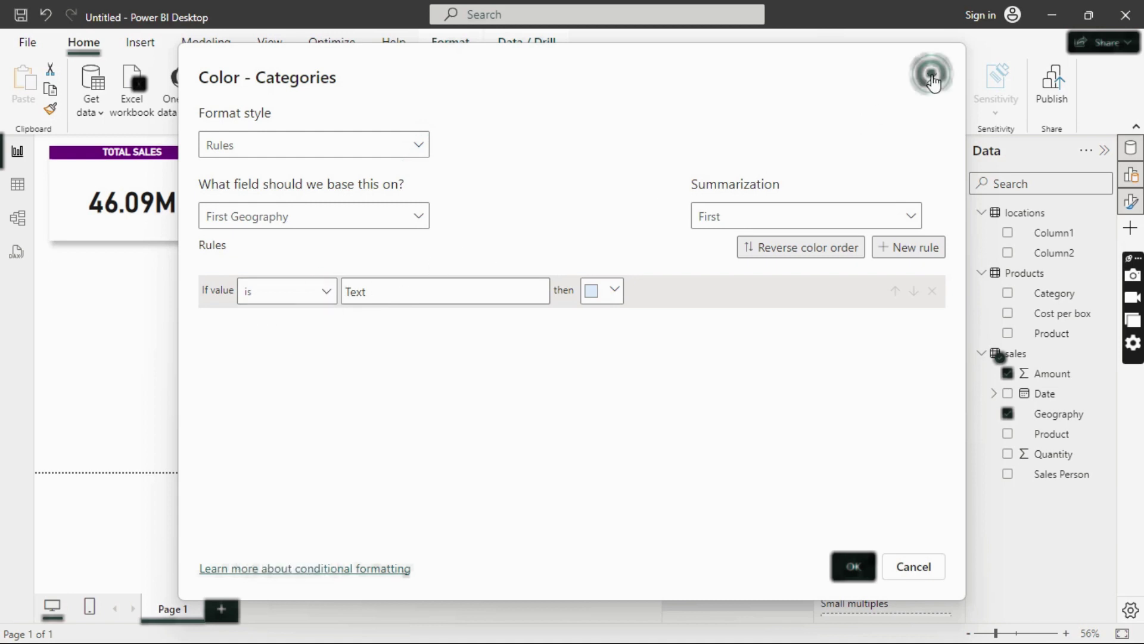
{"action": "left_click", "coordinate": [417, 145]}
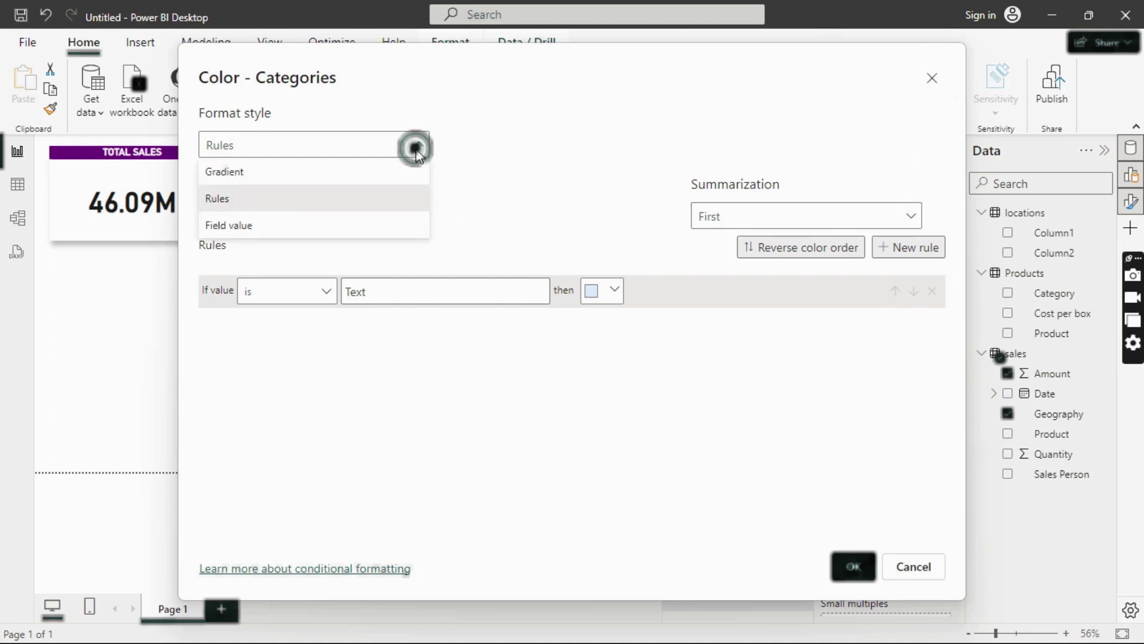
{"action": "left_click", "coordinate": [244, 205]}
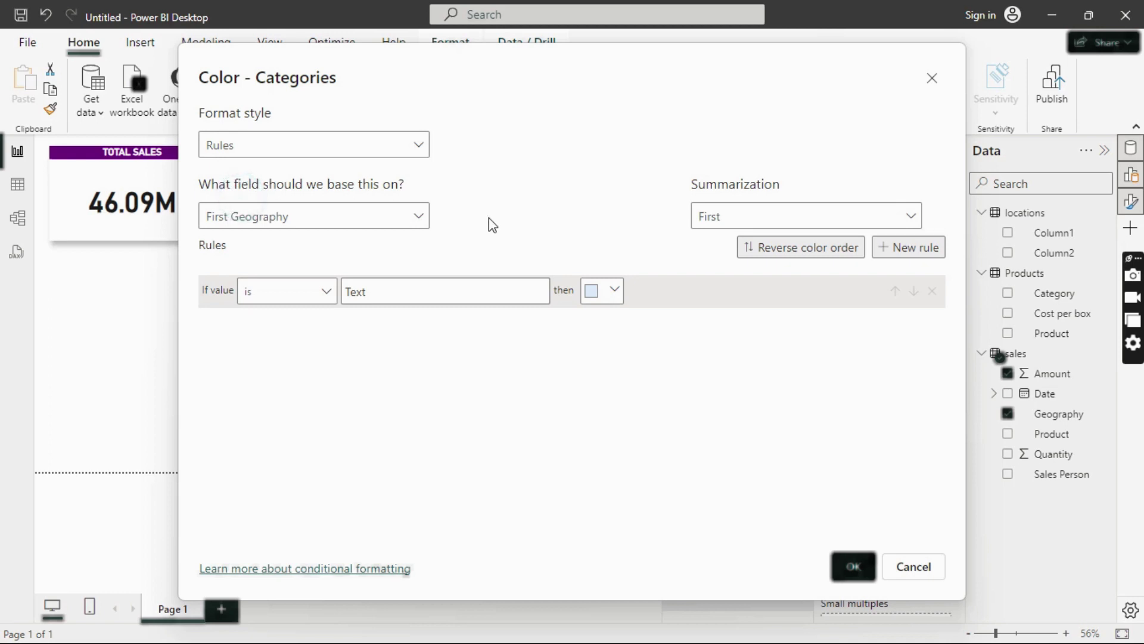
{"action": "left_click", "coordinate": [420, 217]}
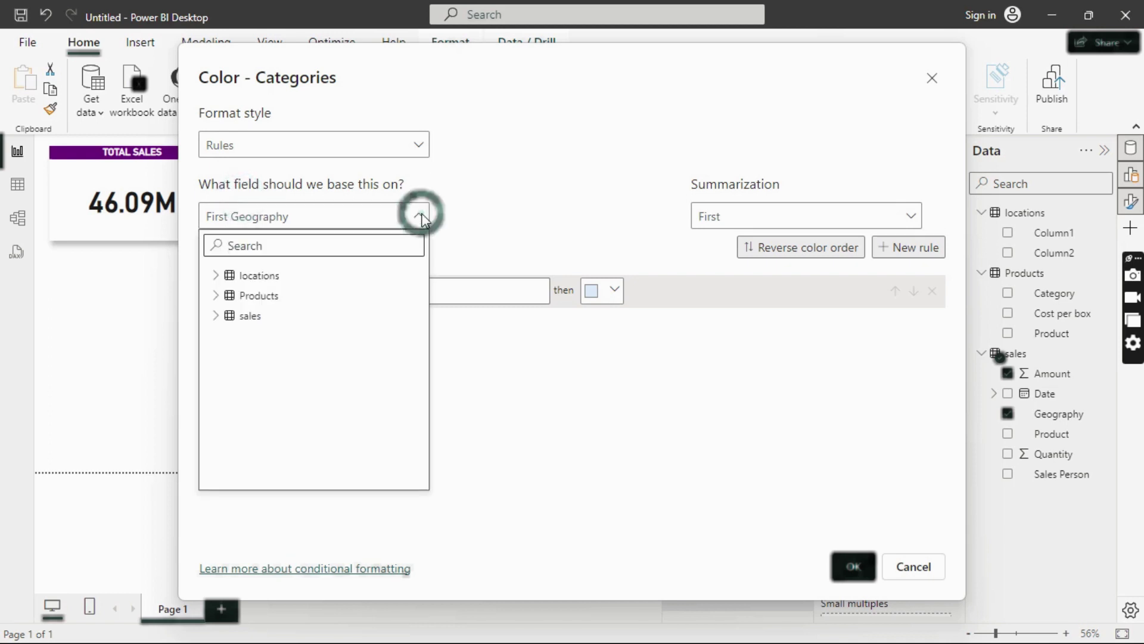
{"action": "left_click", "coordinate": [420, 216]}
{"action": "left_click", "coordinate": [420, 215]}
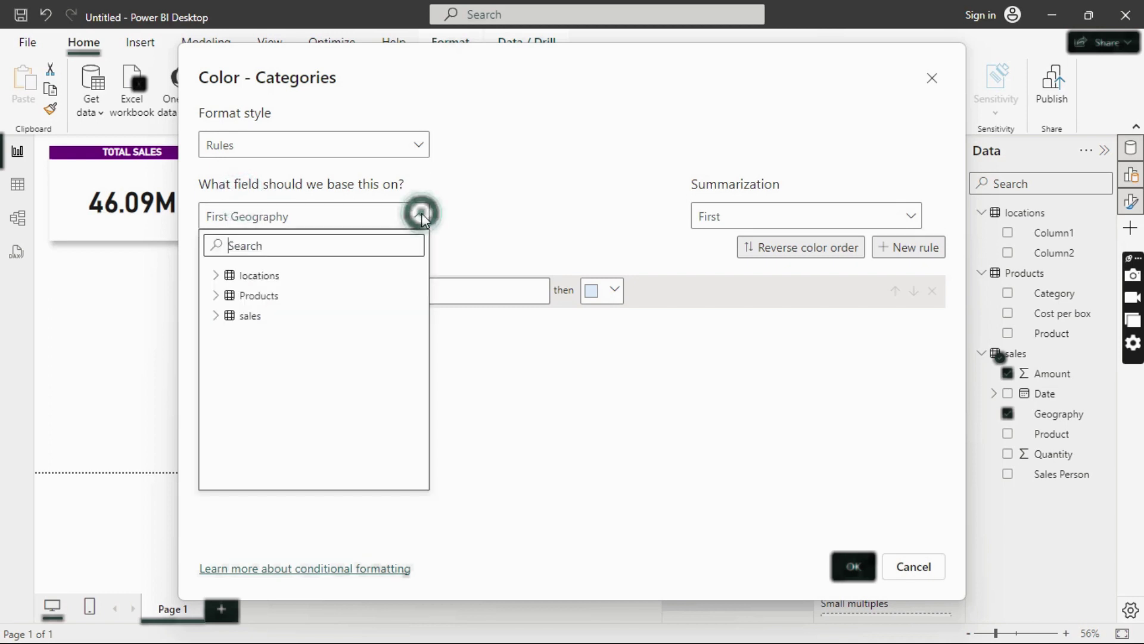
{"action": "left_click", "coordinate": [217, 317]}
{"action": "left_click", "coordinate": [217, 317]}
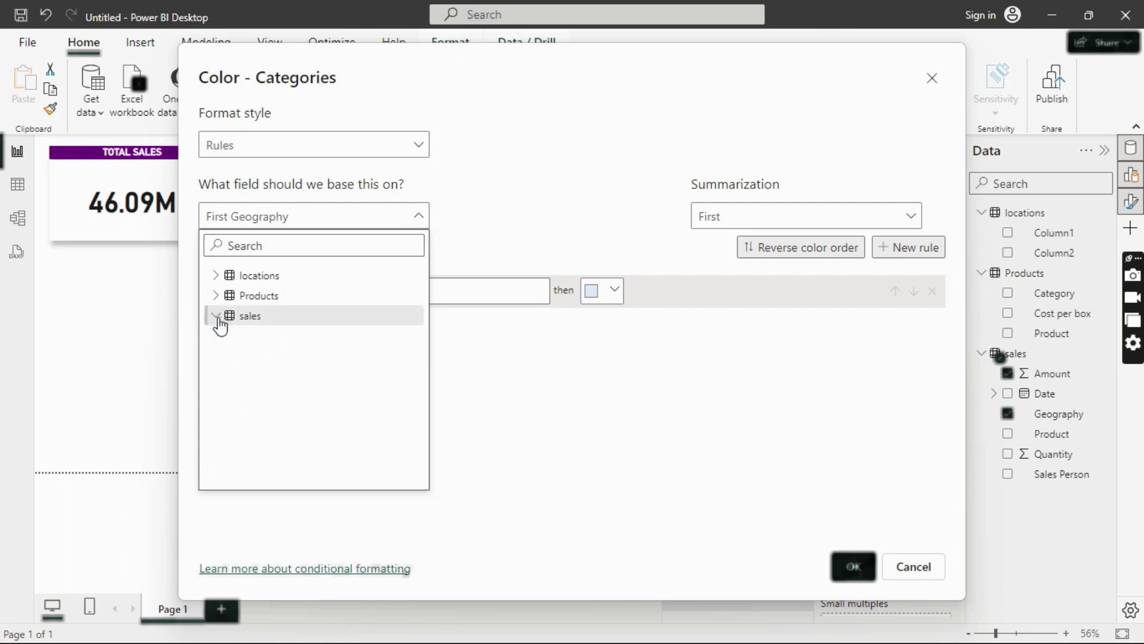
{"action": "left_click", "coordinate": [479, 210]}
Step: Define and apply a color rule that makes the column theme yellow if the First Geography value is USA
{"action": "left_click", "coordinate": [372, 291]}
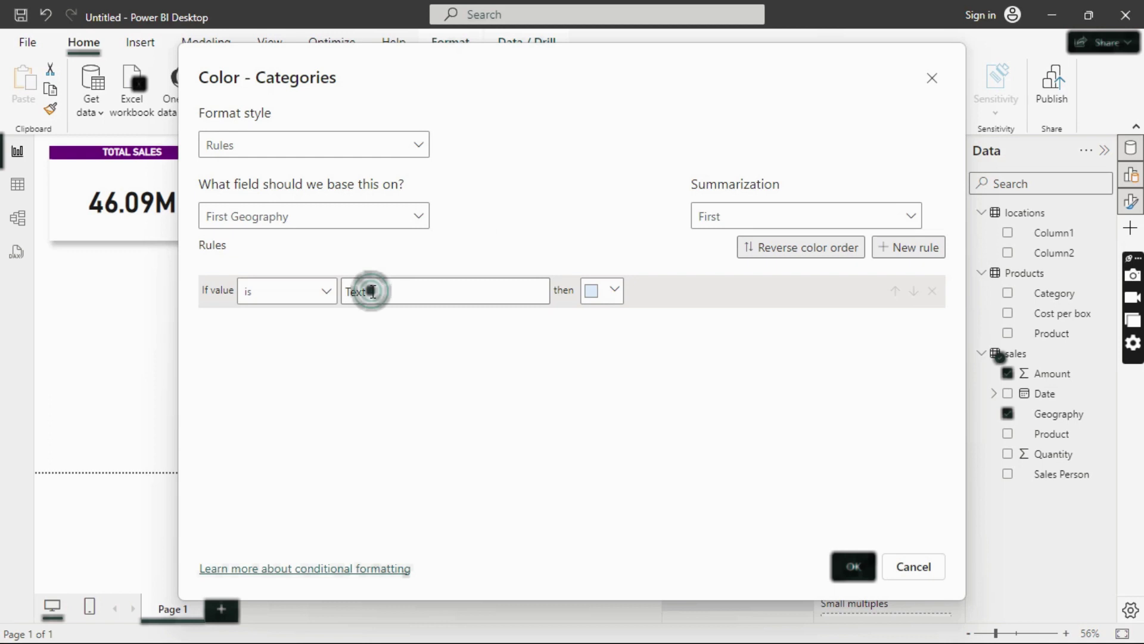
{"action": "type", "text": "us"}
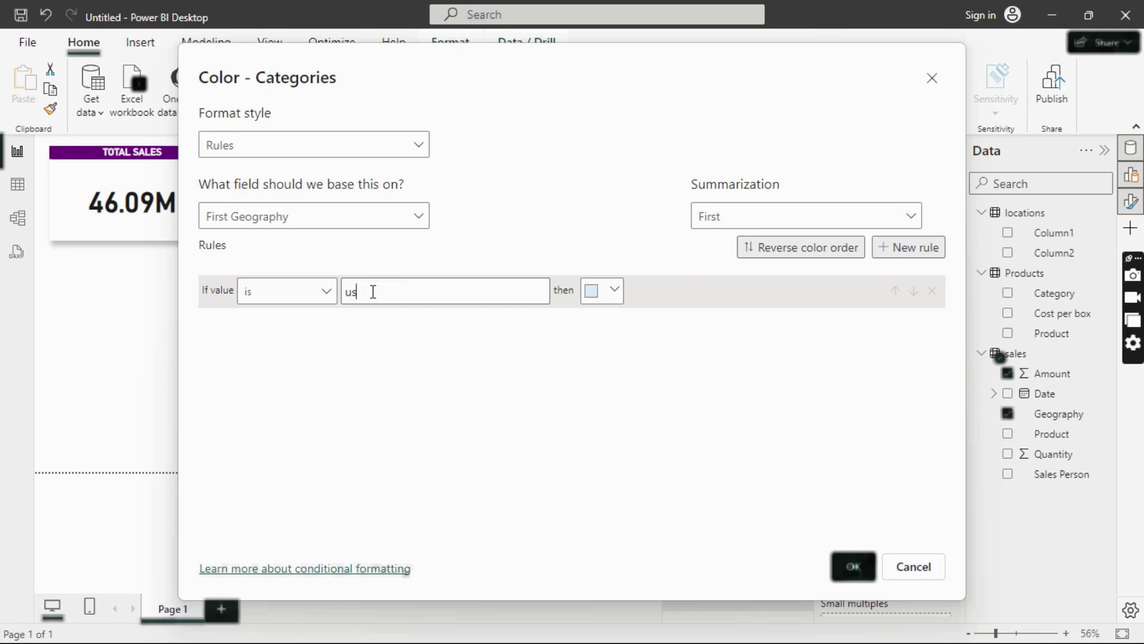
{"action": "key", "text": "BackSpace"}
{"action": "key", "text": "BackSpace"}
{"action": "type", "text": "US"}
{"action": "left_click", "coordinate": [614, 290]}
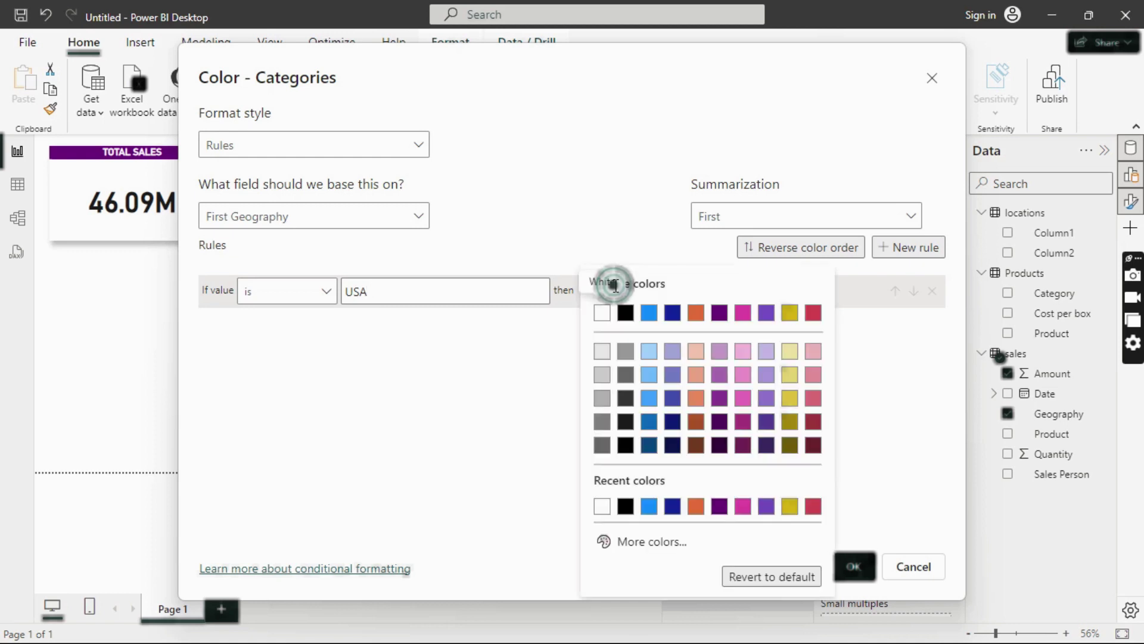
{"action": "left_click", "coordinate": [789, 313]}
{"action": "left_click", "coordinate": [854, 567]}
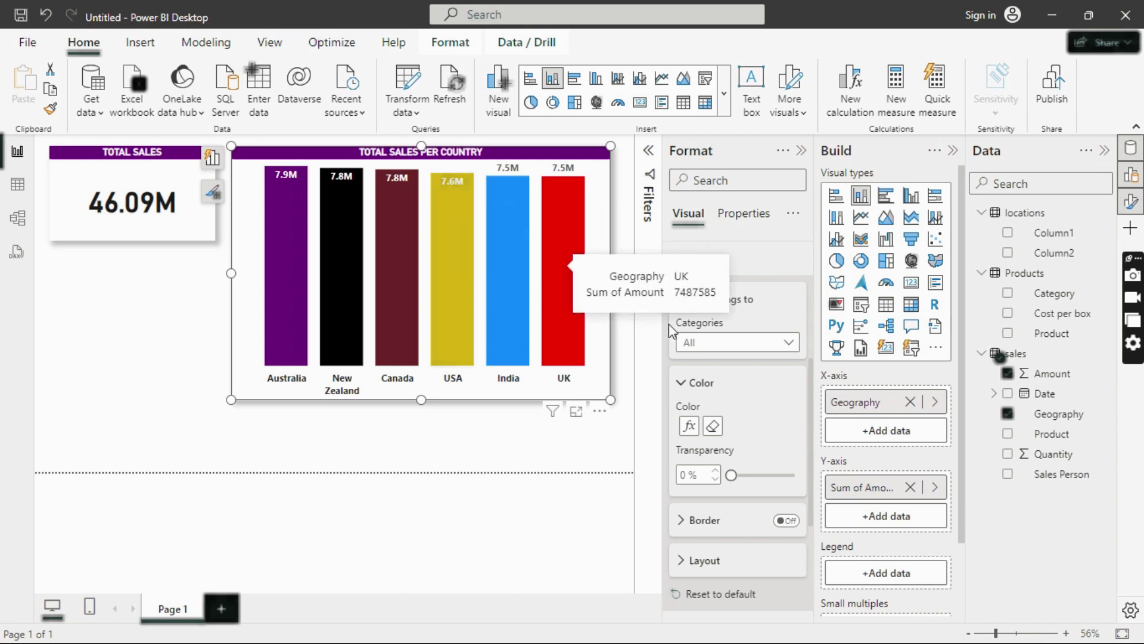
Step: Reopen the conditional formatting for the column color and base its rules on the sum of the sales Amount field
{"action": "left_click", "coordinate": [691, 426]}
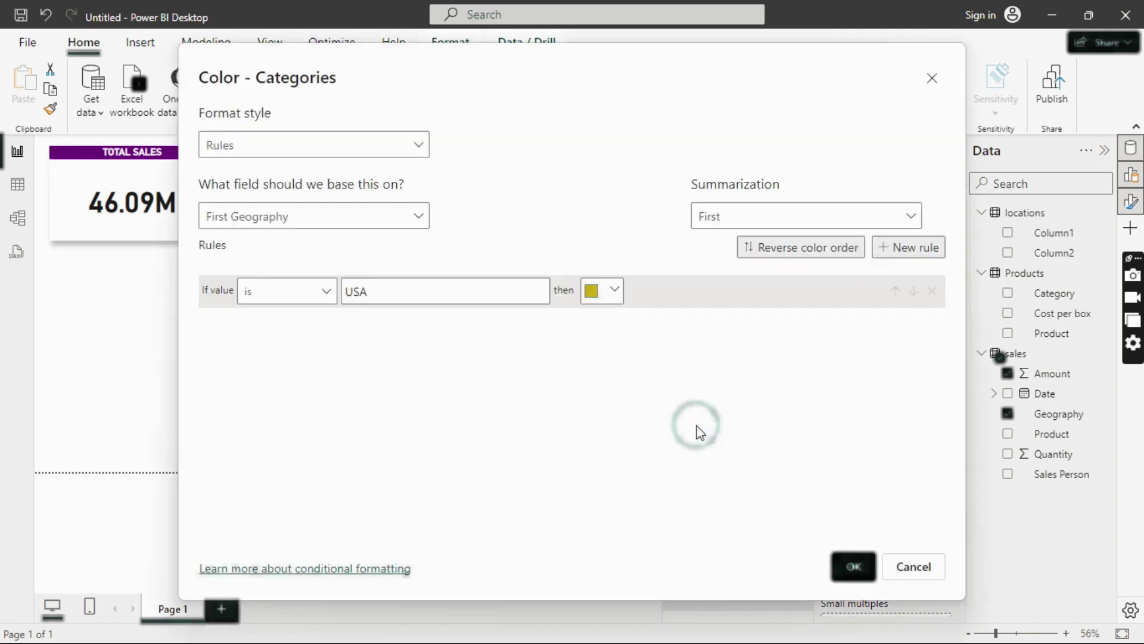
{"action": "left_click", "coordinate": [419, 218]}
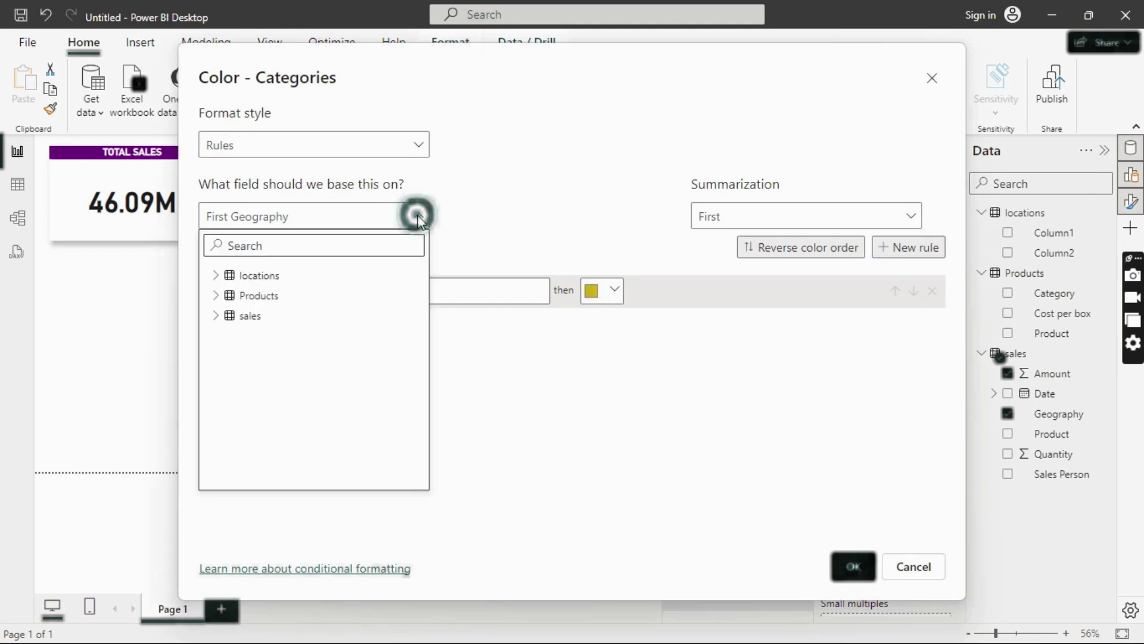
{"action": "left_click", "coordinate": [216, 316]}
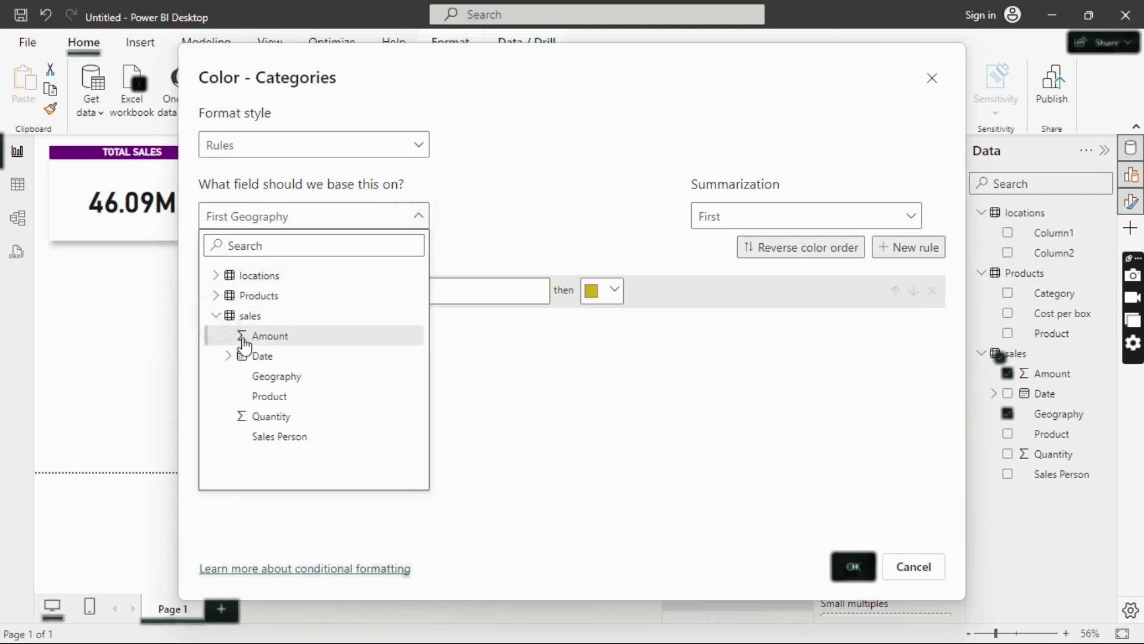
{"action": "left_click", "coordinate": [252, 337]}
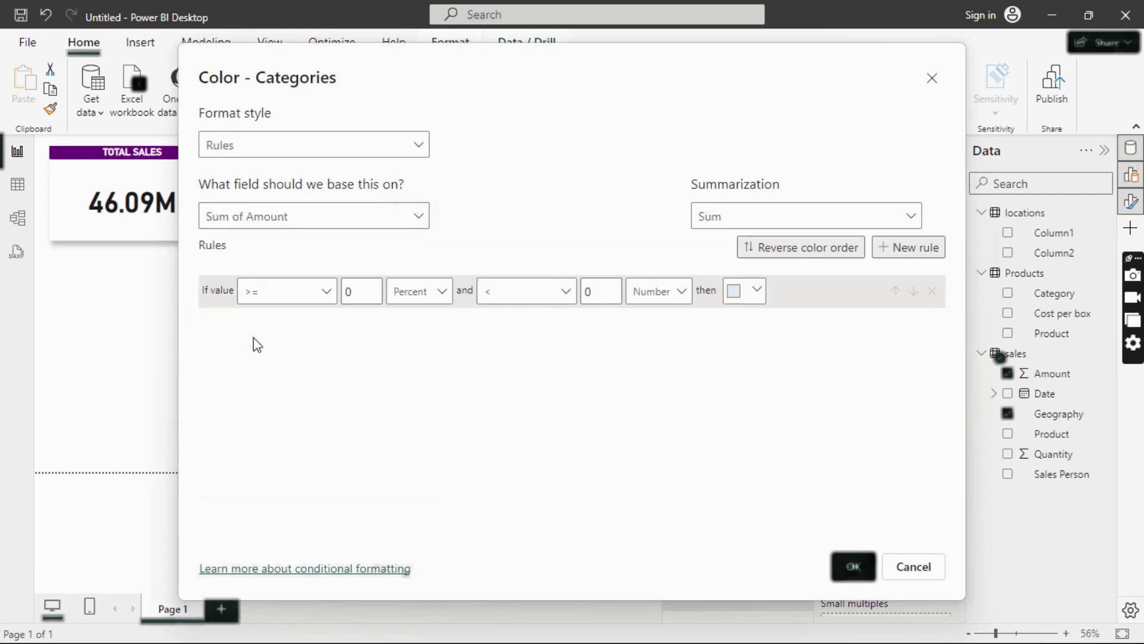
Step: Set the rule's lower bound to greater than or equal to 5000, treated as a number
{"action": "left_click", "coordinate": [280, 290]}
{"action": "left_click", "coordinate": [250, 287]}
{"action": "key", "text": "Up"}
{"action": "left_click", "coordinate": [349, 293]}
{"action": "type", "text": "5000"}
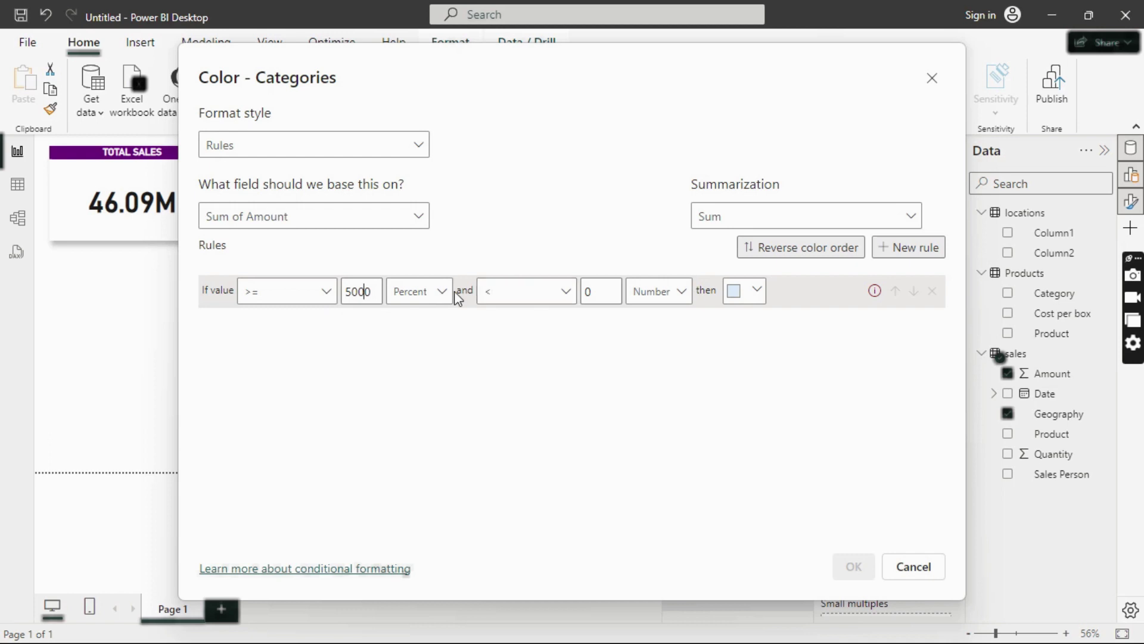
{"action": "left_click", "coordinate": [438, 290]}
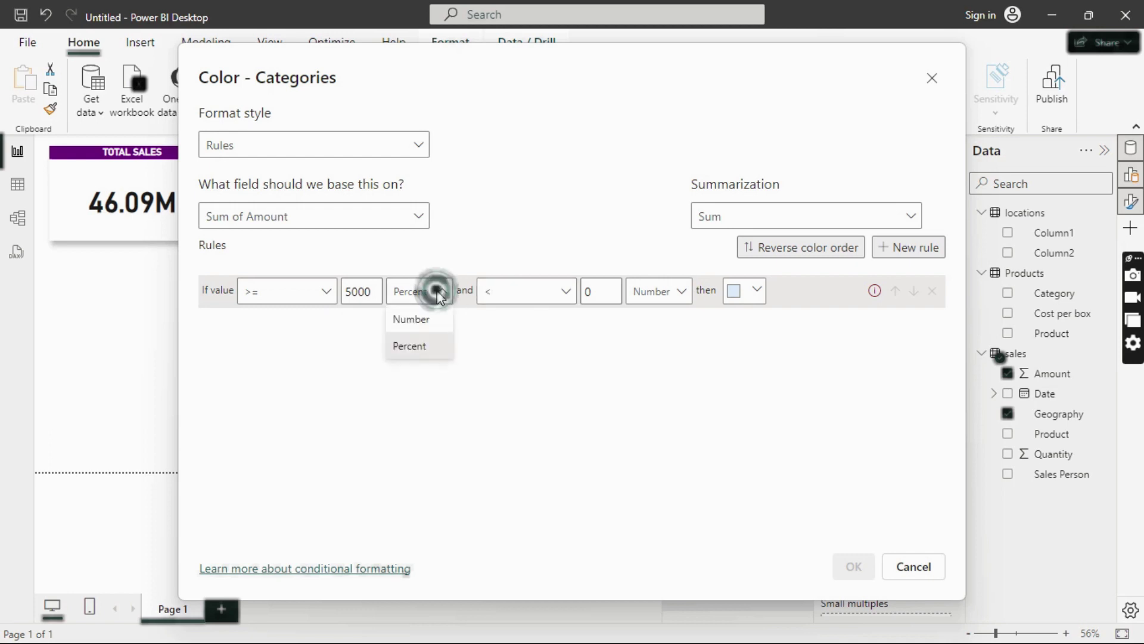
{"action": "left_click", "coordinate": [422, 320]}
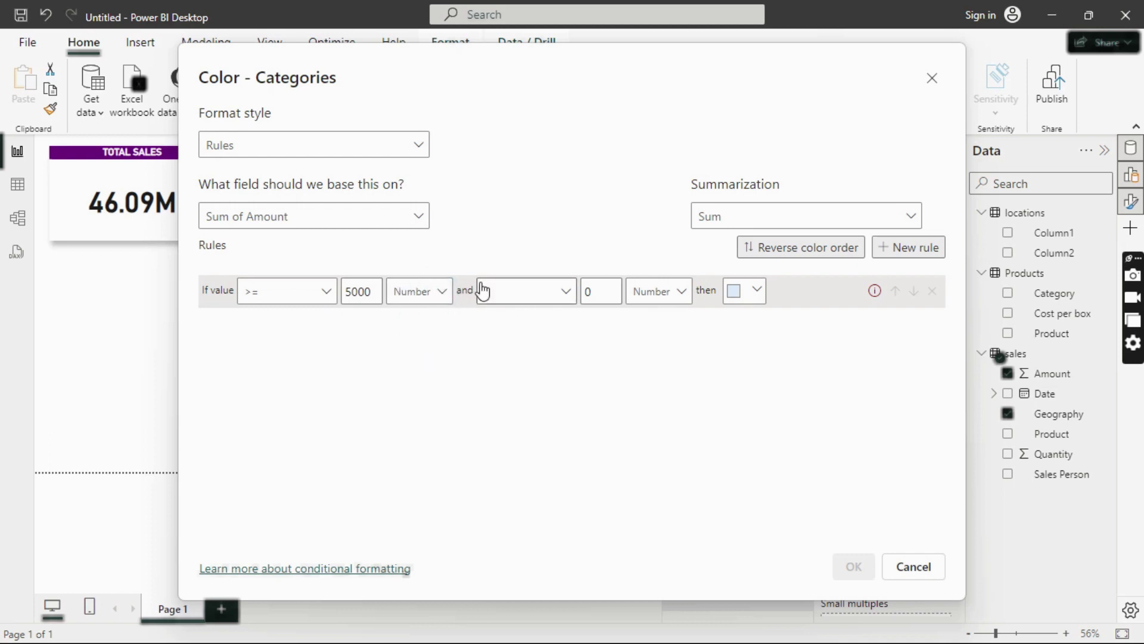
Step: Set the rule's upper bound to less than 4900 and its color to a muted orange theme shade
{"action": "double_click", "coordinate": [590, 291]}
{"action": "left_click", "coordinate": [753, 292]}
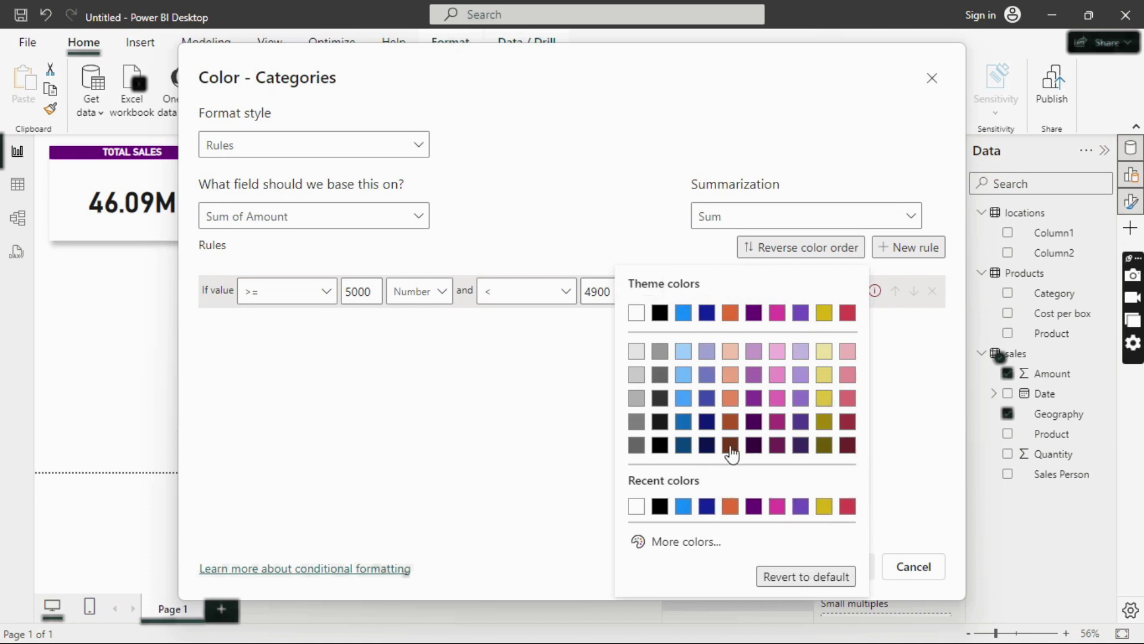
{"action": "left_click", "coordinate": [730, 397]}
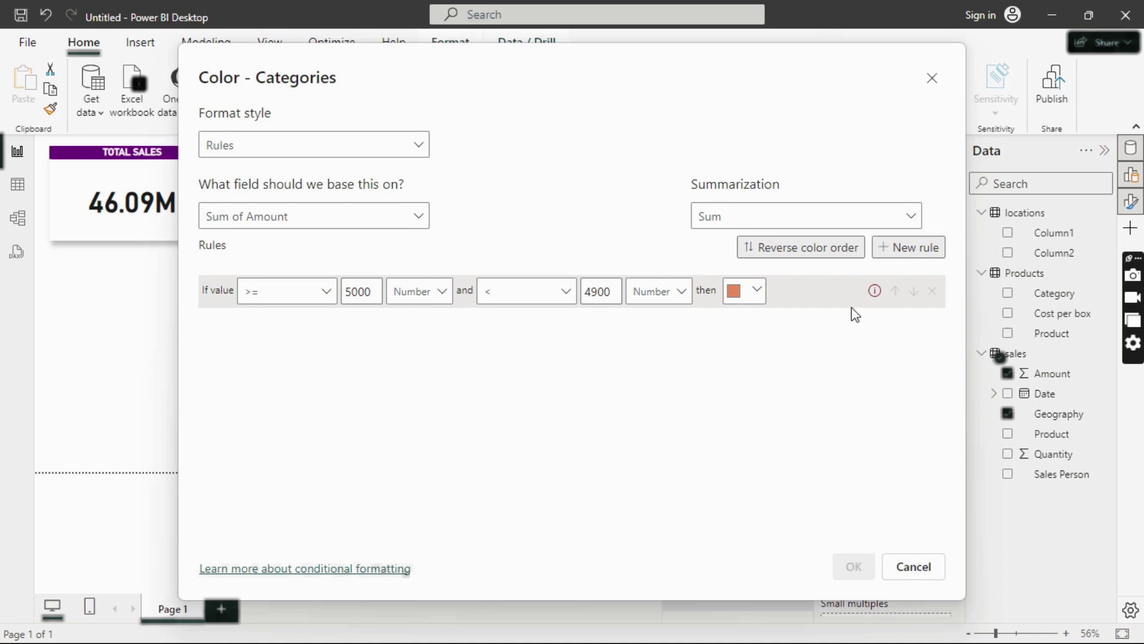
Step: Change the rule's upper bound to 20000 and apply the color formatting to the chart
{"action": "left_click", "coordinate": [592, 292]}
{"action": "left_click_drag", "start_coordinate": [594, 292], "coordinate": [587, 292]}
{"action": "type", "text": "2"}
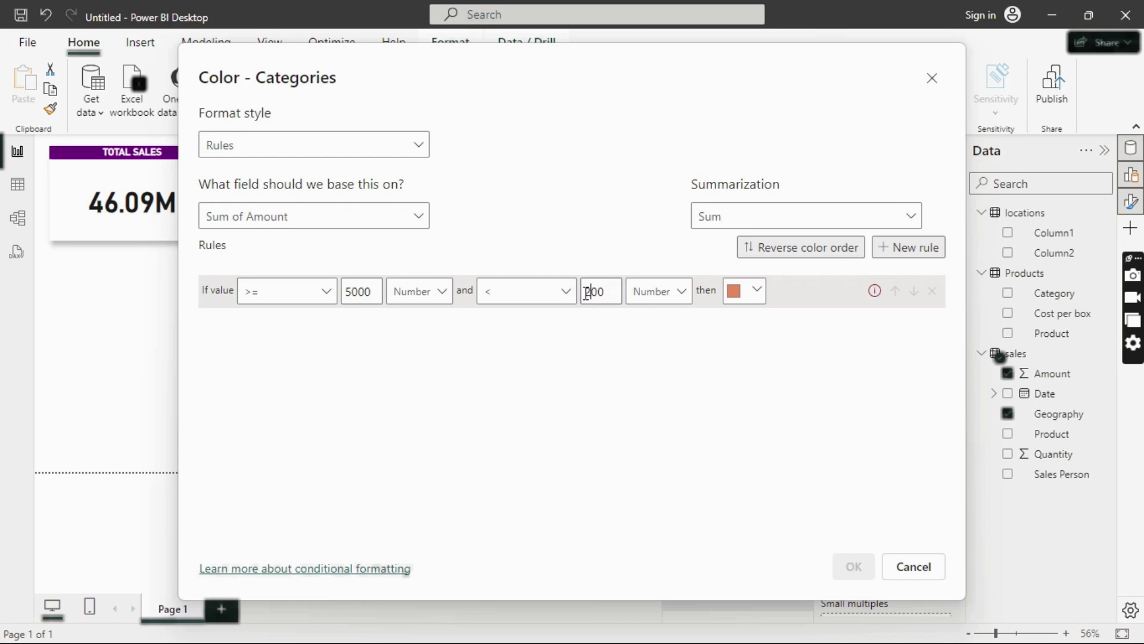
{"action": "type", "text": "000"}
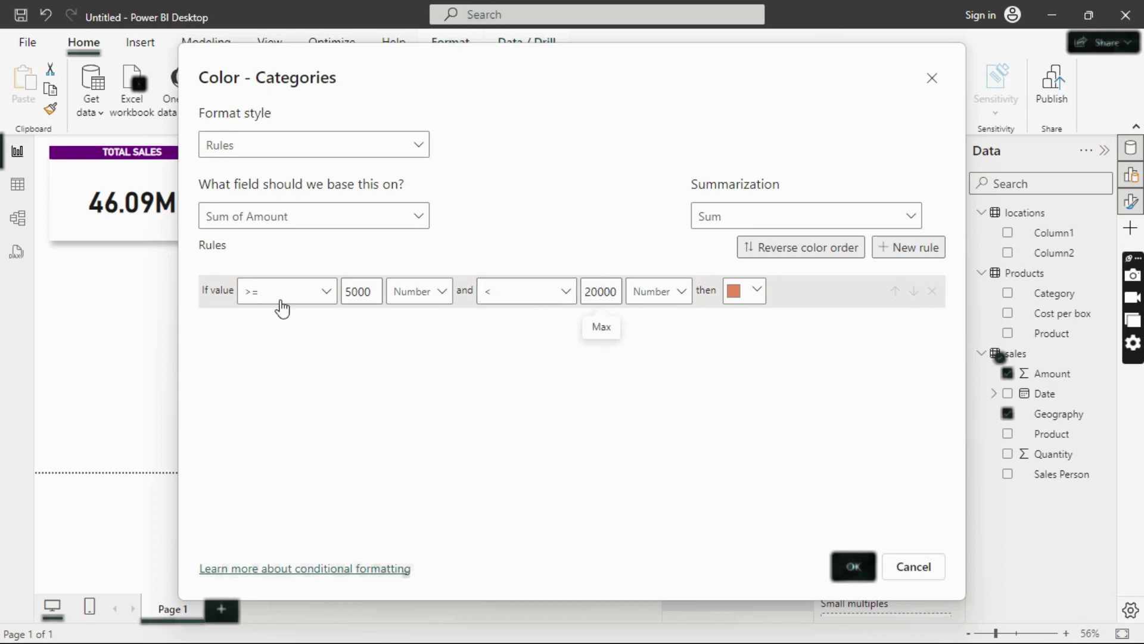
{"action": "left_click", "coordinate": [854, 566]}
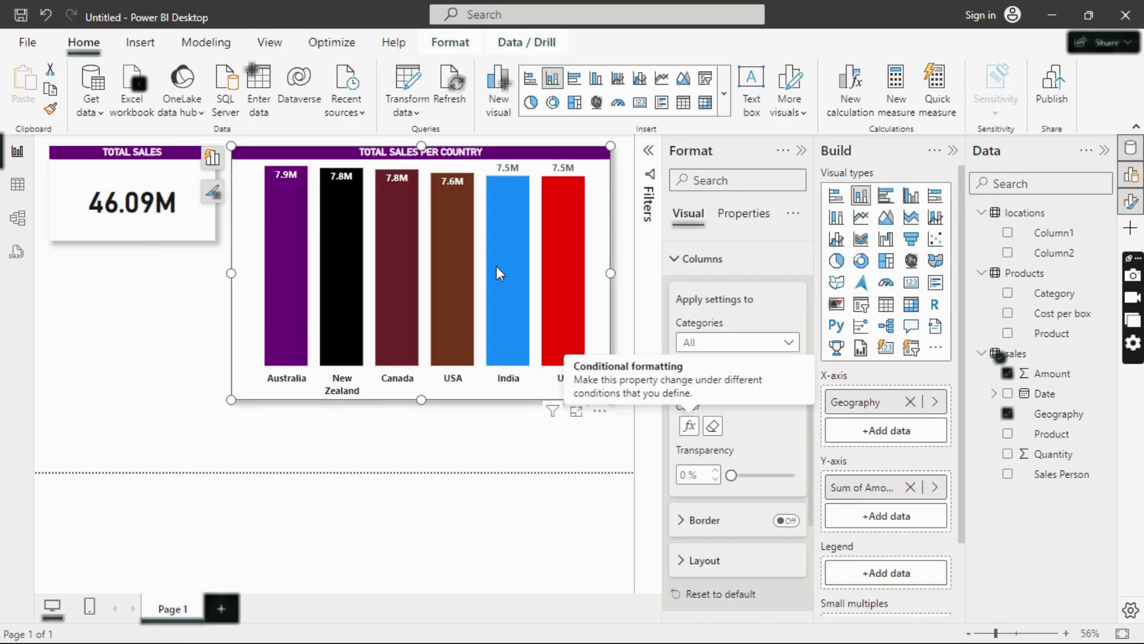
Step: Collapse the column color settings and shrink the Total Sales per Country column chart
{"action": "mouse_move", "coordinate": [450, 296]}
{"action": "left_click", "coordinate": [679, 382]}
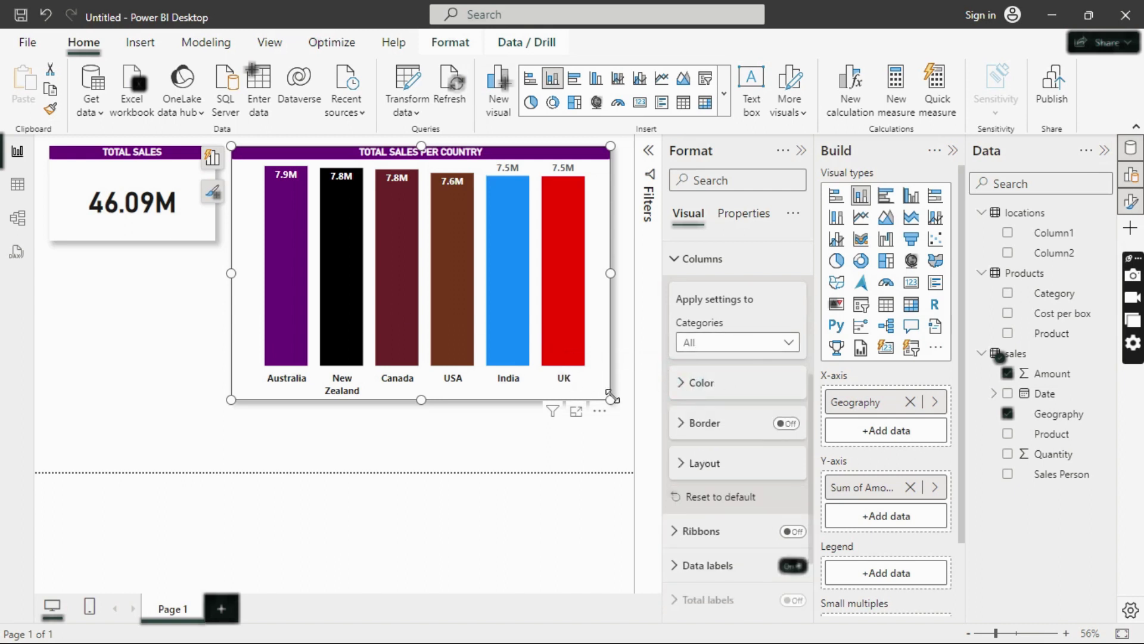
{"action": "left_click_drag", "start_coordinate": [610, 398], "coordinate": [528, 340]}
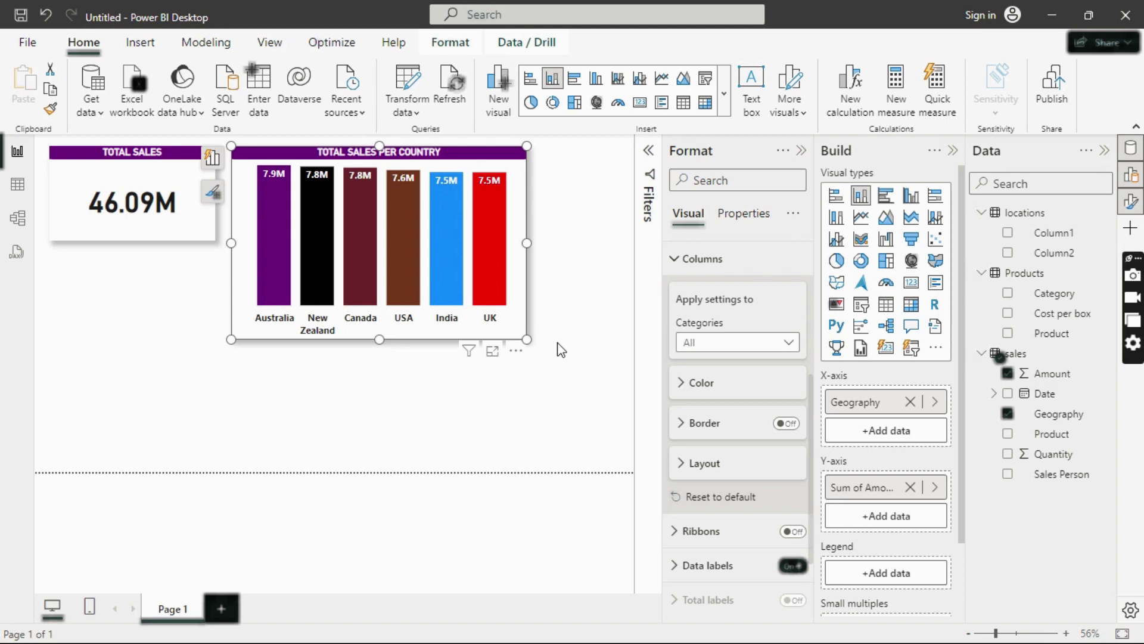
{"action": "mouse_move", "coordinate": [524, 339]}
{"action": "left_mouse_down"}
{"action": "mouse_move", "coordinate": [510, 331]}
{"action": "mouse_move", "coordinate": [505, 344]}
{"action": "left_mouse_up"}
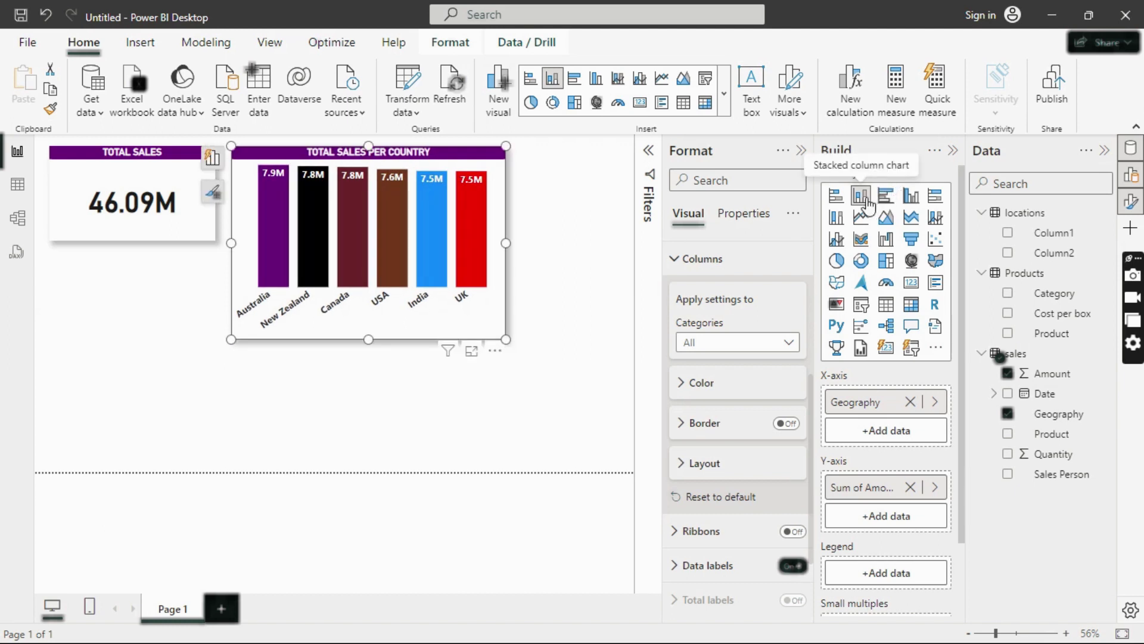
Step: Convert the Total Sales per Country chart to a clustered bar chart and resize it to a compact frame
{"action": "left_click", "coordinate": [888, 199]}
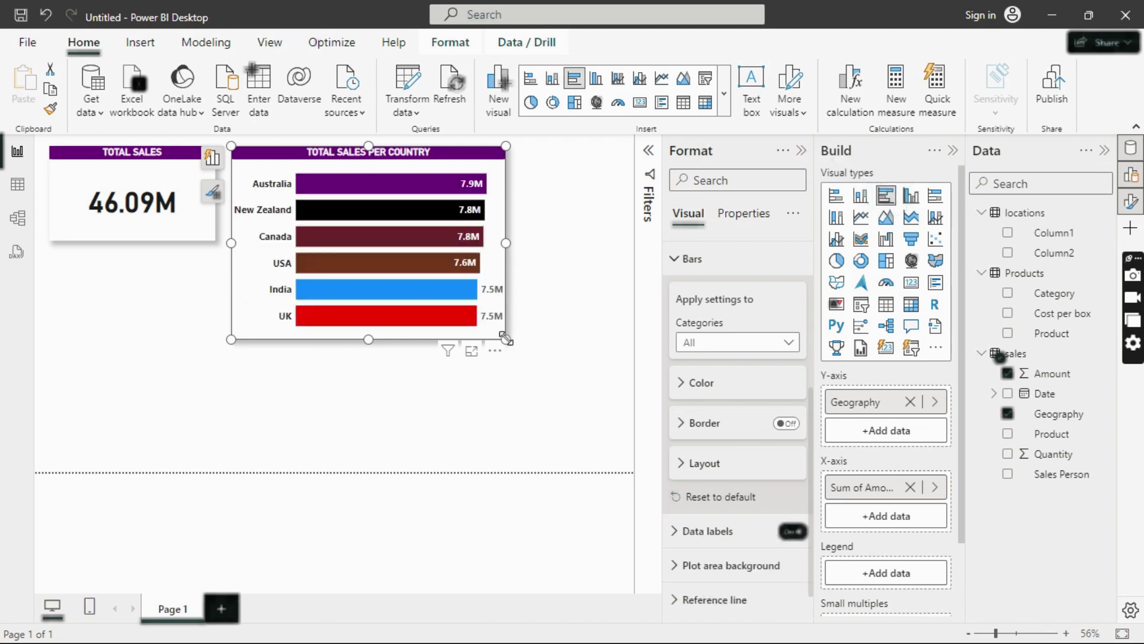
{"action": "left_click_drag", "start_coordinate": [506, 340], "coordinate": [564, 390]}
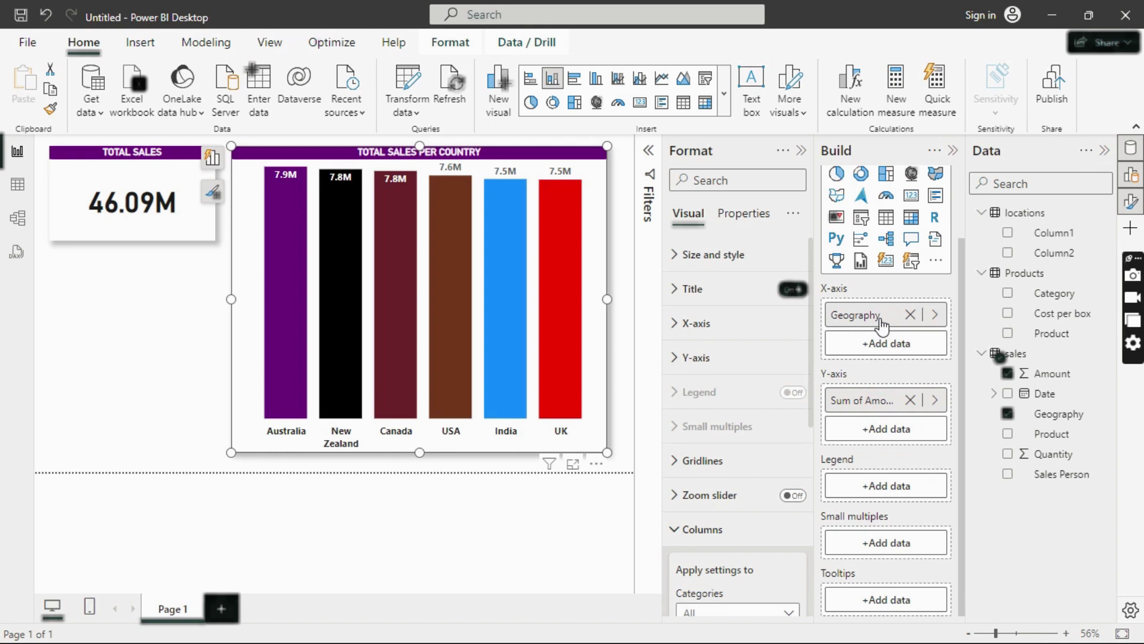
{"action": "mouse_move", "coordinate": [416, 274]}
{"action": "scroll", "coordinate": [910, 204], "scroll_direction": "up", "scroll_amount": 2}
{"action": "left_click", "coordinate": [886, 198]}
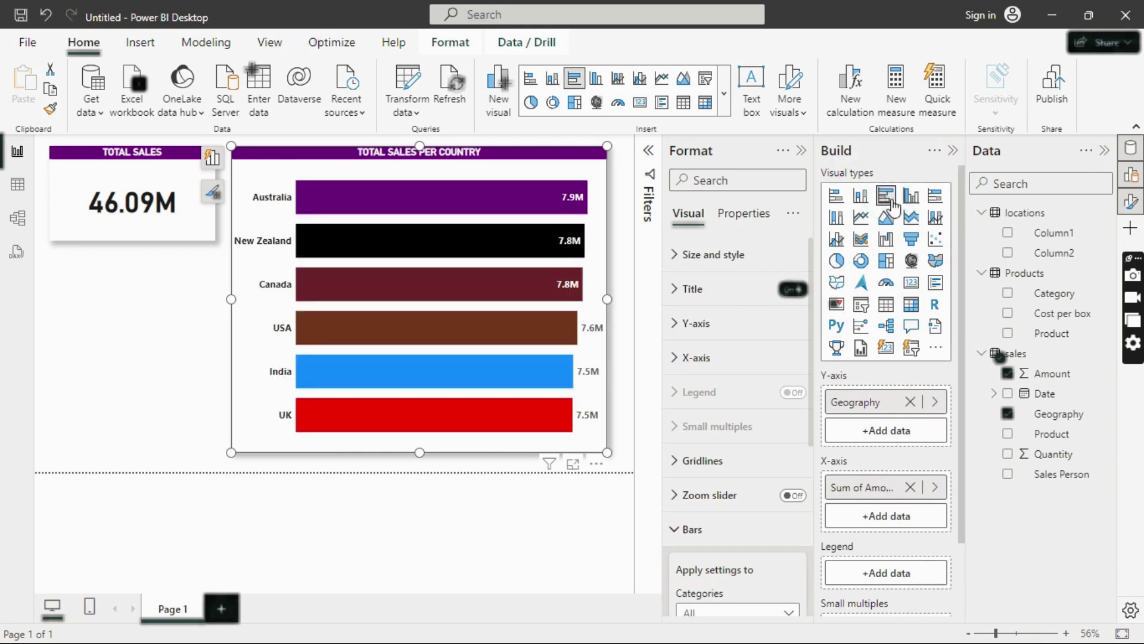
{"action": "left_click_drag", "start_coordinate": [607, 452], "coordinate": [544, 356]}
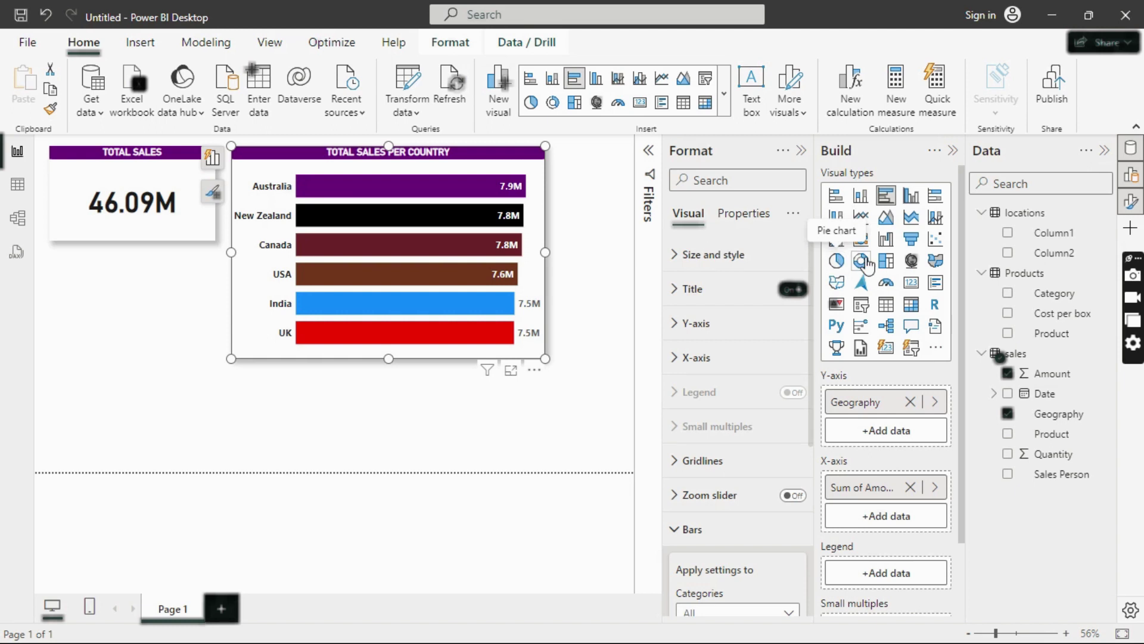
Step: Insert a pie chart on the canvas and copy the Total Sales card's formatting onto it
{"action": "left_click", "coordinate": [149, 385]}
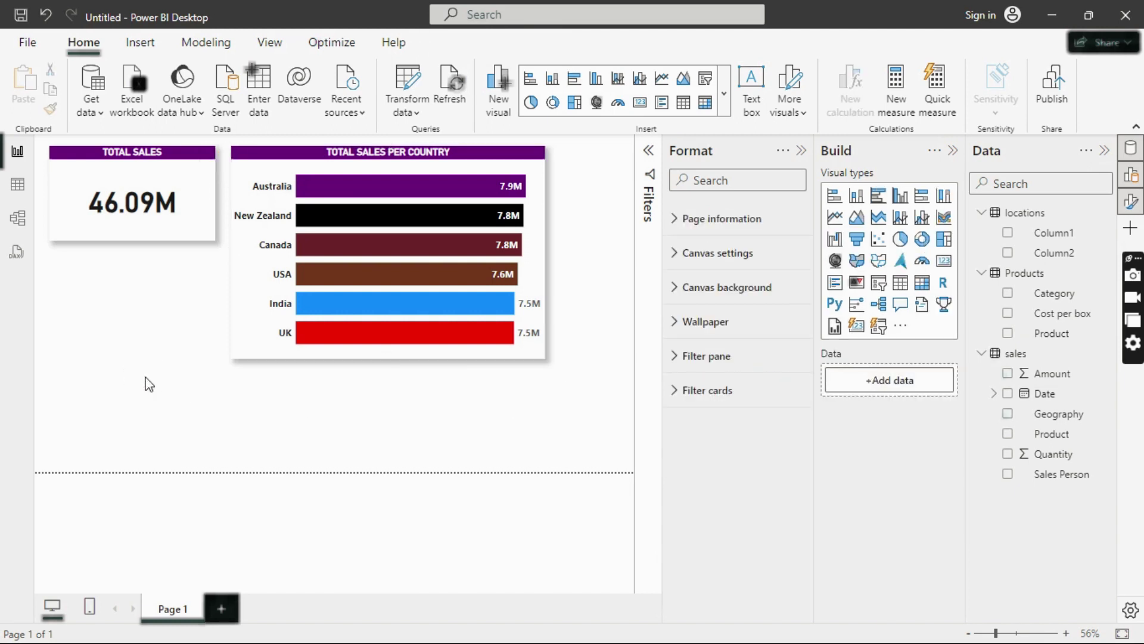
{"action": "left_click", "coordinate": [902, 239]}
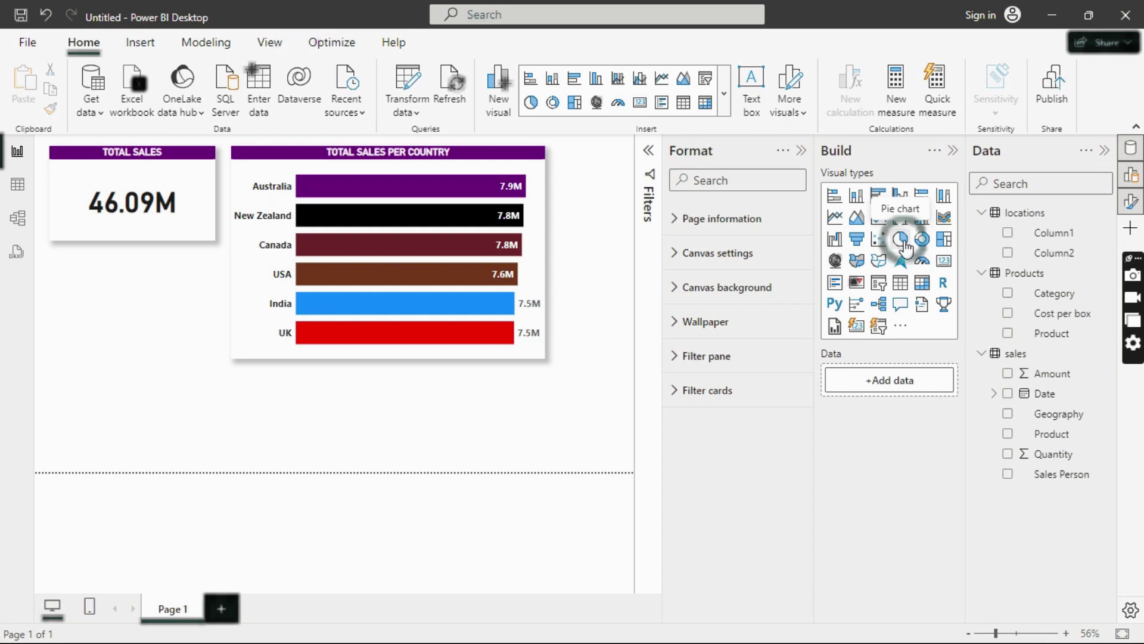
{"action": "left_click", "coordinate": [200, 229]}
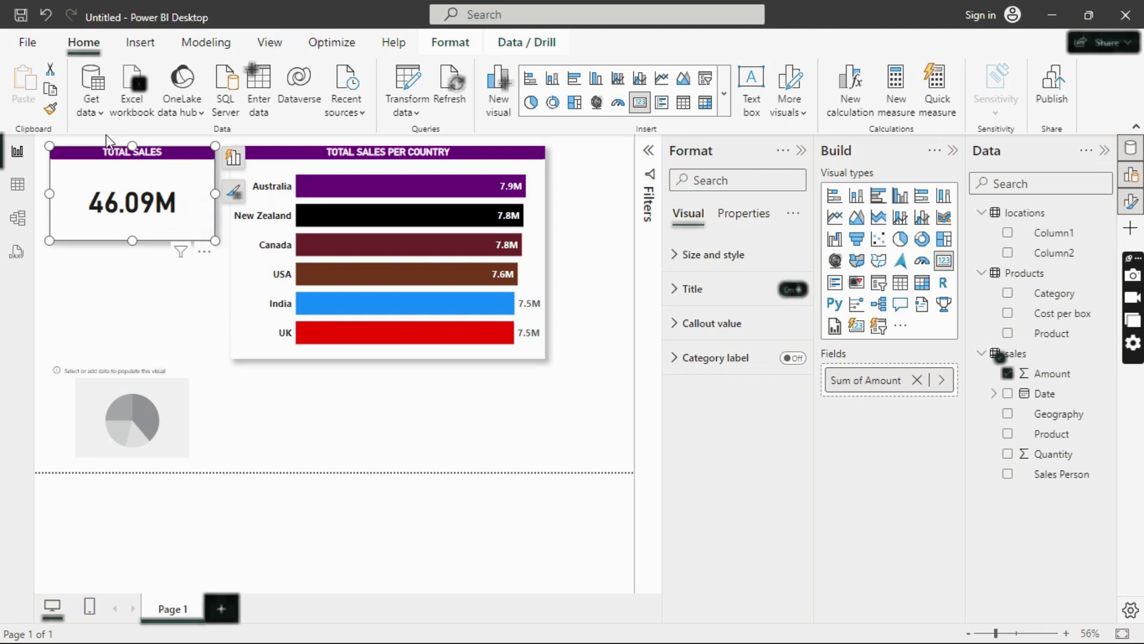
{"action": "left_click", "coordinate": [50, 110]}
{"action": "left_click", "coordinate": [172, 390]}
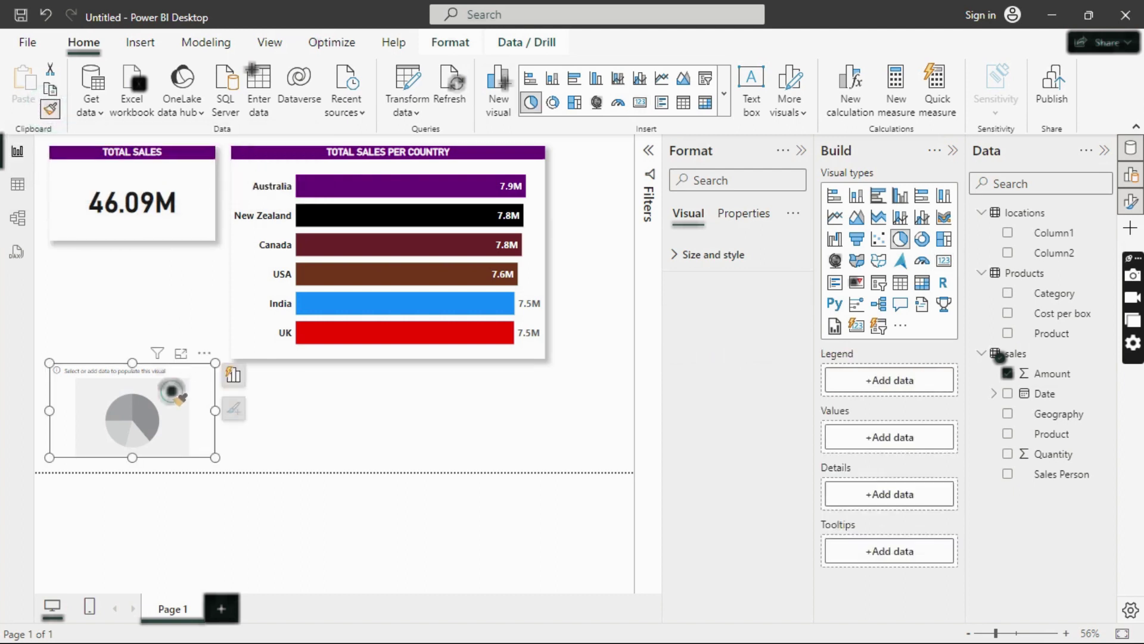
Step: Place the pie chart under the Total Sales card, with product Category as its legend and sales Amount as its values
{"action": "left_click_drag", "start_coordinate": [179, 409], "coordinate": [173, 300]}
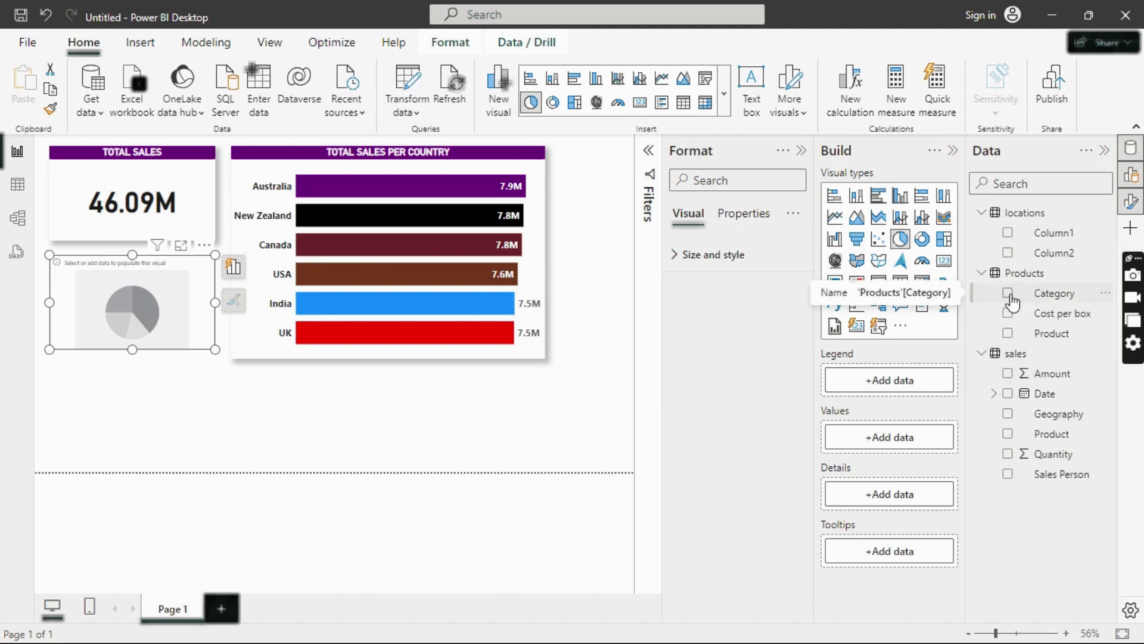
{"action": "left_click_drag", "start_coordinate": [1040, 301], "coordinate": [903, 389]}
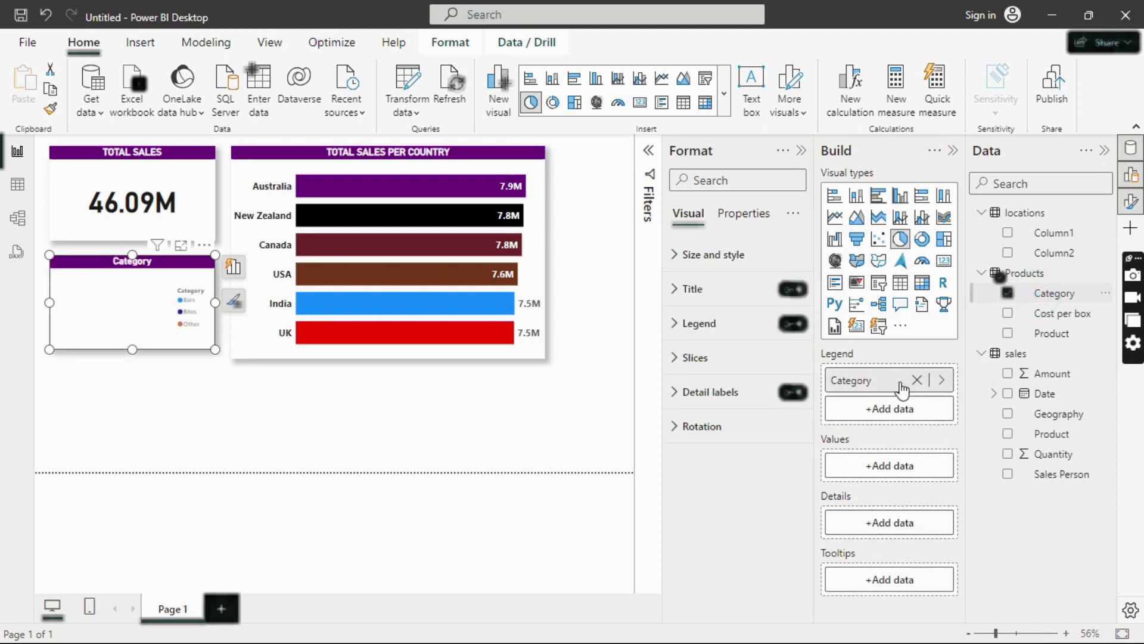
{"action": "left_click_drag", "start_coordinate": [1050, 373], "coordinate": [907, 465]}
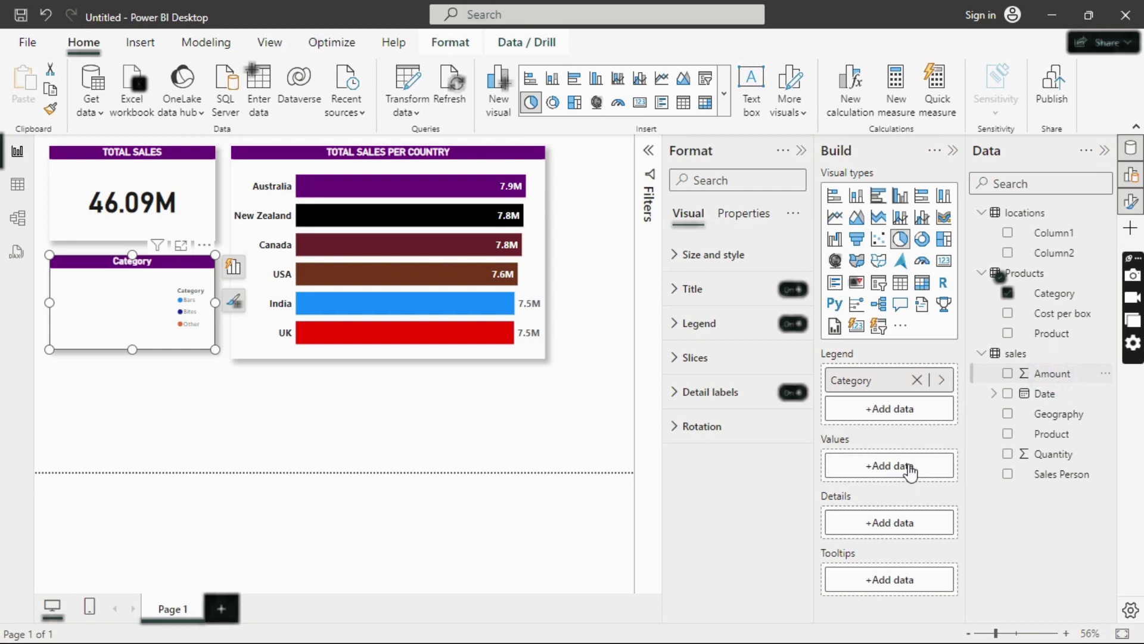
Step: Move the Total Sales per Country chart further from the Total Sales card and enlarge the pie chart until its labels fit
{"action": "left_click_drag", "start_coordinate": [213, 350], "coordinate": [229, 403]}
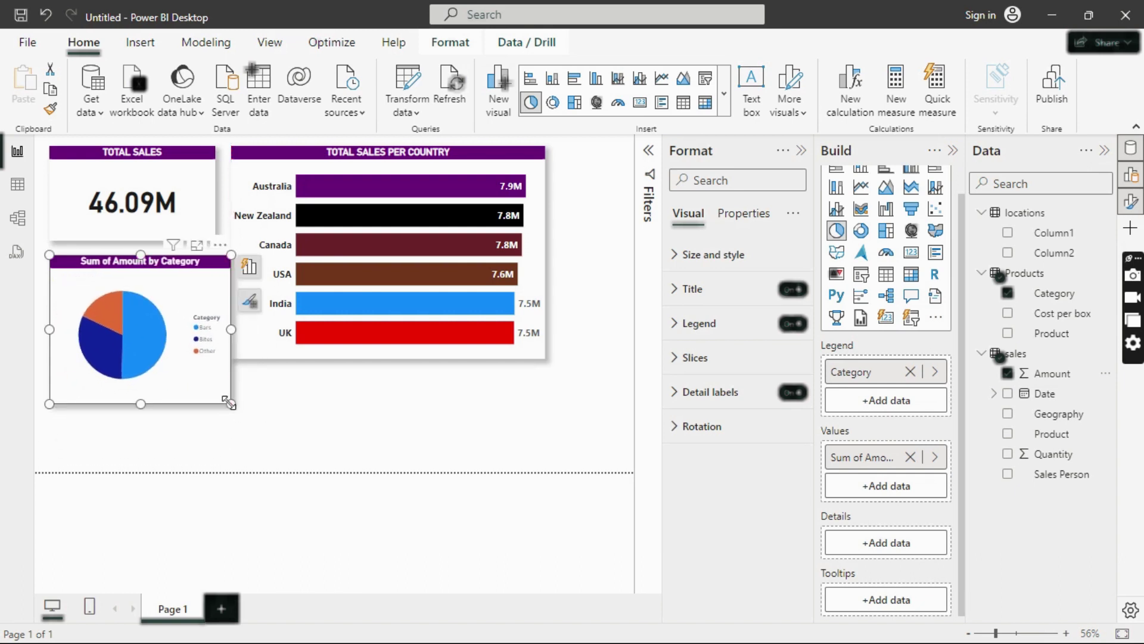
{"action": "left_click_drag", "start_coordinate": [327, 154], "coordinate": [351, 155]}
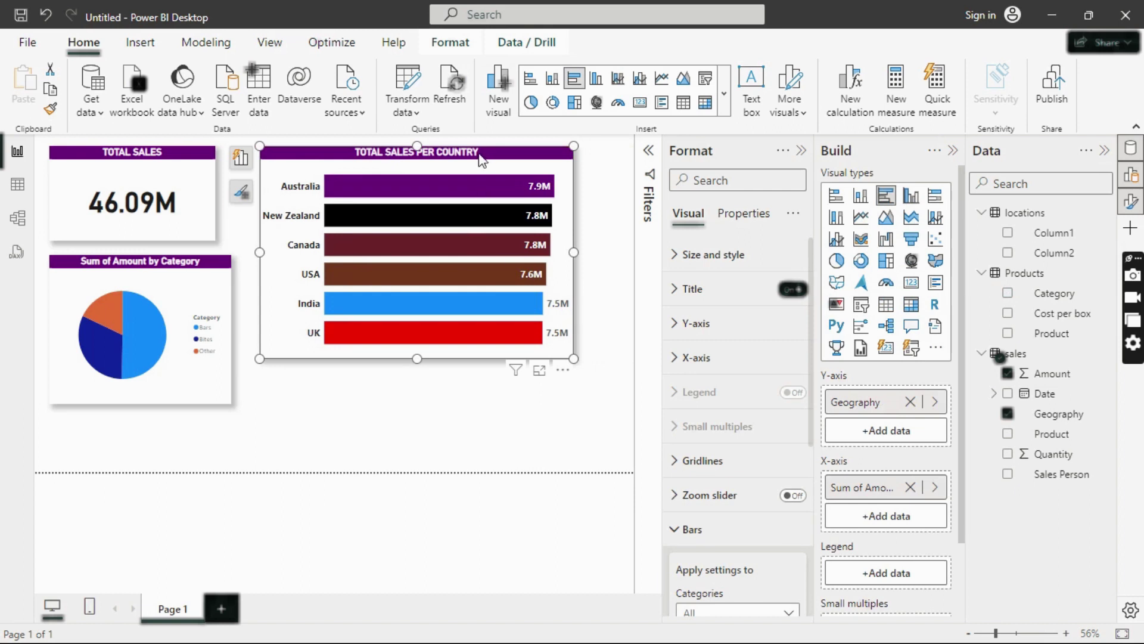
{"action": "left_click_drag", "start_coordinate": [486, 157], "coordinate": [528, 156]}
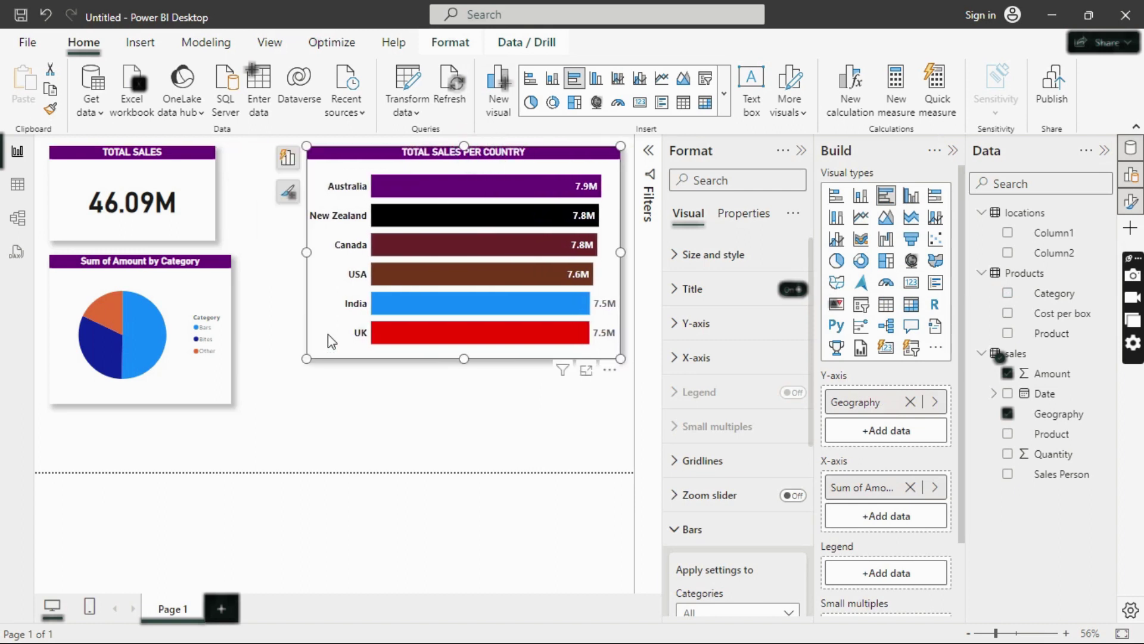
{"action": "left_click", "coordinate": [221, 387]}
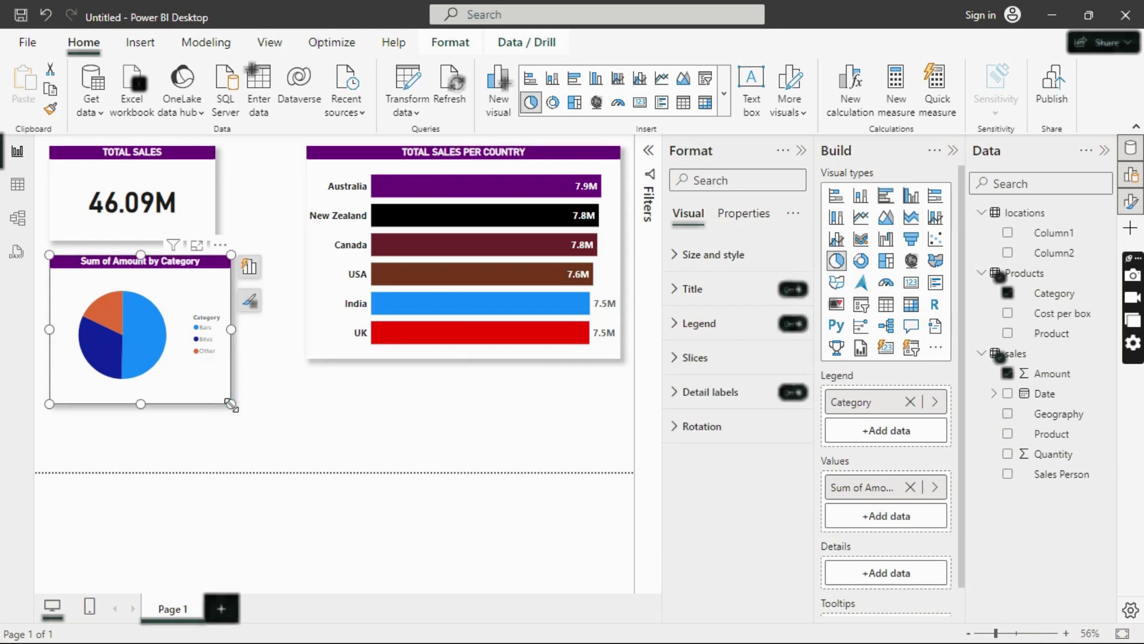
{"action": "left_click_drag", "start_coordinate": [231, 403], "coordinate": [397, 445]}
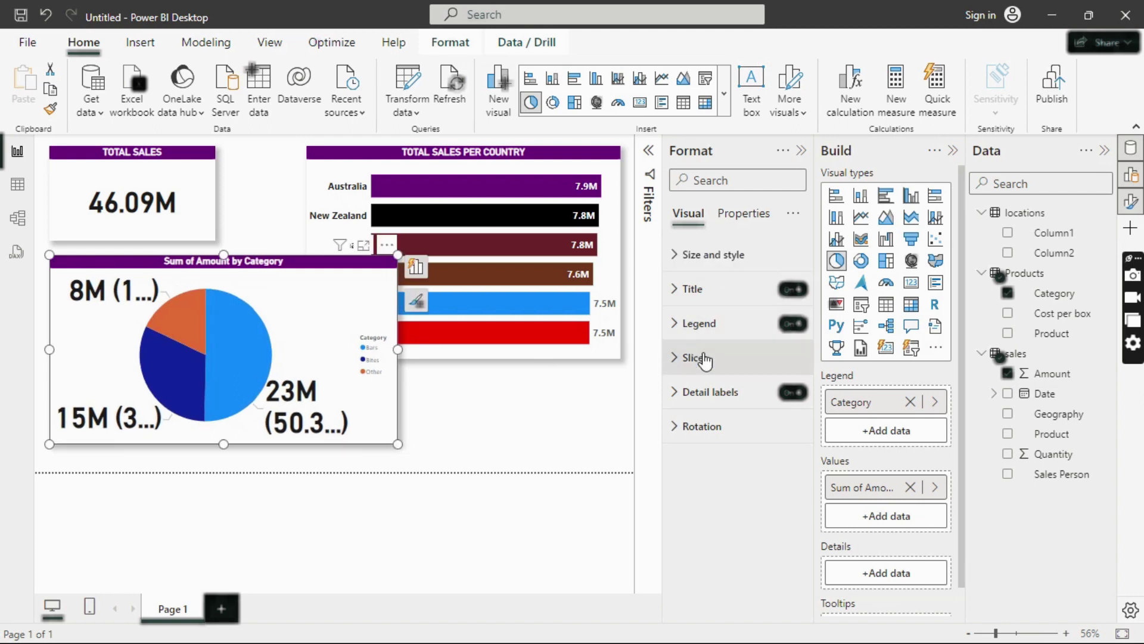
Step: Set the font size of the pie chart's detail label values to 17
{"action": "left_click", "coordinate": [684, 393]}
{"action": "scroll", "coordinate": [718, 470], "scroll_direction": "down", "scroll_amount": 3}
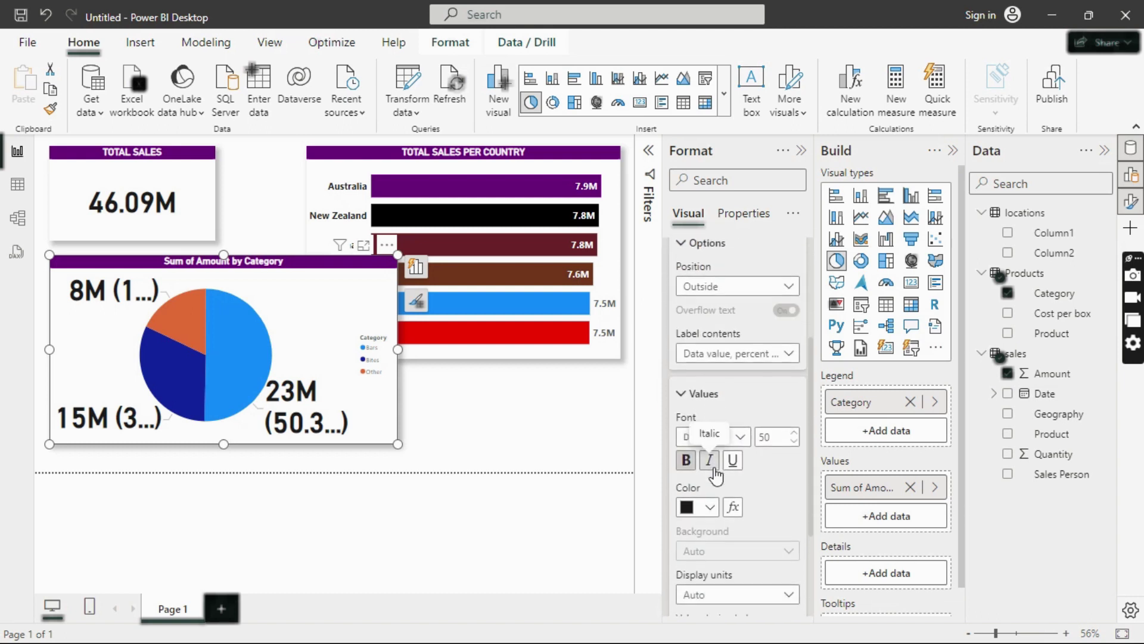
{"action": "double_click", "coordinate": [767, 436]}
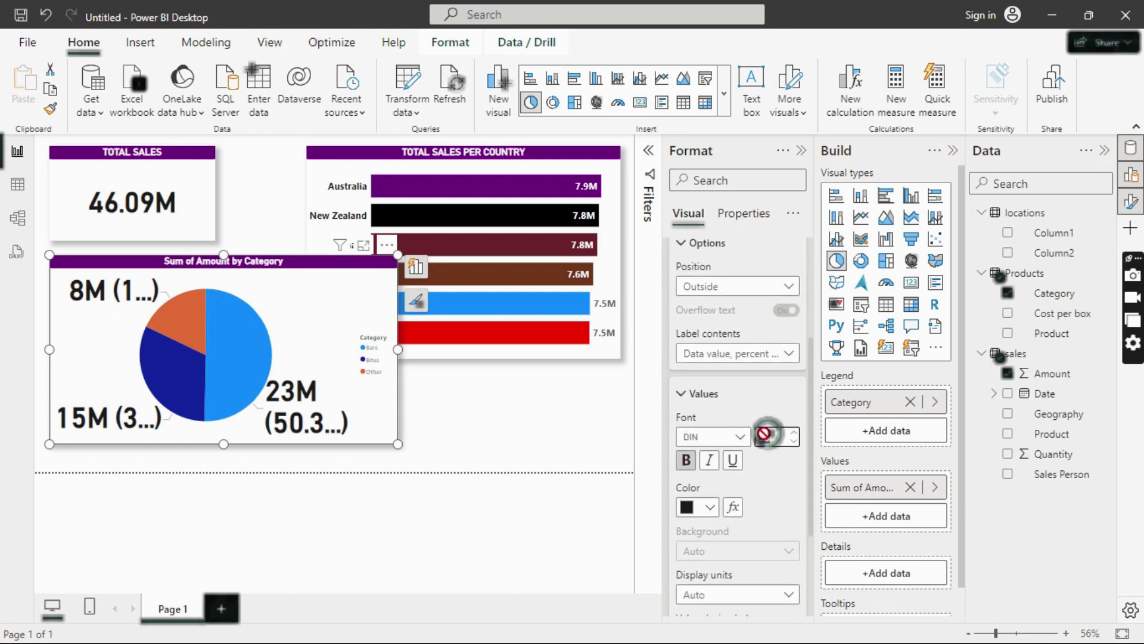
{"action": "type", "text": "1"}
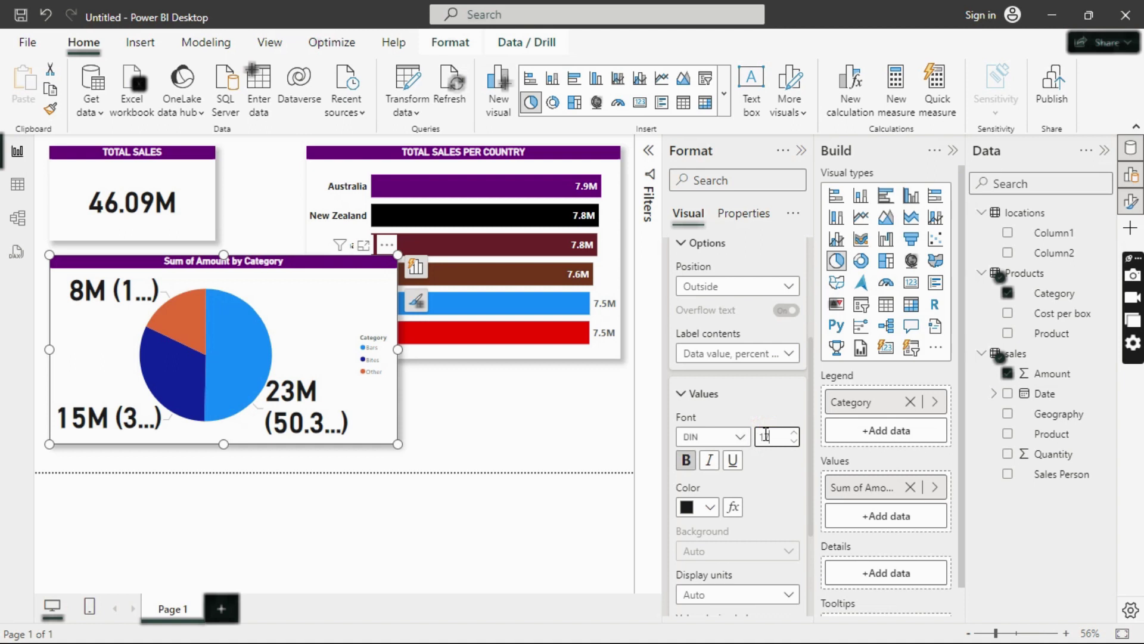
{"action": "type", "text": "7"}
{"action": "left_click", "coordinate": [788, 487]}
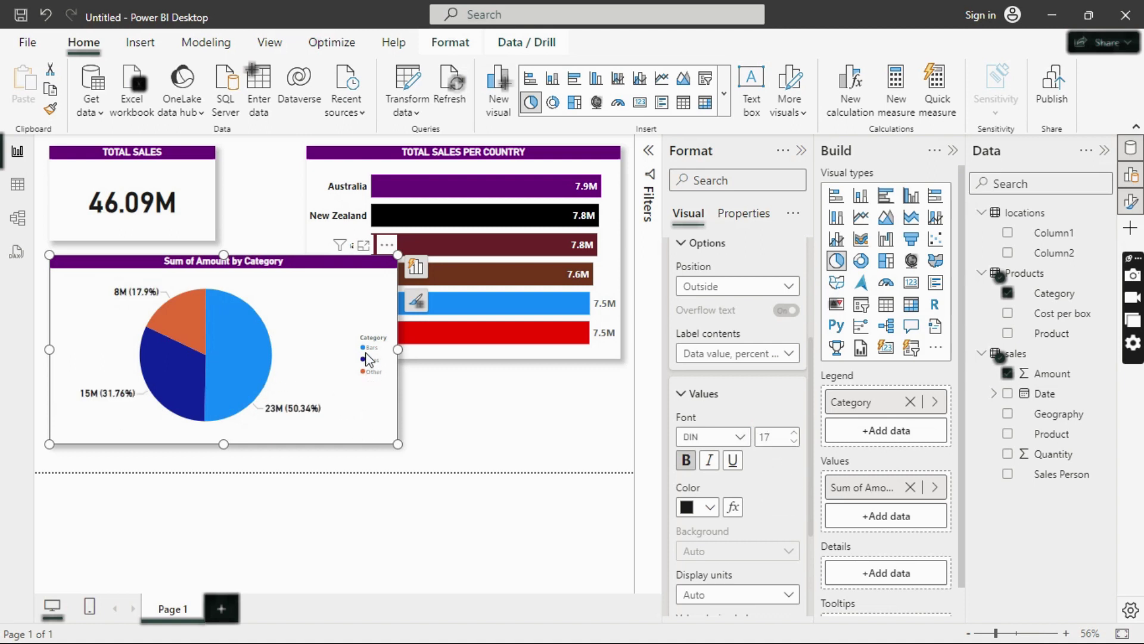
Step: Position the pie chart's legend at Top center and turn off the legend title
{"action": "scroll", "coordinate": [701, 249], "scroll_direction": "up", "scroll_amount": 3}
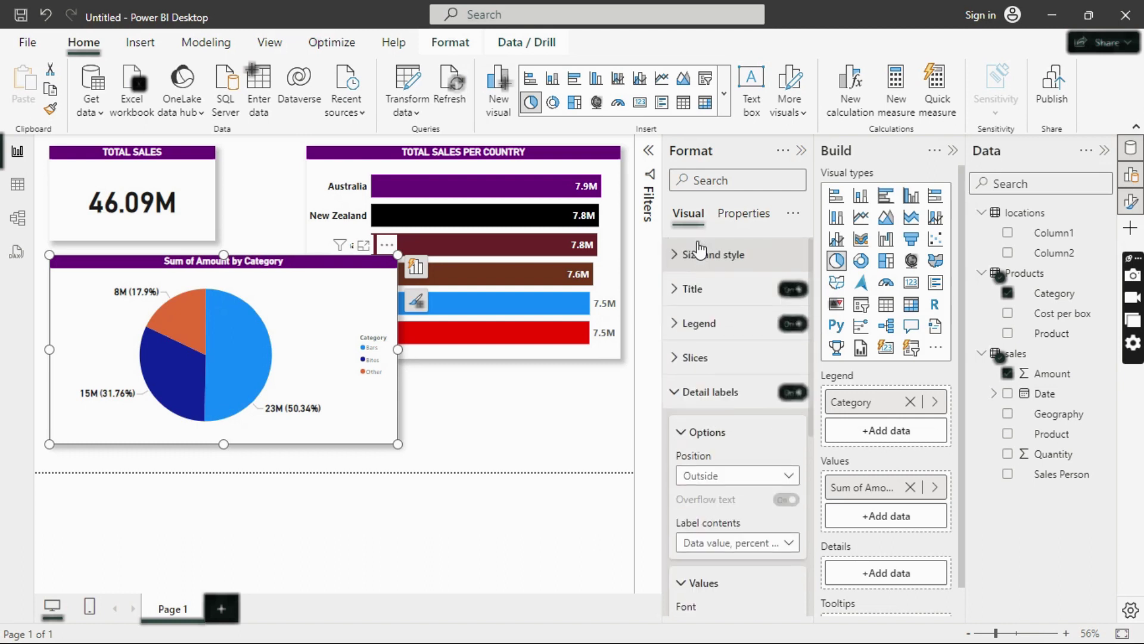
{"action": "left_click", "coordinate": [676, 391]}
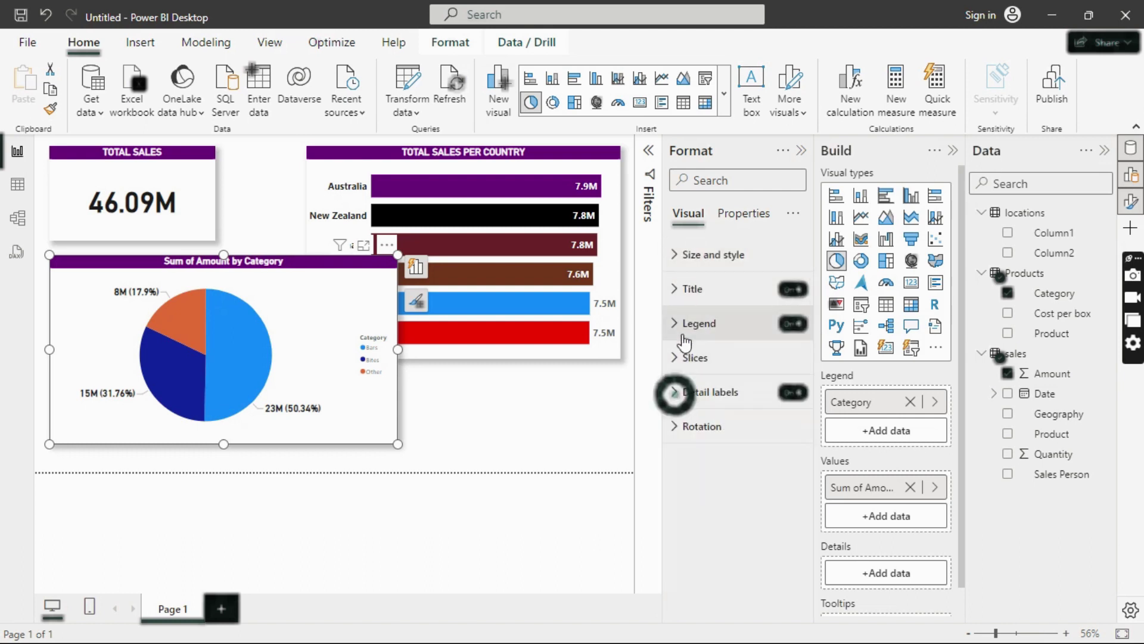
{"action": "left_click", "coordinate": [680, 324]}
{"action": "left_click", "coordinate": [748, 417]}
{"action": "left_click", "coordinate": [727, 448]}
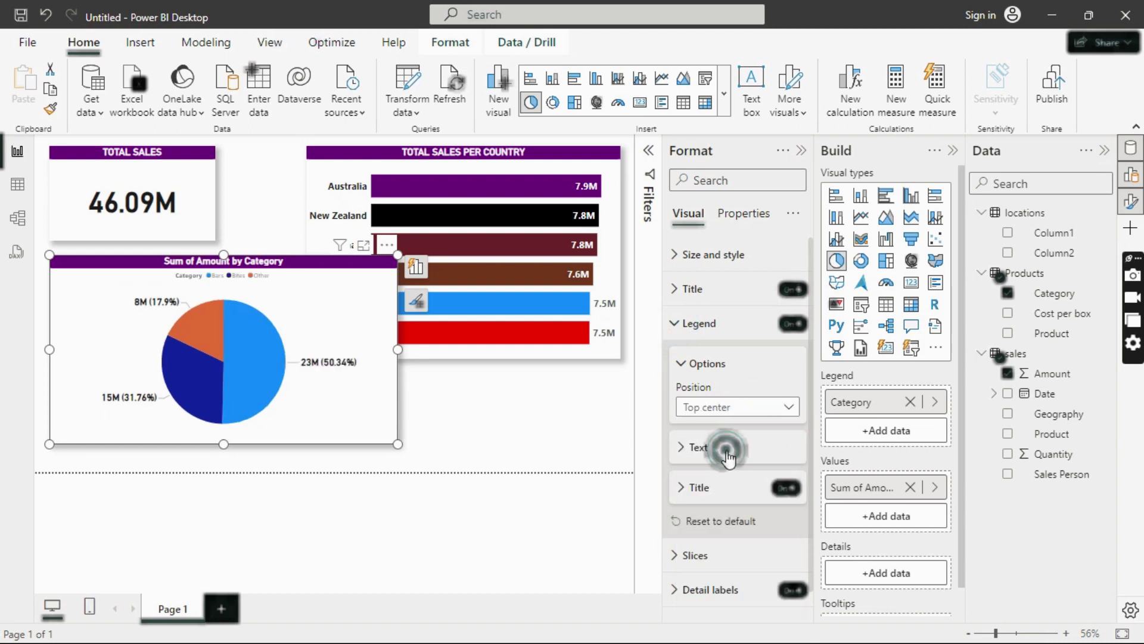
{"action": "scroll", "coordinate": [705, 488], "scroll_direction": "down", "scroll_amount": 1}
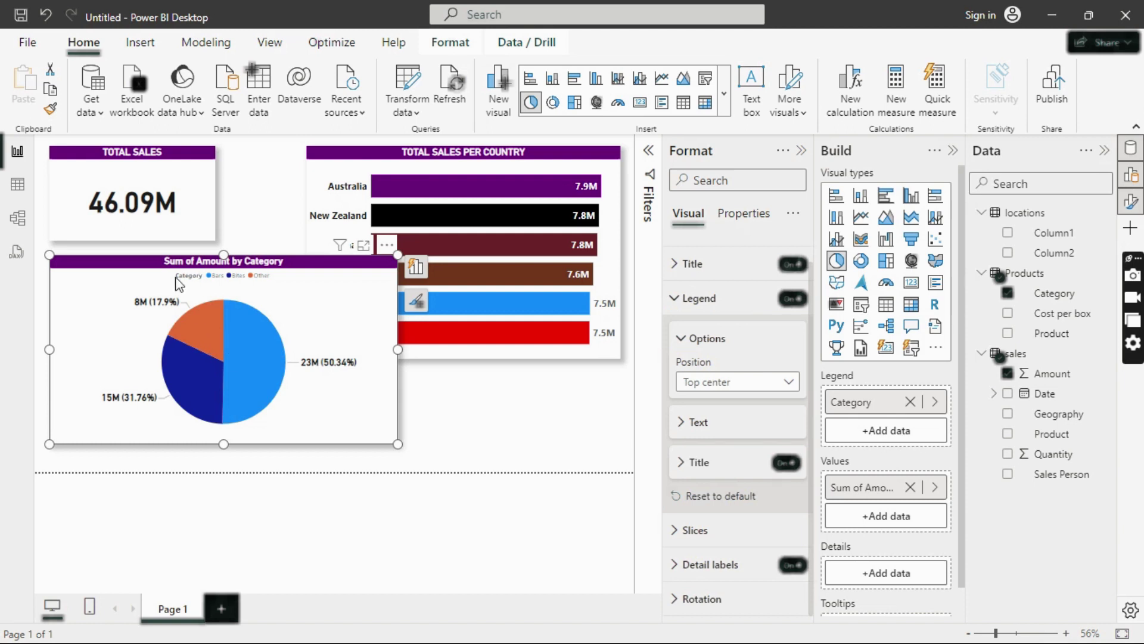
{"action": "left_click", "coordinate": [783, 468]}
Step: Format the pie chart's legend text as bold, size 16 and black
{"action": "left_click", "coordinate": [709, 424]}
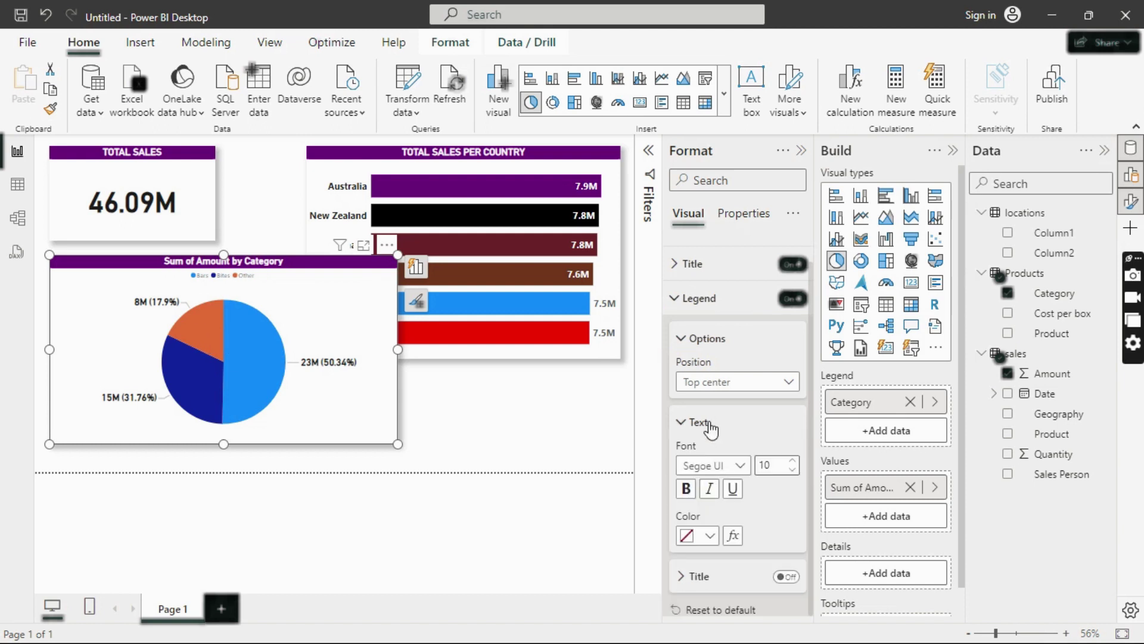
{"action": "left_click", "coordinate": [794, 462]}
{"action": "left_click", "coordinate": [794, 461]}
{"action": "left_click", "coordinate": [794, 462]}
{"action": "left_click", "coordinate": [687, 488]}
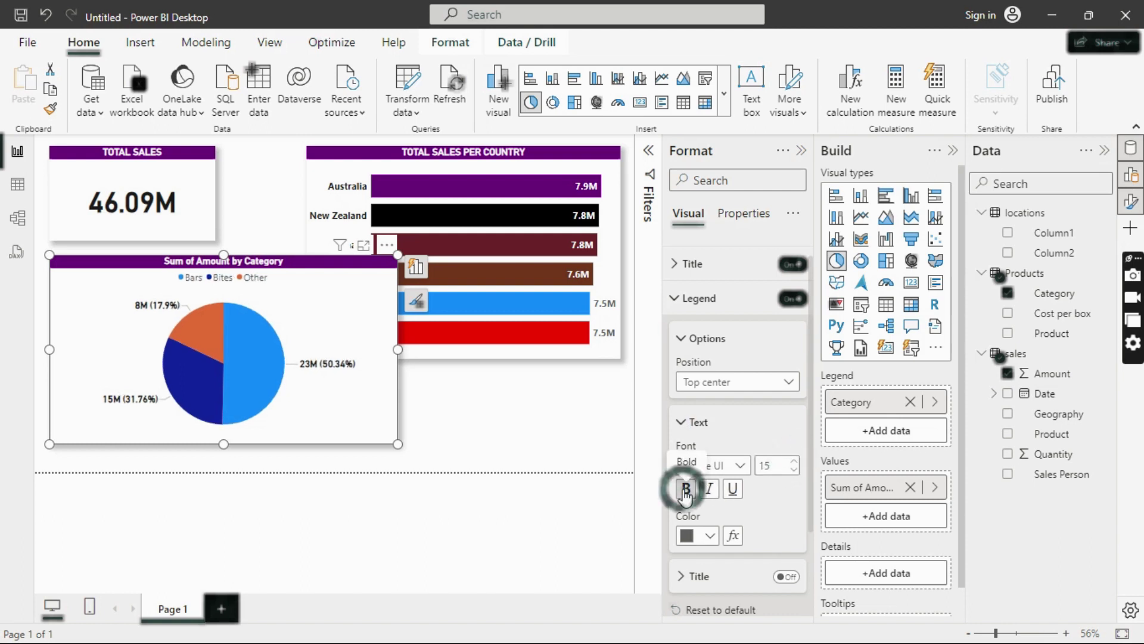
{"action": "left_click", "coordinate": [793, 462]}
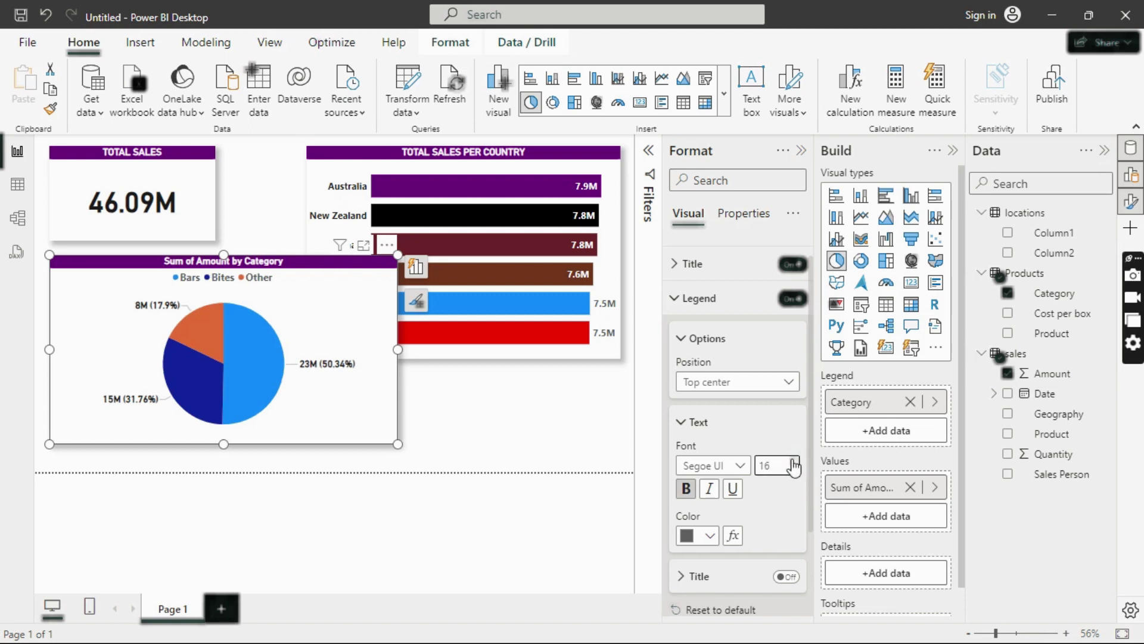
{"action": "left_click", "coordinate": [710, 535]}
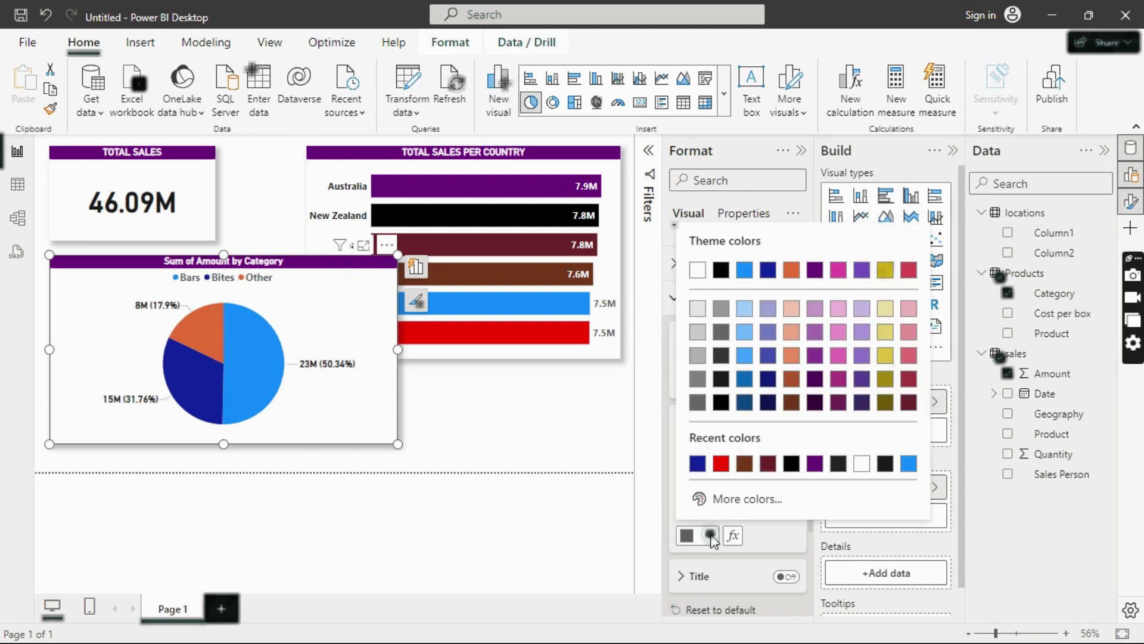
{"action": "left_click", "coordinate": [791, 463]}
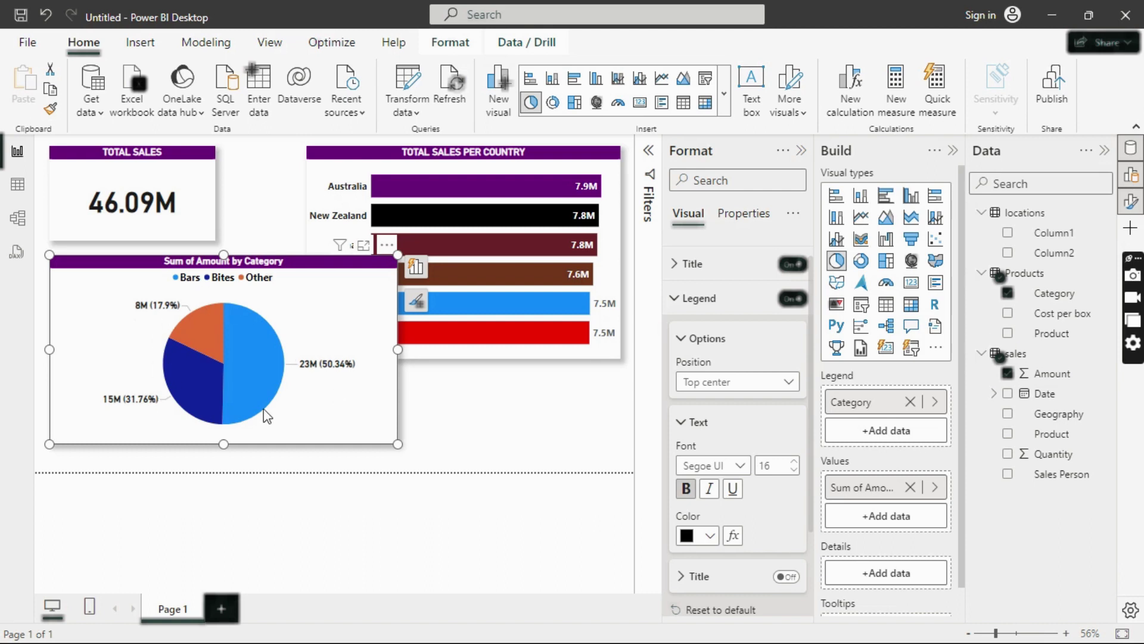
Step: Set the pie chart's detail label position to Inside and the label contents to Data value
{"action": "left_click", "coordinate": [676, 298]}
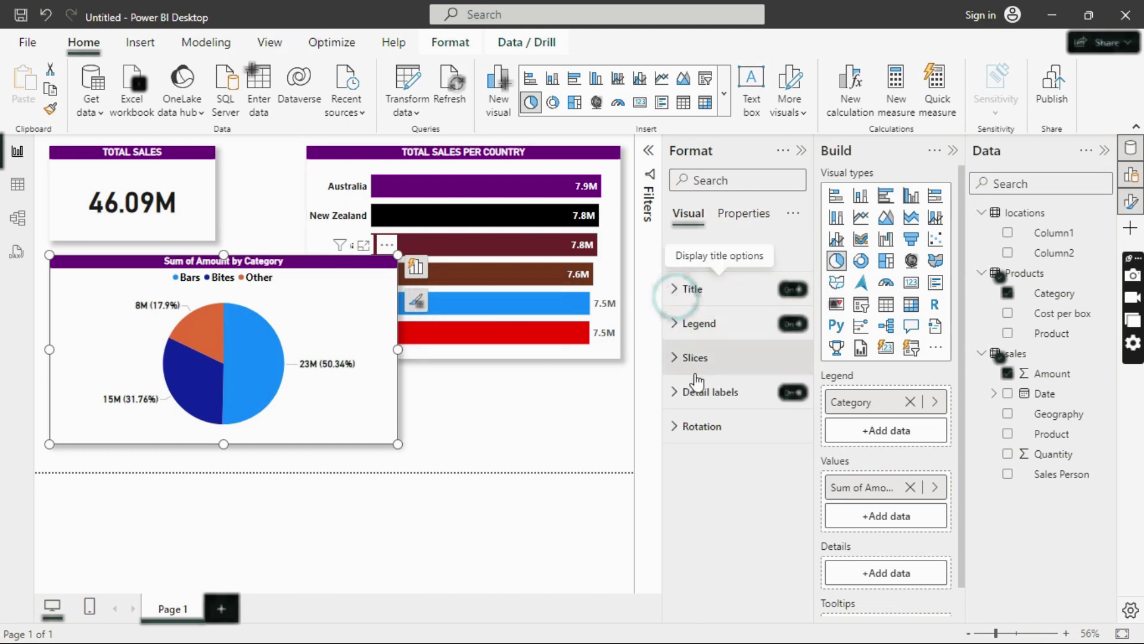
{"action": "left_click", "coordinate": [687, 395]}
{"action": "scroll", "coordinate": [691, 418], "scroll_direction": "down", "scroll_amount": 5}
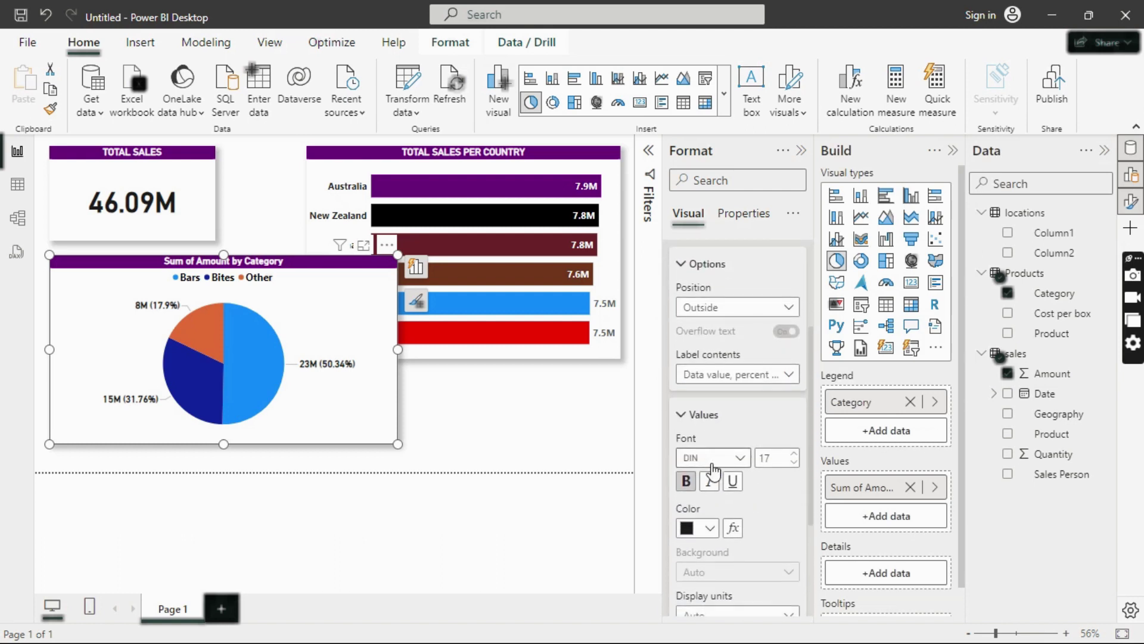
{"action": "left_click", "coordinate": [725, 307]}
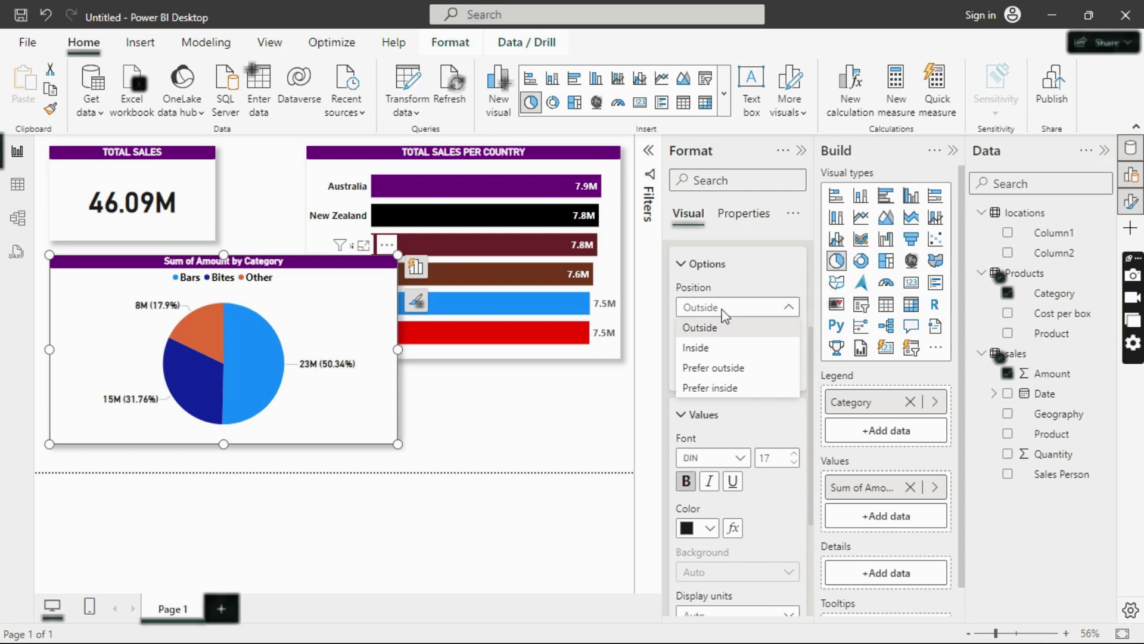
{"action": "left_click", "coordinate": [704, 352]}
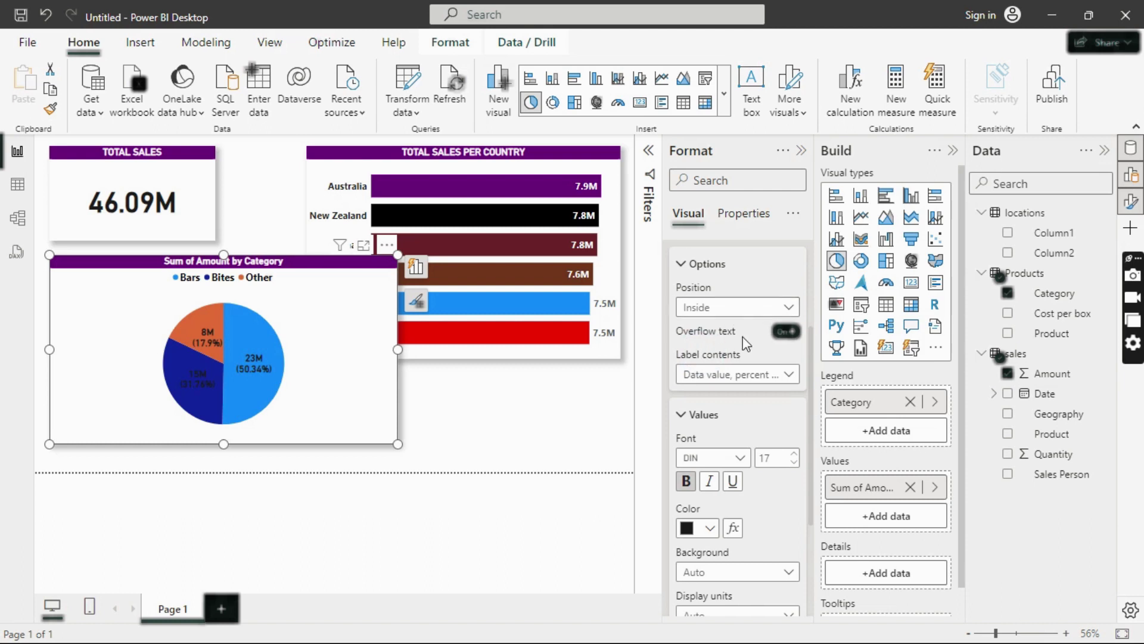
{"action": "left_click", "coordinate": [756, 375]}
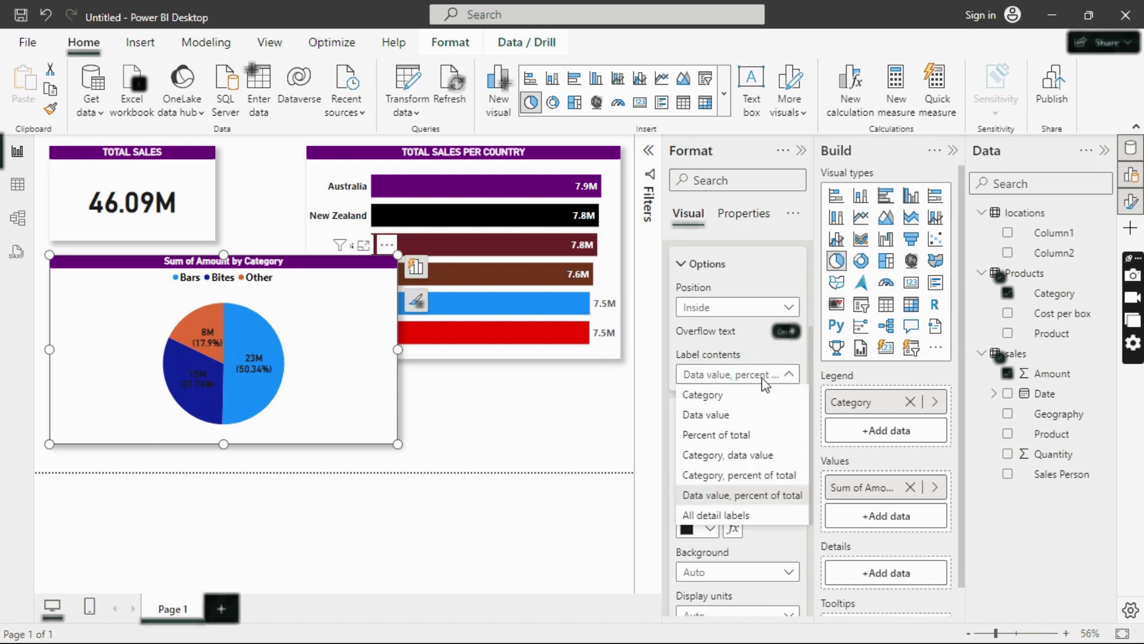
{"action": "left_click", "coordinate": [713, 416]}
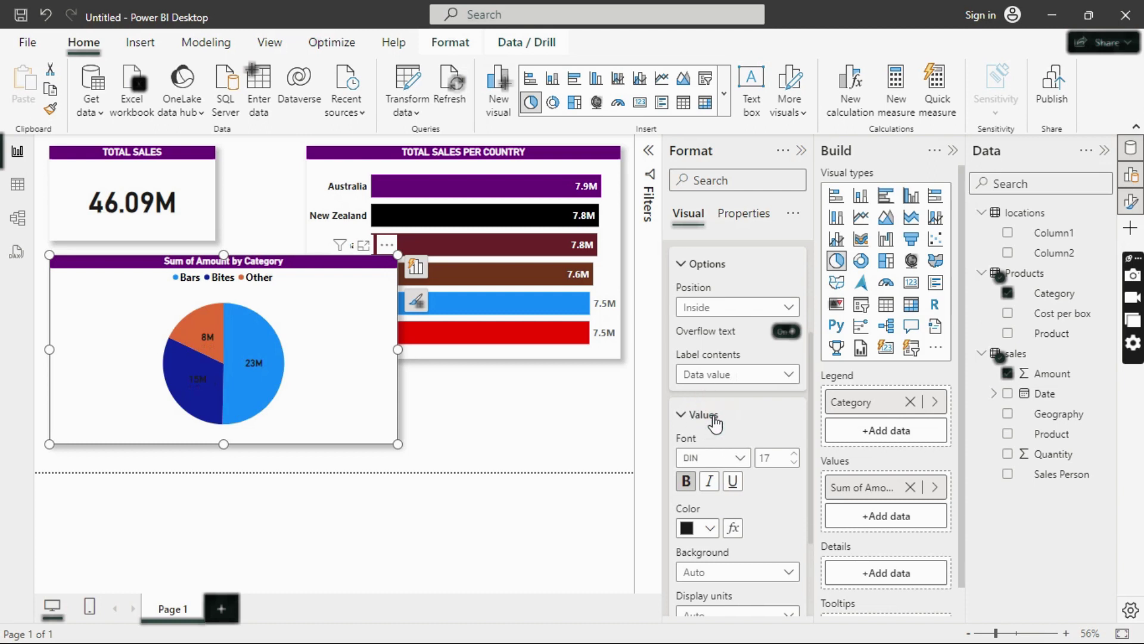
Step: Try Percent of total as the pie chart's detail label contents and return them to Data value
{"action": "left_click", "coordinate": [742, 380]}
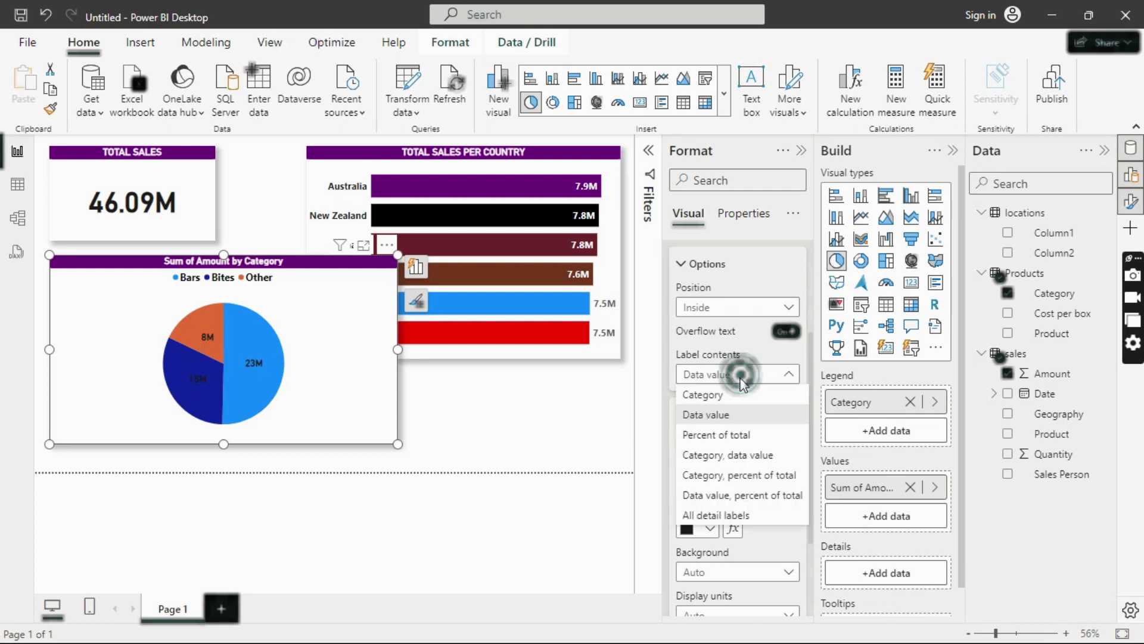
{"action": "left_click", "coordinate": [726, 436]}
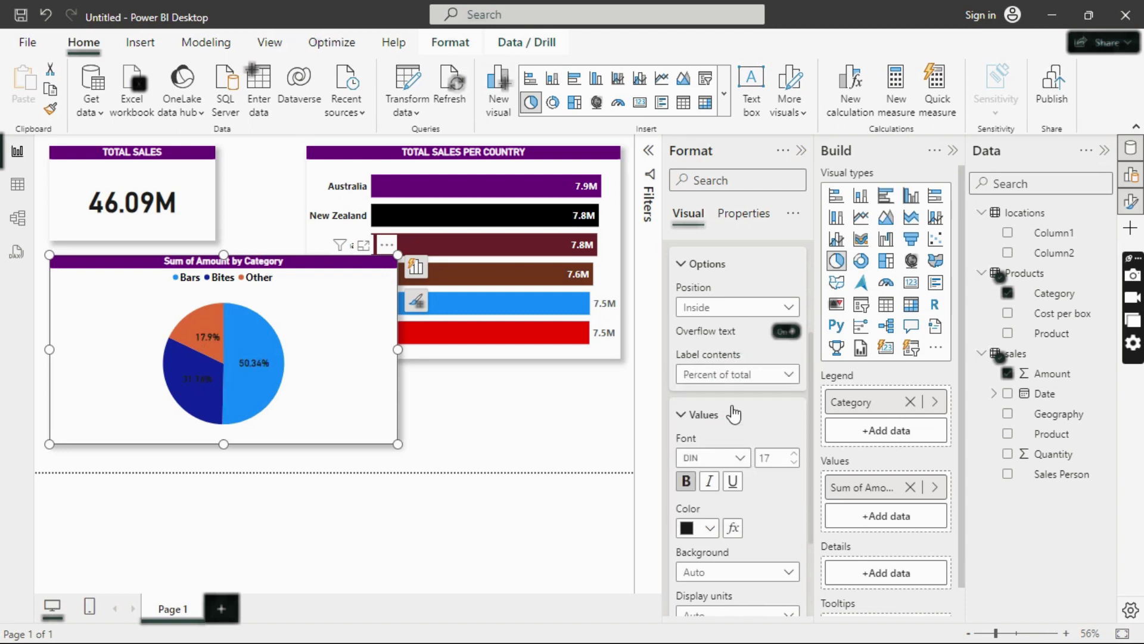
{"action": "left_click", "coordinate": [752, 378]}
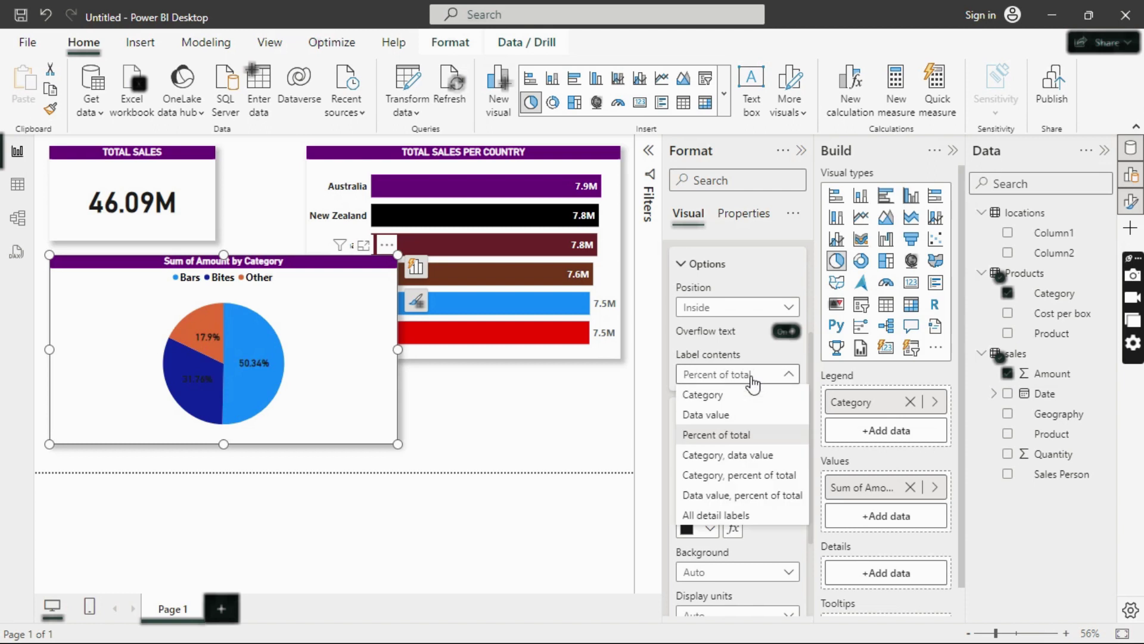
{"action": "left_click", "coordinate": [725, 415]}
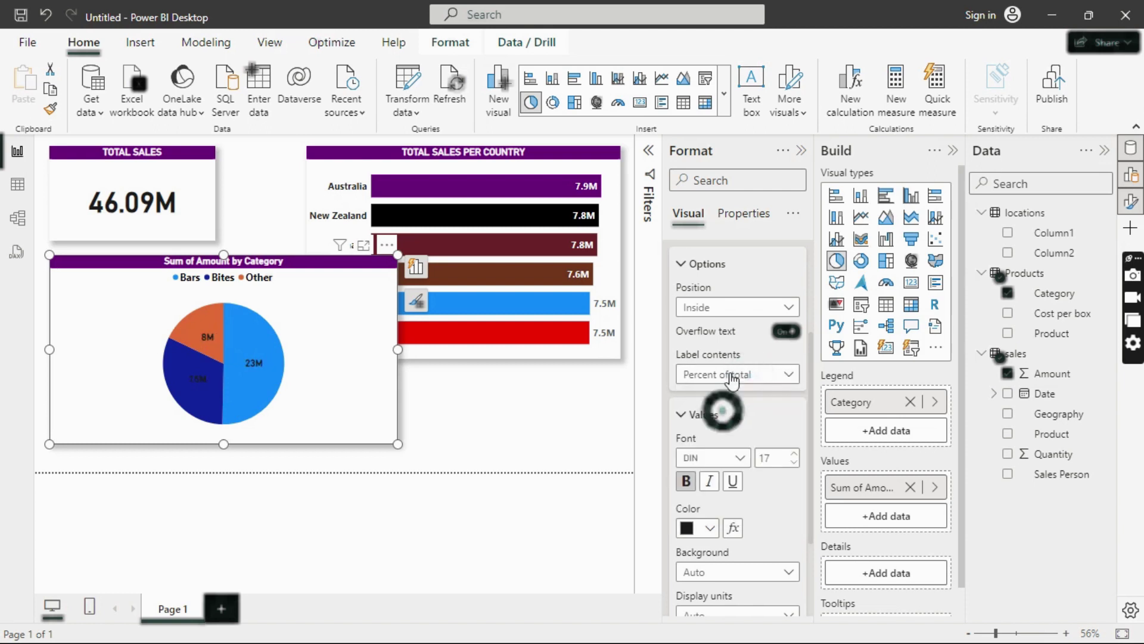
Step: Move the detail labels Outside and narrow the pie chart until it no longer overlaps the Total Sales per Country chart
{"action": "left_click", "coordinate": [745, 310]}
{"action": "left_click", "coordinate": [715, 328]}
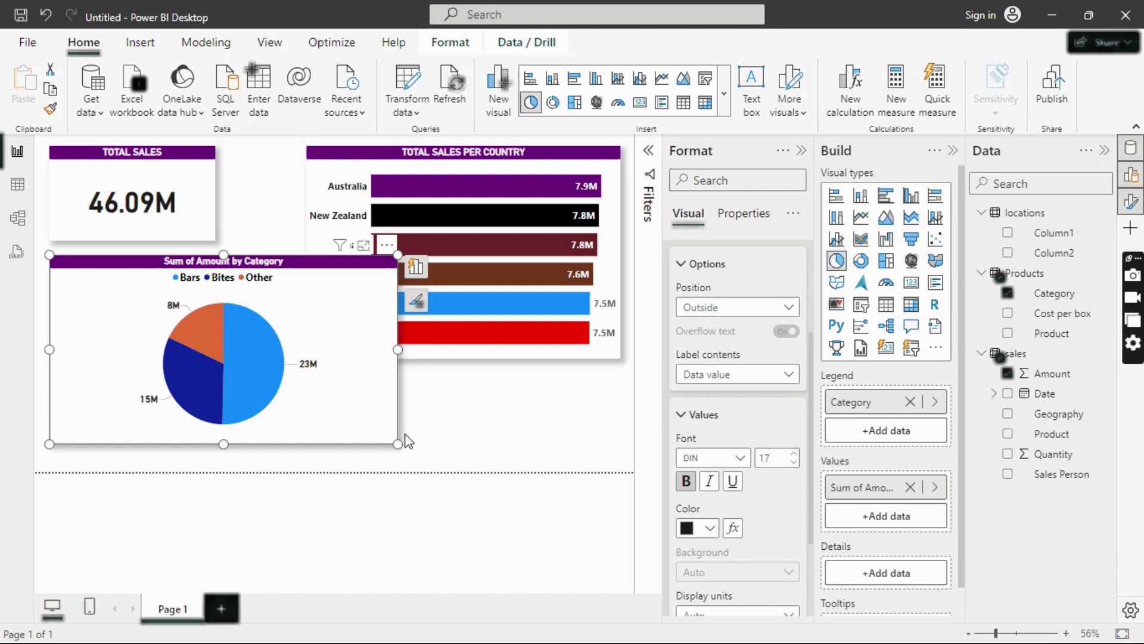
{"action": "left_click_drag", "start_coordinate": [395, 445], "coordinate": [297, 455]}
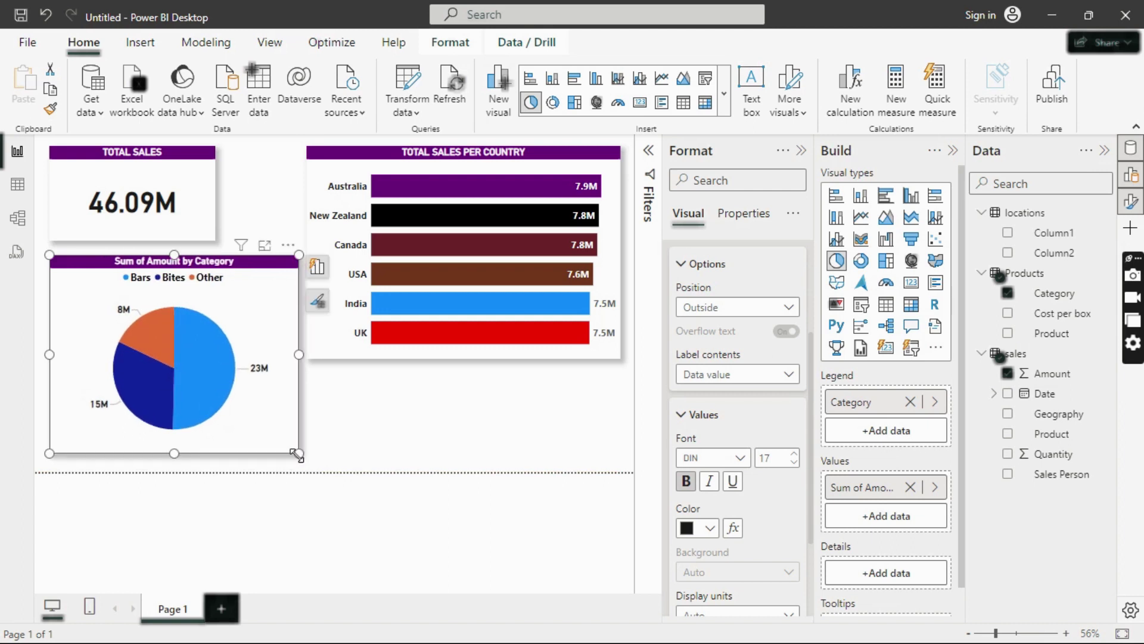
Step: Replace the word Amount with SALES in the pie chart's title text
{"action": "left_click", "coordinate": [680, 266]}
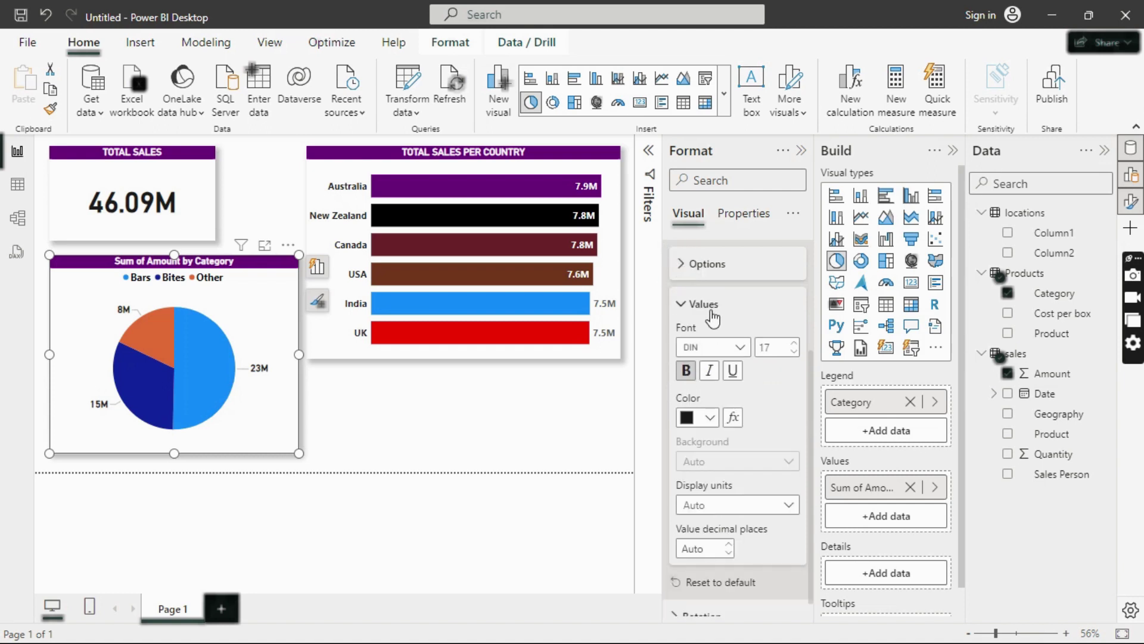
{"action": "scroll", "coordinate": [738, 389], "scroll_direction": "up", "scroll_amount": 3}
{"action": "left_click", "coordinate": [698, 290]}
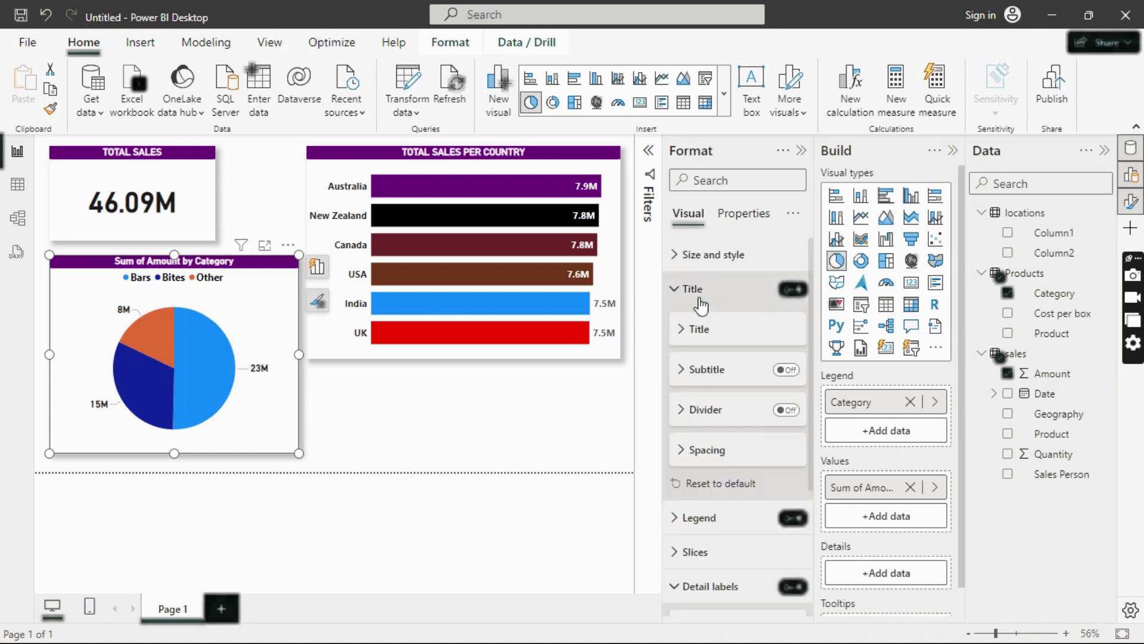
{"action": "left_click", "coordinate": [698, 330]}
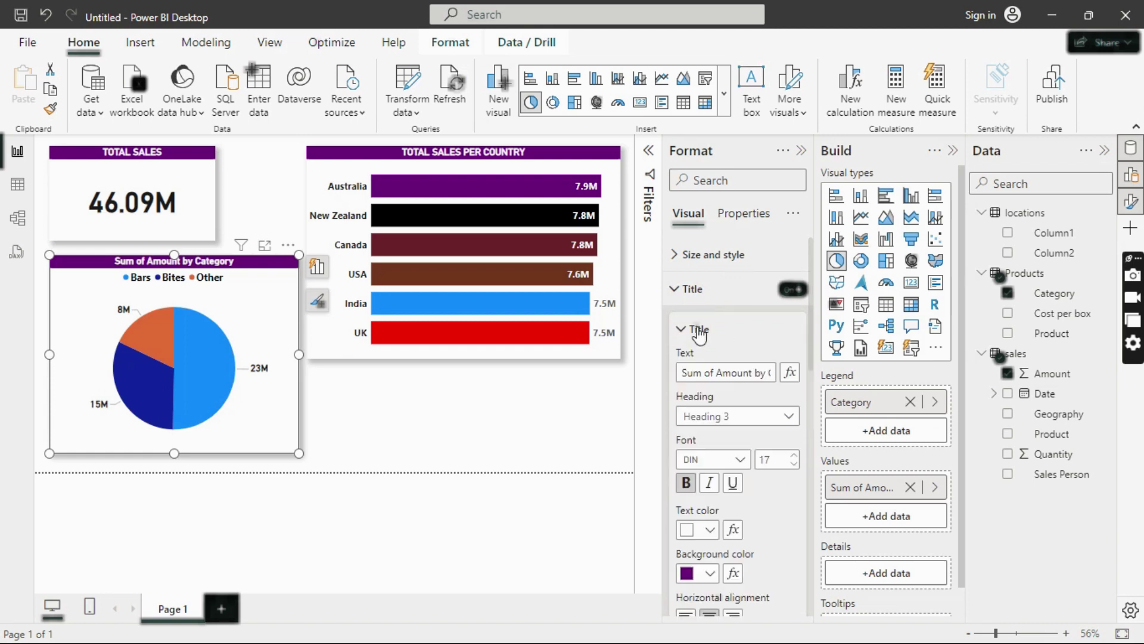
{"action": "double_click", "coordinate": [731, 373]}
{"action": "type", "text": "s"}
{"action": "key", "text": "BackSpace"}
{"action": "key", "text": "BackSpace"}
{"action": "type", "text": "SALES"}
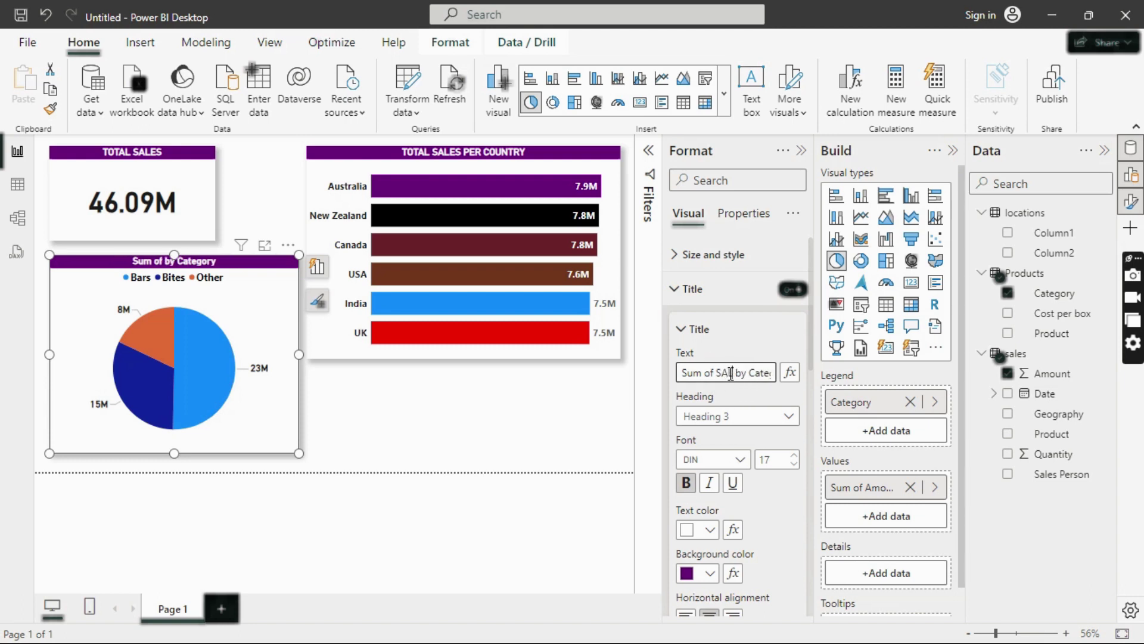
Step: Rewrite the end of the pie chart's title in capitals as BY CATEGORY
{"action": "key", "text": "End"}
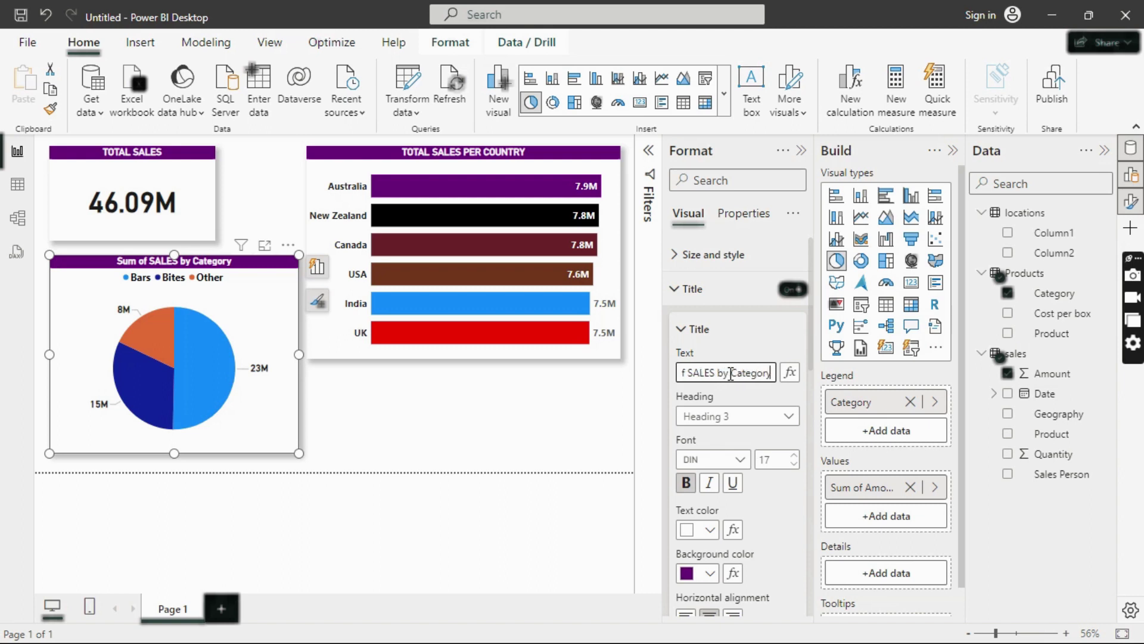
{"action": "key", "text": "BackSpace"}
{"action": "key", "text": "BackSpace"}
{"action": "key", "text": "BackSpace"}
{"action": "key", "text": "BackSpace"}
{"action": "key", "text": "BackSpace"}
{"action": "key", "text": "BackSpace"}
{"action": "key", "text": "BackSpace"}
{"action": "key", "text": "BackSpace"}
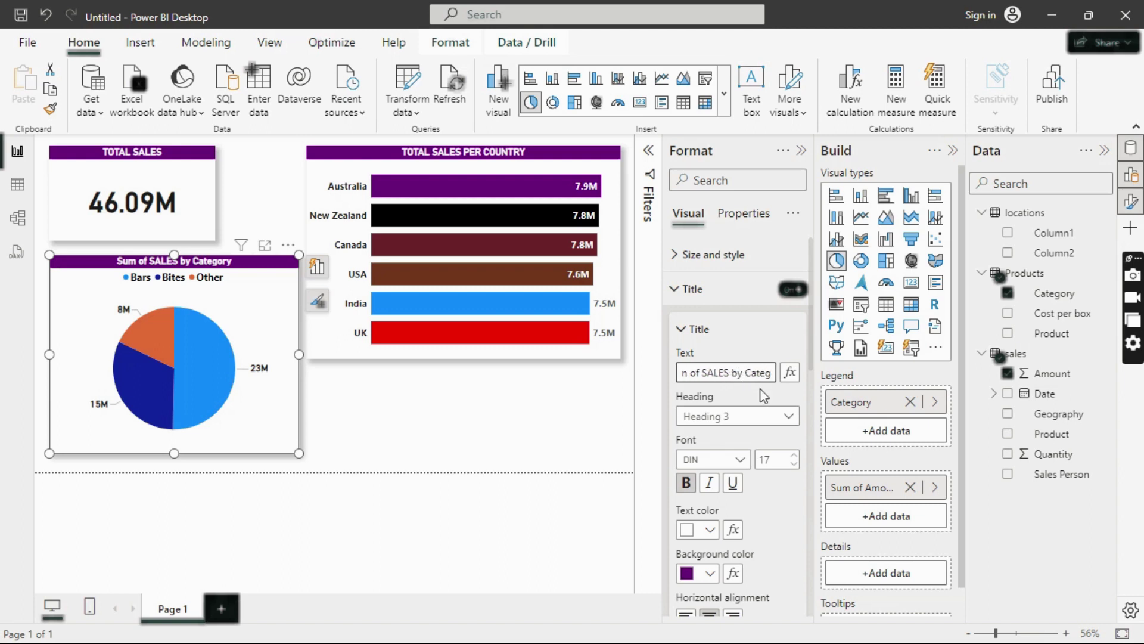
{"action": "type", "text": "BY CATEGORY"}
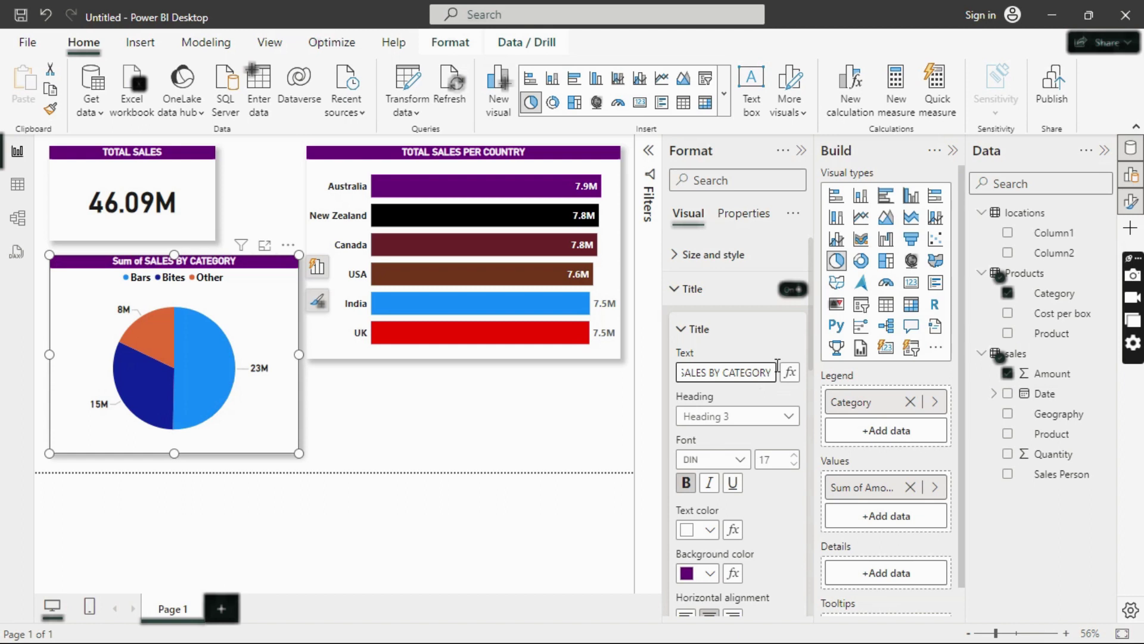
{"action": "left_click", "coordinate": [682, 329]}
{"action": "left_click", "coordinate": [675, 288]}
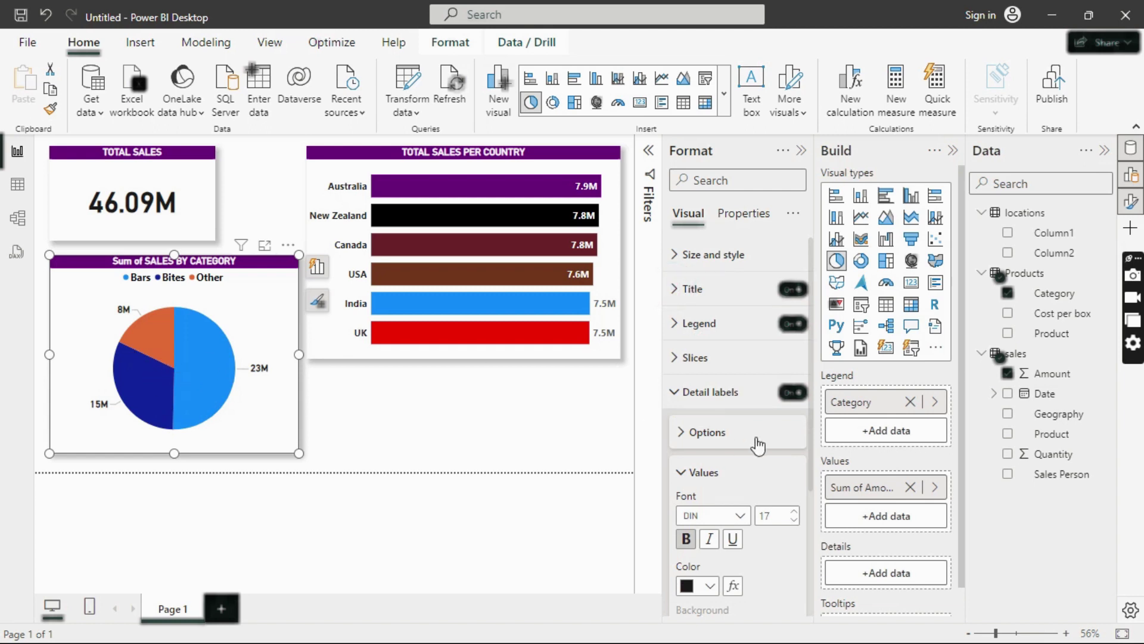
Step: Recolor the pie chart's slices: Bars dark blue, Bites purple and Other red
{"action": "left_click", "coordinate": [674, 391]}
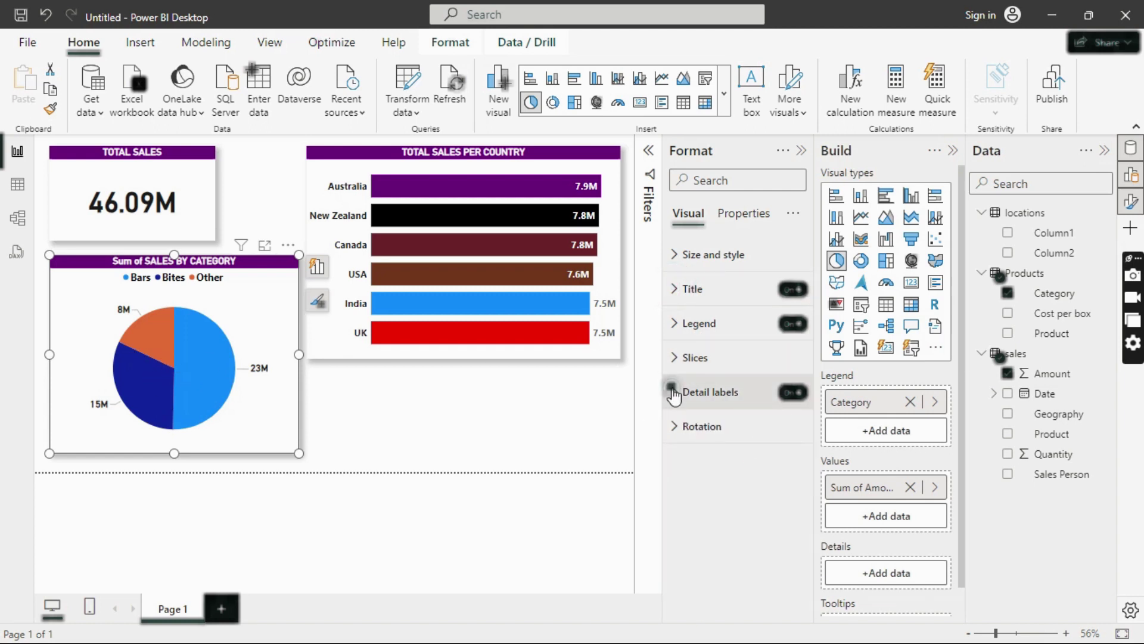
{"action": "left_click", "coordinate": [676, 358]}
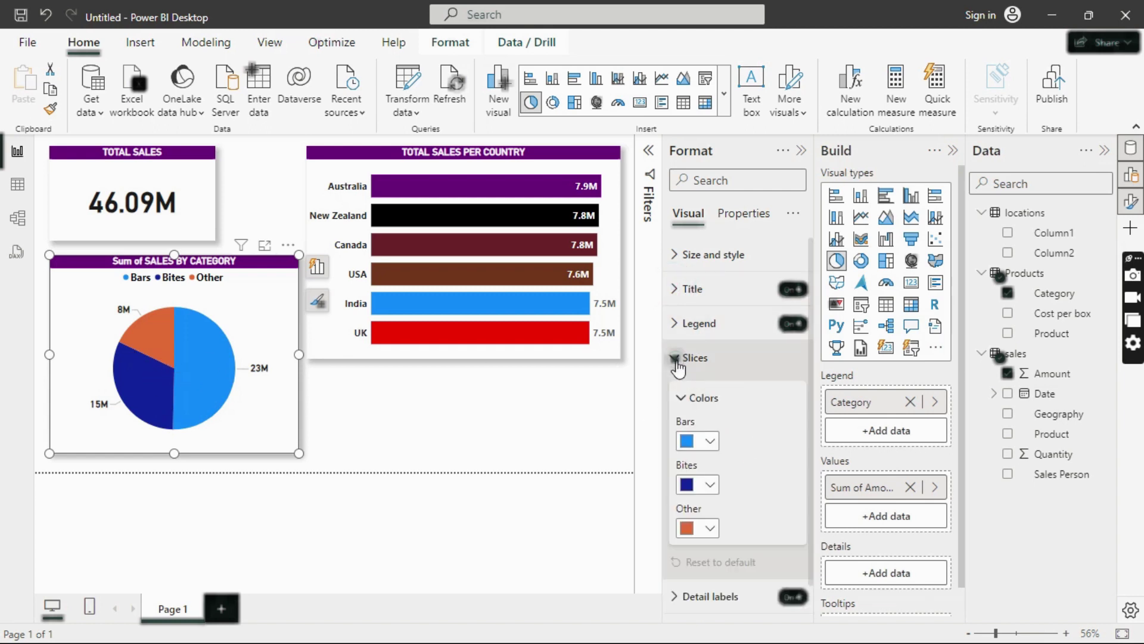
{"action": "left_click", "coordinate": [710, 441]}
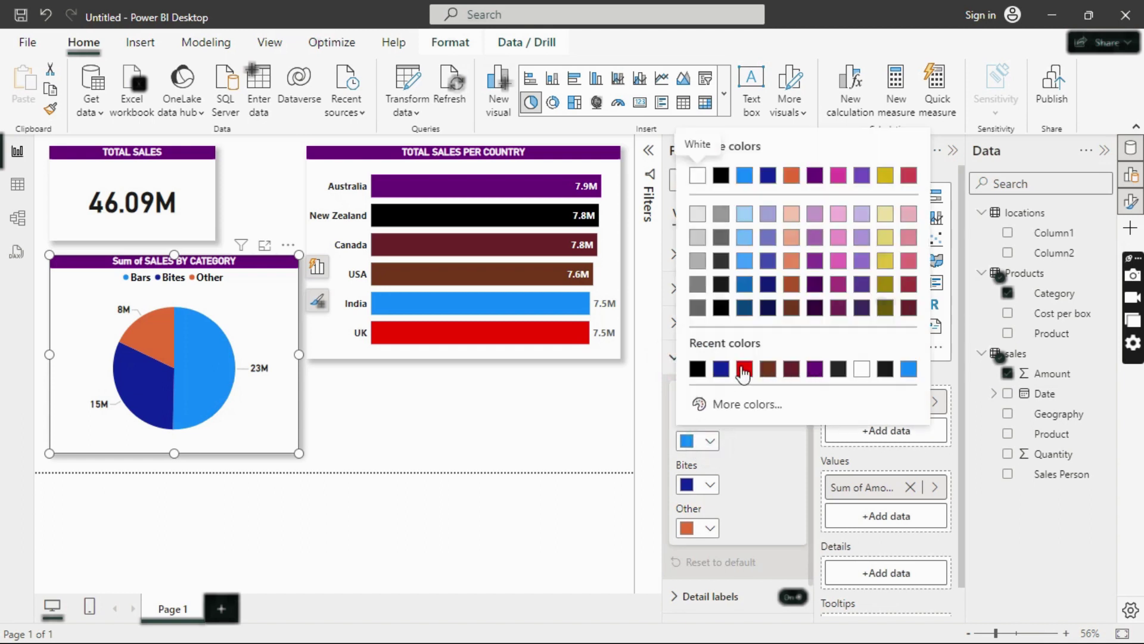
{"action": "left_click", "coordinate": [721, 369]}
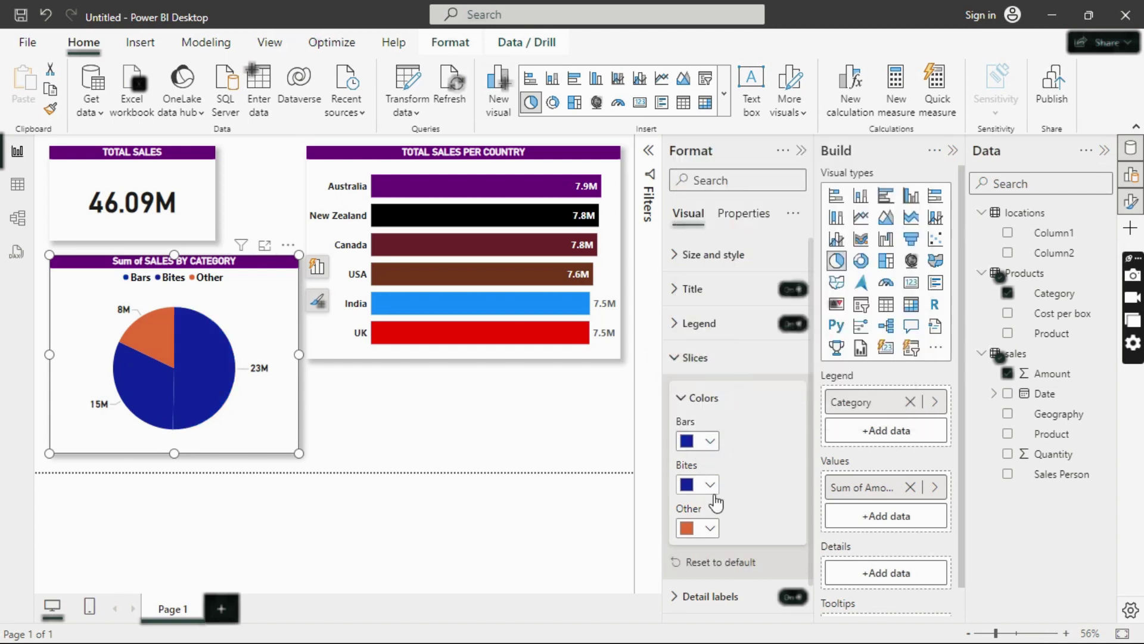
{"action": "left_click", "coordinate": [711, 484]}
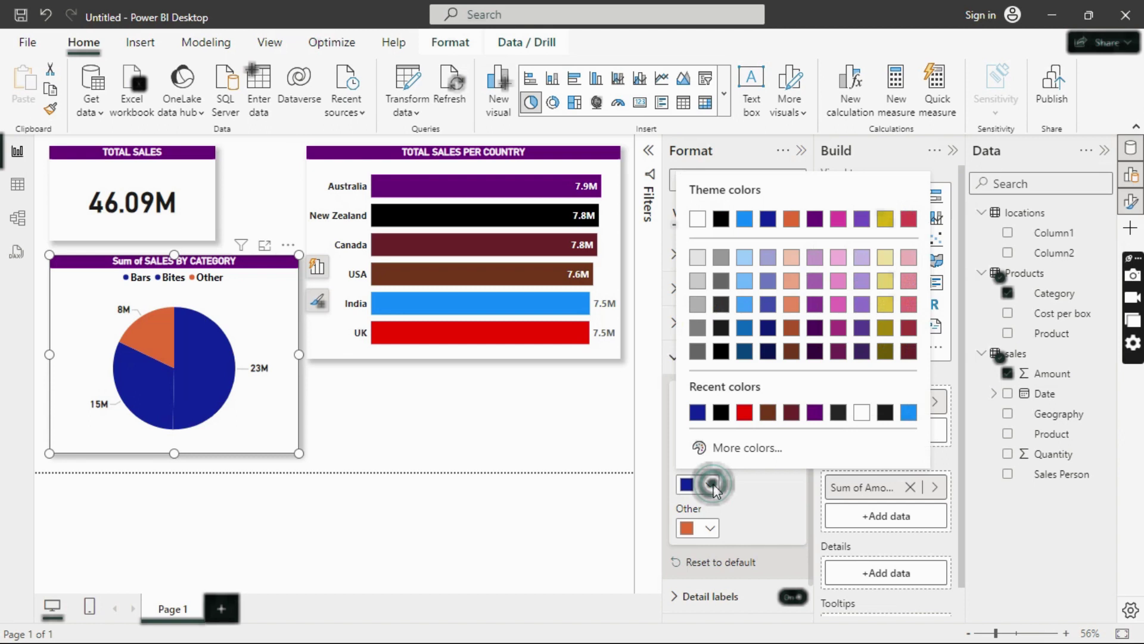
{"action": "left_click", "coordinate": [815, 412]}
{"action": "left_click", "coordinate": [709, 528]}
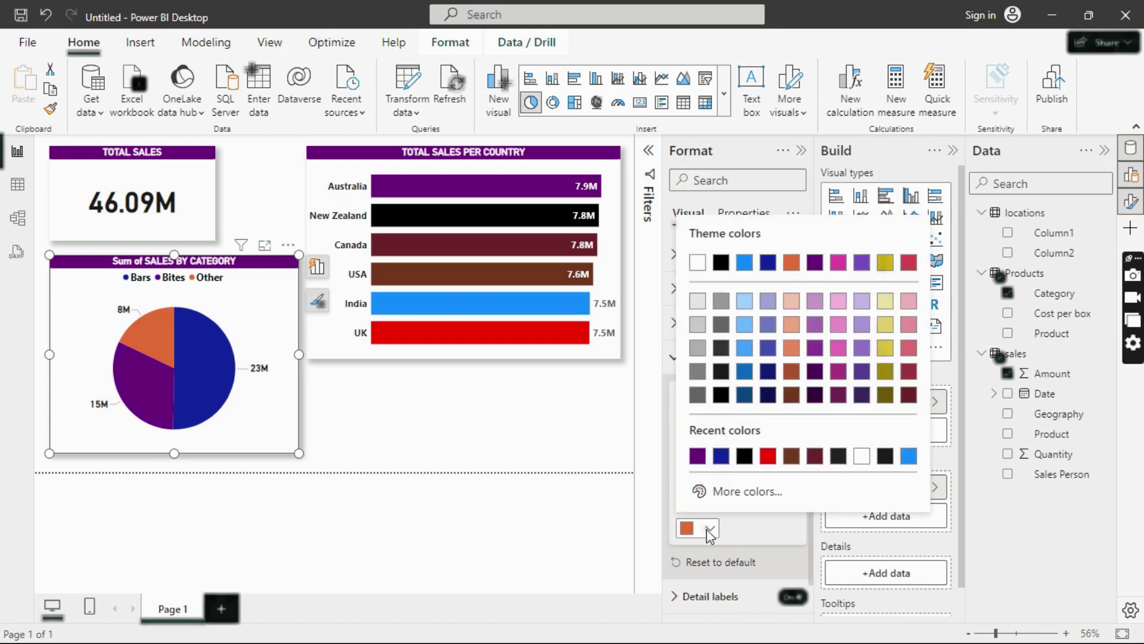
{"action": "left_click", "coordinate": [768, 458]}
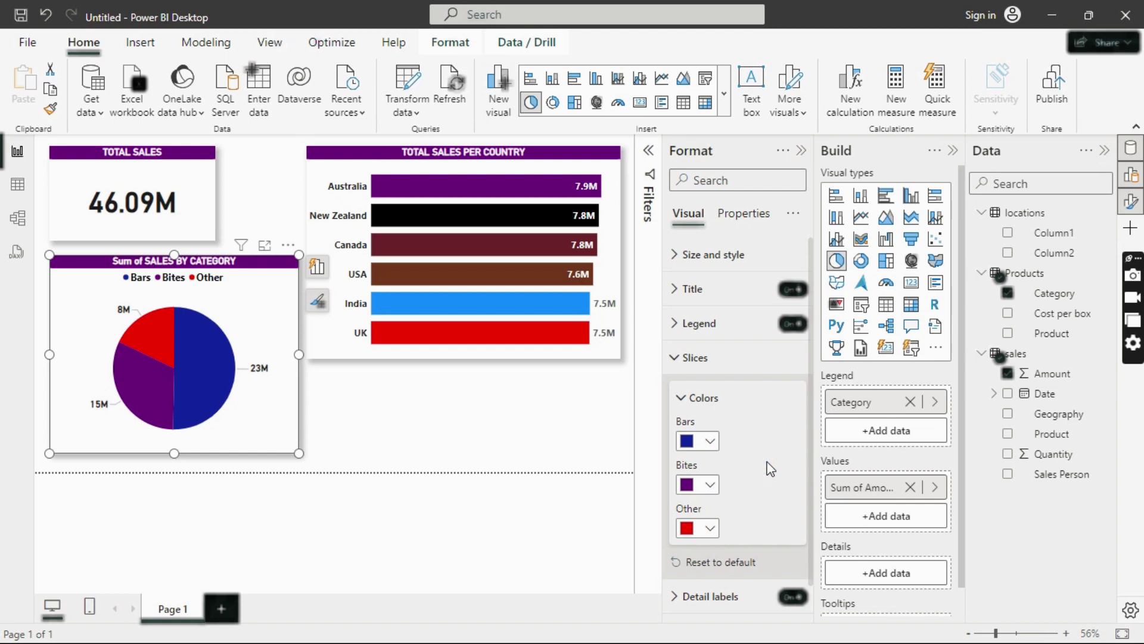
Step: Convert the pie chart to a donut chart and shrink it to the width of the Total Sales card
{"action": "left_click", "coordinate": [861, 261]}
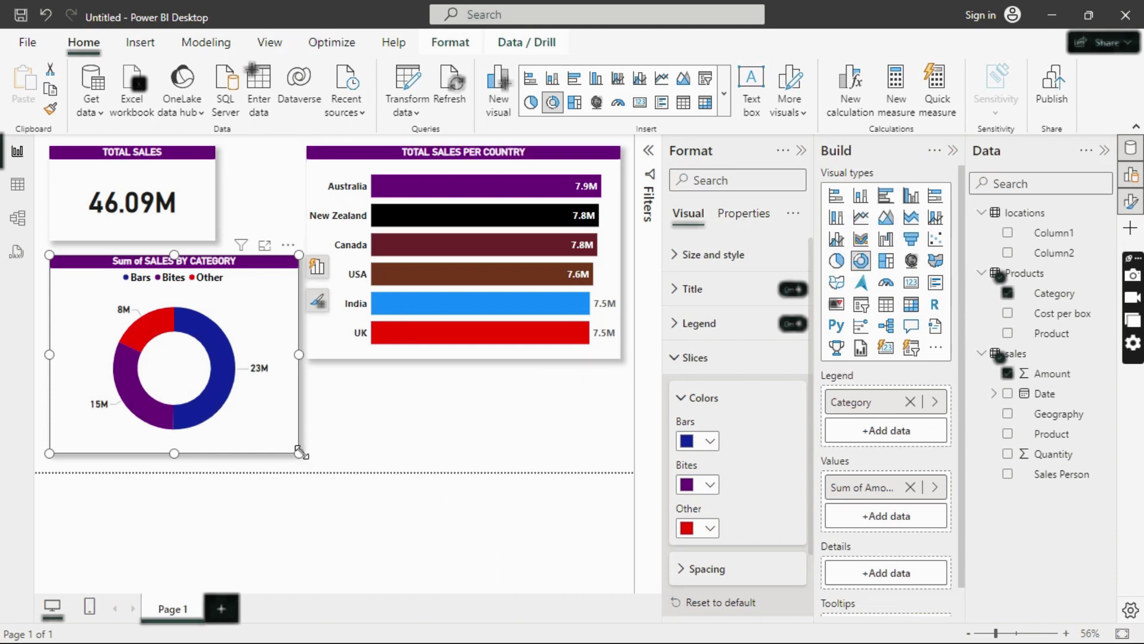
{"action": "left_click_drag", "start_coordinate": [300, 452], "coordinate": [227, 380]}
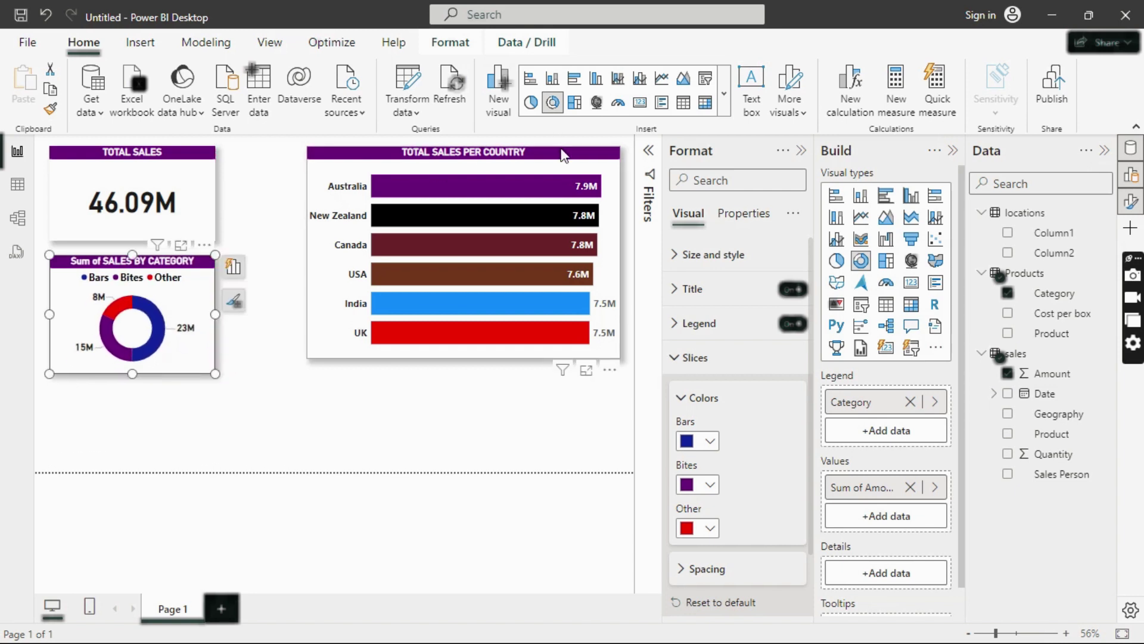
Step: Move the Total Sales per Country chart closer to the Total Sales card and shrink it to the card's height
{"action": "left_click_drag", "start_coordinate": [563, 156], "coordinate": [494, 154]}
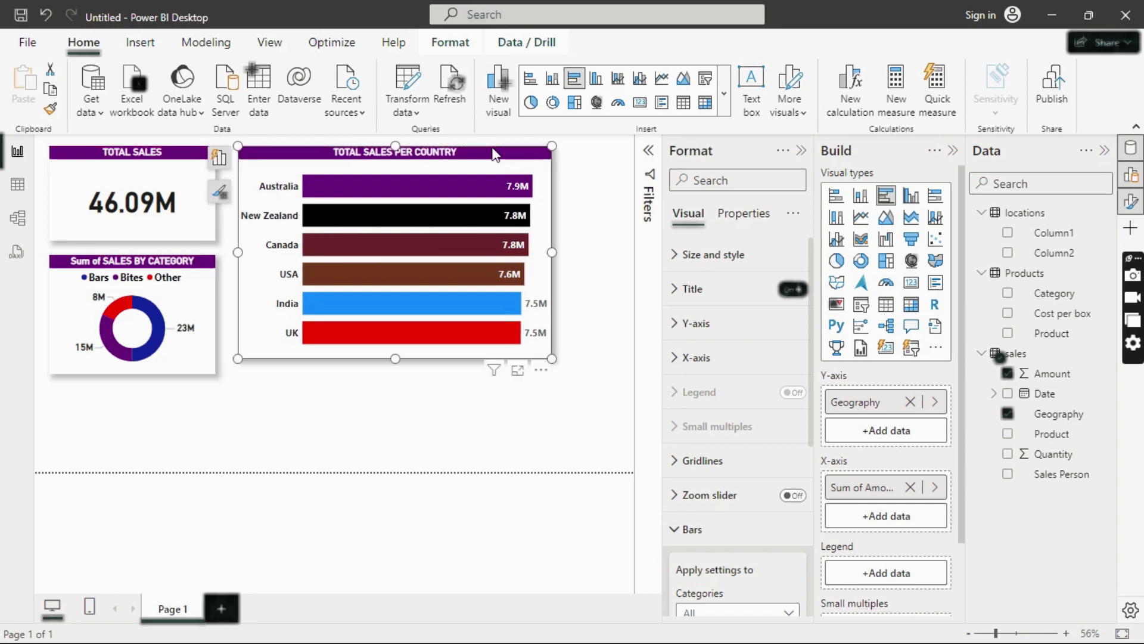
{"action": "left_click_drag", "start_coordinate": [552, 359], "coordinate": [468, 250]}
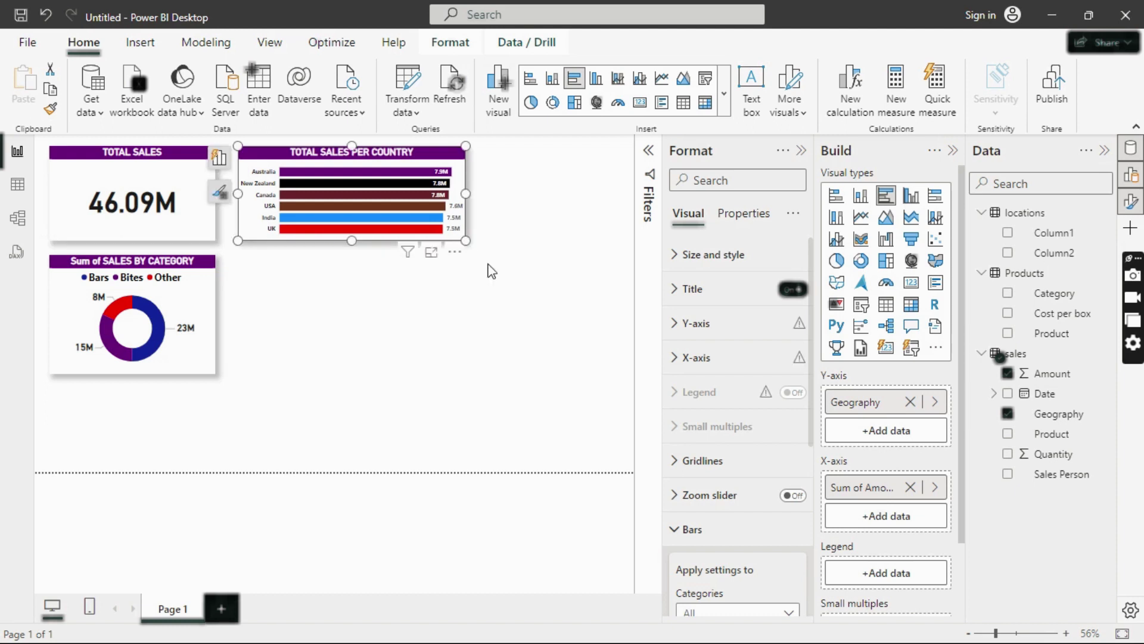
{"action": "left_click", "coordinate": [489, 309]}
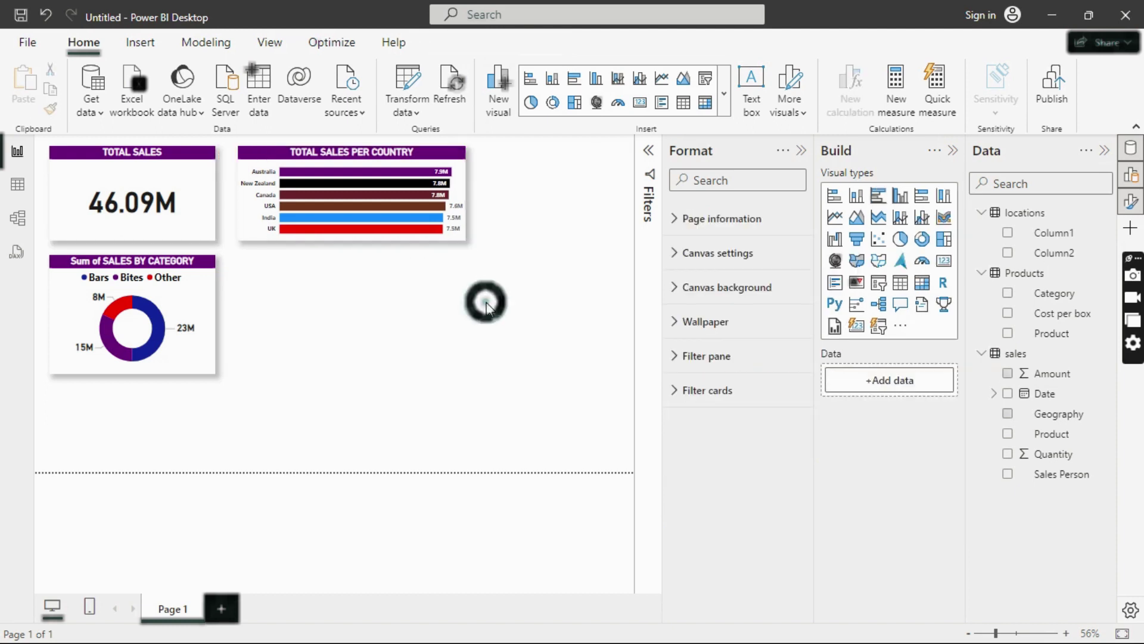
Step: Insert a table visual and fit it directly below the Total Sales per Country chart, beside the donut chart
{"action": "left_click", "coordinate": [908, 290]}
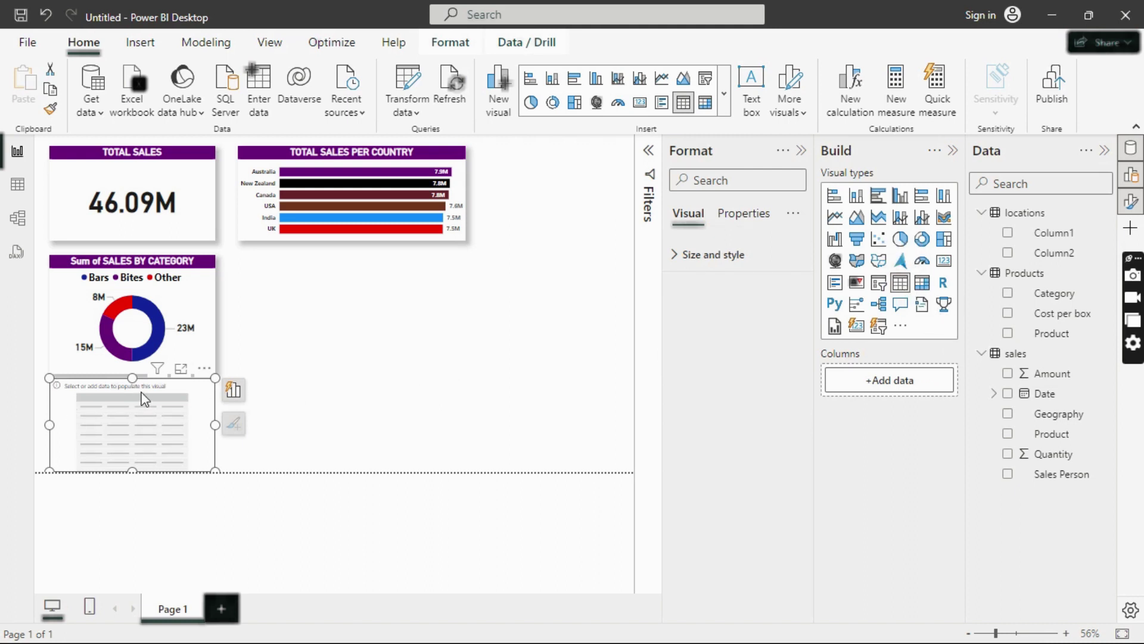
{"action": "left_click_drag", "start_coordinate": [155, 391], "coordinate": [343, 268]}
{"action": "left_click_drag", "start_coordinate": [406, 350], "coordinate": [472, 374]}
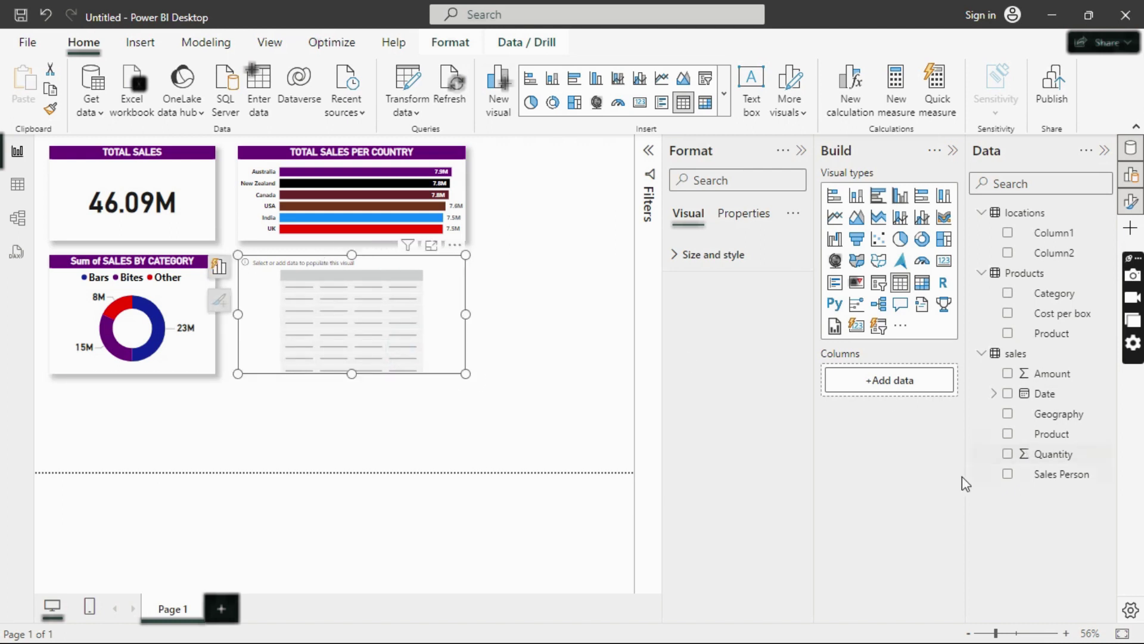
Step: Add the sales table's Product and Quantity fields to the table visual and lengthen it almost to the page's lower edge
{"action": "left_click", "coordinate": [1008, 434]}
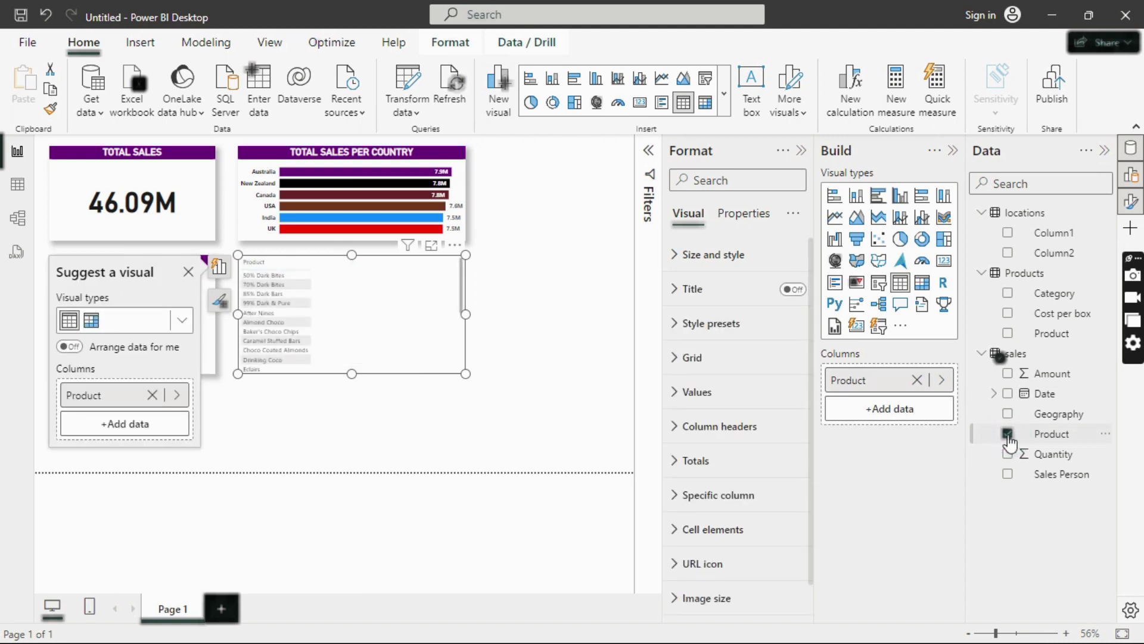
{"action": "left_click", "coordinate": [1007, 455]}
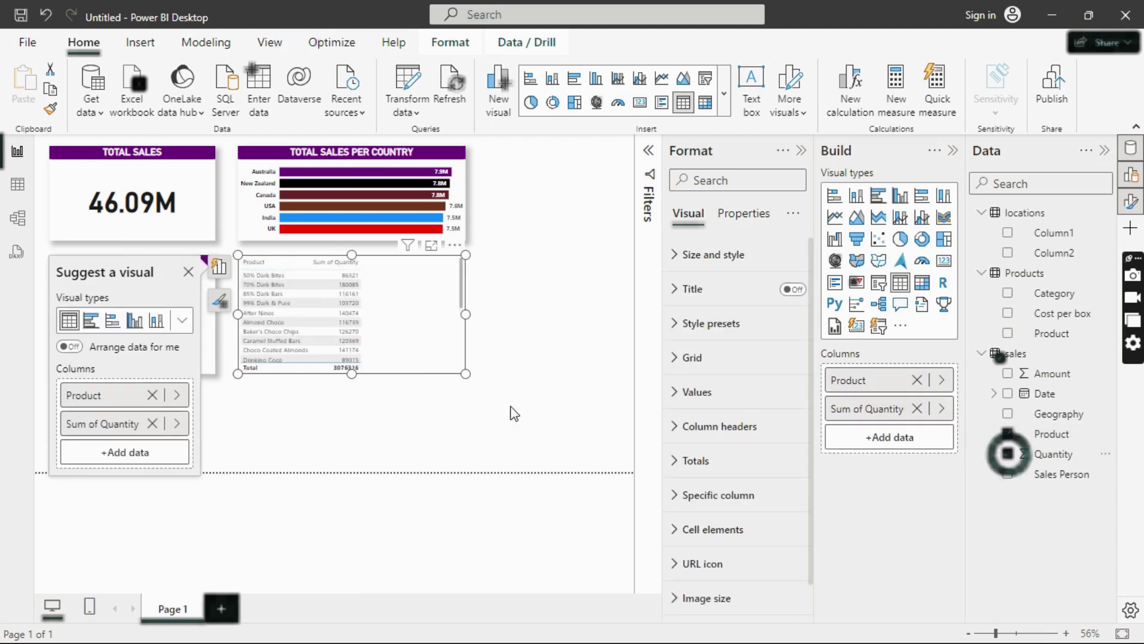
{"action": "left_click_drag", "start_coordinate": [466, 373], "coordinate": [448, 465]}
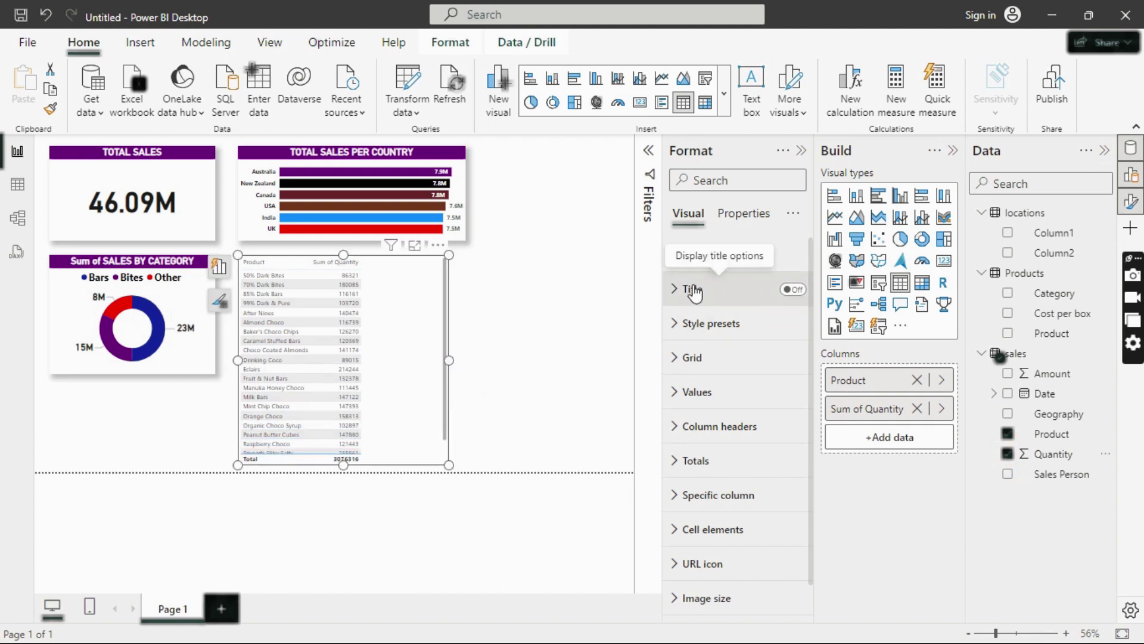
Step: Set the table's values to font size 15 and bold
{"action": "left_click", "coordinate": [695, 392]}
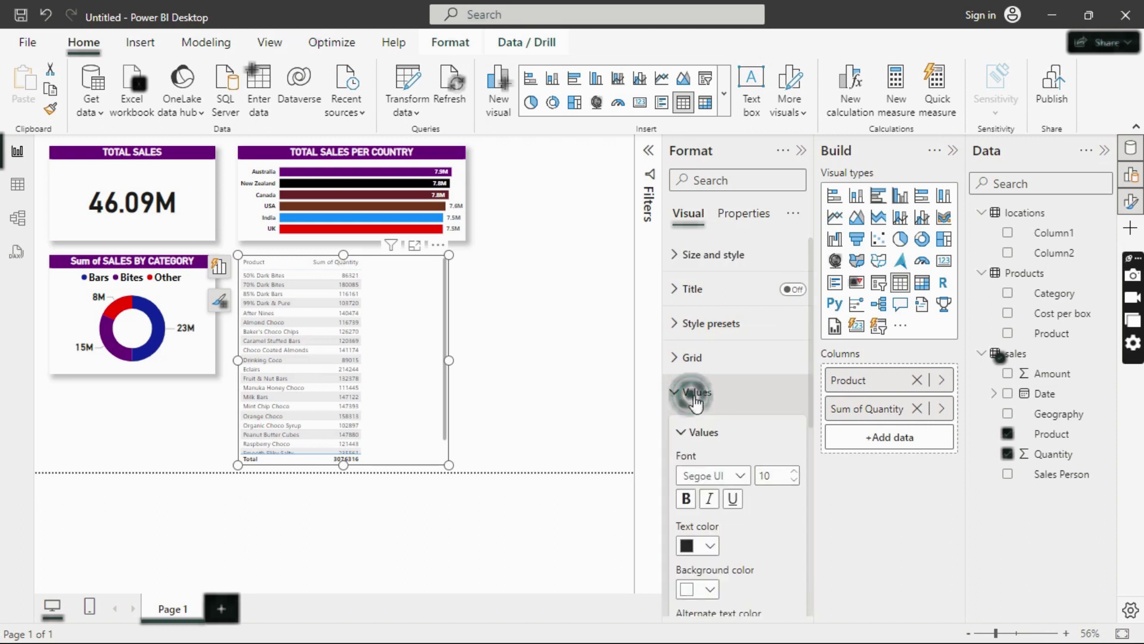
{"action": "left_click", "coordinate": [796, 473]}
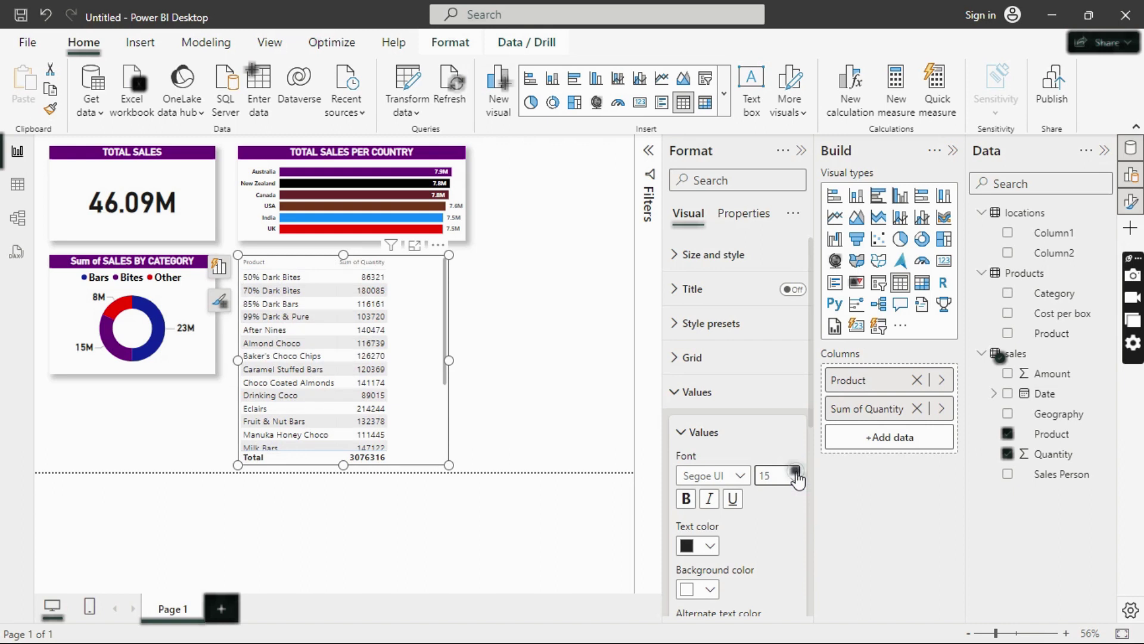
{"action": "left_click", "coordinate": [687, 500]}
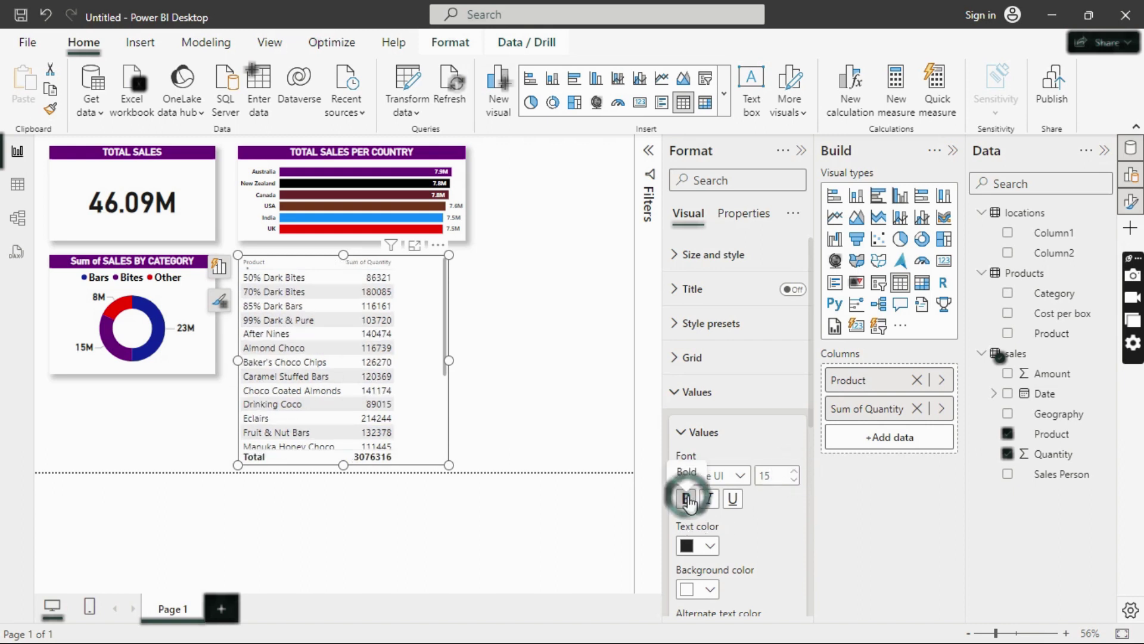
{"action": "left_click", "coordinate": [675, 394]}
Step: Set the table's column headers to font size 15 and bold
{"action": "left_click", "coordinate": [739, 426]}
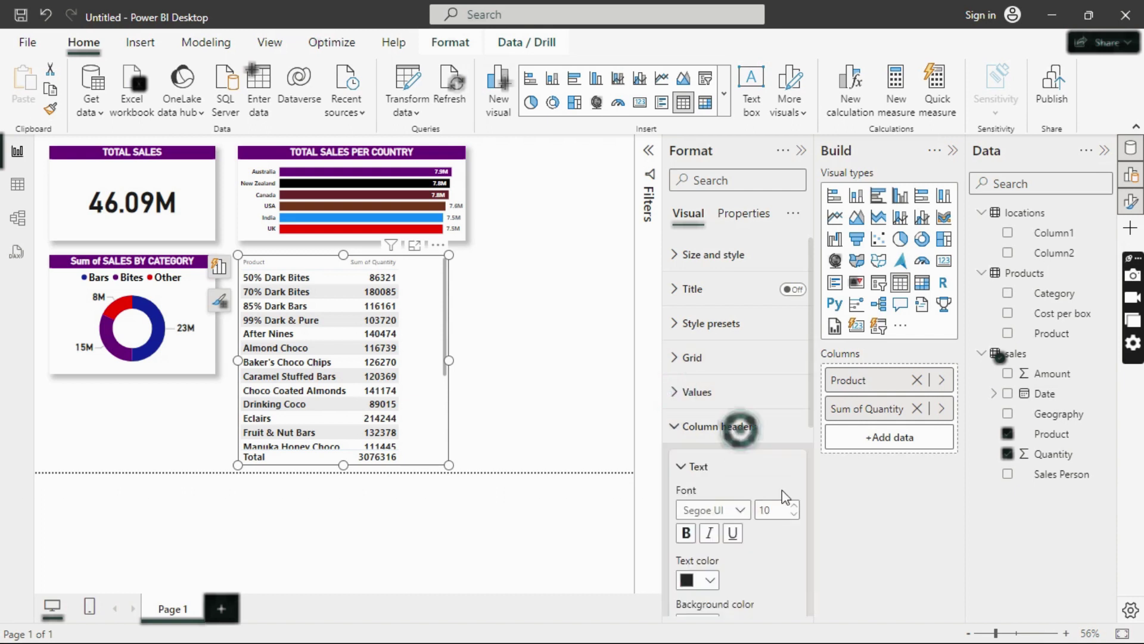
{"action": "left_click", "coordinate": [793, 507]}
{"action": "left_click", "coordinate": [793, 508]}
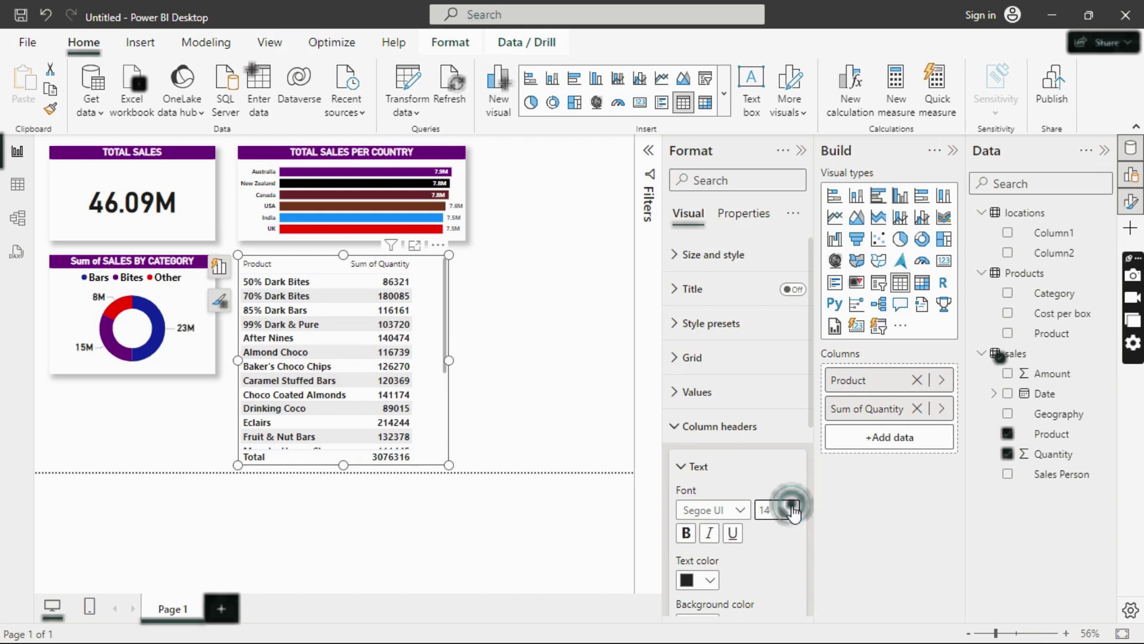
{"action": "left_click", "coordinate": [794, 506]}
{"action": "left_click", "coordinate": [686, 533]}
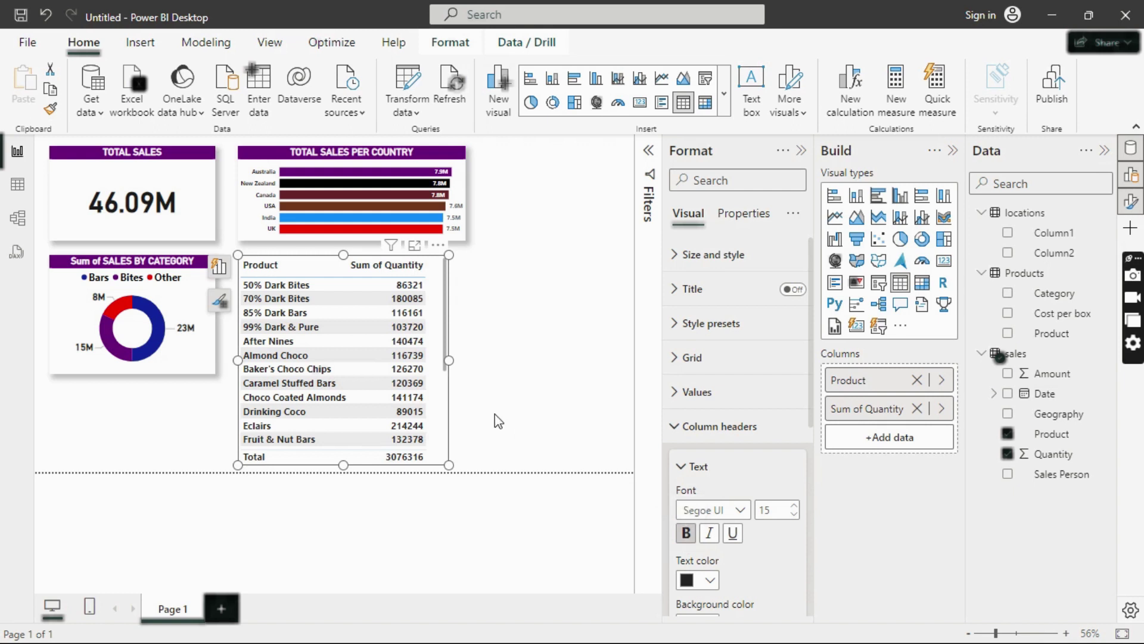
Step: Remove the bold formatting from the table's values
{"action": "left_click", "coordinate": [800, 152]}
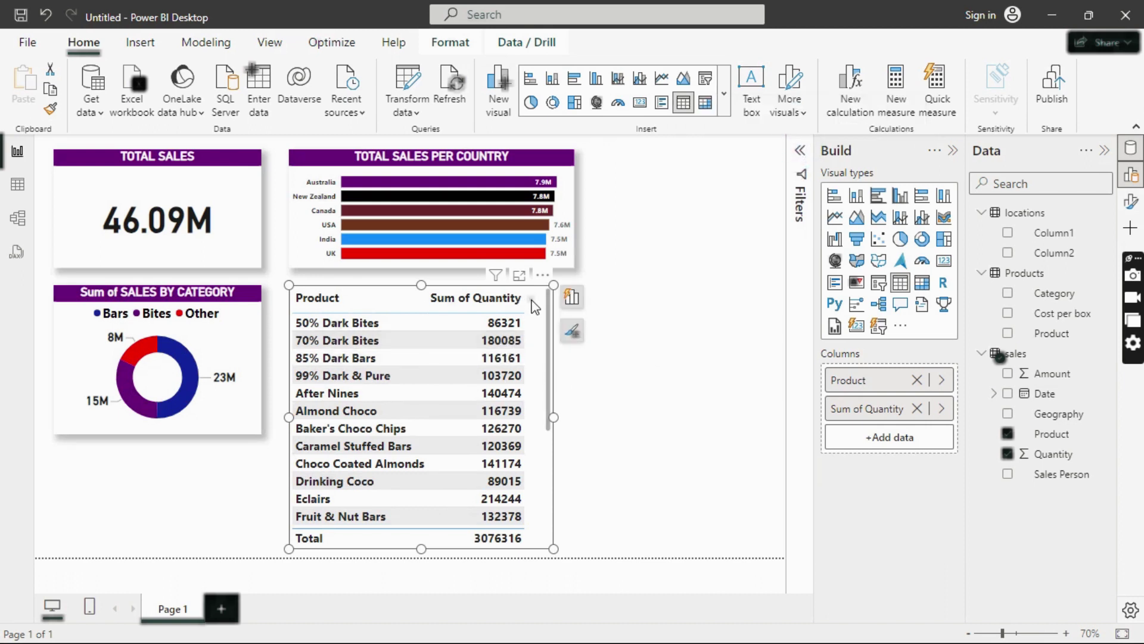
{"action": "left_click", "coordinate": [1130, 202]}
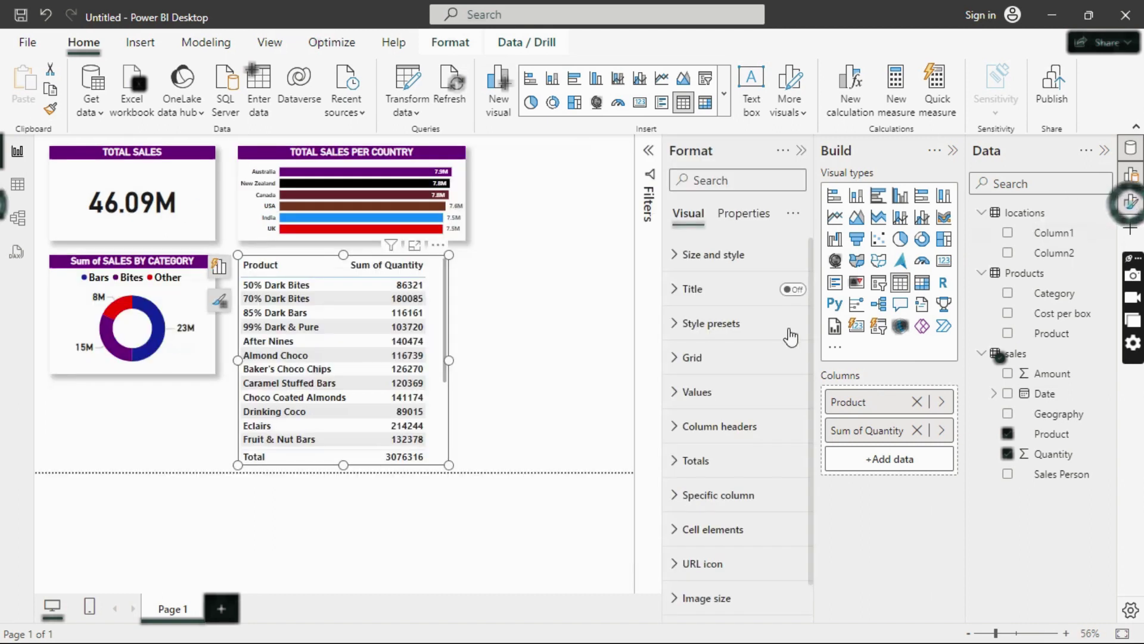
{"action": "left_click", "coordinate": [698, 391]}
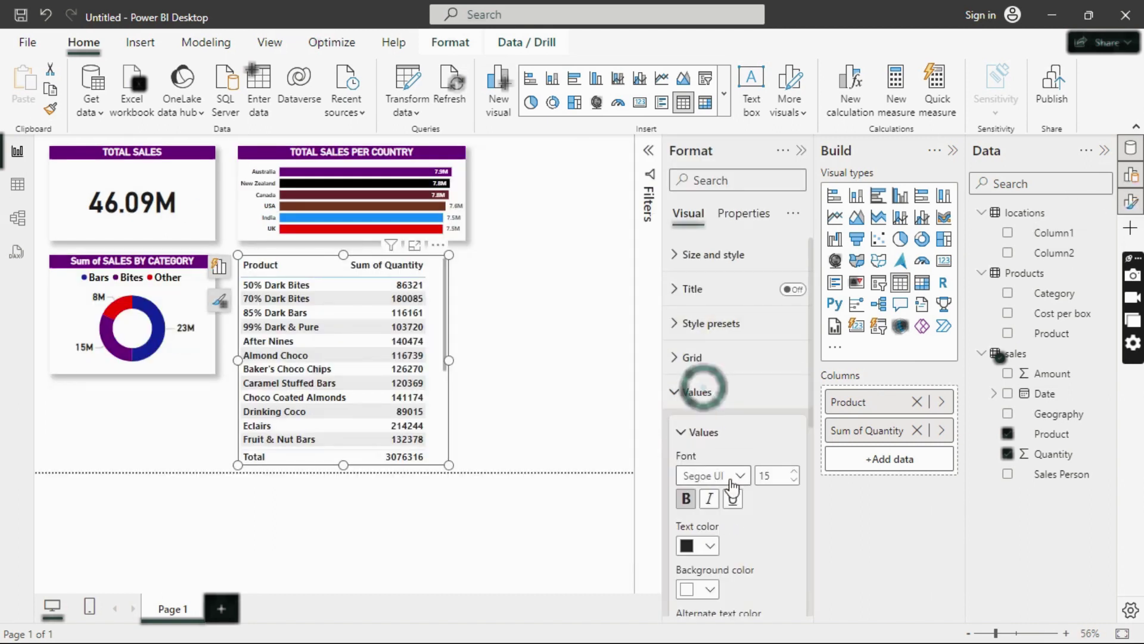
{"action": "left_click", "coordinate": [686, 498]}
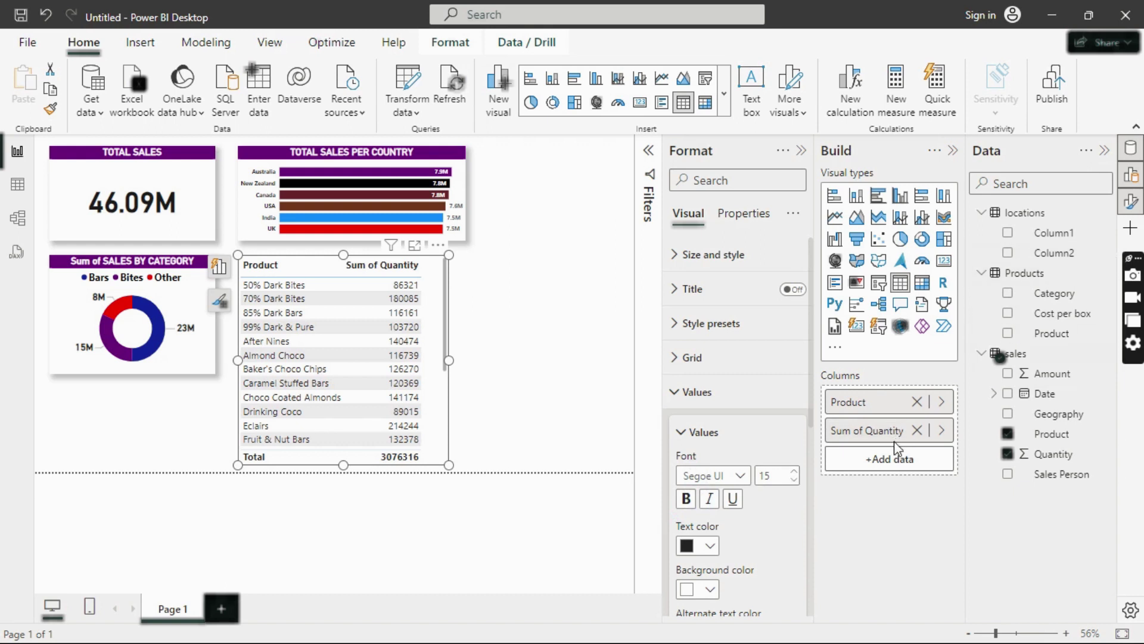
Step: Hide the Format pane and narrow the Total Sales per Country chart to the width of the table's two columns
{"action": "left_click", "coordinate": [801, 152]}
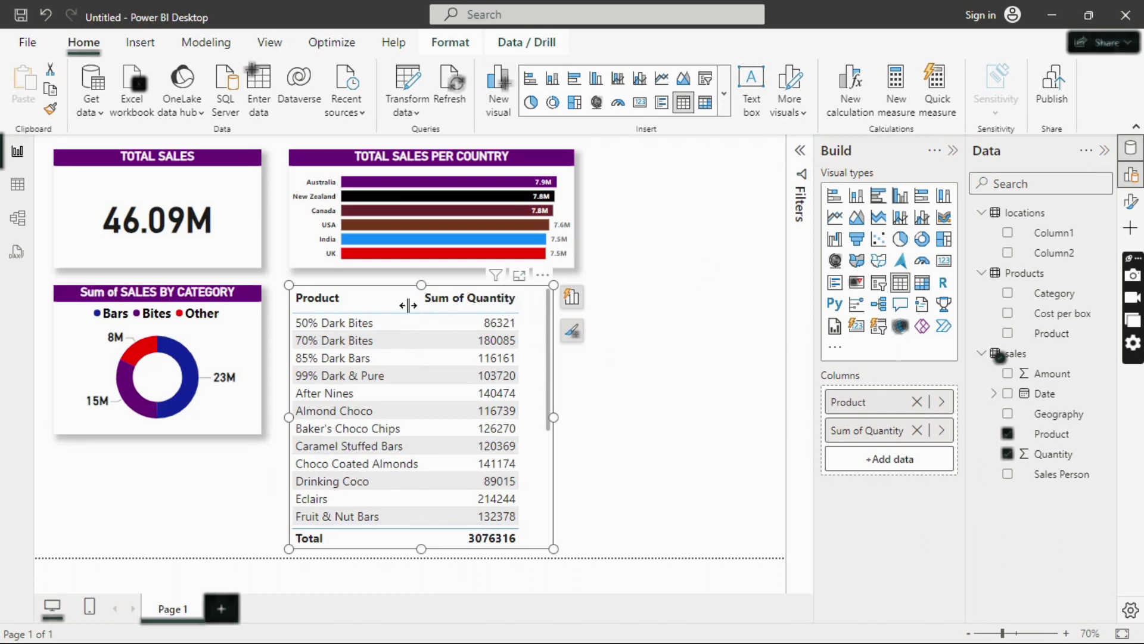
{"action": "left_click", "coordinate": [554, 162]}
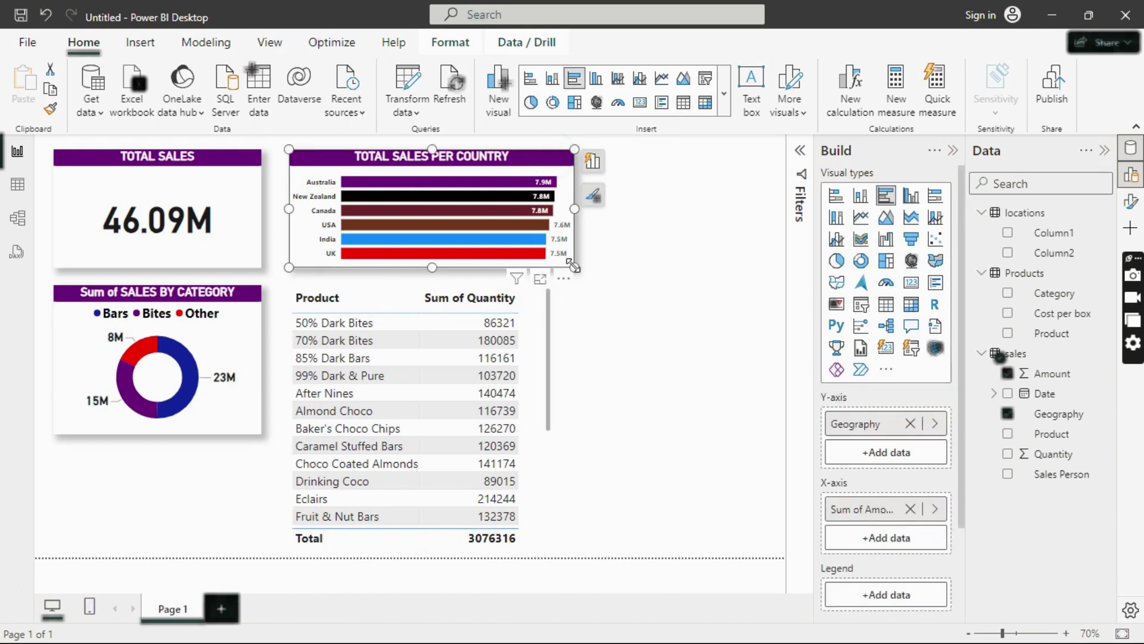
{"action": "left_click_drag", "start_coordinate": [574, 267], "coordinate": [519, 268]}
Step: Try cross-filtering the report by the table's 85% Dark Bars row, and clear that row selection
{"action": "left_click", "coordinate": [383, 301]}
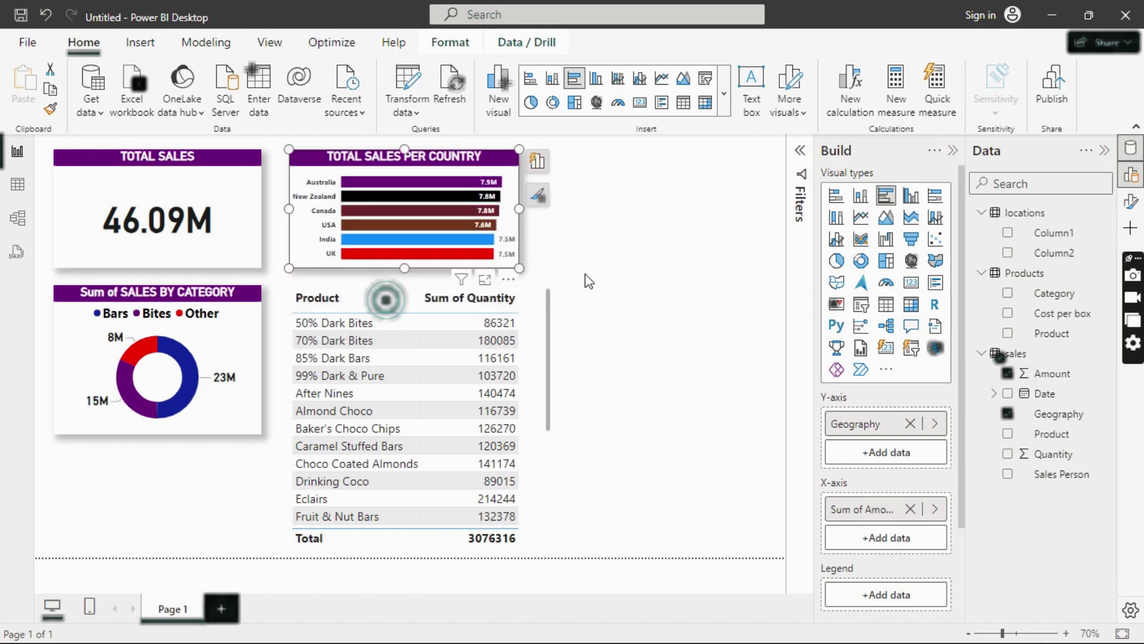
{"action": "left_click", "coordinate": [396, 360]}
{"action": "left_click", "coordinate": [387, 306]}
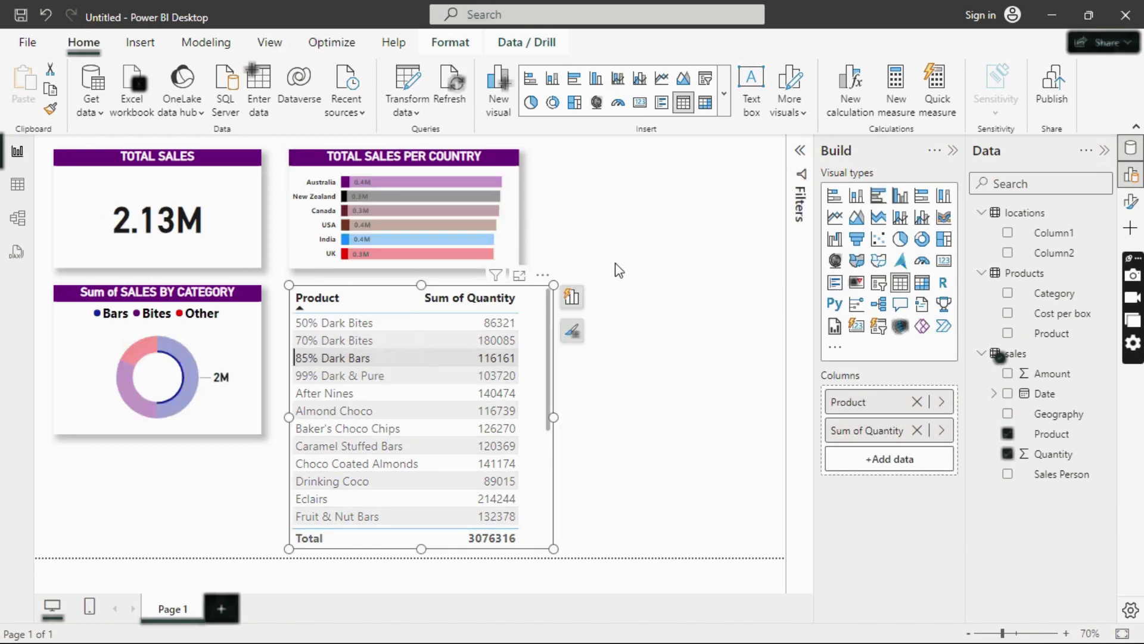
{"action": "left_click", "coordinate": [373, 294]}
{"action": "left_click", "coordinate": [517, 288]}
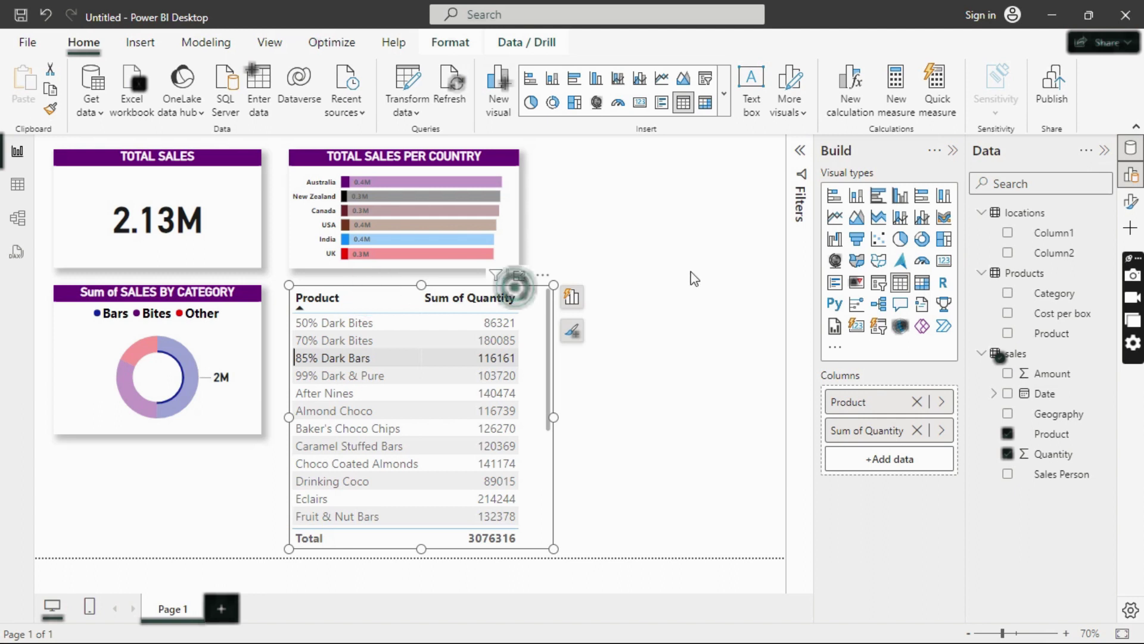
{"action": "left_click", "coordinate": [573, 438]}
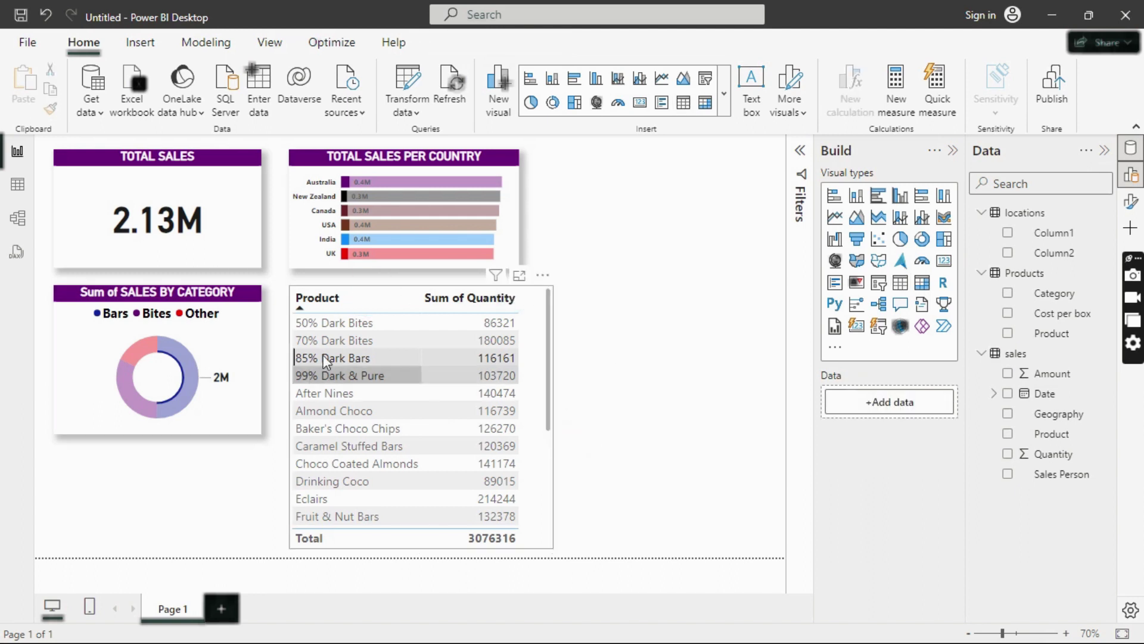
{"action": "left_click", "coordinate": [593, 401]}
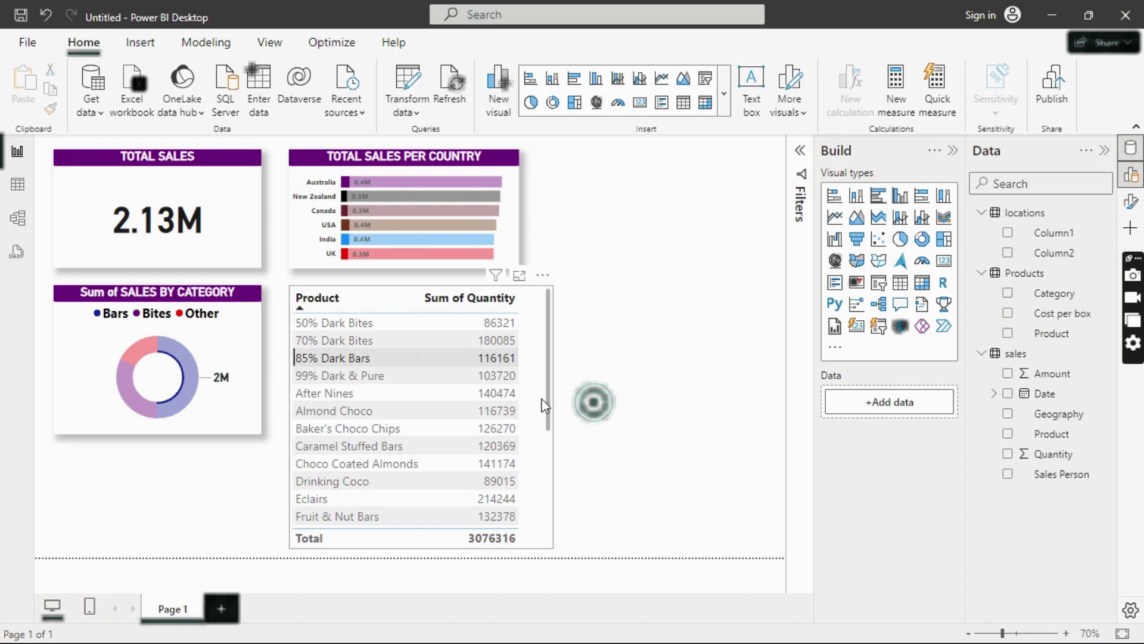
{"action": "left_click", "coordinate": [537, 425]}
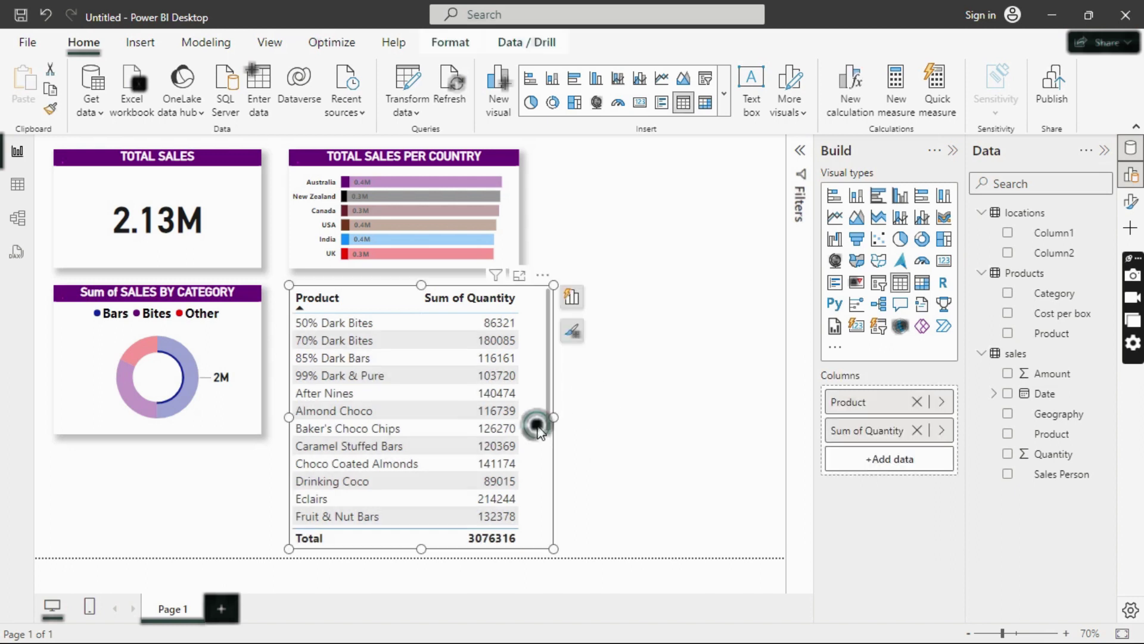
Step: Move the product table beside the Total Sales per Country chart, and stretch that chart down level with the donut chart's lower edge
{"action": "left_click", "coordinate": [399, 300]}
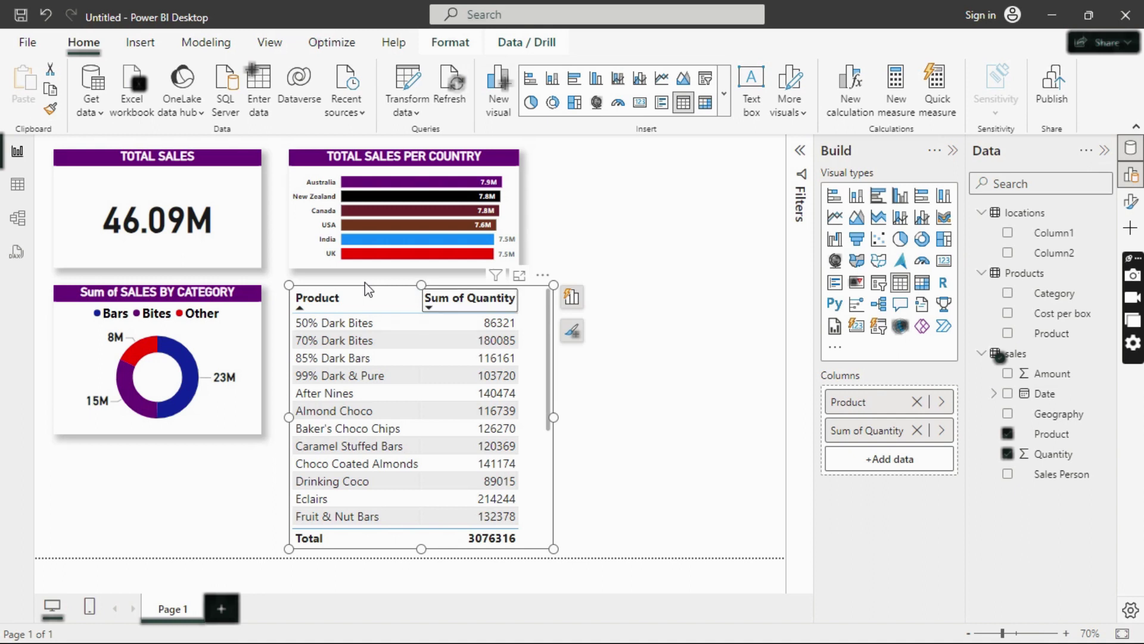
{"action": "left_click_drag", "start_coordinate": [365, 282], "coordinate": [626, 173]}
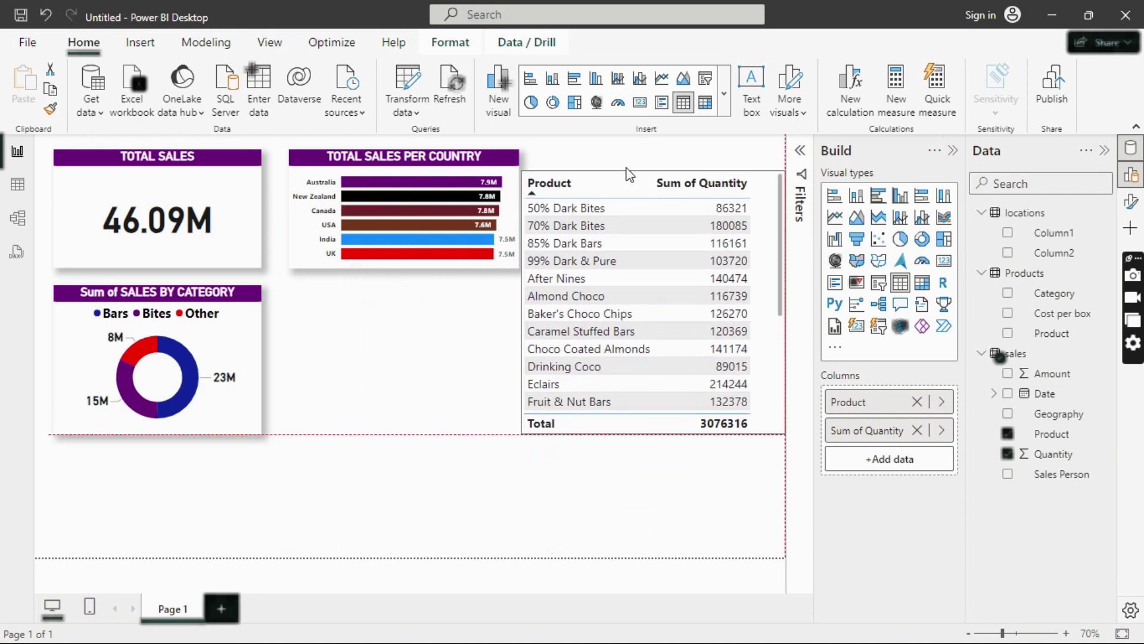
{"action": "left_click", "coordinate": [510, 255]}
{"action": "left_click_drag", "start_coordinate": [514, 273], "coordinate": [499, 435]}
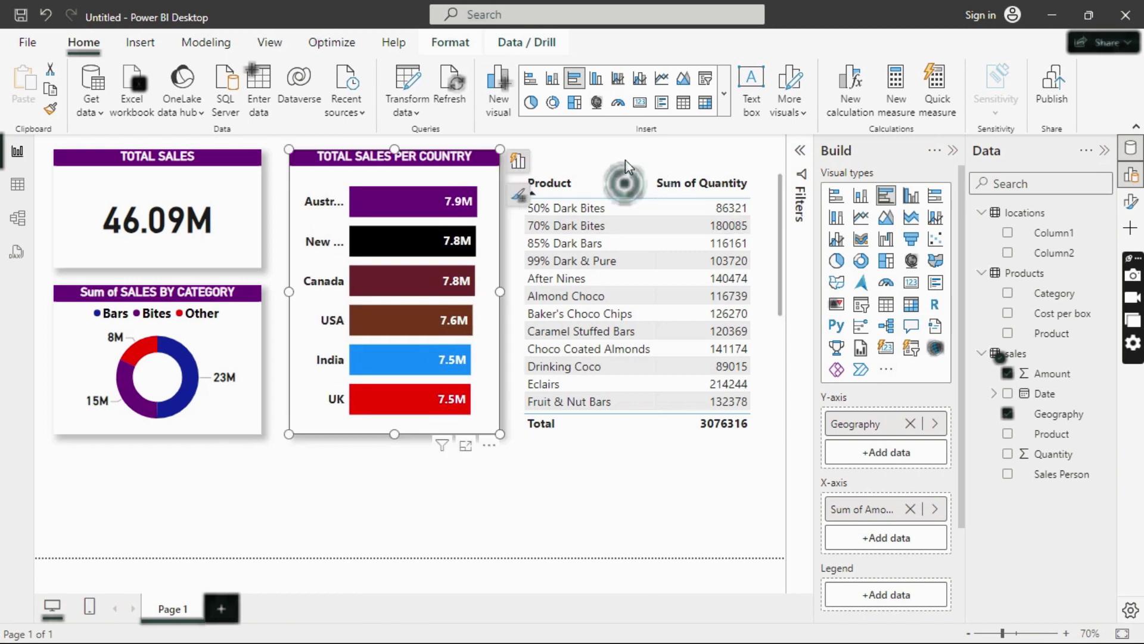
Step: Align the product table's upper edge with the other visuals and stretch it down to near the page's lower edge
{"action": "left_click", "coordinate": [625, 186]}
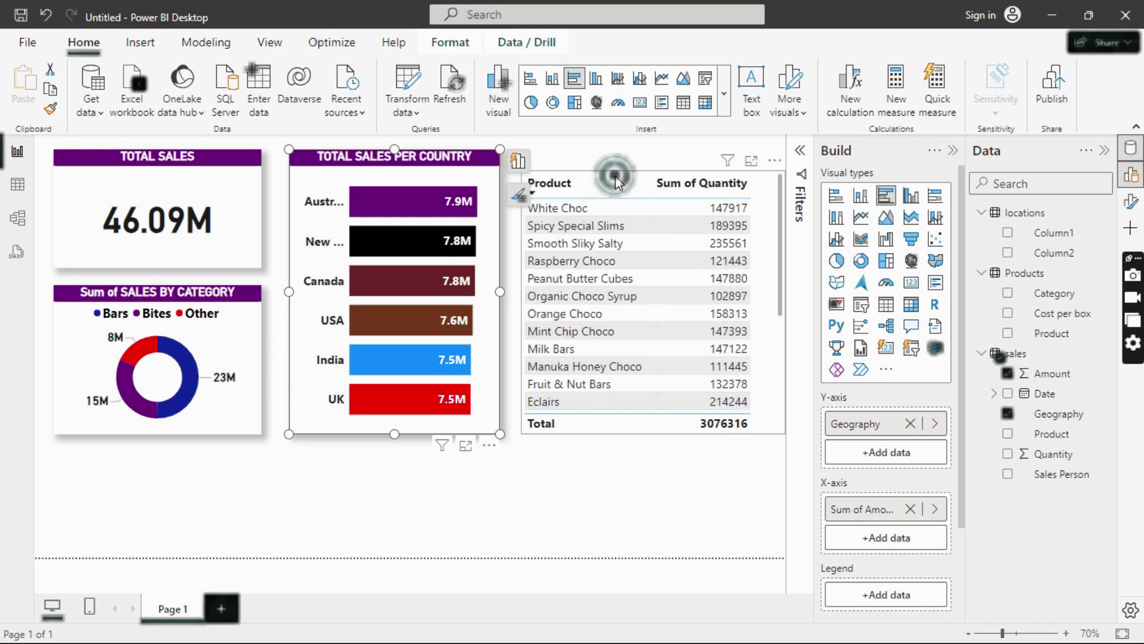
{"action": "left_click", "coordinate": [615, 178]}
{"action": "left_click", "coordinate": [618, 173]}
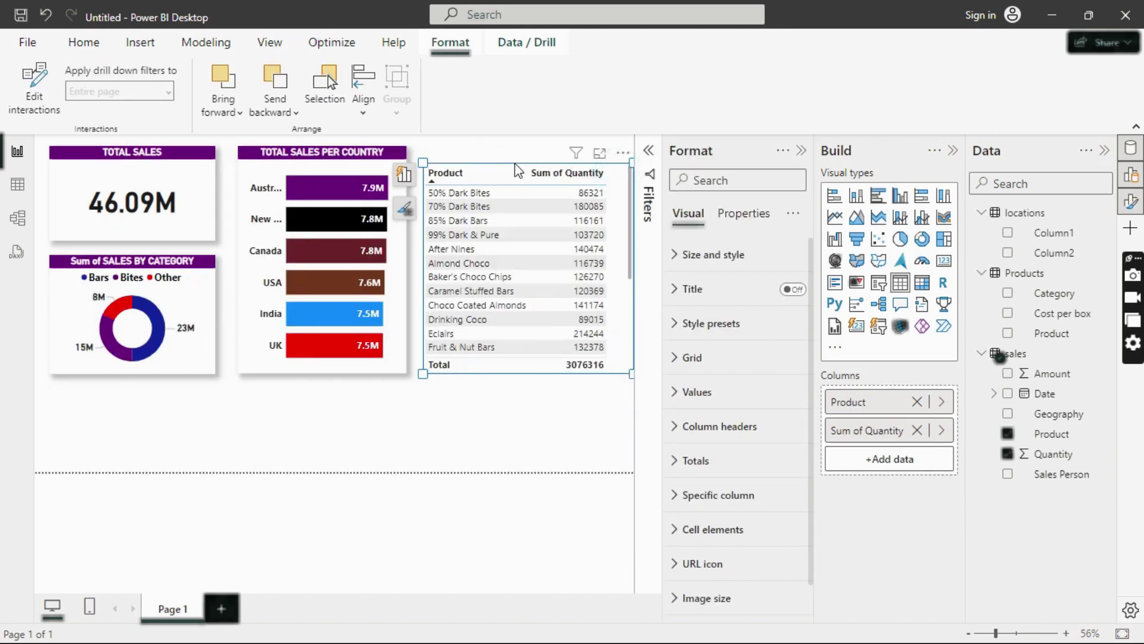
{"action": "left_click_drag", "start_coordinate": [517, 171], "coordinate": [517, 155]}
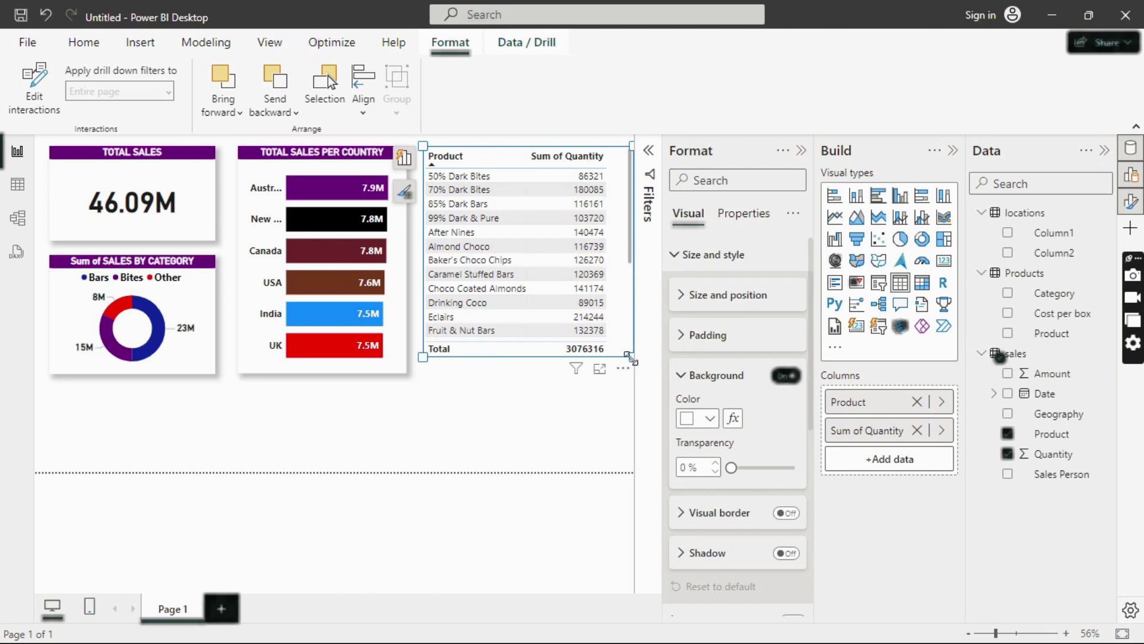
{"action": "left_click_drag", "start_coordinate": [630, 356], "coordinate": [627, 468]}
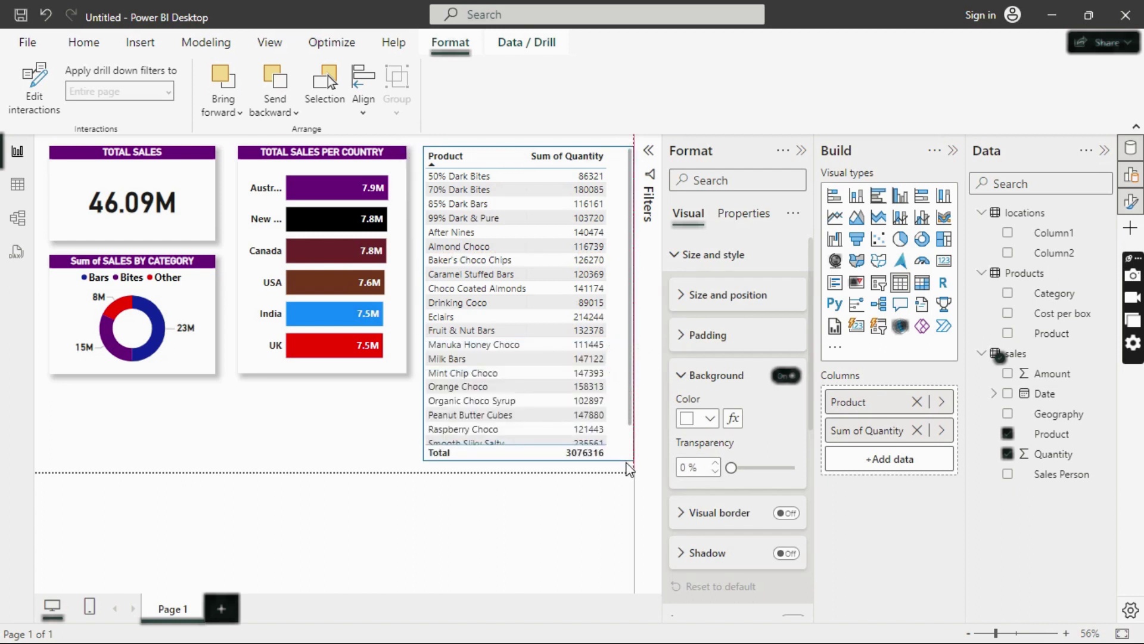
Step: Dismiss the error dialog and hide the Format and Build panes to enlarge the canvas
{"action": "left_click", "coordinate": [798, 148]}
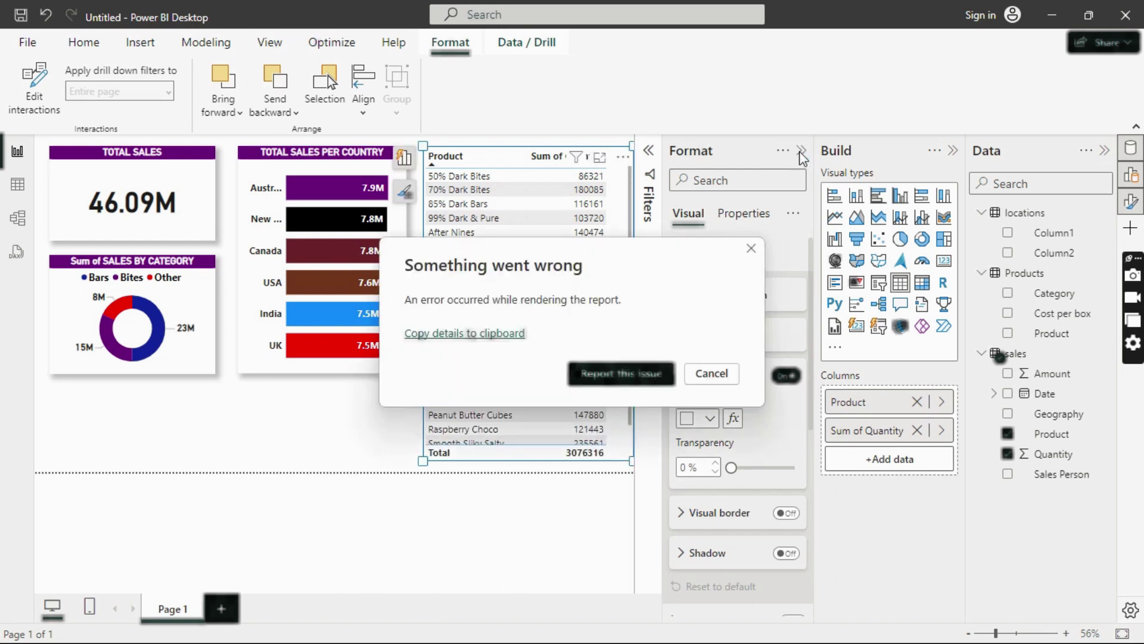
{"action": "left_click", "coordinate": [711, 373]}
{"action": "left_click", "coordinate": [801, 152]}
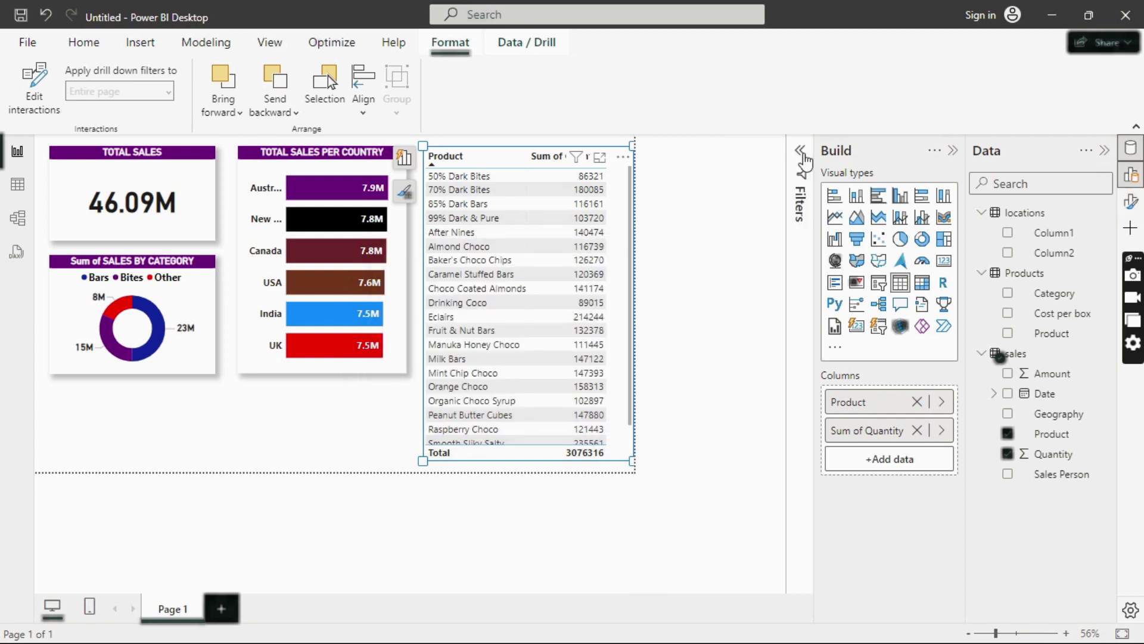
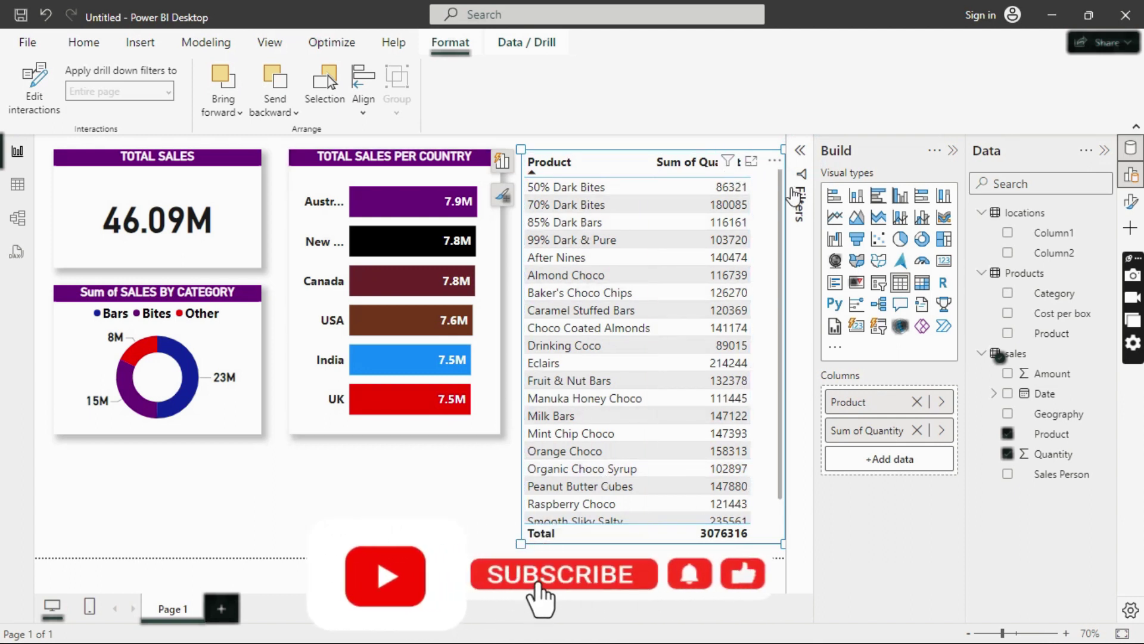
{"action": "left_click", "coordinate": [952, 154]}
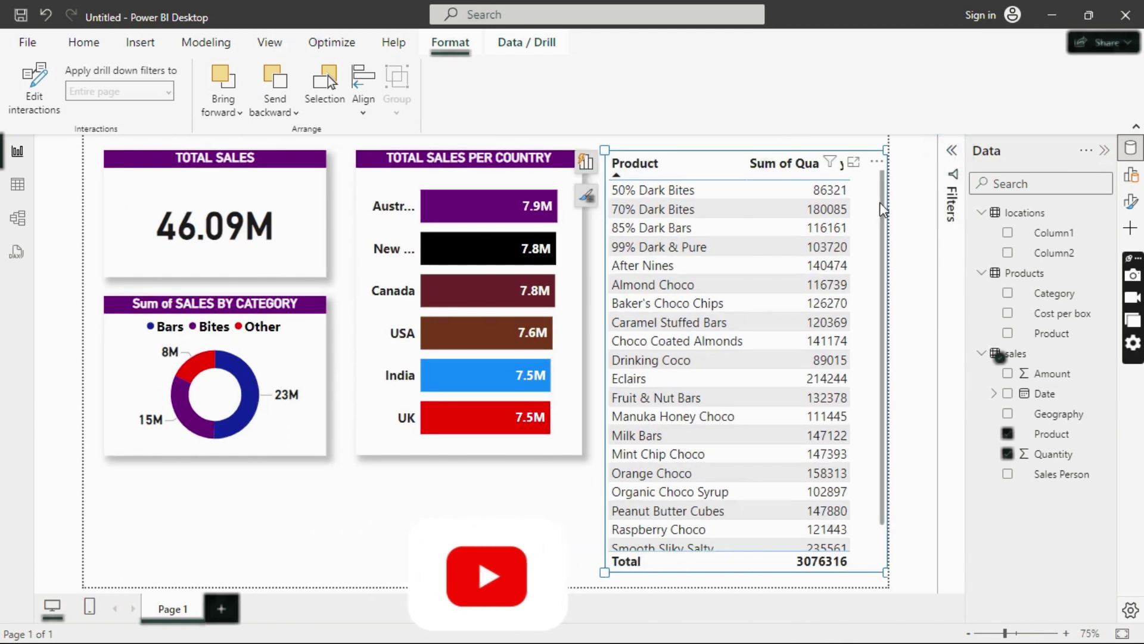
Step: Shrink the Total Sales card and move it down to just above the donut chart
{"action": "left_click", "coordinate": [491, 506]}
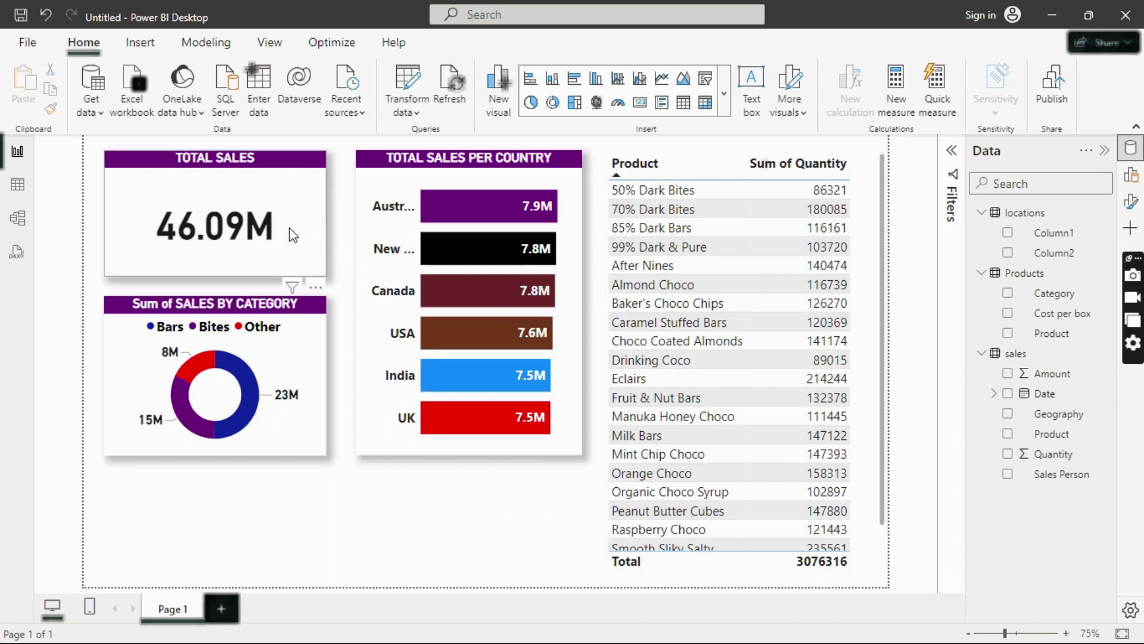
{"action": "left_click_drag", "start_coordinate": [322, 269], "coordinate": [249, 256]}
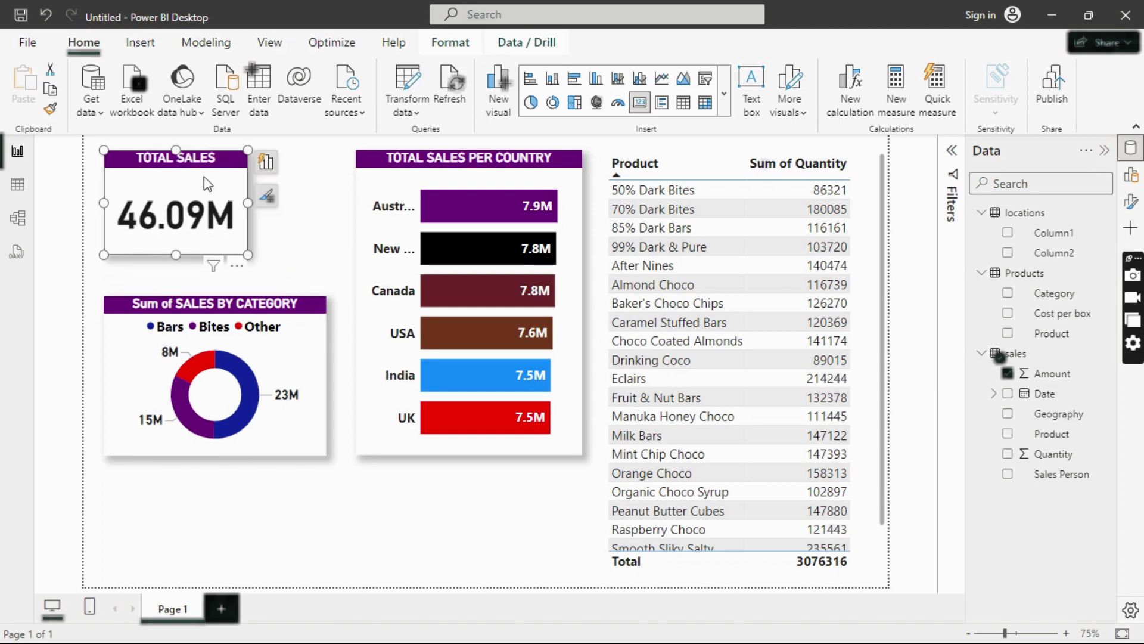
{"action": "left_click_drag", "start_coordinate": [223, 169], "coordinate": [232, 203]}
Step: Move the Total Sales per Country chart down toward the donut chart and widen it up to the table's edge
{"action": "left_click", "coordinate": [486, 157]}
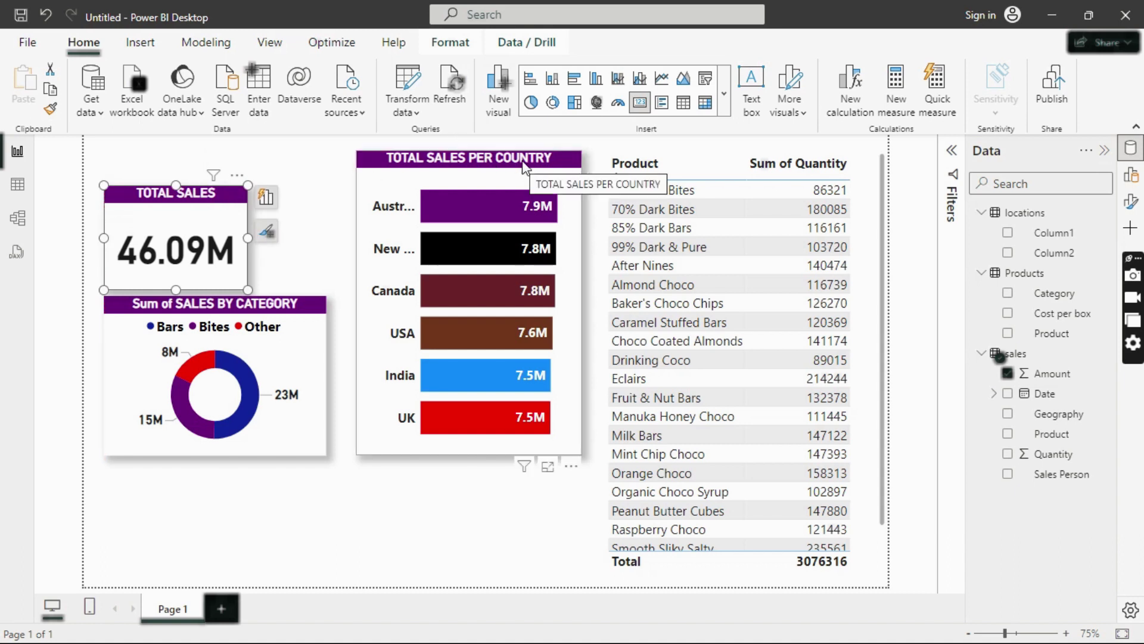
{"action": "left_click_drag", "start_coordinate": [522, 166], "coordinate": [504, 194]}
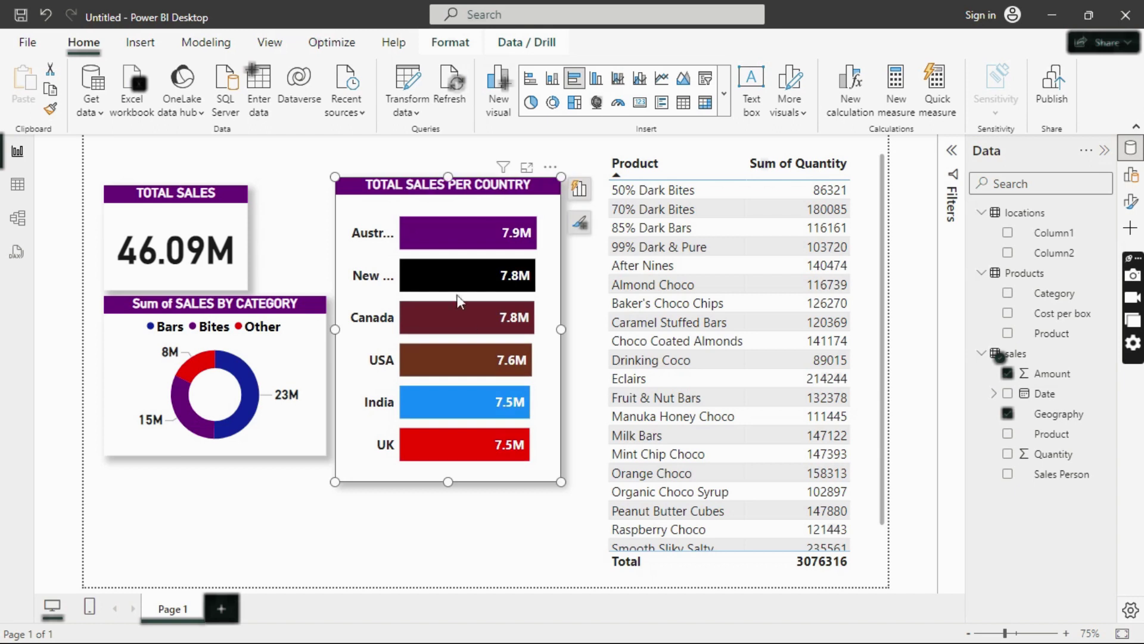
{"action": "left_click_drag", "start_coordinate": [559, 480], "coordinate": [600, 493]}
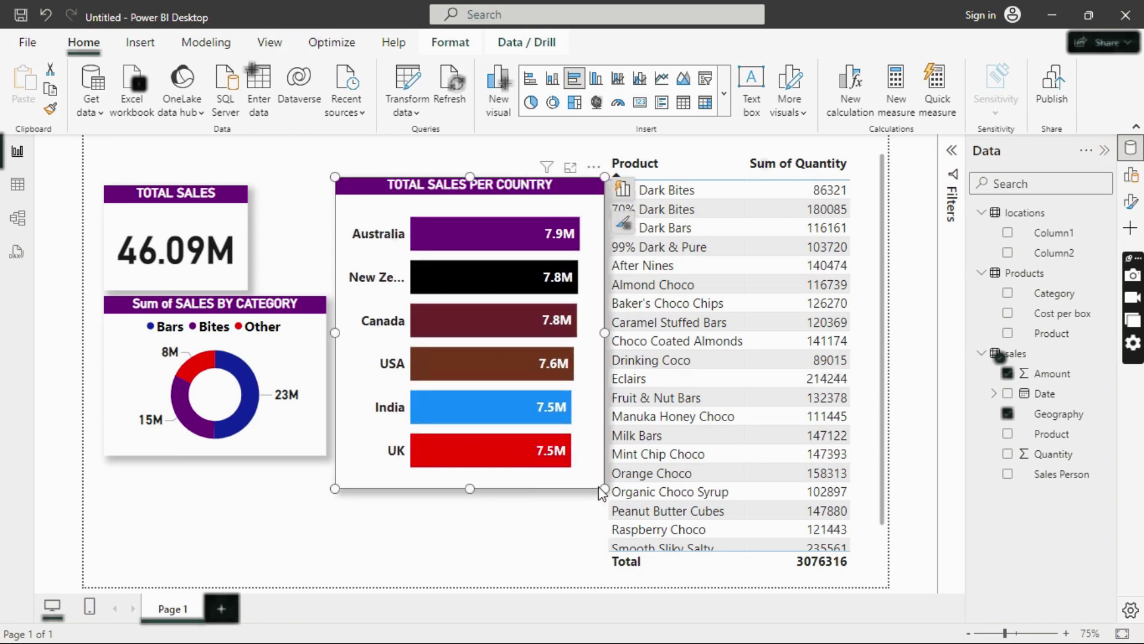
Step: Narrow the donut chart to the Total Sales card's width, then move the country chart beside the card and enlarge it toward the table
{"action": "left_click", "coordinate": [325, 452]}
{"action": "left_click_drag", "start_coordinate": [325, 453], "coordinate": [246, 425]}
{"action": "left_click_drag", "start_coordinate": [360, 186], "coordinate": [288, 192]}
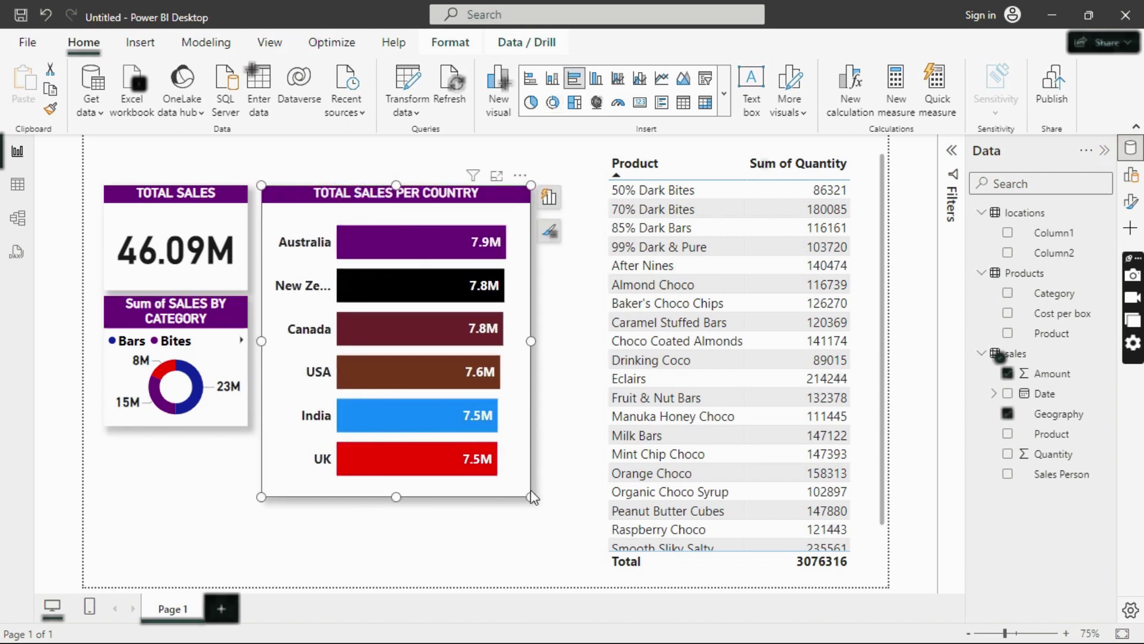
{"action": "left_click_drag", "start_coordinate": [532, 497], "coordinate": [578, 554]}
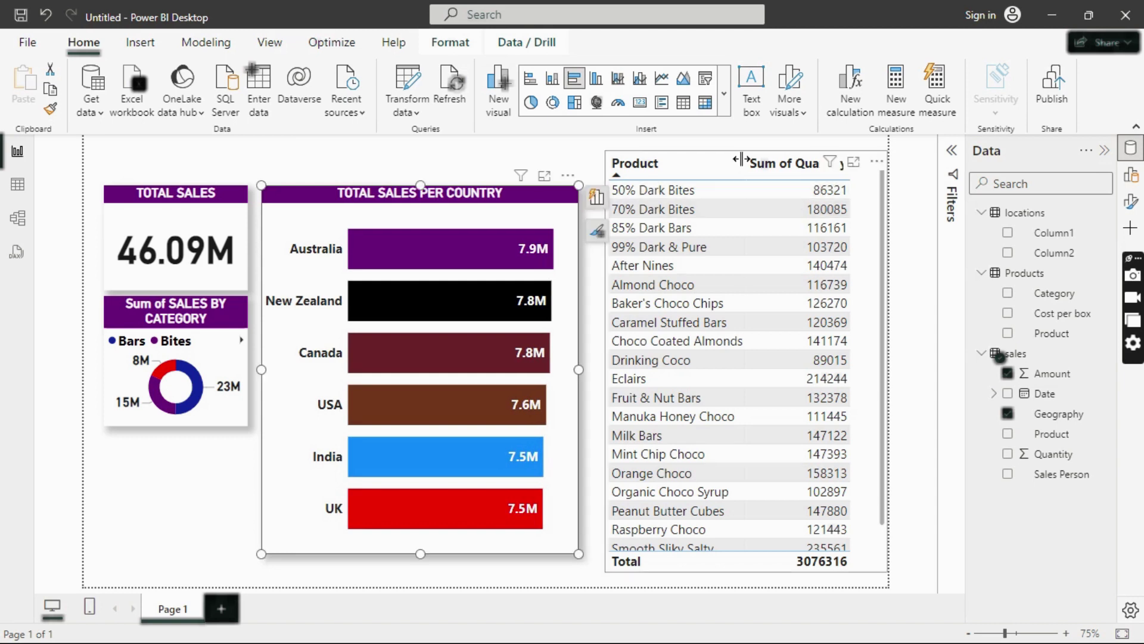
Step: Move the product table down and lower its upper edge to line up with the card and the country chart
{"action": "left_click", "coordinate": [709, 154]}
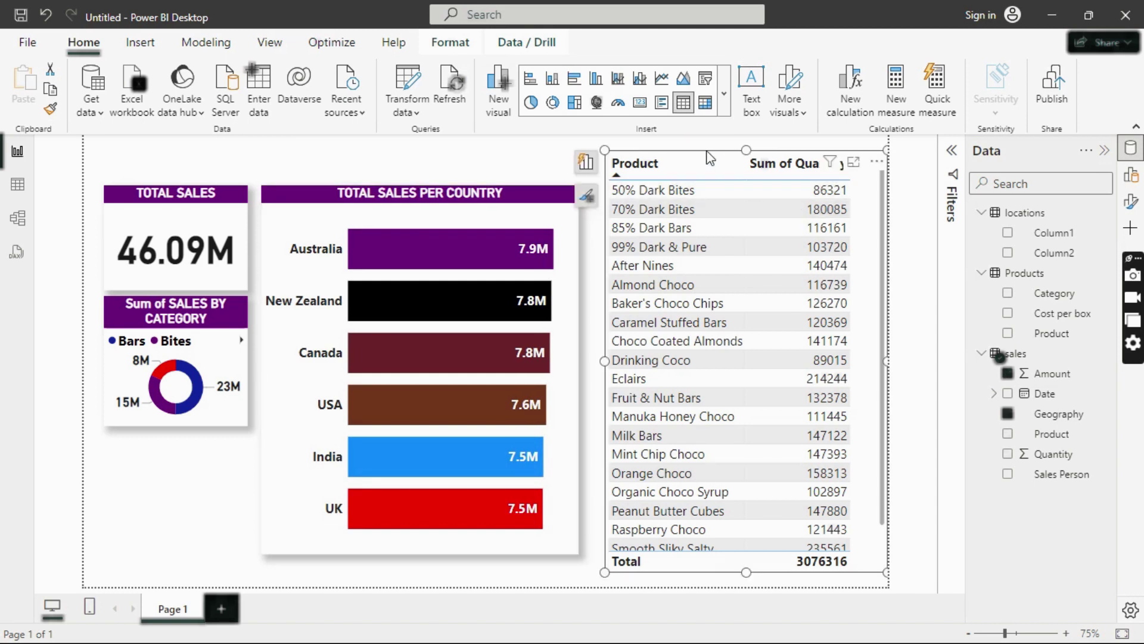
{"action": "left_click_drag", "start_coordinate": [708, 158], "coordinate": [700, 173]}
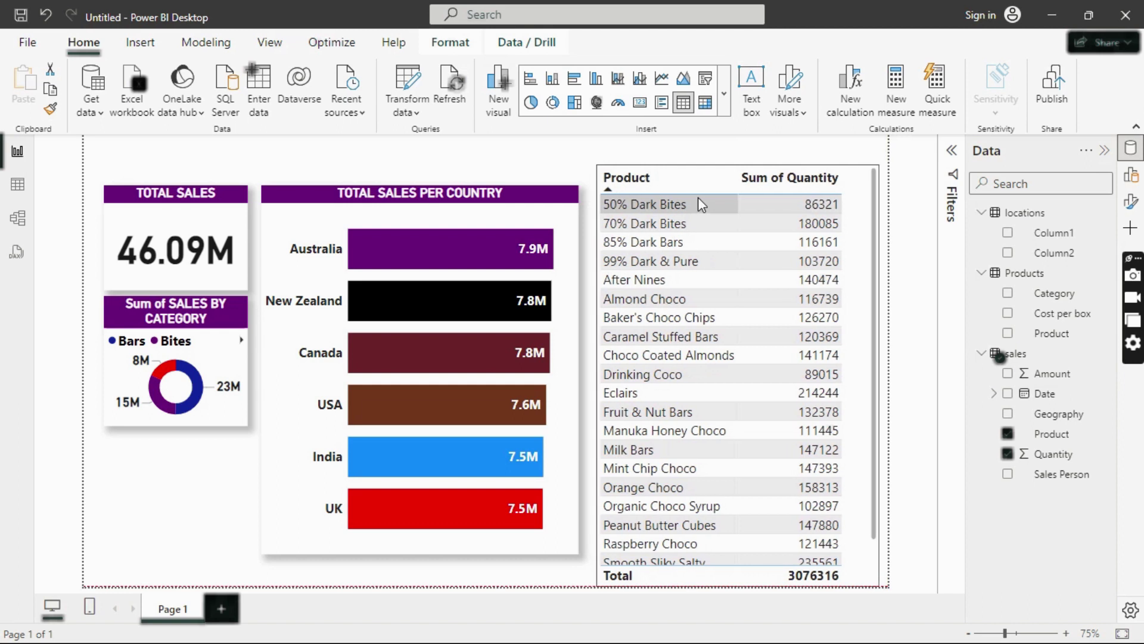
{"action": "left_click_drag", "start_coordinate": [880, 162], "coordinate": [881, 184]}
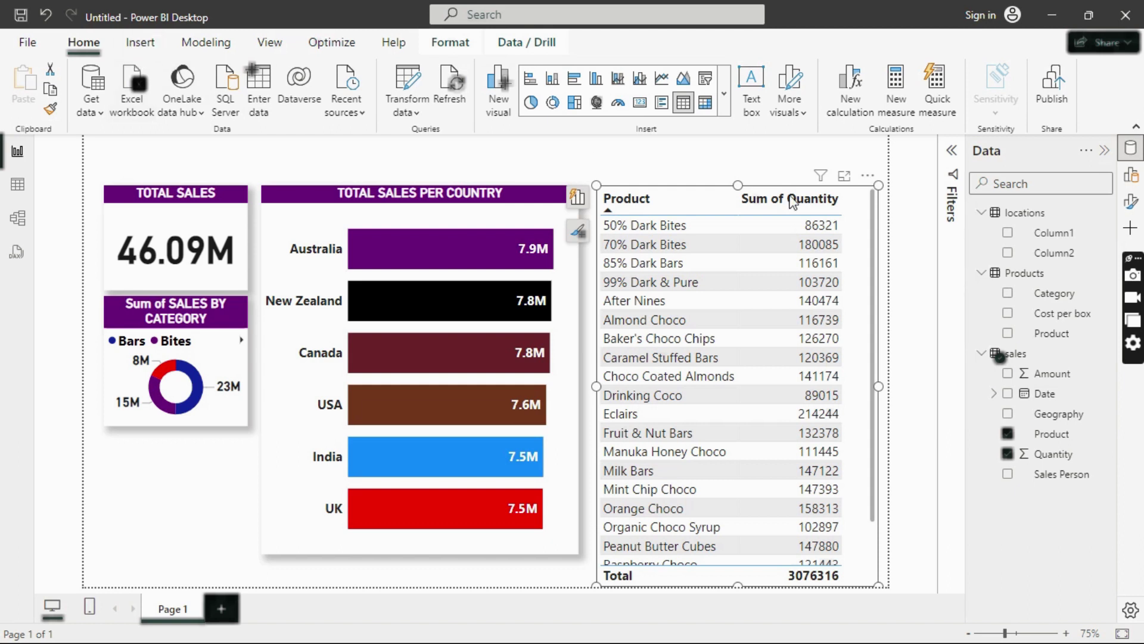
Step: Insert a text box on the page with the text "BASIC CHARTS IN POWERBI"
{"action": "left_click", "coordinate": [143, 44]}
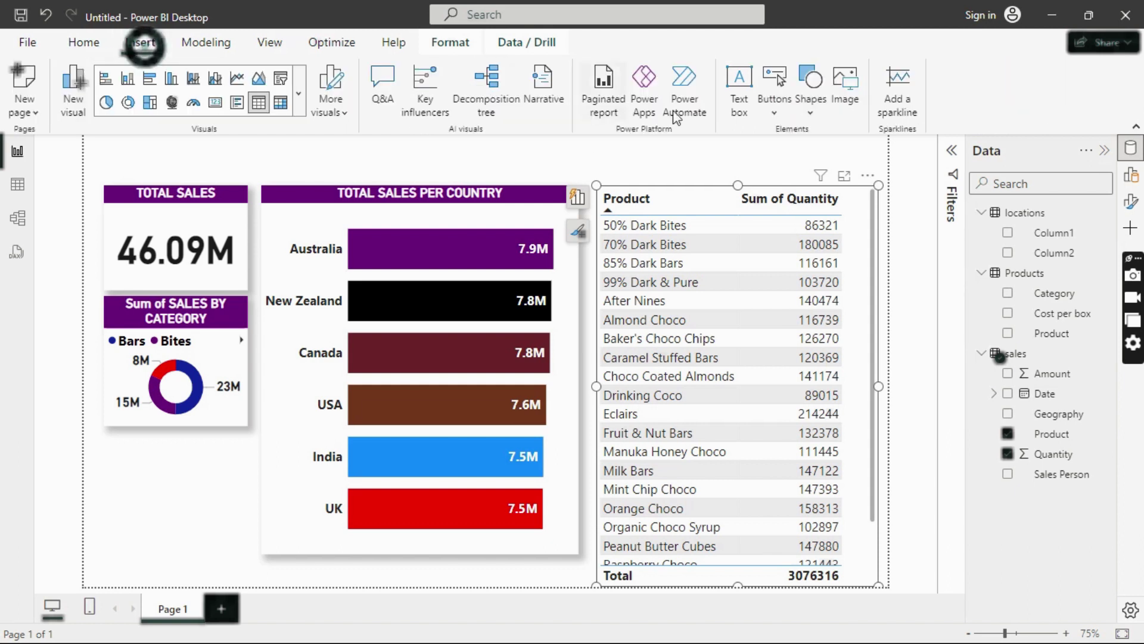
{"action": "left_click", "coordinate": [739, 92]}
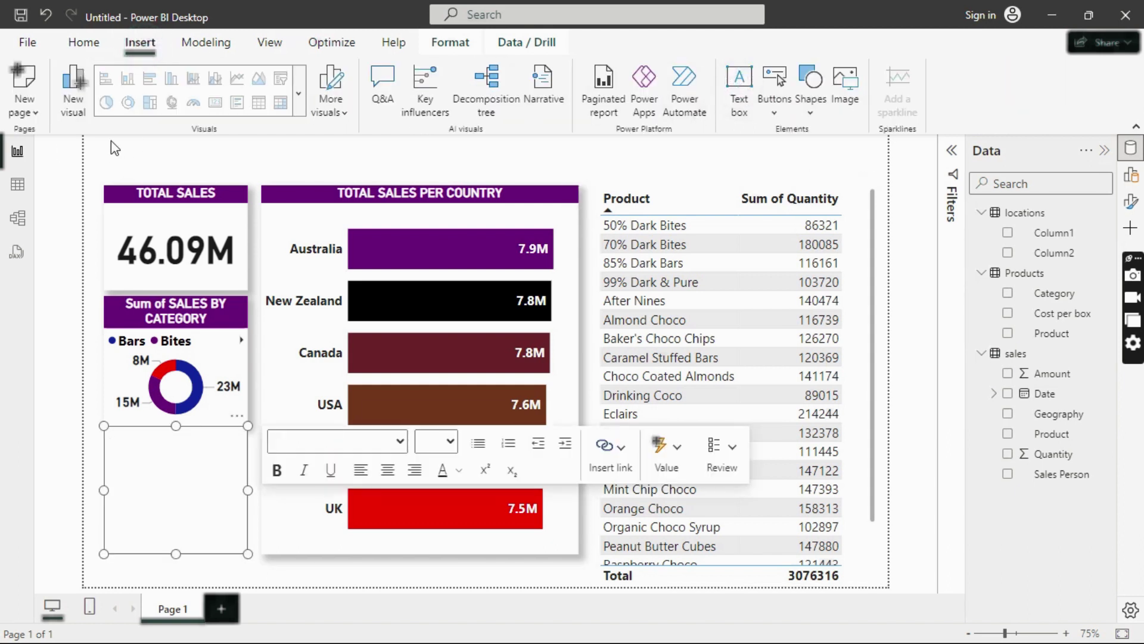
{"action": "left_click", "coordinate": [200, 464]}
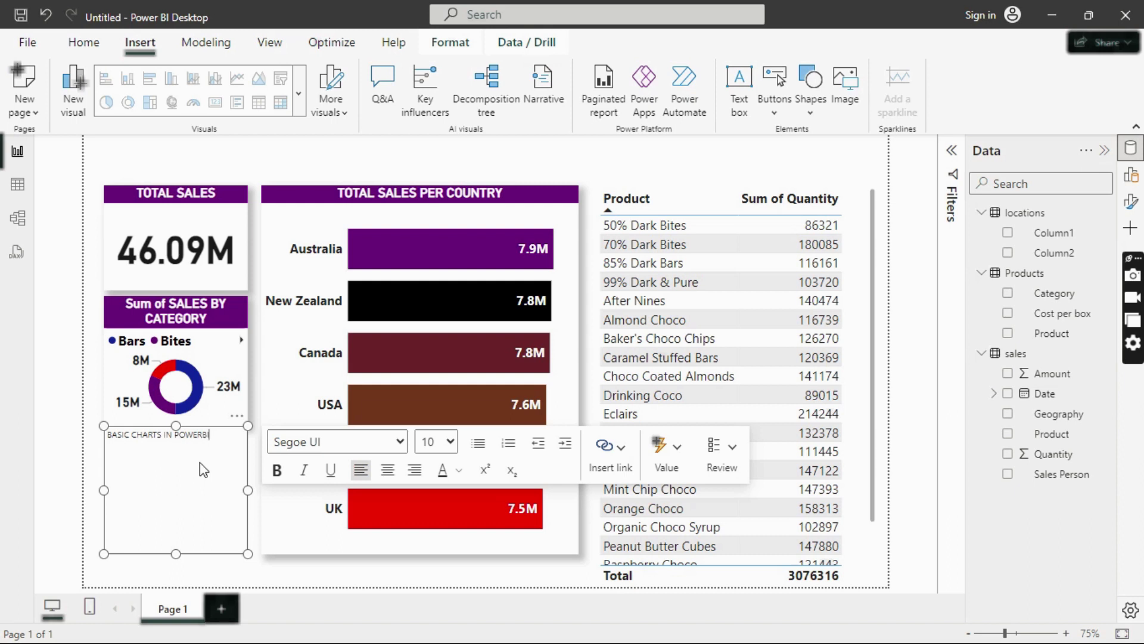
Step: Set the heading text to font size 16 and reshape its text box into a wide, shallow strip
{"action": "key", "text": "ctrl+a"}
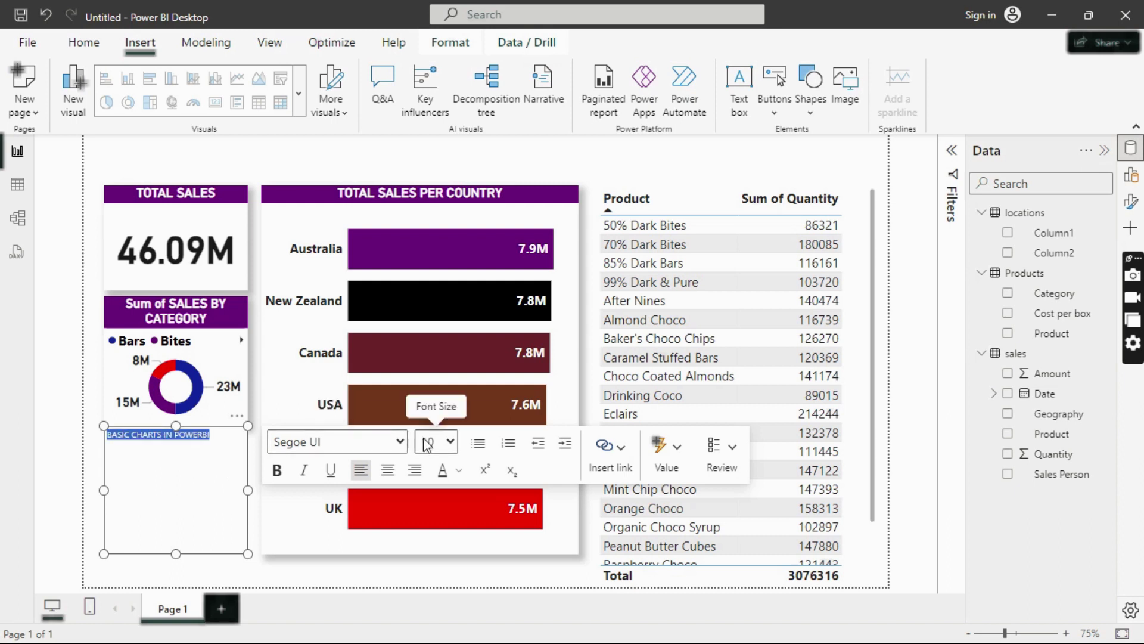
{"action": "left_click", "coordinate": [451, 442]}
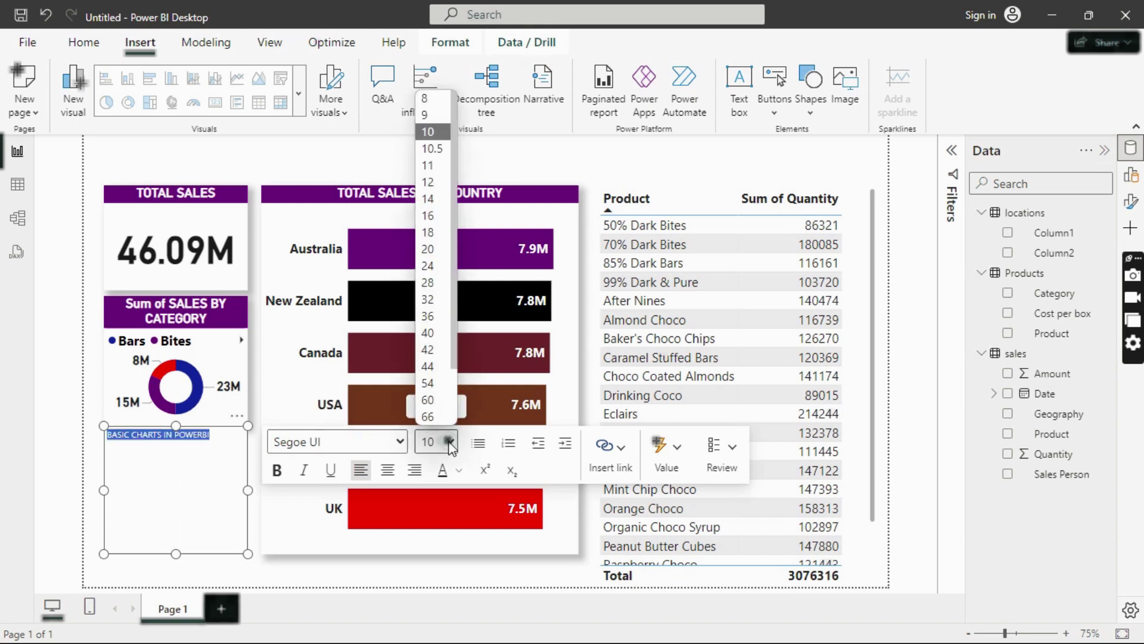
{"action": "left_click", "coordinate": [430, 217]}
{"action": "left_click_drag", "start_coordinate": [248, 494], "coordinate": [631, 490]}
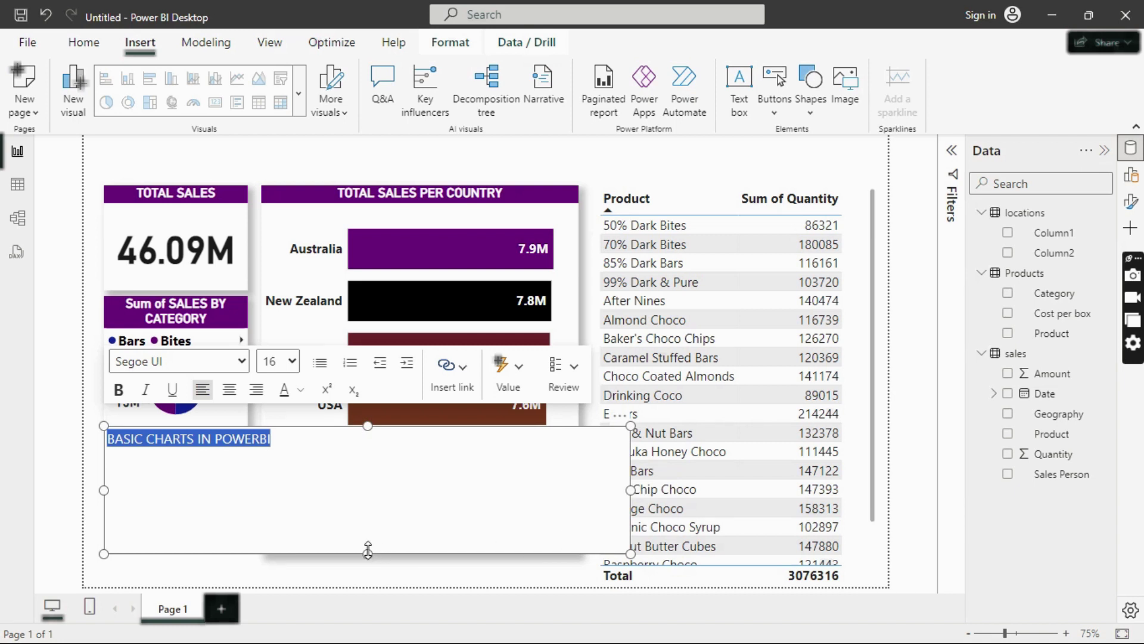
{"action": "left_click_drag", "start_coordinate": [367, 552], "coordinate": [368, 464]}
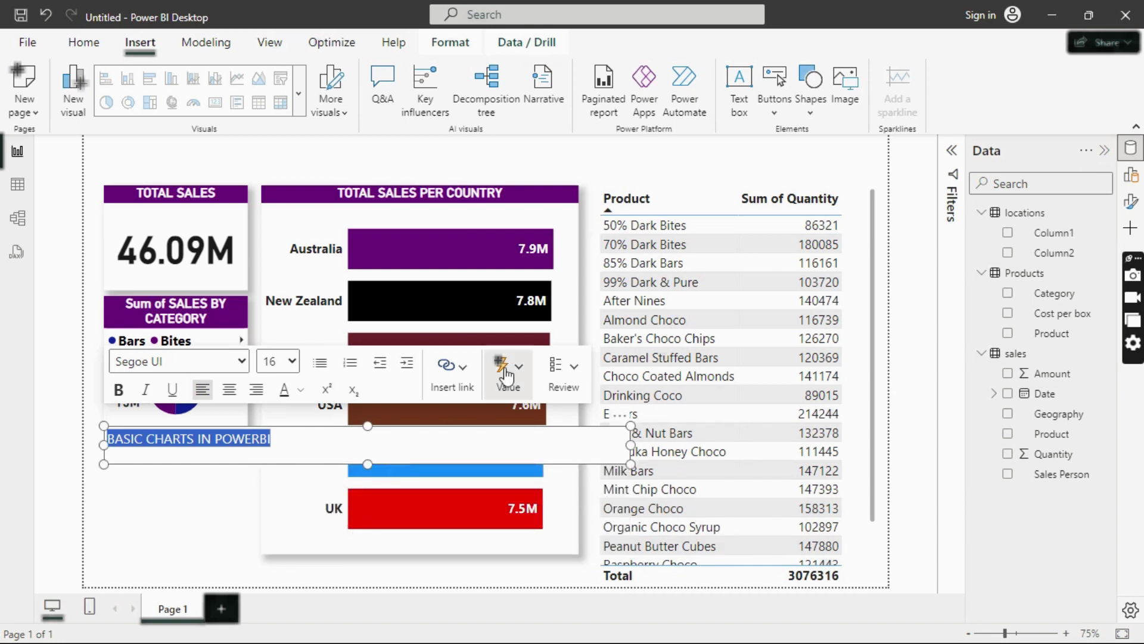
Step: Format the heading text as size 36, bold and centred, and resize the text box to fit it
{"action": "left_click", "coordinate": [292, 362]}
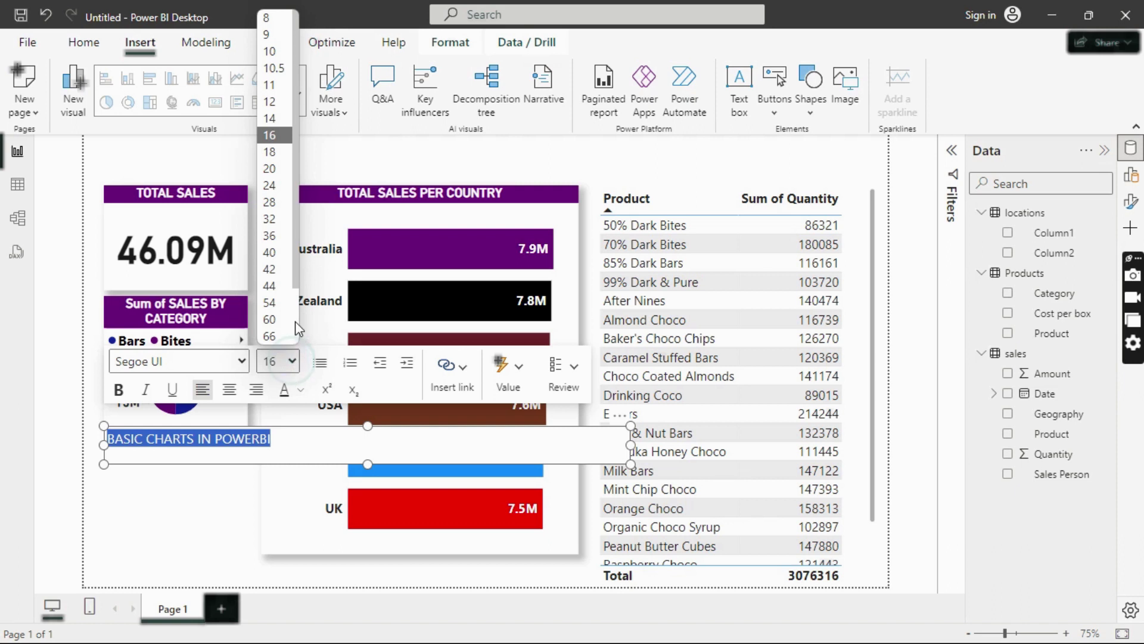
{"action": "left_click", "coordinate": [271, 235]}
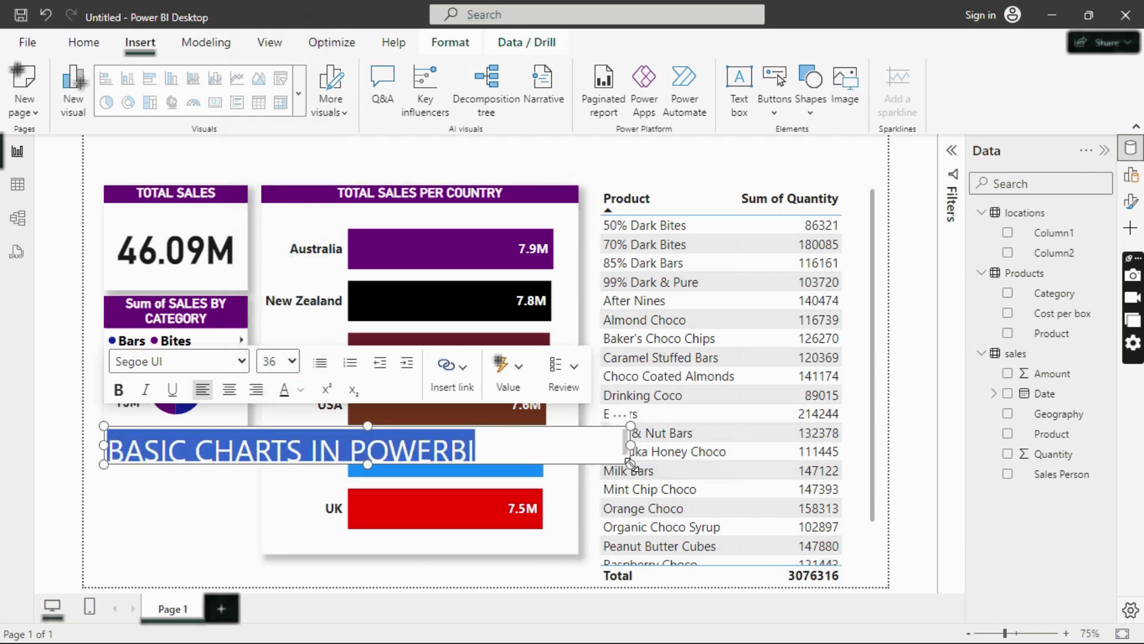
{"action": "left_click_drag", "start_coordinate": [630, 464], "coordinate": [658, 496]}
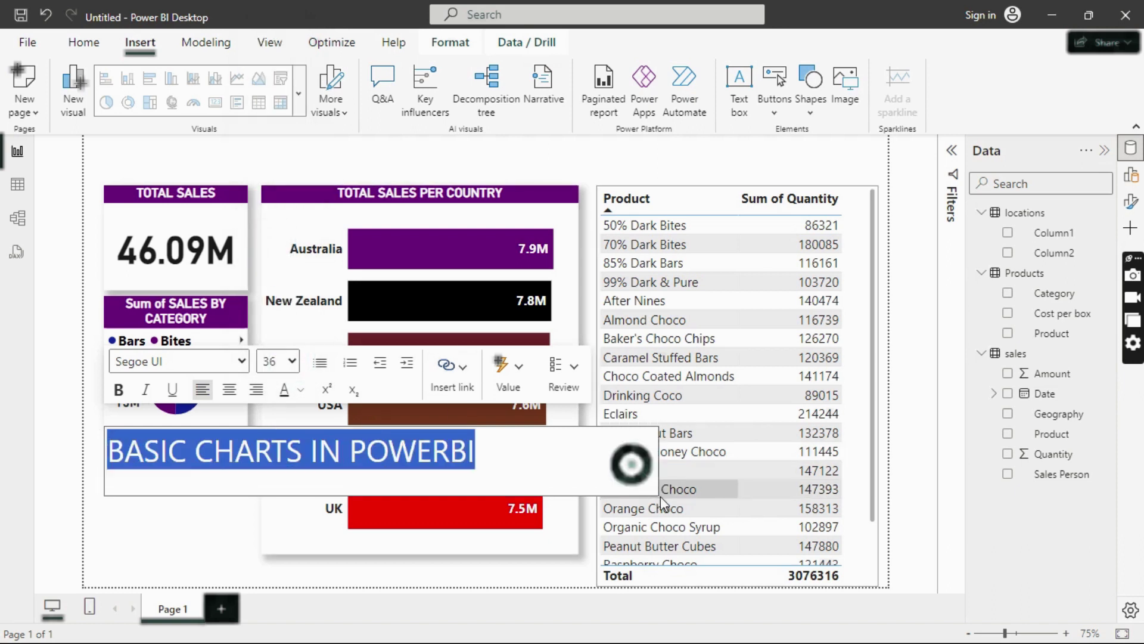
{"action": "left_click", "coordinate": [119, 390]}
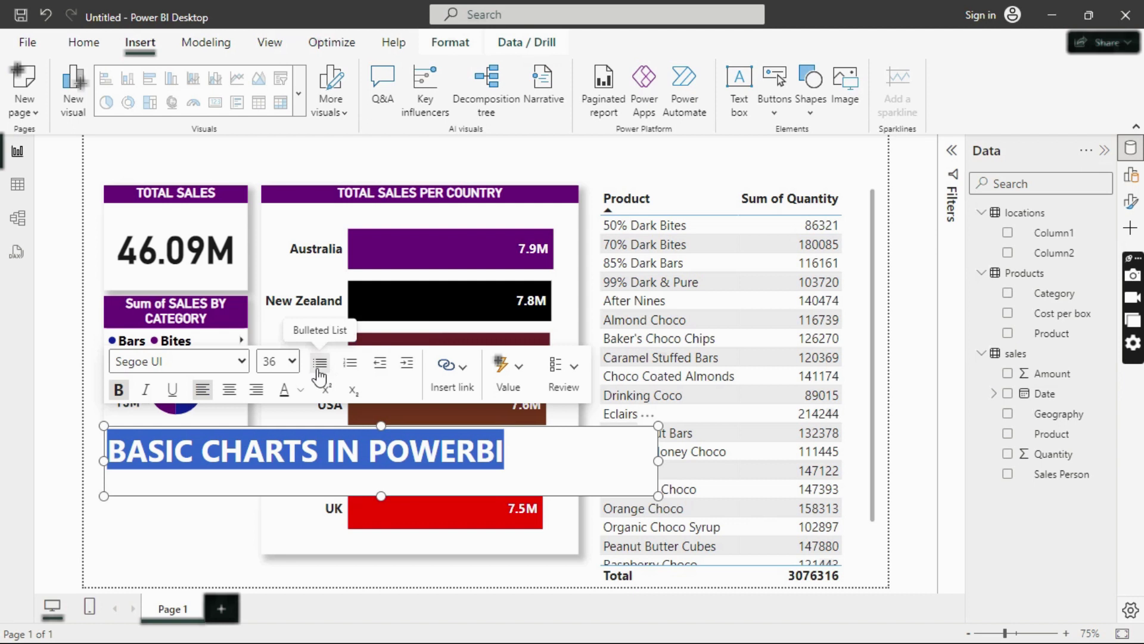
{"action": "left_click", "coordinate": [230, 390]}
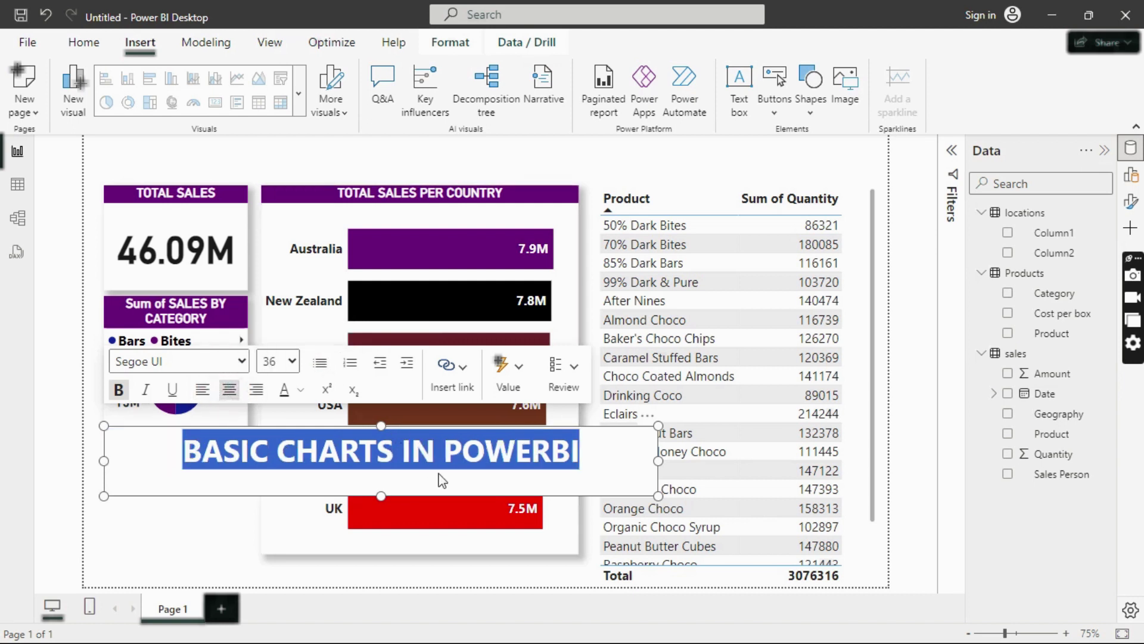
{"action": "left_click_drag", "start_coordinate": [381, 495], "coordinate": [381, 476]}
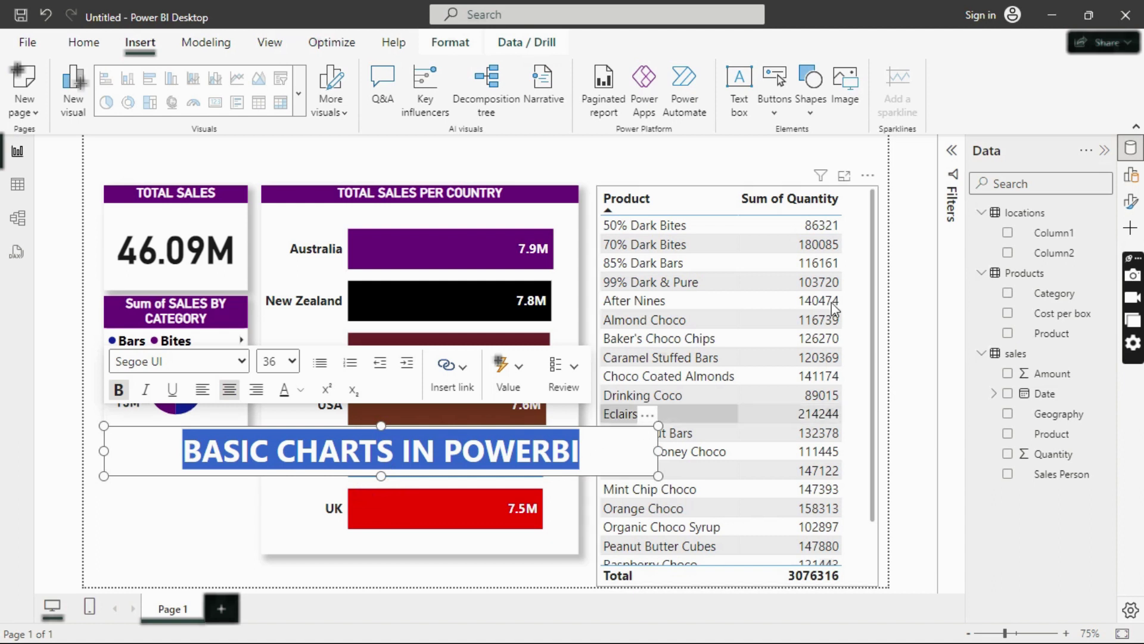
Step: Turn on the shadow for the heading text box, leaving its visual border off
{"action": "left_click", "coordinate": [1132, 202]}
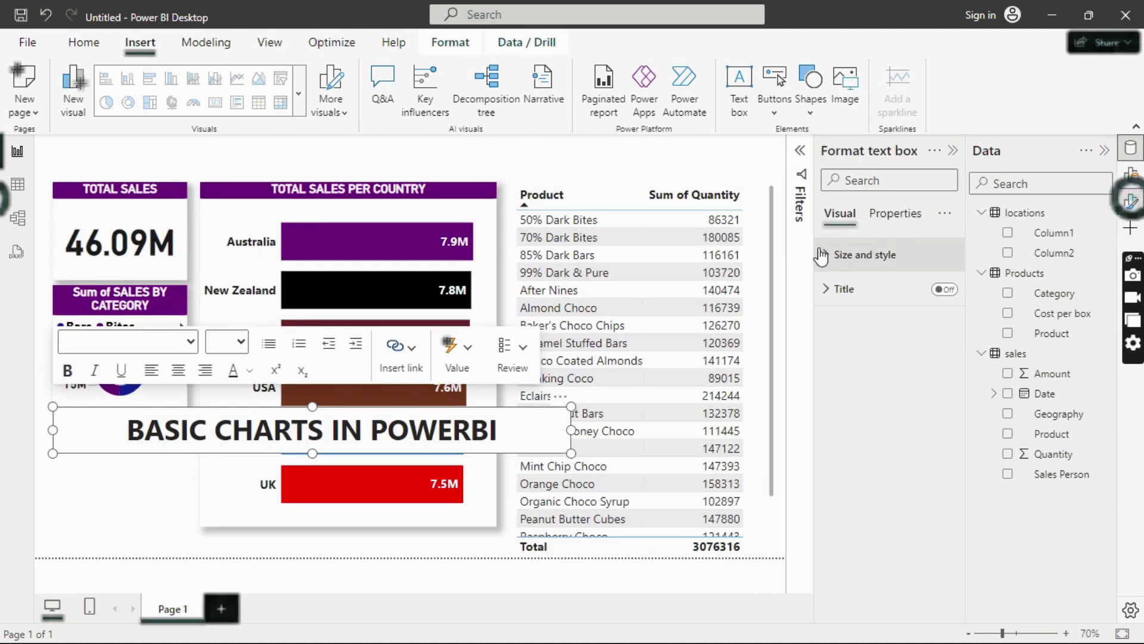
{"action": "left_click", "coordinate": [873, 258]}
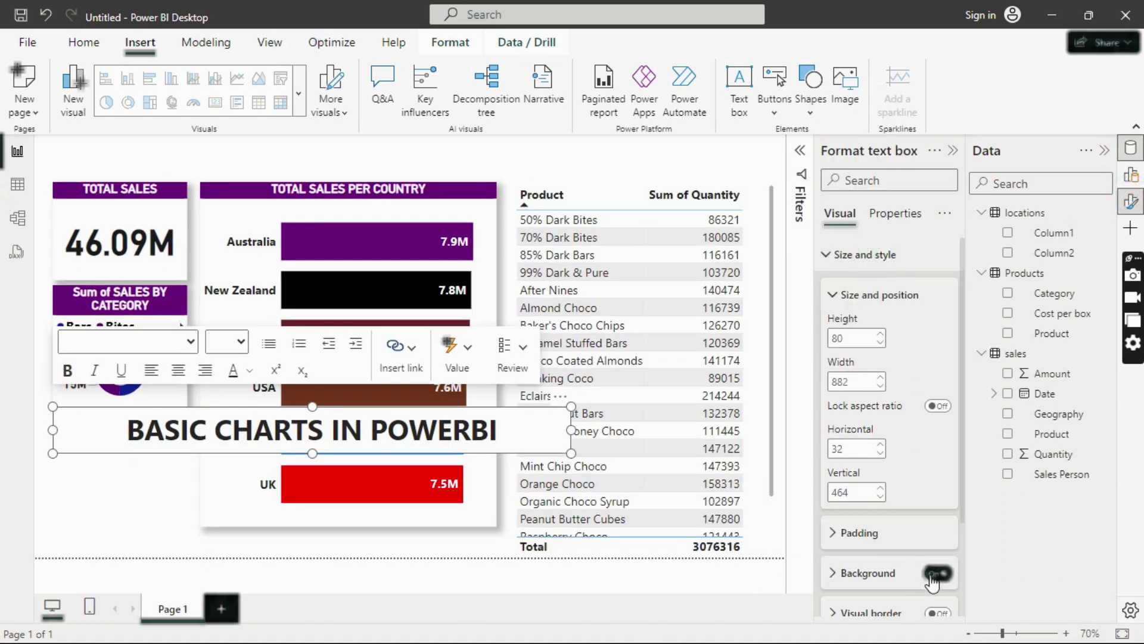
{"action": "left_click", "coordinate": [937, 615]}
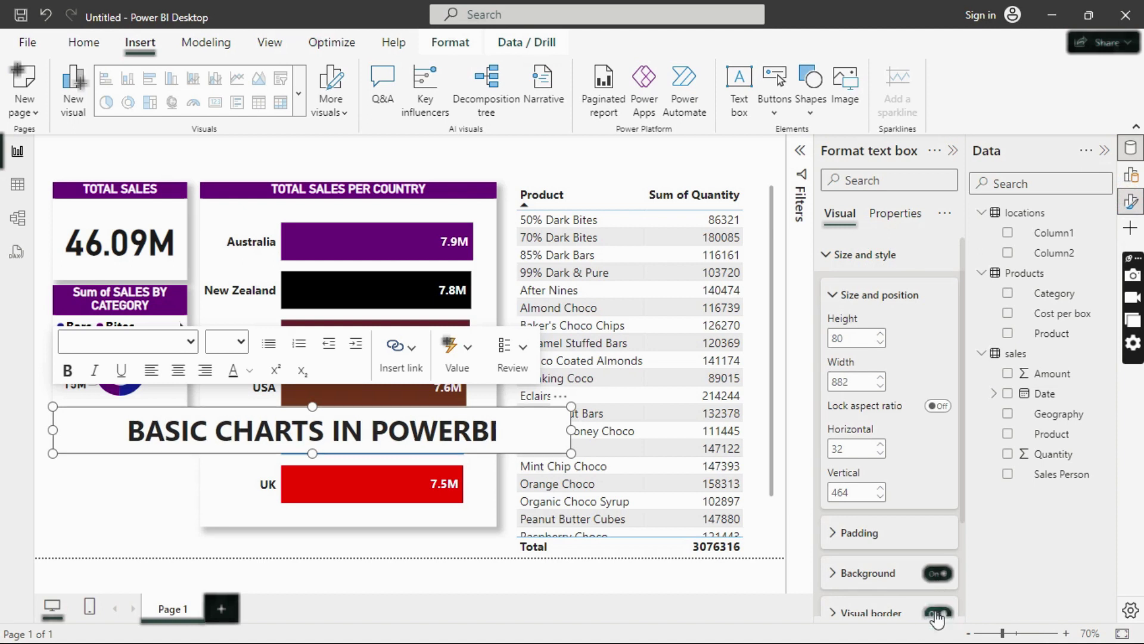
{"action": "scroll", "coordinate": [936, 584], "scroll_direction": "down", "scroll_amount": 2}
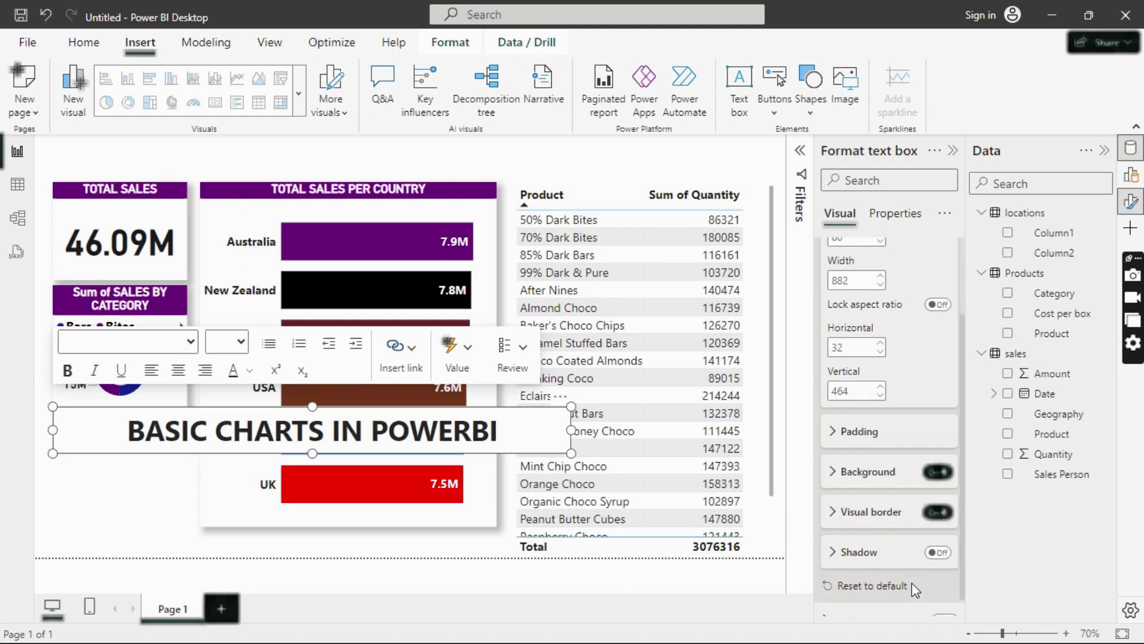
{"action": "left_click", "coordinate": [937, 512]}
{"action": "left_click", "coordinate": [937, 552]}
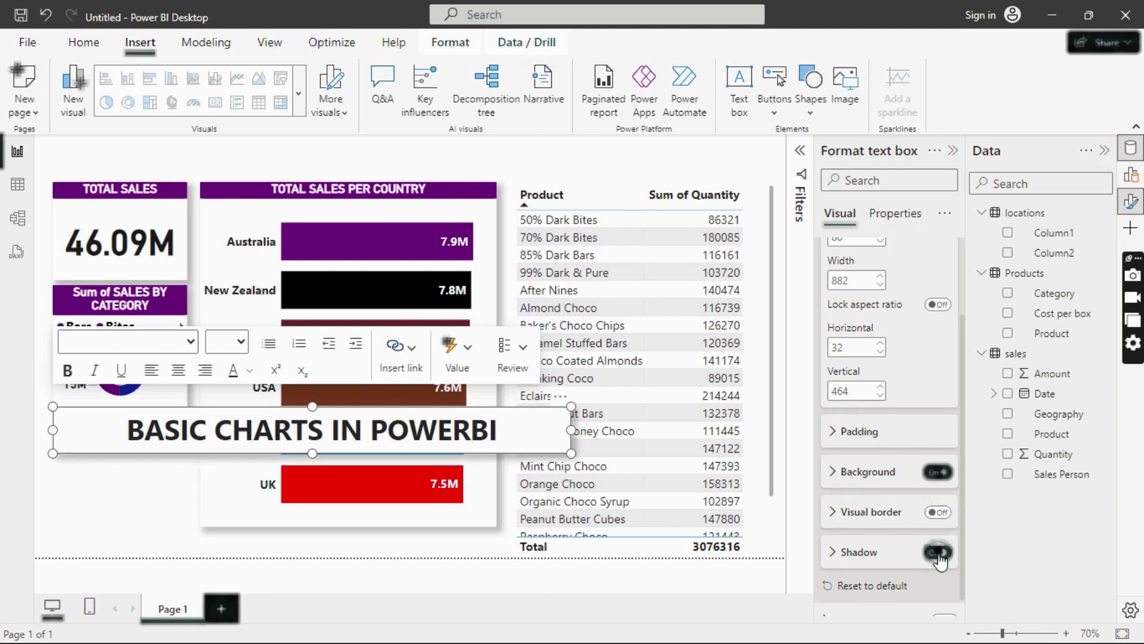
{"action": "left_click", "coordinate": [952, 150]}
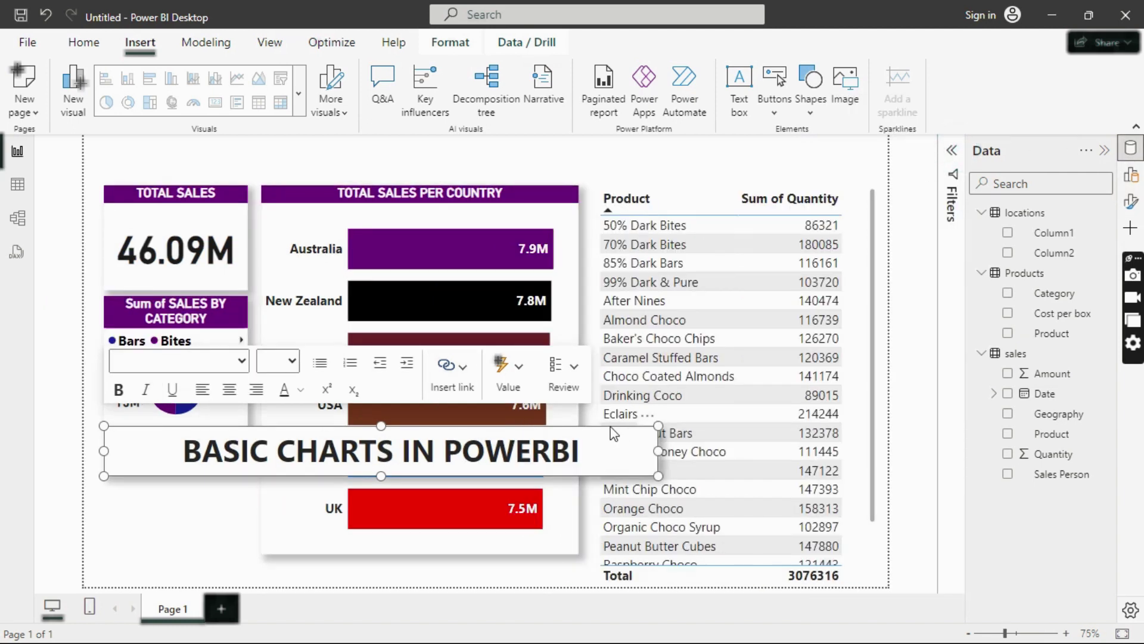
Step: Move the heading text box to the upper edge of the page above the charts and make it slightly smaller
{"action": "left_click_drag", "start_coordinate": [607, 427], "coordinate": [633, 146]}
{"action": "left_click_drag", "start_coordinate": [672, 182], "coordinate": [617, 177]}
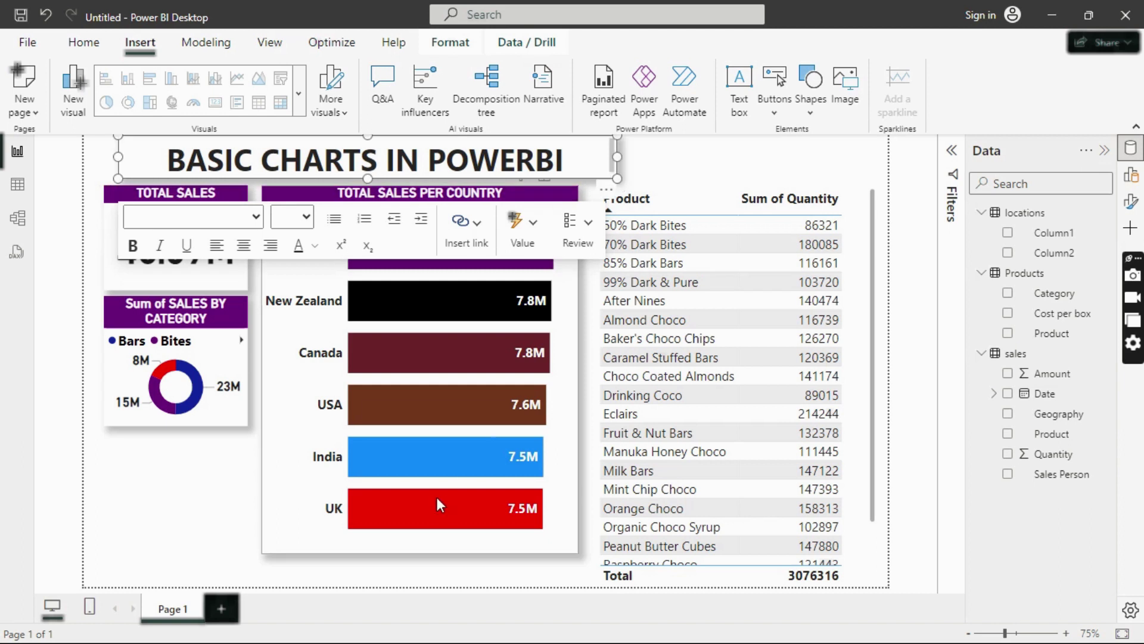
{"action": "left_click", "coordinate": [223, 553]}
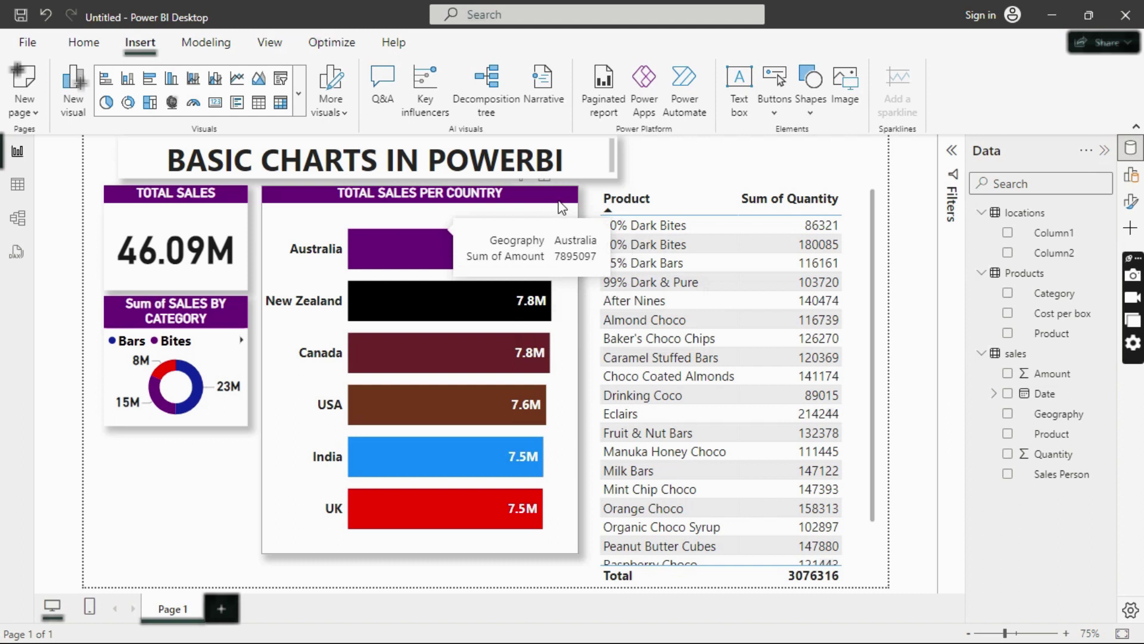
Step: Lower the country chart's upper edge, widen it slightly, and move the Total Sales card and category donut down to align with it
{"action": "left_click", "coordinate": [569, 190]}
{"action": "left_click_drag", "start_coordinate": [577, 185], "coordinate": [589, 198]}
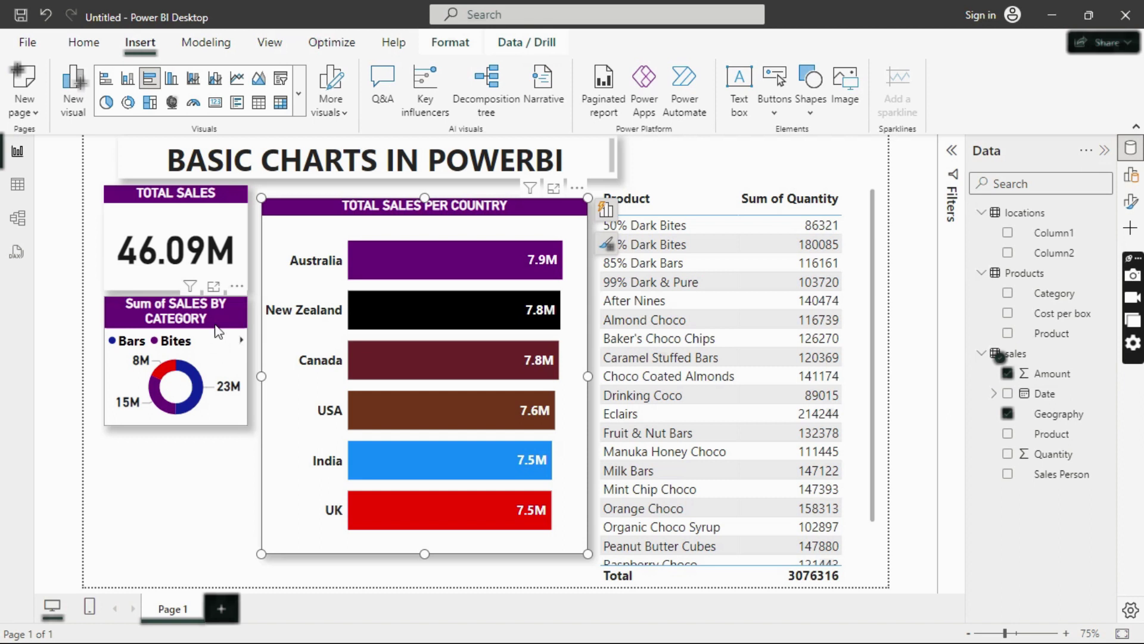
{"action": "left_click_drag", "start_coordinate": [215, 320], "coordinate": [213, 366]}
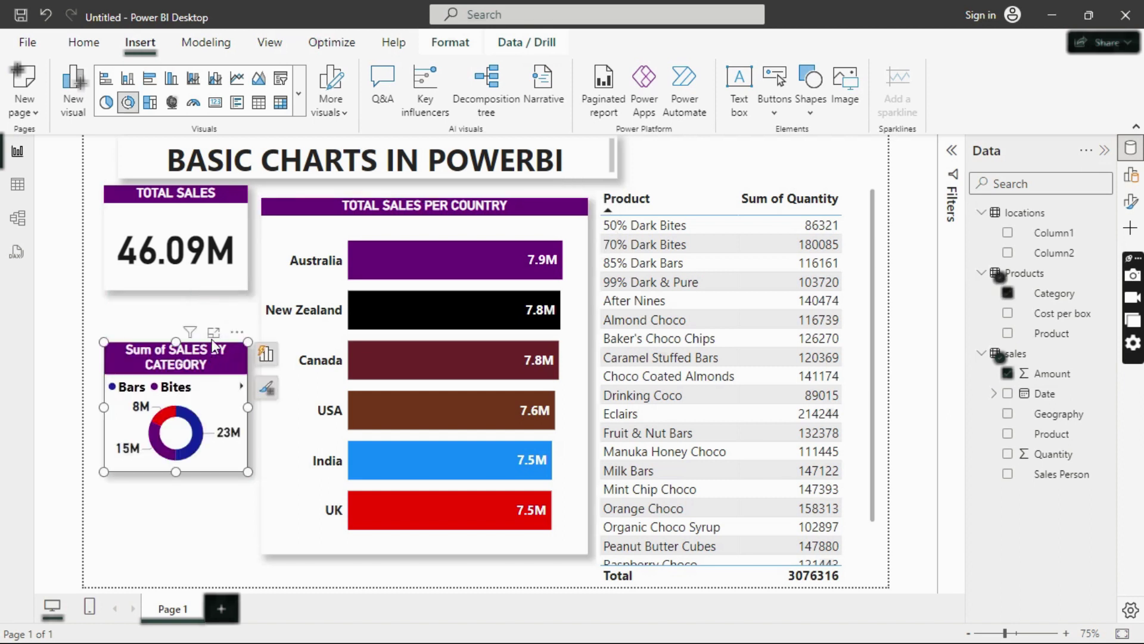
{"action": "left_click_drag", "start_coordinate": [225, 211], "coordinate": [225, 225]}
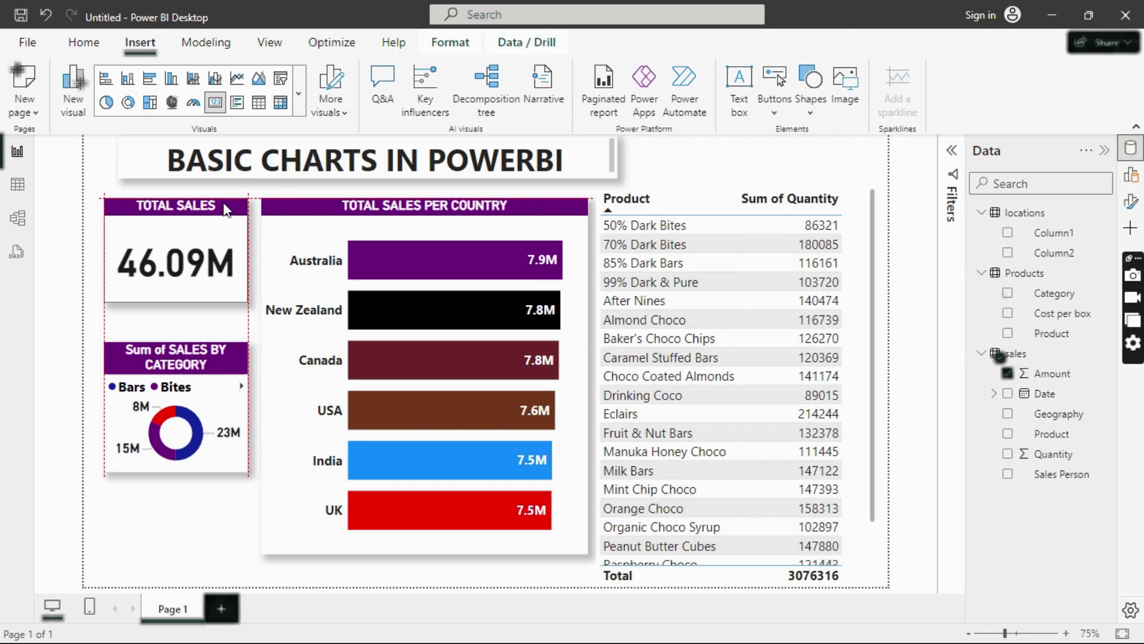
{"action": "left_click_drag", "start_coordinate": [231, 347], "coordinate": [227, 320]}
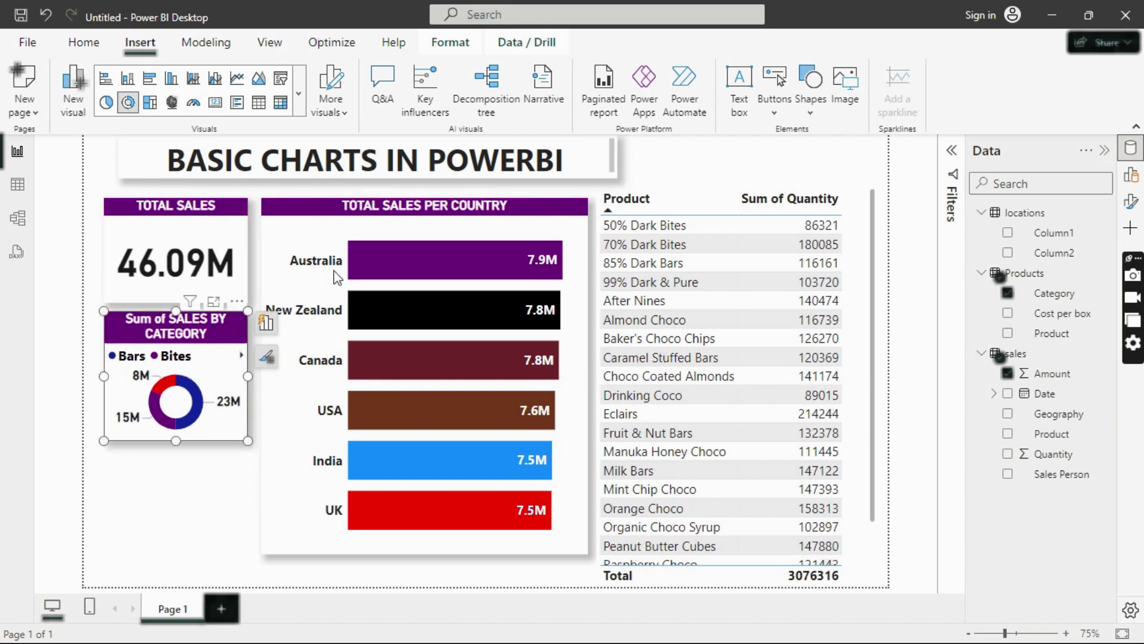
Step: Make the heading text box slightly taller and narrower so the title fits without a scroll bar
{"action": "left_click", "coordinate": [606, 176]}
{"action": "left_click_drag", "start_coordinate": [618, 179], "coordinate": [612, 183]}
{"action": "left_click", "coordinate": [702, 167]}
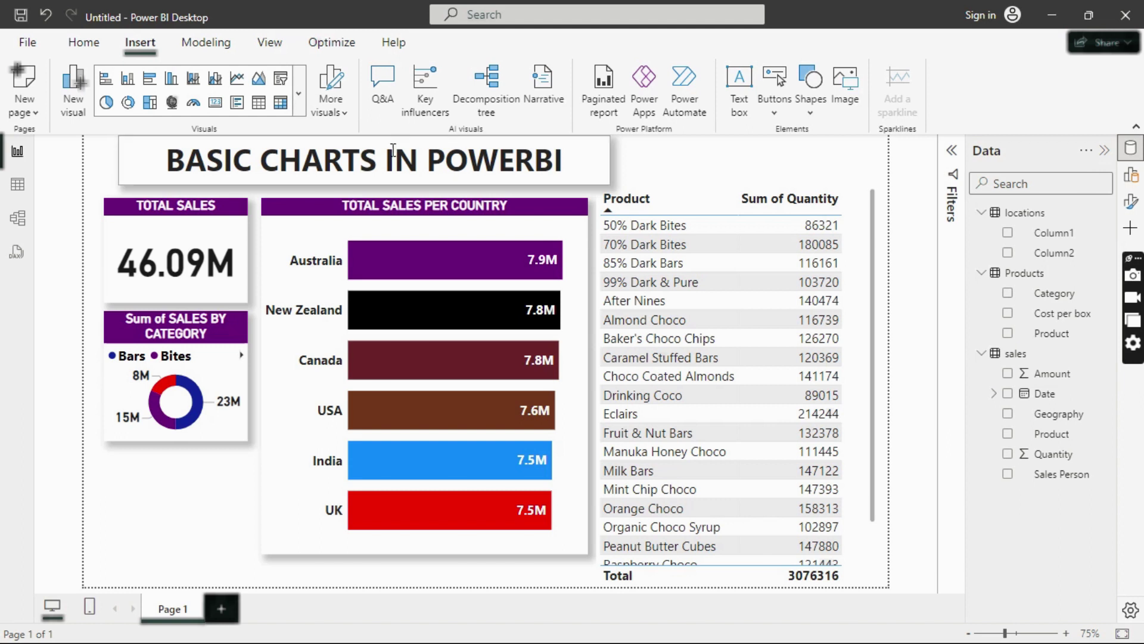
Step: Insert a slicer on the Products Category field beside the heading, shrunk to a shallow strip above the product table
{"action": "left_click", "coordinate": [282, 78]}
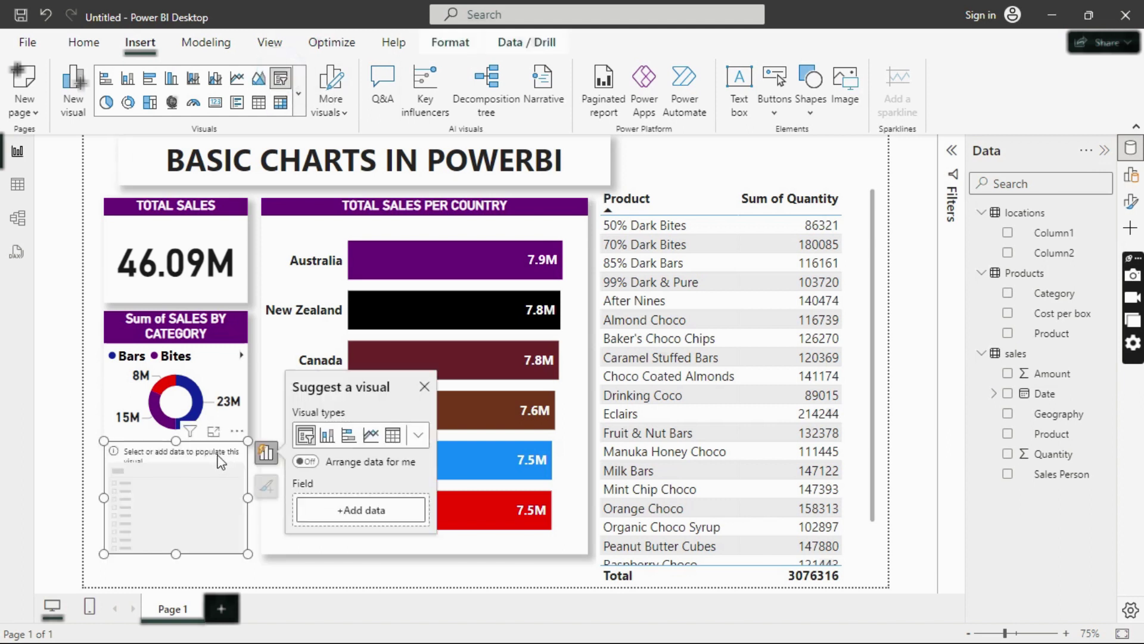
{"action": "left_click_drag", "start_coordinate": [219, 459], "coordinate": [742, 159]}
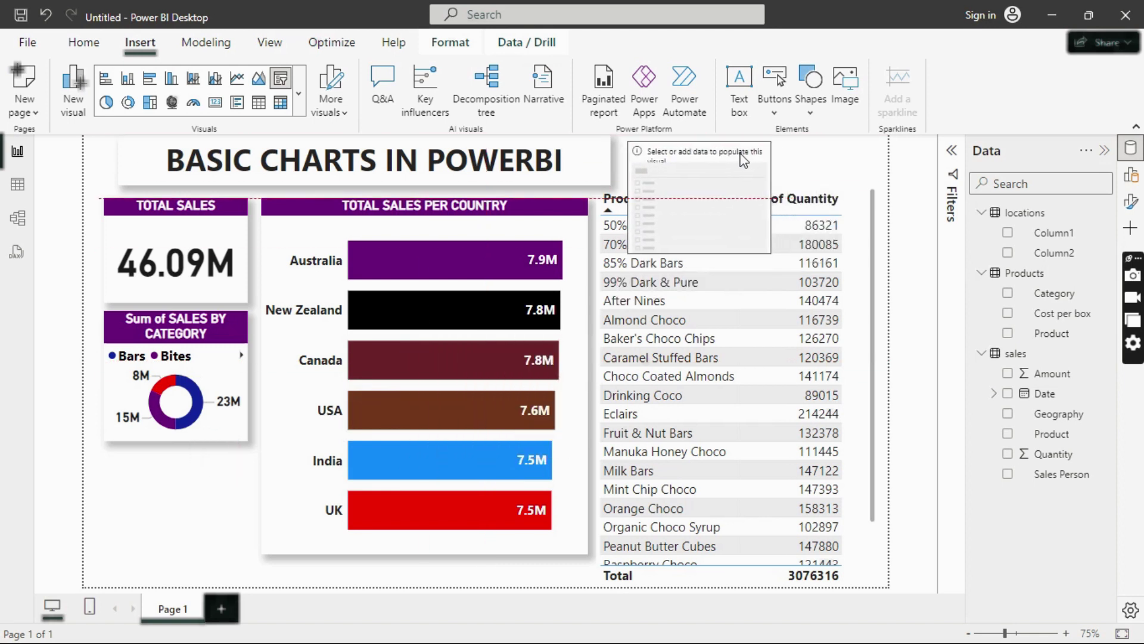
{"action": "left_click", "coordinate": [1131, 203]}
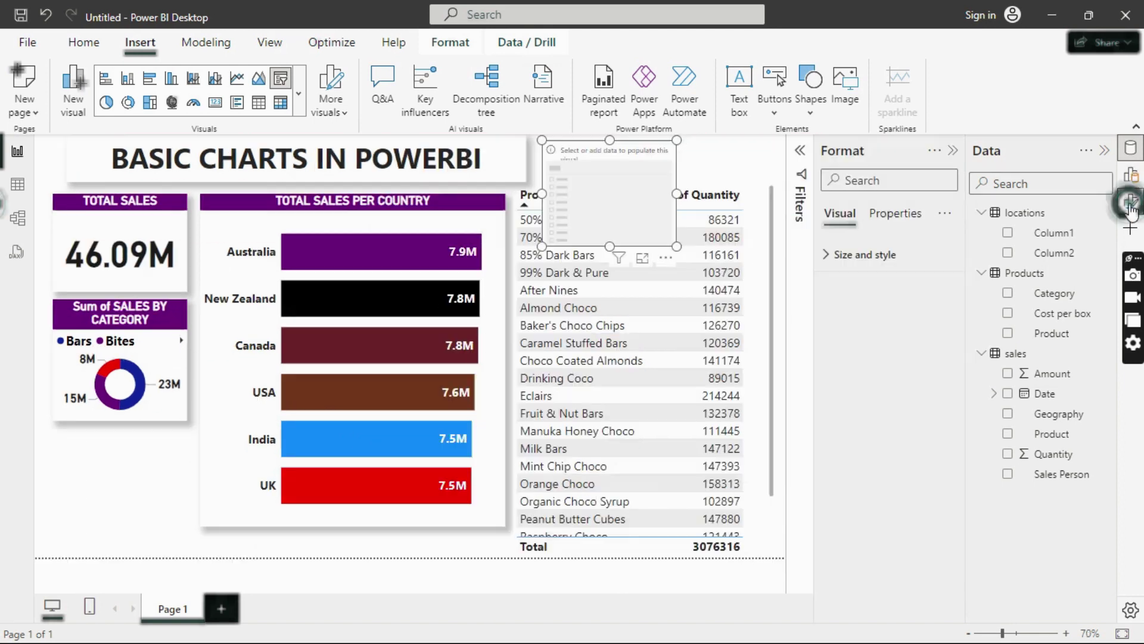
{"action": "left_click", "coordinate": [844, 256]}
{"action": "left_click", "coordinate": [844, 256]}
{"action": "left_click", "coordinate": [844, 256]}
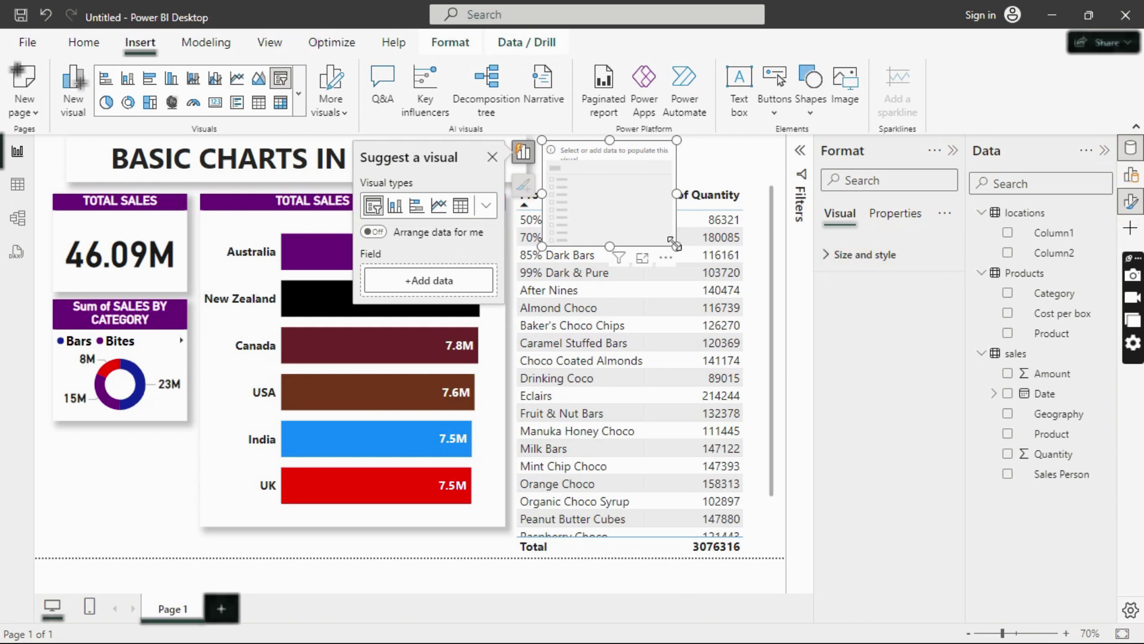
{"action": "left_click_drag", "start_coordinate": [678, 245], "coordinate": [682, 182]}
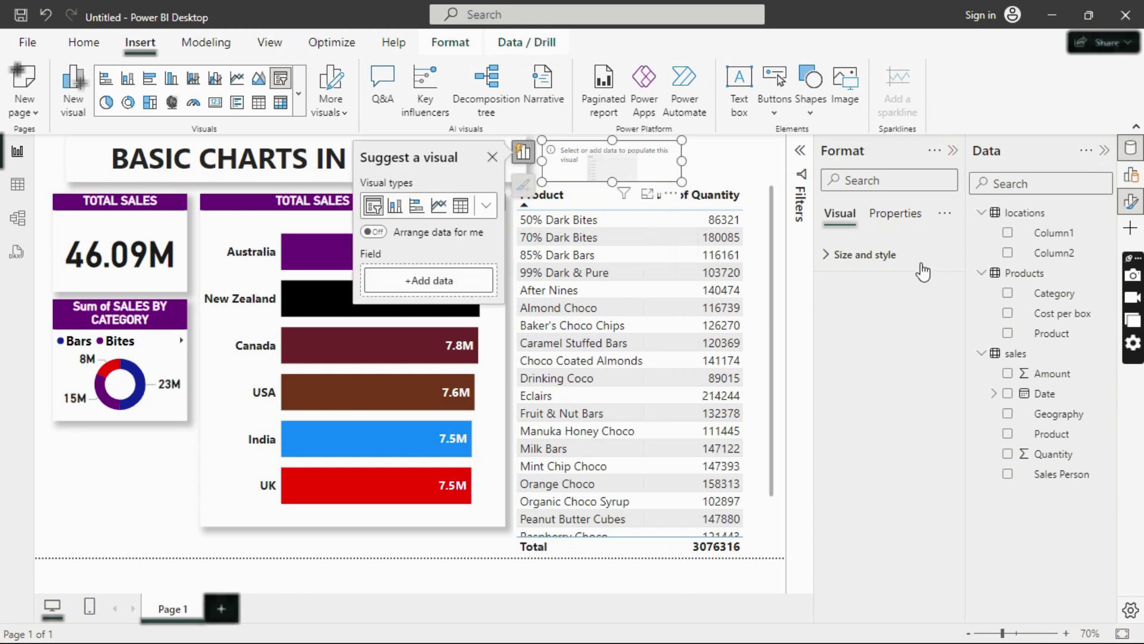
{"action": "left_click", "coordinate": [1008, 294]}
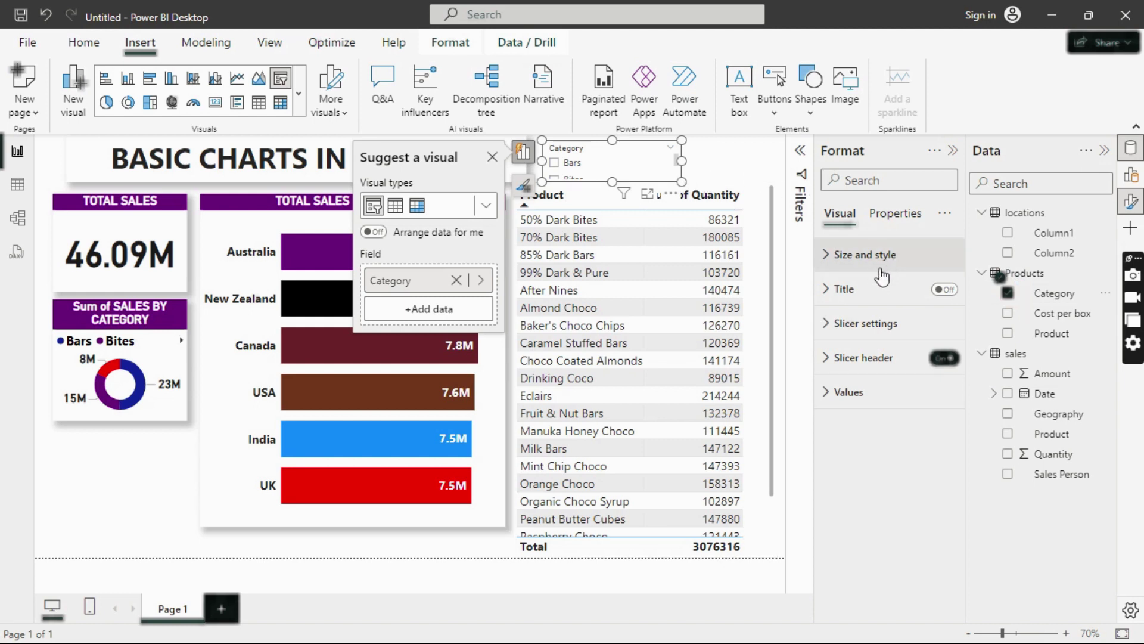
Step: Set the category slicer's style to Dropdown and check its list of options
{"action": "left_click", "coordinate": [848, 324]}
{"action": "left_click", "coordinate": [917, 416]}
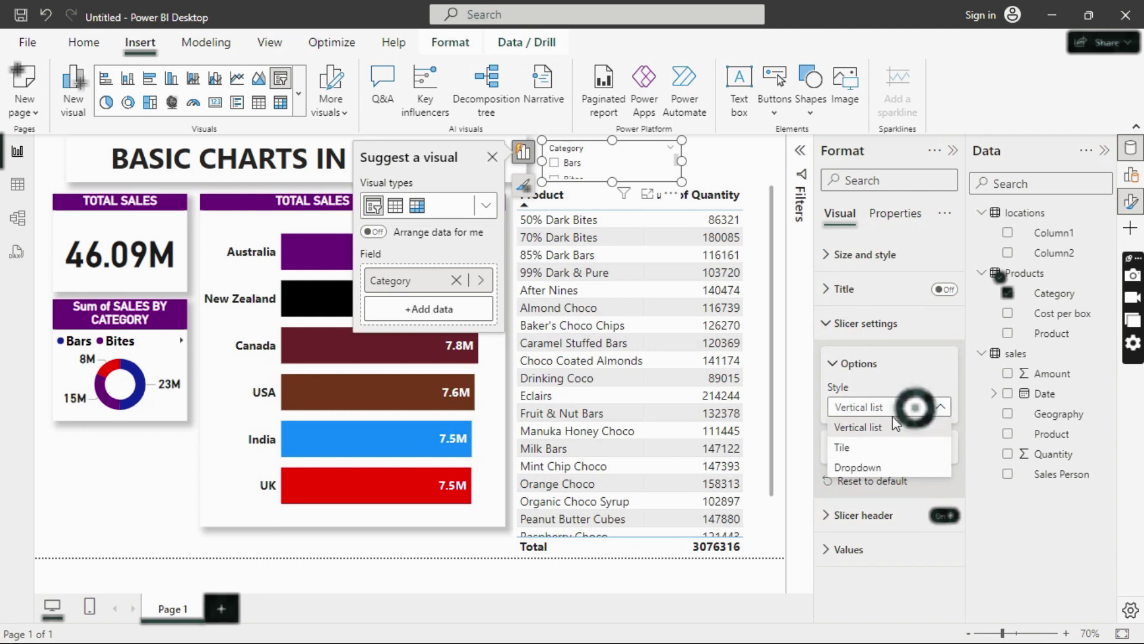
{"action": "left_click", "coordinate": [856, 469]}
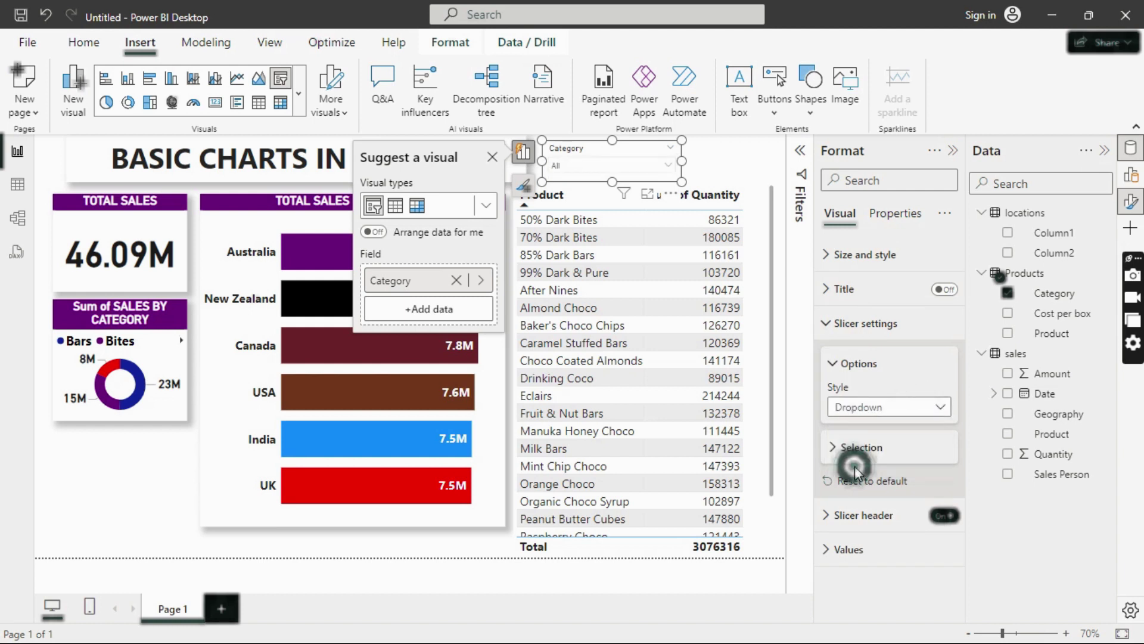
{"action": "left_click", "coordinate": [660, 166]}
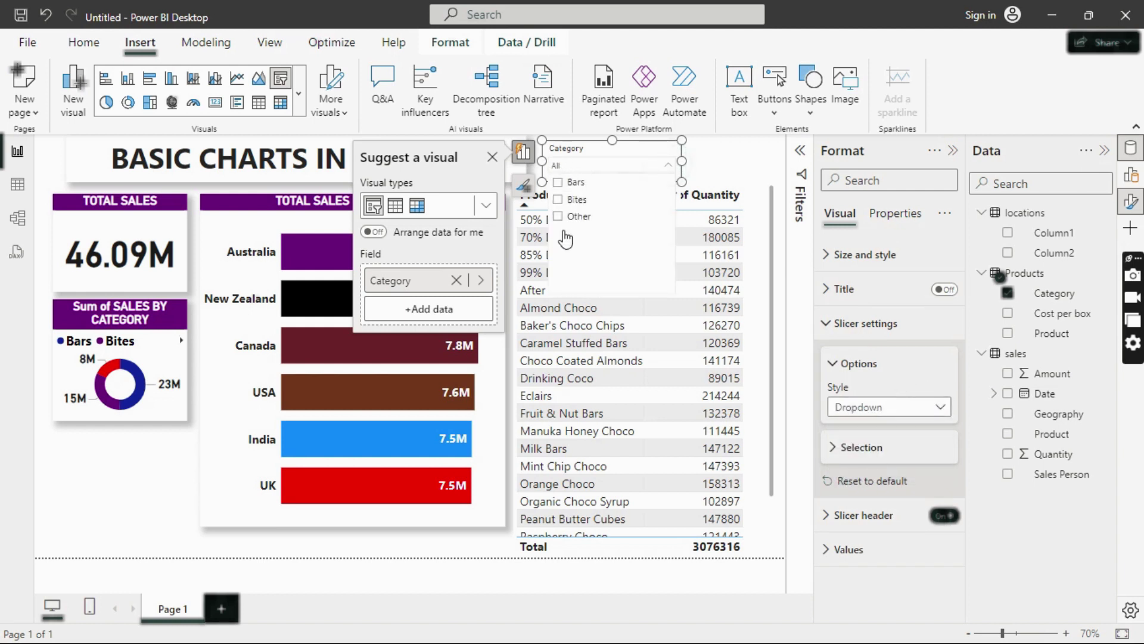
{"action": "left_click", "coordinate": [720, 153]}
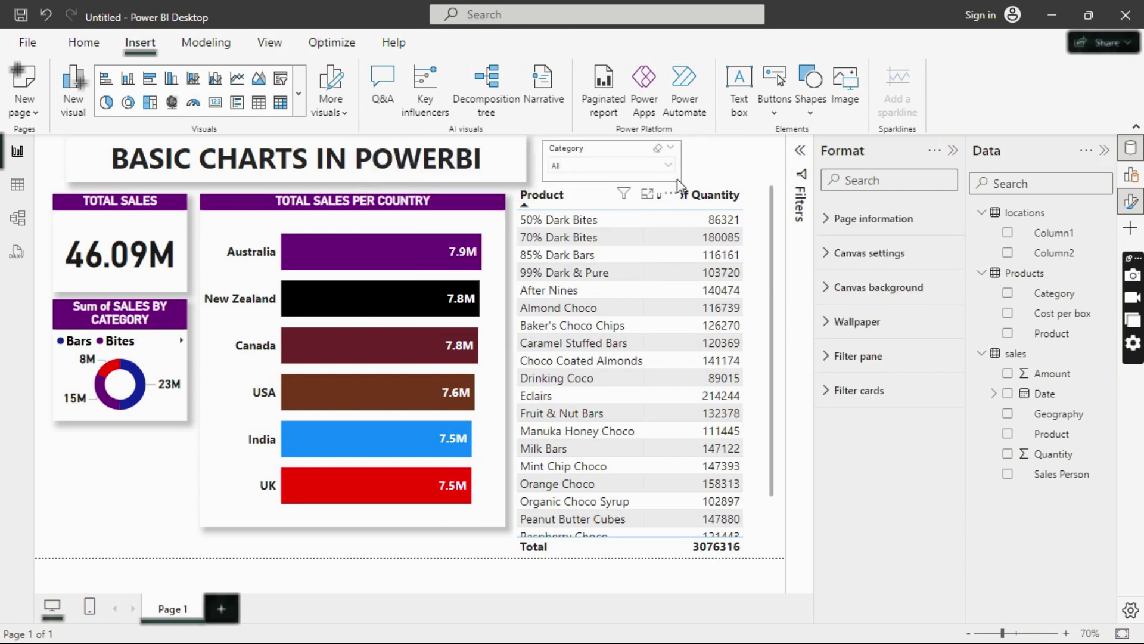
Step: Turn on the shadow for the category slicer and widen it to span most of the product table's width
{"action": "left_click", "coordinate": [677, 179]}
{"action": "left_click", "coordinate": [864, 257]}
{"action": "left_click", "coordinate": [938, 573]}
{"action": "scroll", "coordinate": [896, 543], "scroll_direction": "down", "scroll_amount": 3}
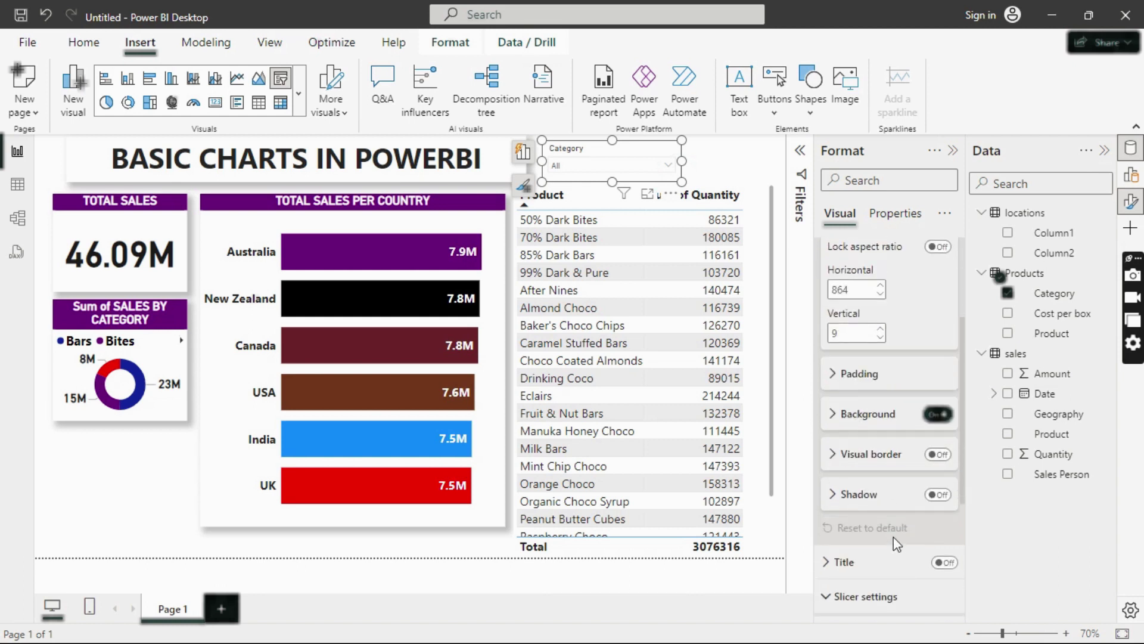
{"action": "left_click", "coordinate": [938, 495]}
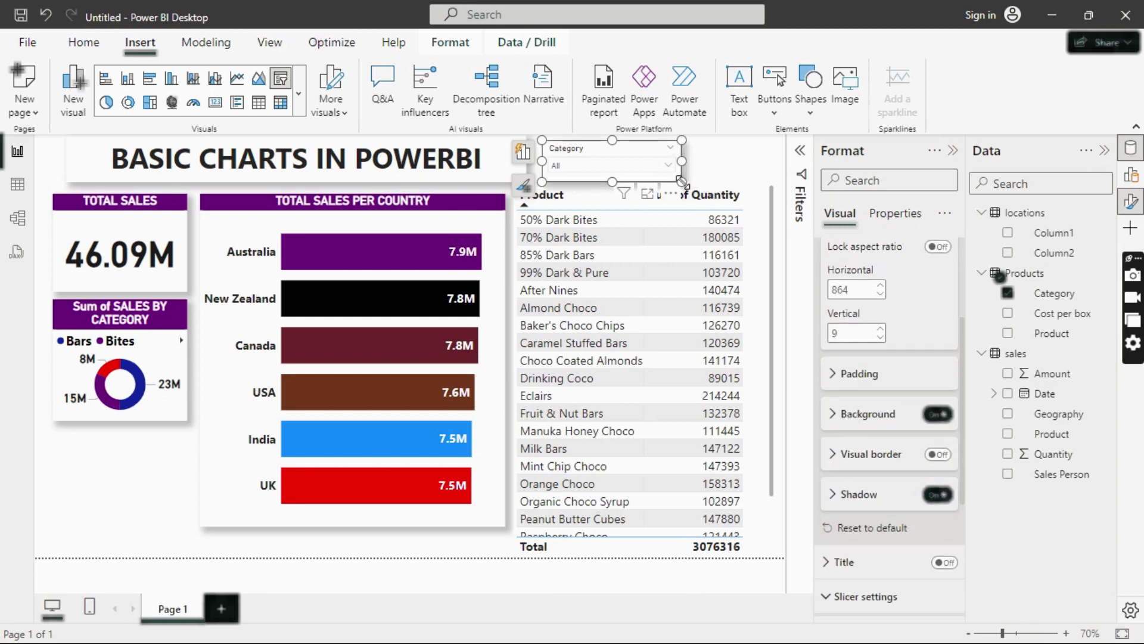
{"action": "left_click_drag", "start_coordinate": [747, 178], "coordinate": [756, 183]}
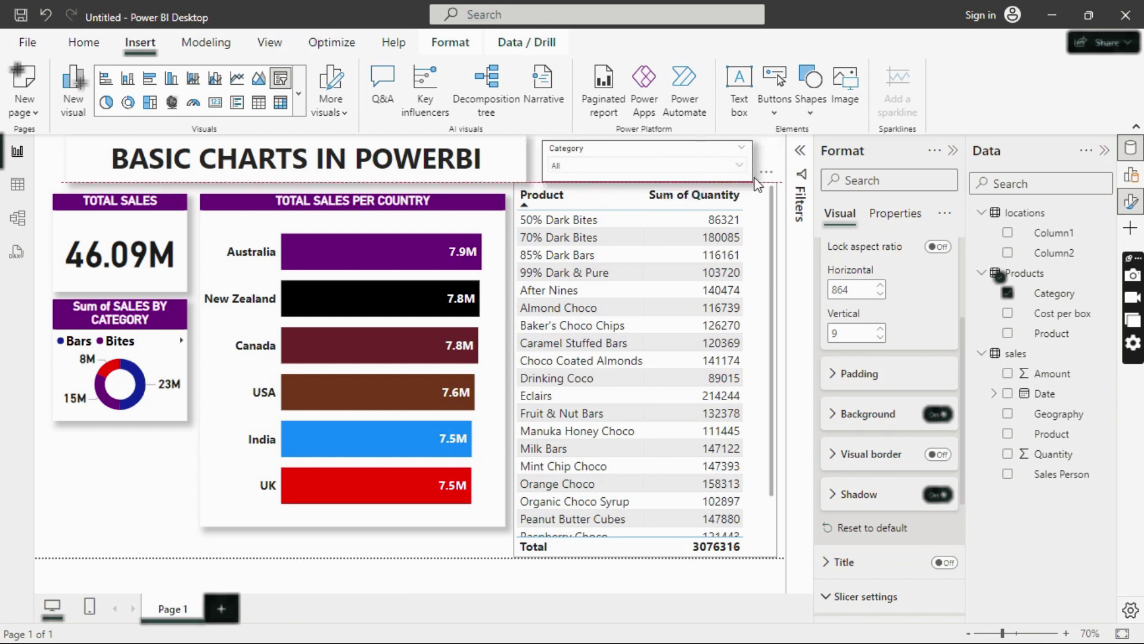
{"action": "left_click_drag", "start_coordinate": [757, 184], "coordinate": [755, 182]}
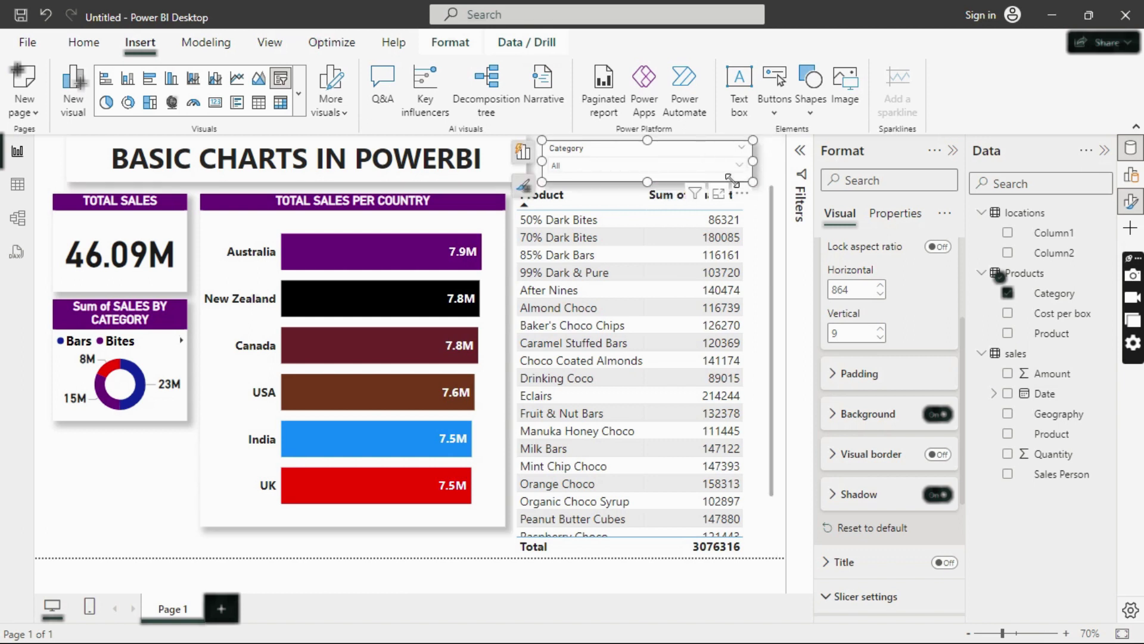
Step: Sort the product table by Product in descending order and lower its upper edge level with the country chart
{"action": "left_click", "coordinate": [600, 198]}
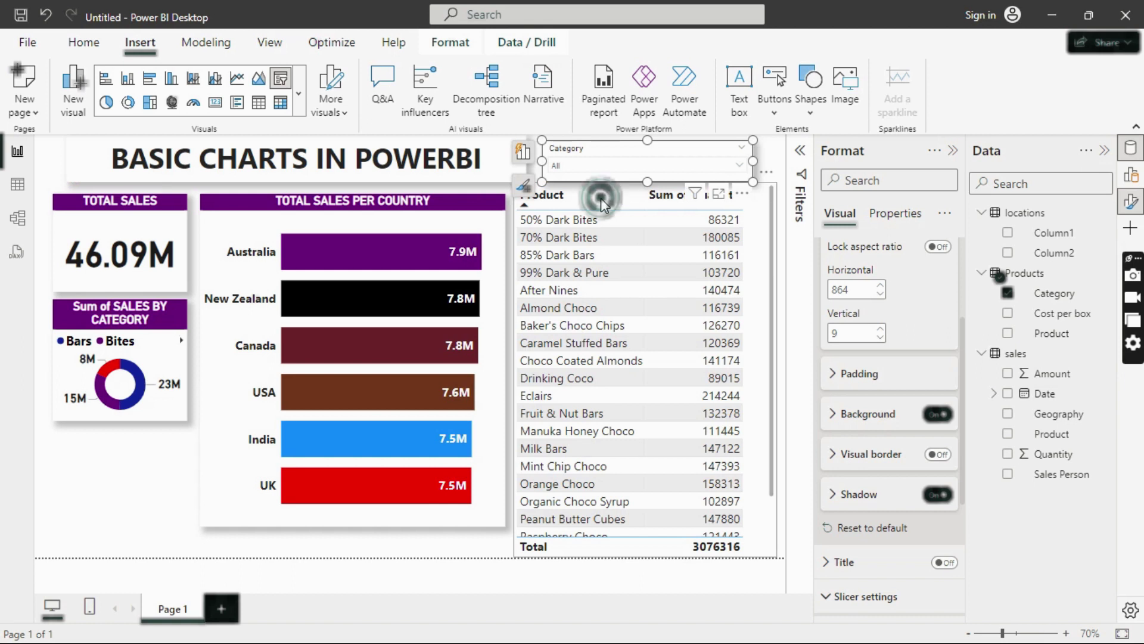
{"action": "left_click", "coordinate": [770, 188]}
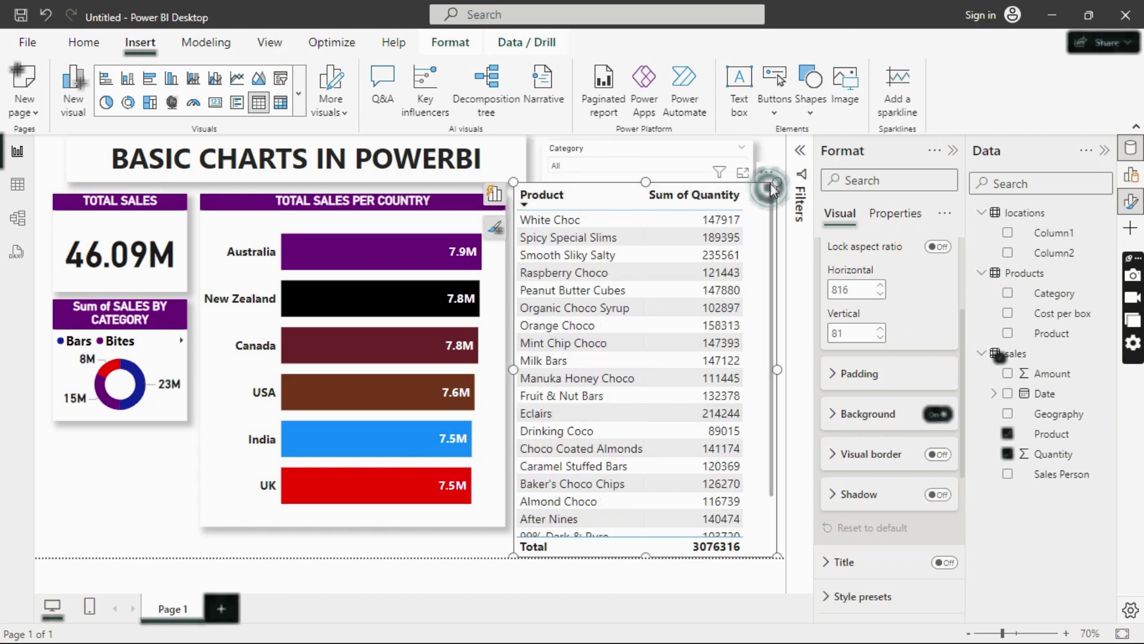
{"action": "mouse_move", "coordinate": [769, 189]}
{"action": "left_mouse_down"}
{"action": "mouse_move", "coordinate": [769, 209]}
{"action": "mouse_move", "coordinate": [778, 195]}
{"action": "left_mouse_up"}
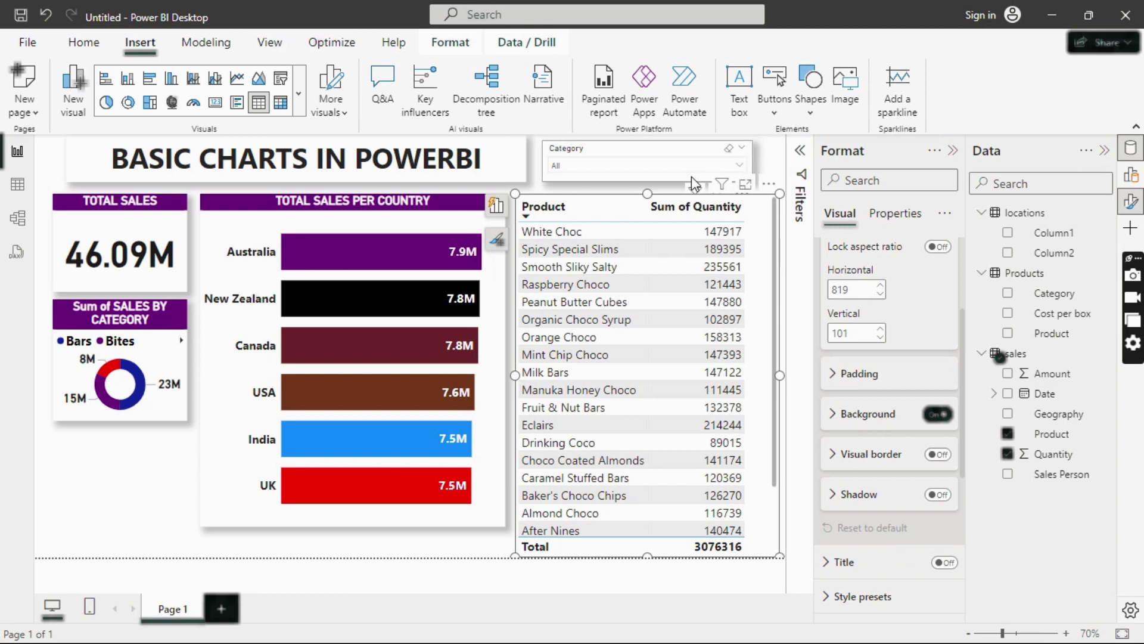
Step: Test the category slicer by filtering the report by Bars, Bites and Other in turn, and clear the selection
{"action": "left_click", "coordinate": [742, 163]}
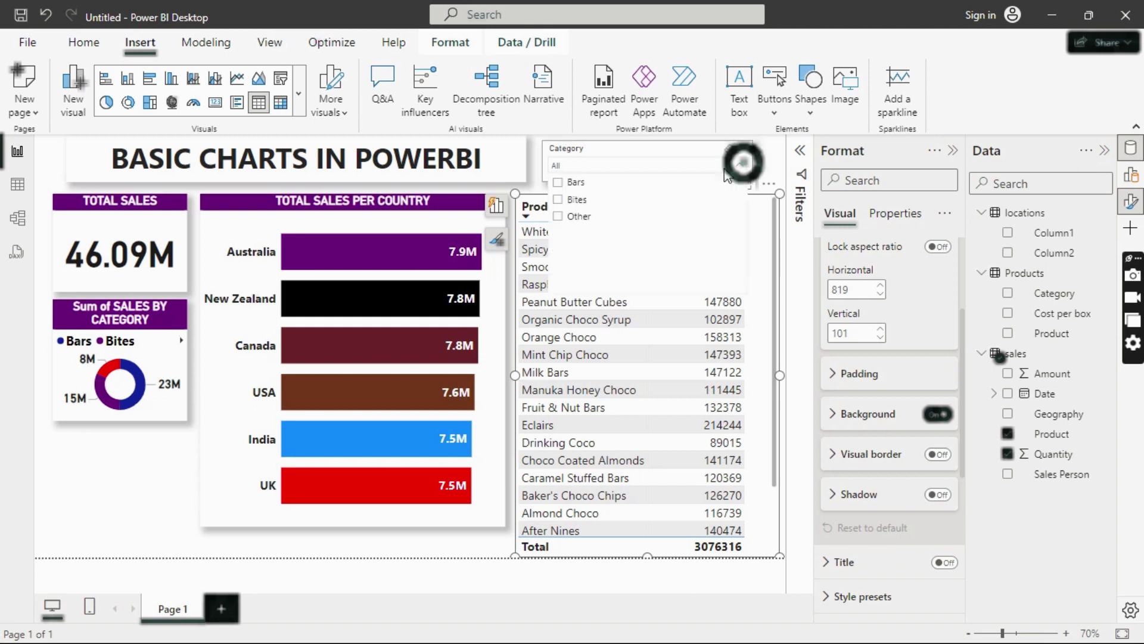
{"action": "left_click", "coordinate": [559, 184]}
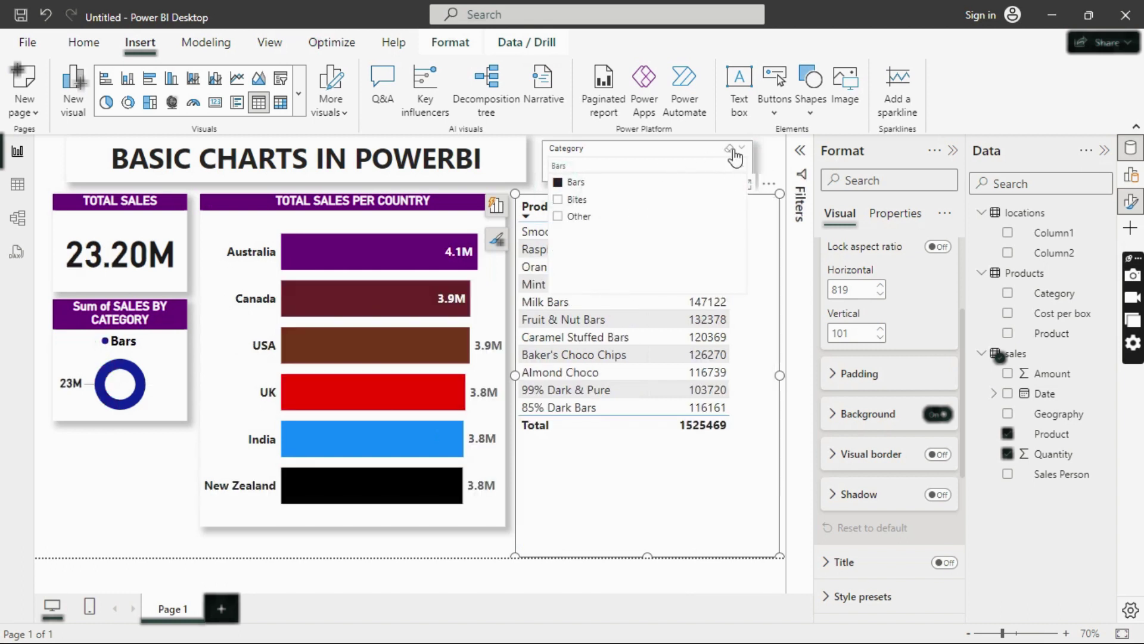
{"action": "left_click", "coordinate": [559, 201]}
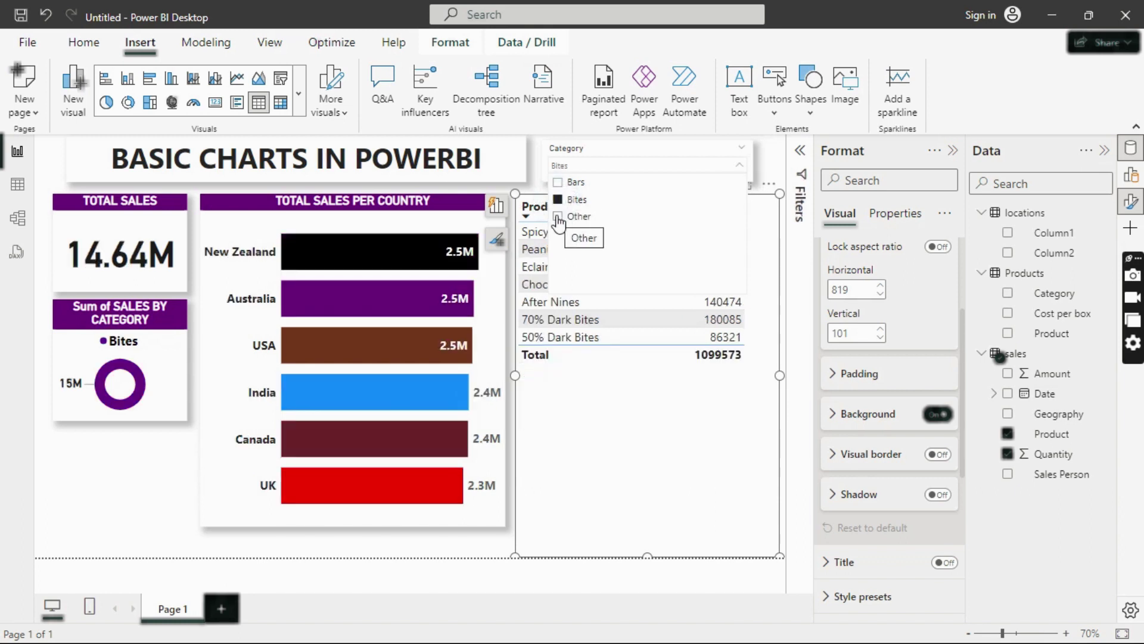
{"action": "left_click", "coordinate": [559, 218]}
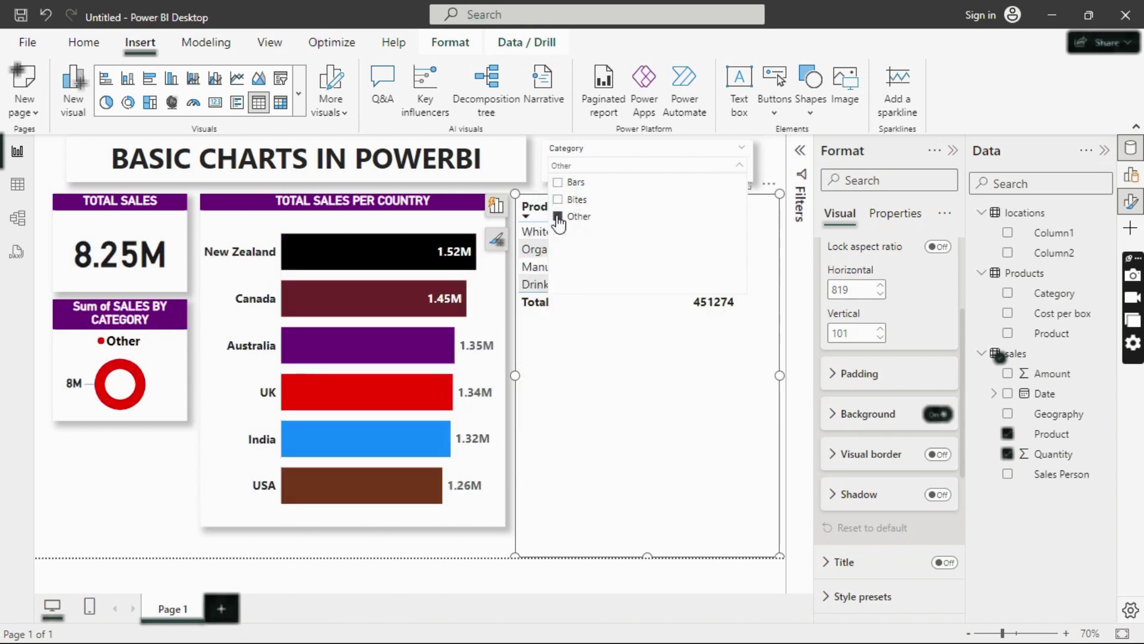
{"action": "left_click", "coordinate": [560, 217]}
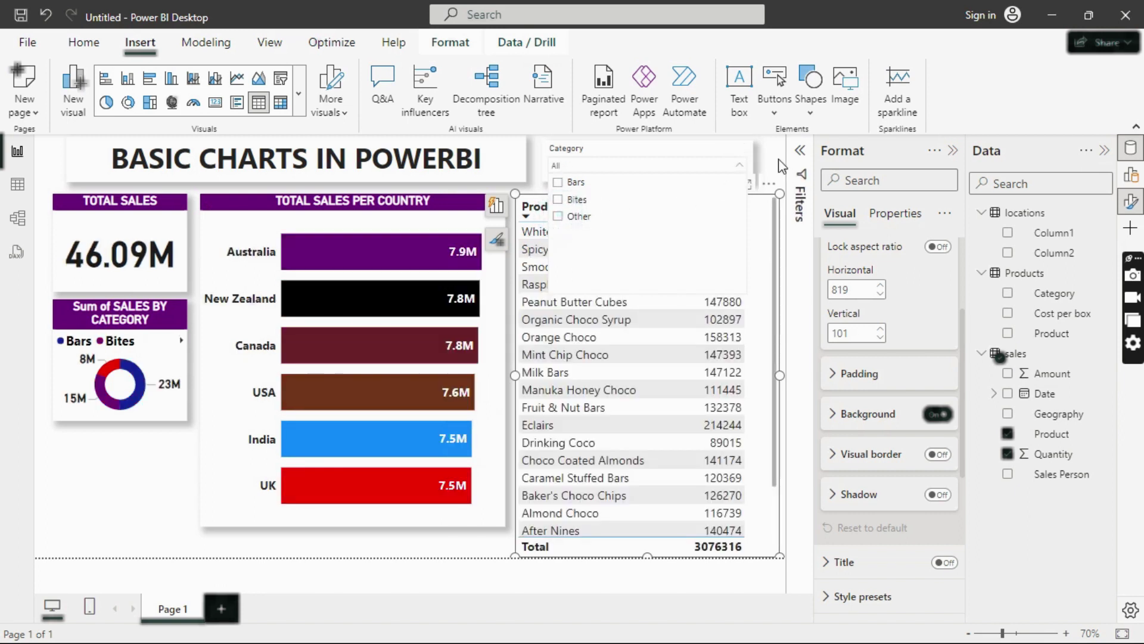
{"action": "left_click", "coordinate": [767, 172]}
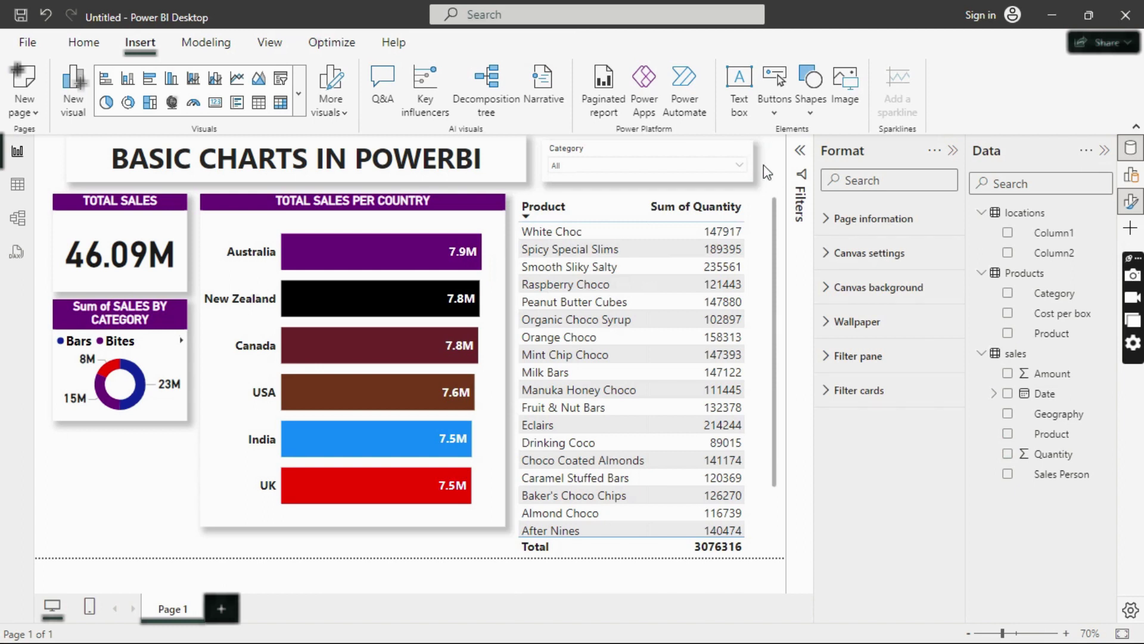